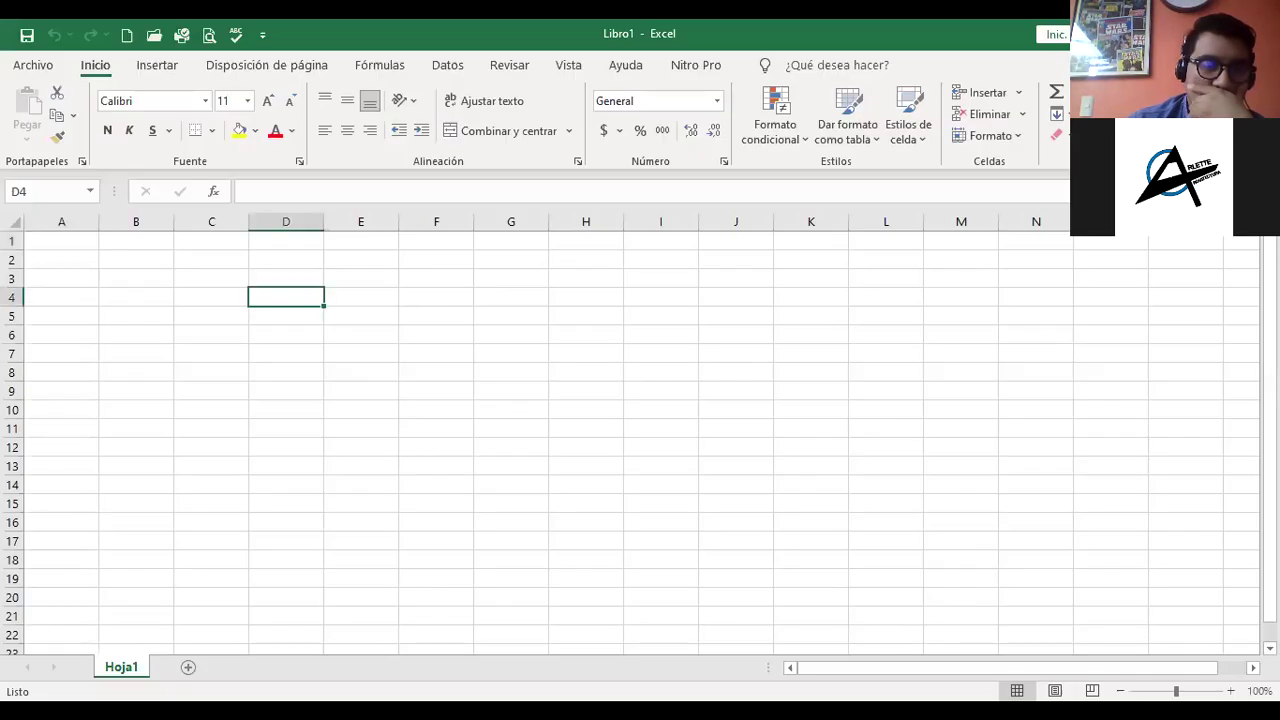
Enter the column heading PRUEBA in cell C4.
{"action": "left_click", "coordinate": [196, 277]}
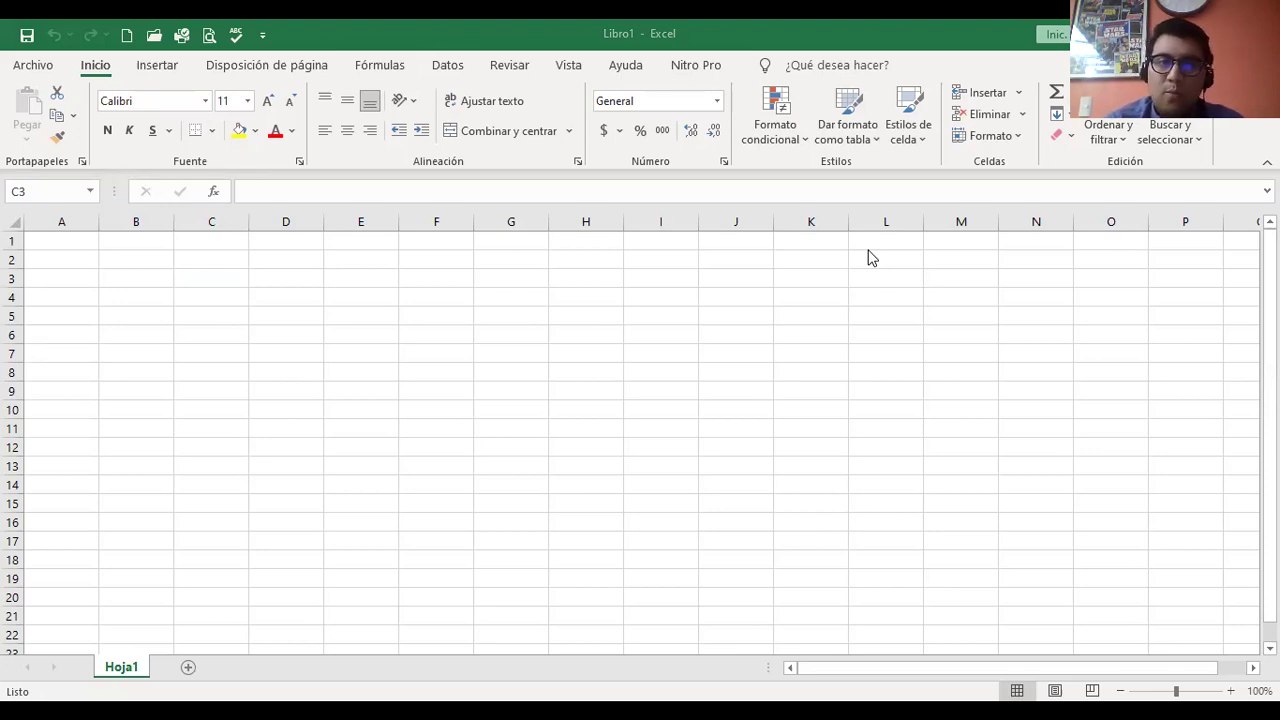
{"action": "key", "text": "Down"}
{"action": "key", "text": "shift+Right"}
{"action": "key", "text": "shift+Right"}
{"action": "key", "text": "shift+Right"}
{"action": "key", "text": "shift+Right"}
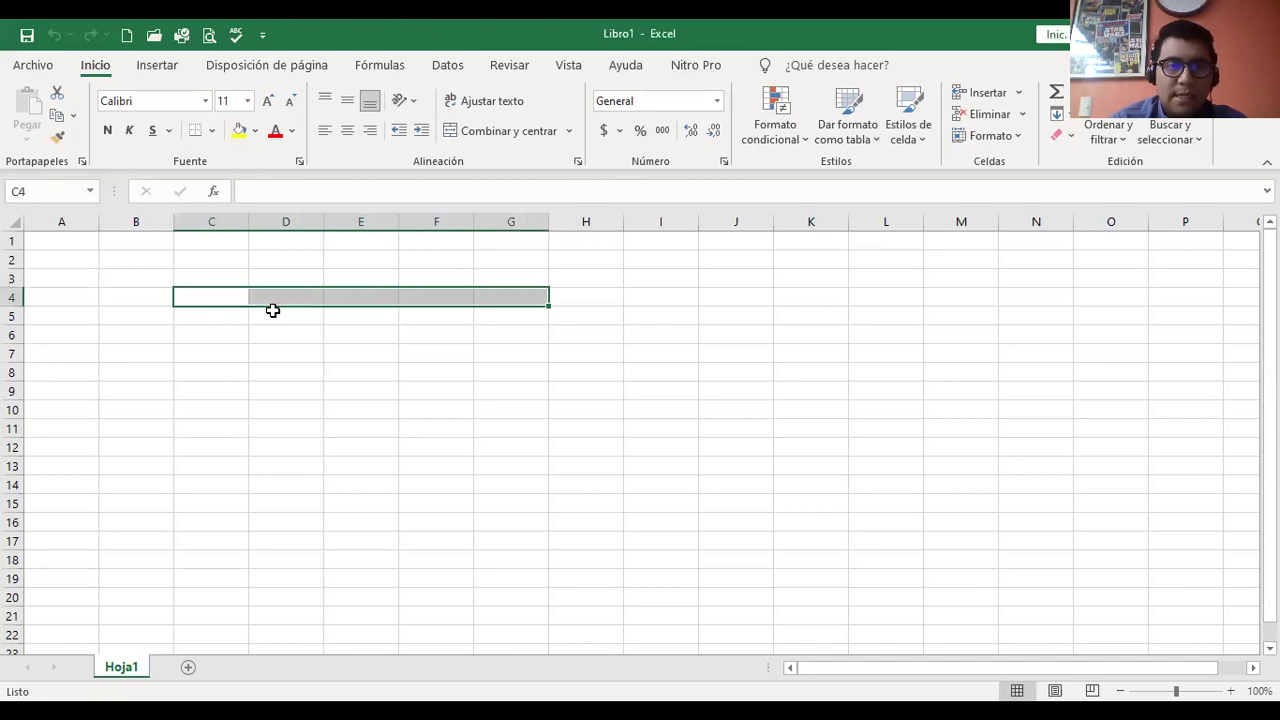
{"action": "key", "text": "Left"}
{"action": "key", "text": "Right"}
{"action": "type", "text": "PRUEBA"}
{"action": "key", "text": "Return"}
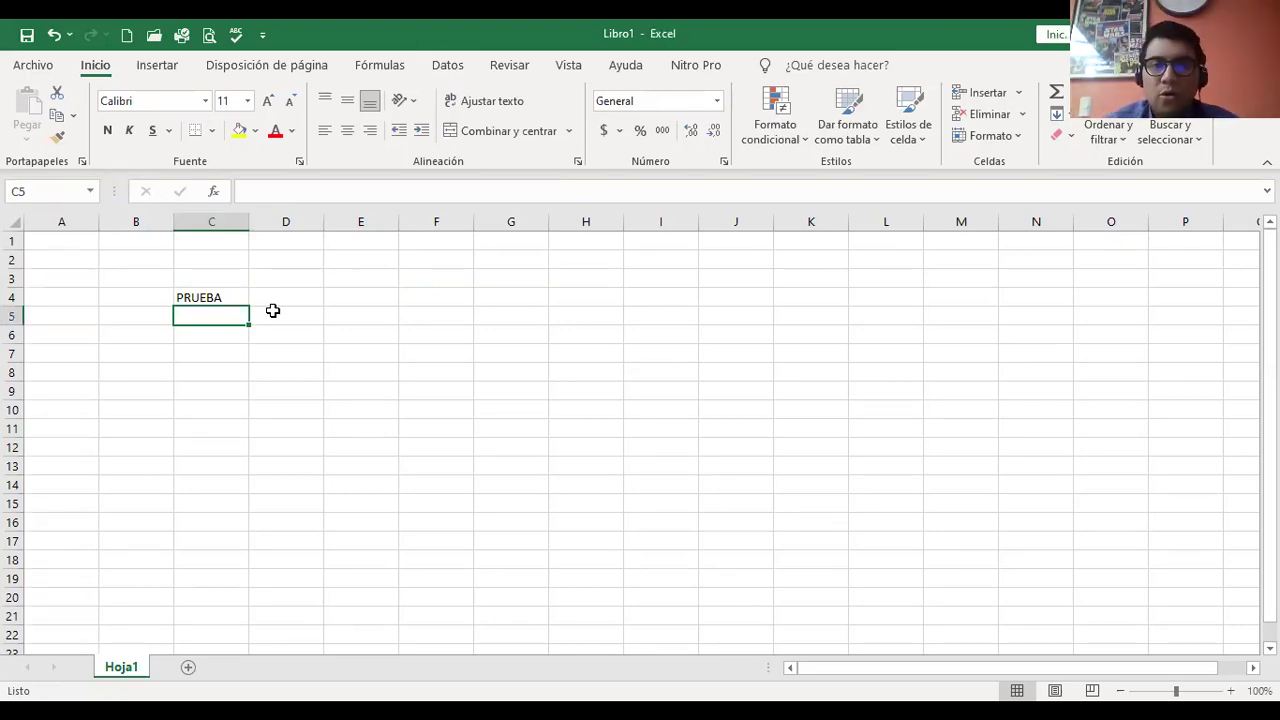
Enter the label "MATERIAL :" in cell C2, above the PRUEBA heading.
{"action": "key", "text": "Up"}
{"action": "key", "text": "Up"}
{"action": "key", "text": "Up"}
{"action": "key", "text": "Up"}
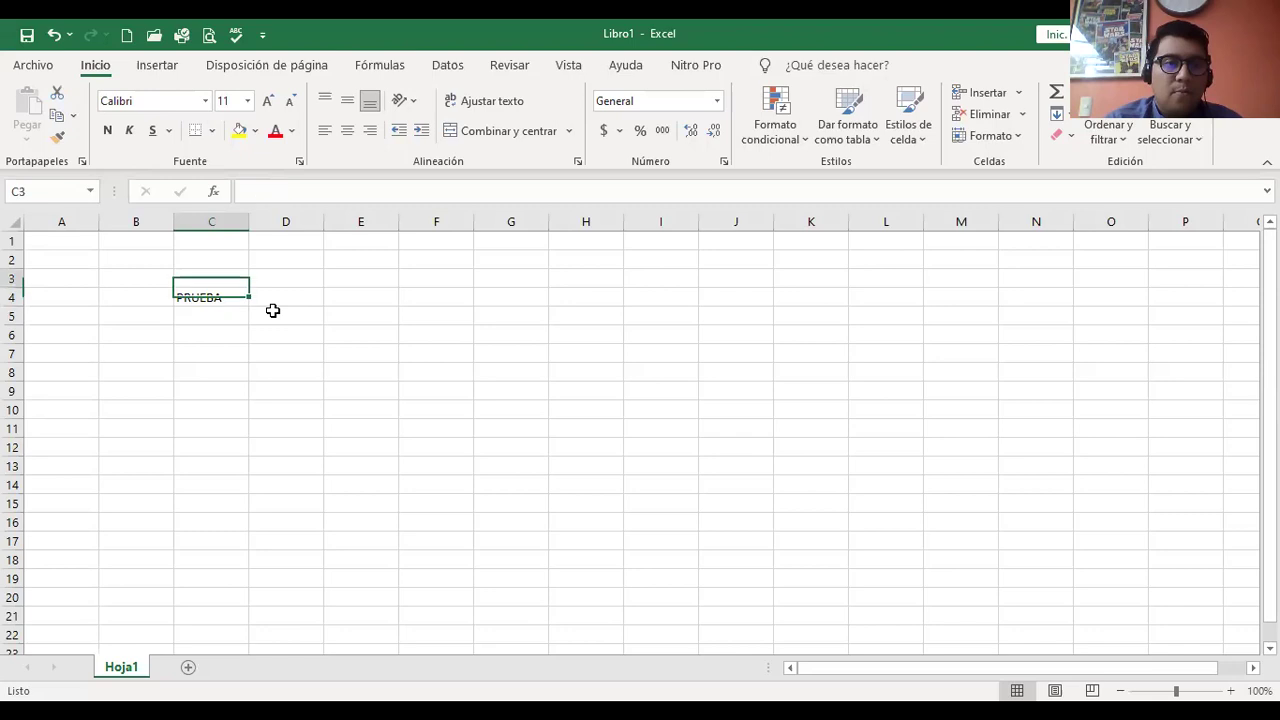
{"action": "key", "text": "Down"}
{"action": "type", "text": "MATERIAL"}
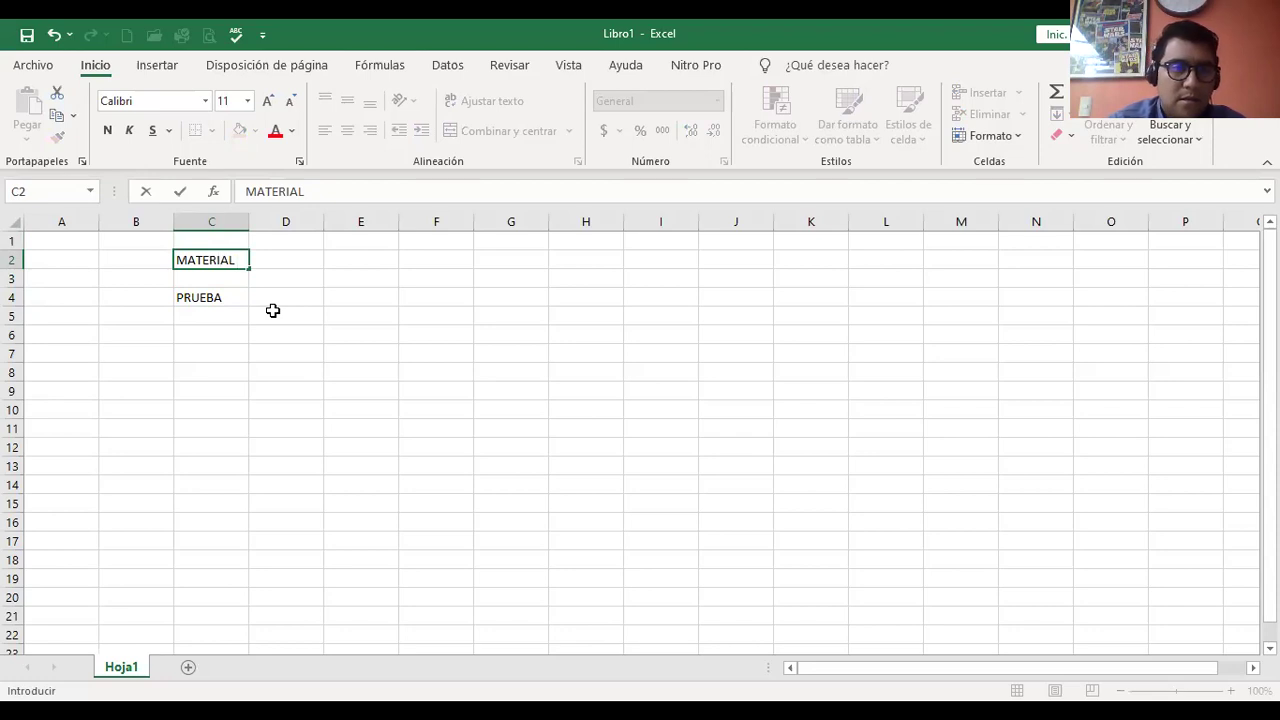
{"action": "type", "text": " :"}
{"action": "key", "text": "Return"}
Enter 1 as the material number in cell D2 and centre it horizontally.
{"action": "key", "text": "Up"}
{"action": "key", "text": "Right"}
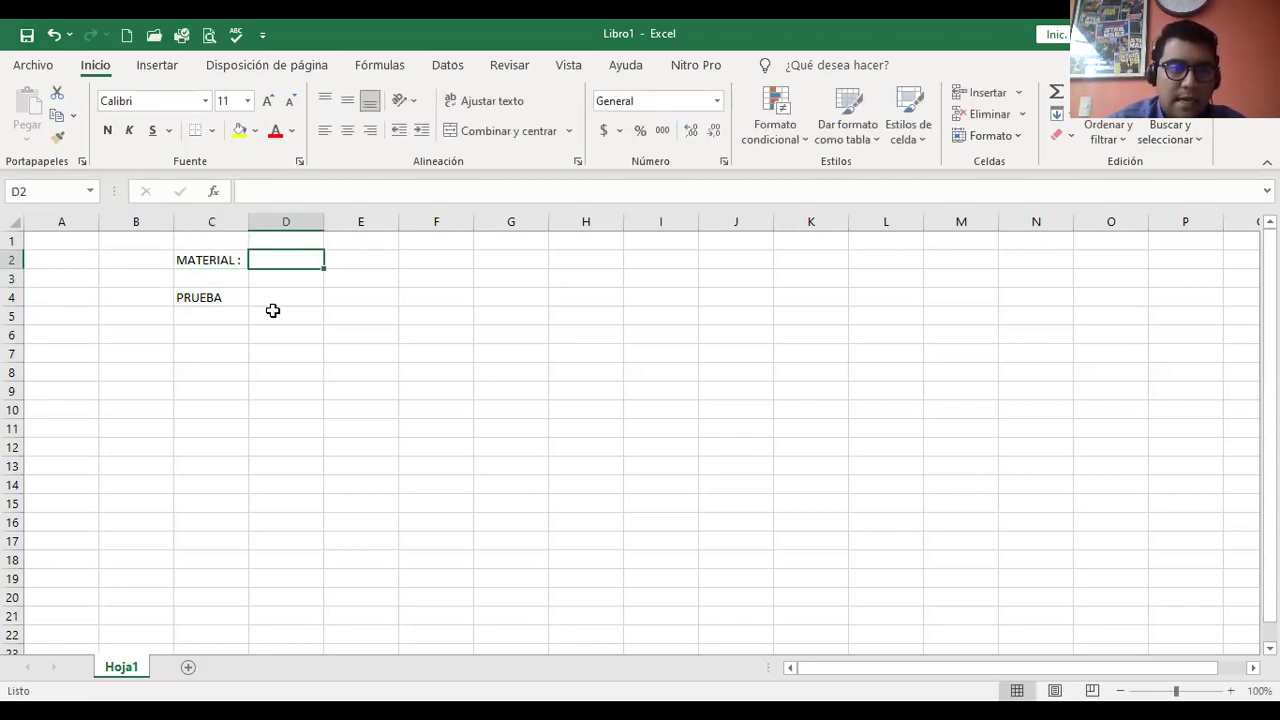
{"action": "type", "text": "1"}
{"action": "key", "text": "Return"}
{"action": "key", "text": "Up"}
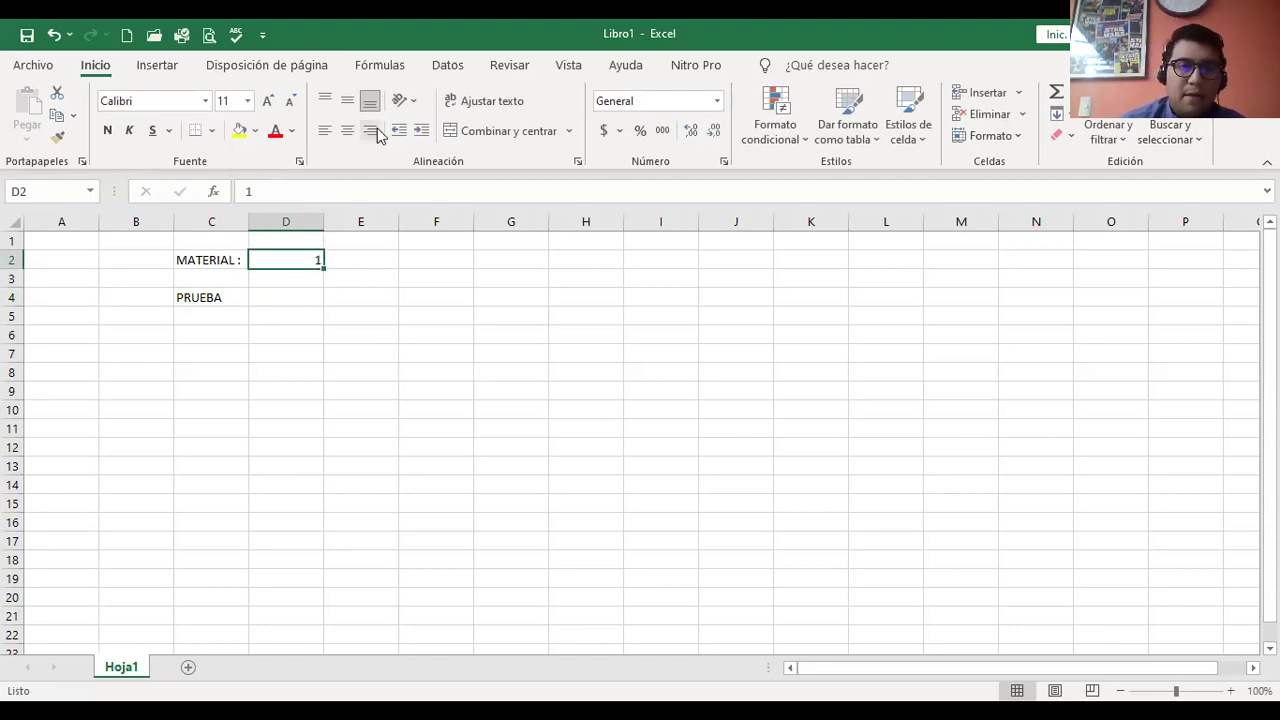
{"action": "left_click", "coordinate": [347, 131]}
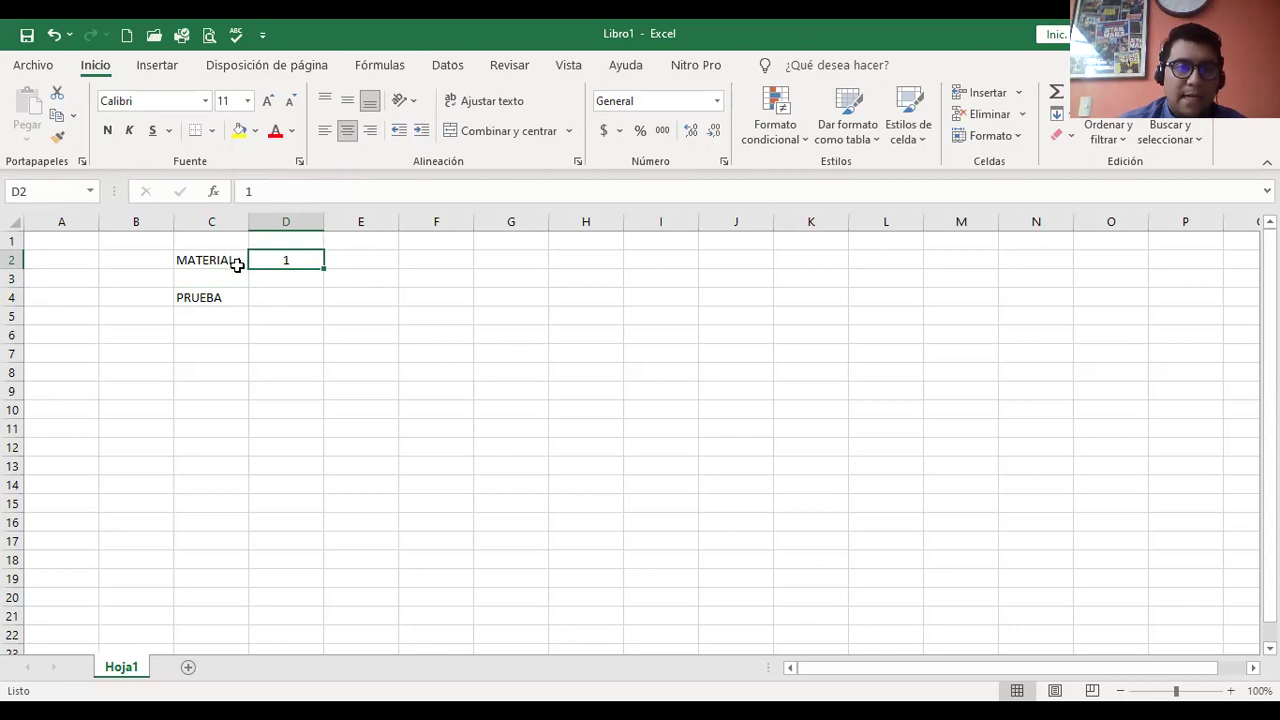
Merge and centre cells E3:I3 and enter the title "TABLA DE ESFUERZOS Y DEFORMACIONES" there.
{"action": "left_click_drag", "start_coordinate": [368, 266], "coordinate": [680, 274]}
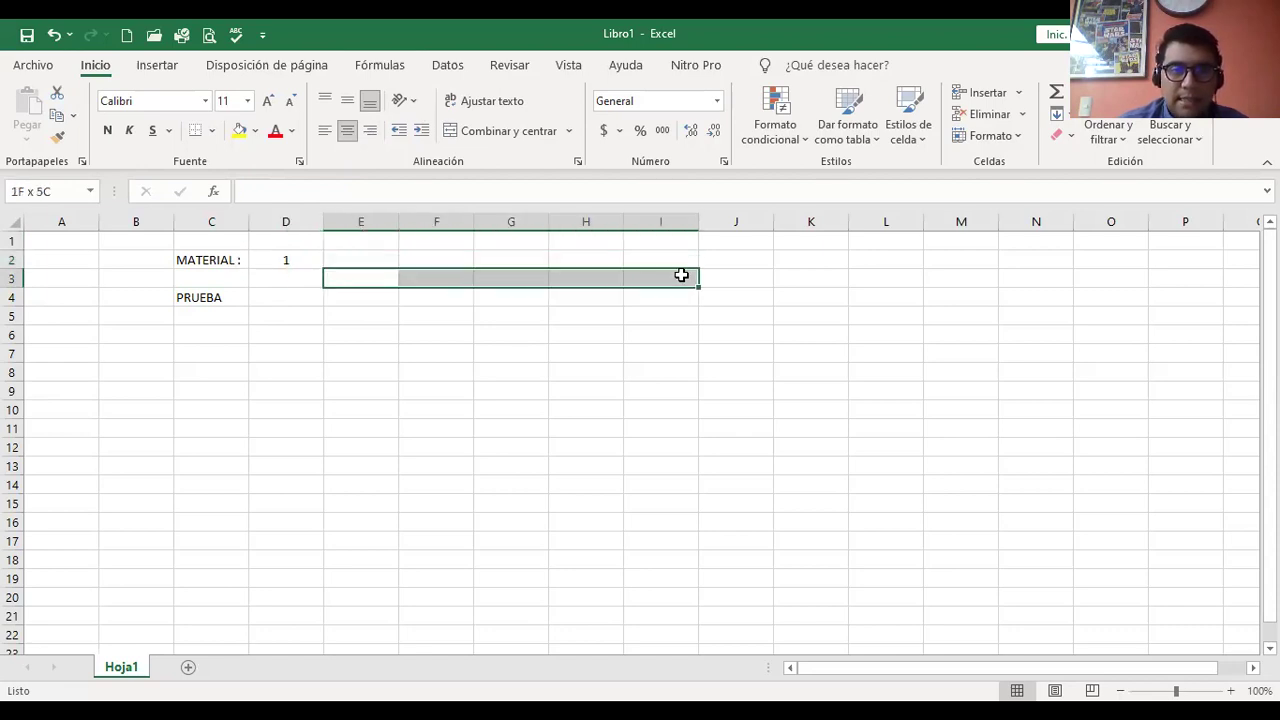
{"action": "left_click", "coordinate": [453, 131]}
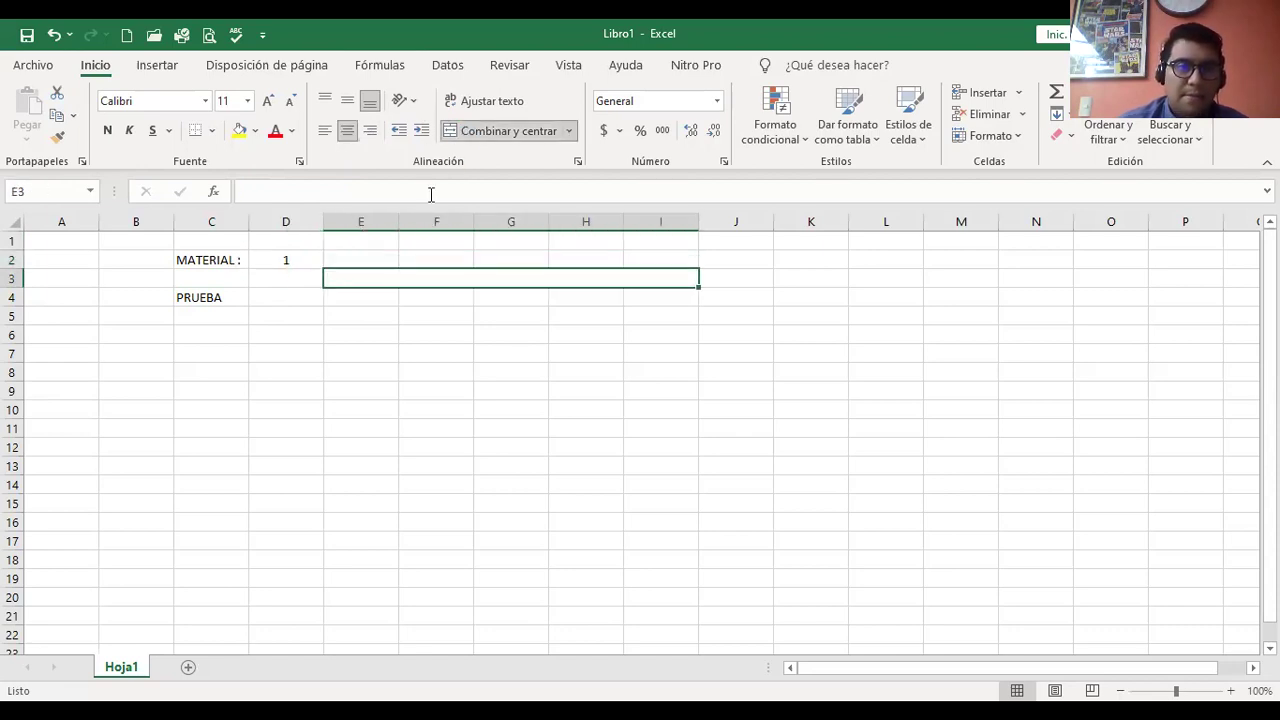
{"action": "double_click", "coordinate": [433, 274]}
{"action": "type", "text": "TABLA DE ESF"}
{"action": "key", "text": "BackSpace"}
{"action": "type", "text": "UERZ"}
{"action": "key", "text": "BackSpace"}
{"action": "key", "text": "BackSpace"}
{"action": "key", "text": "BackSpace"}
{"action": "type", "text": "ER"}
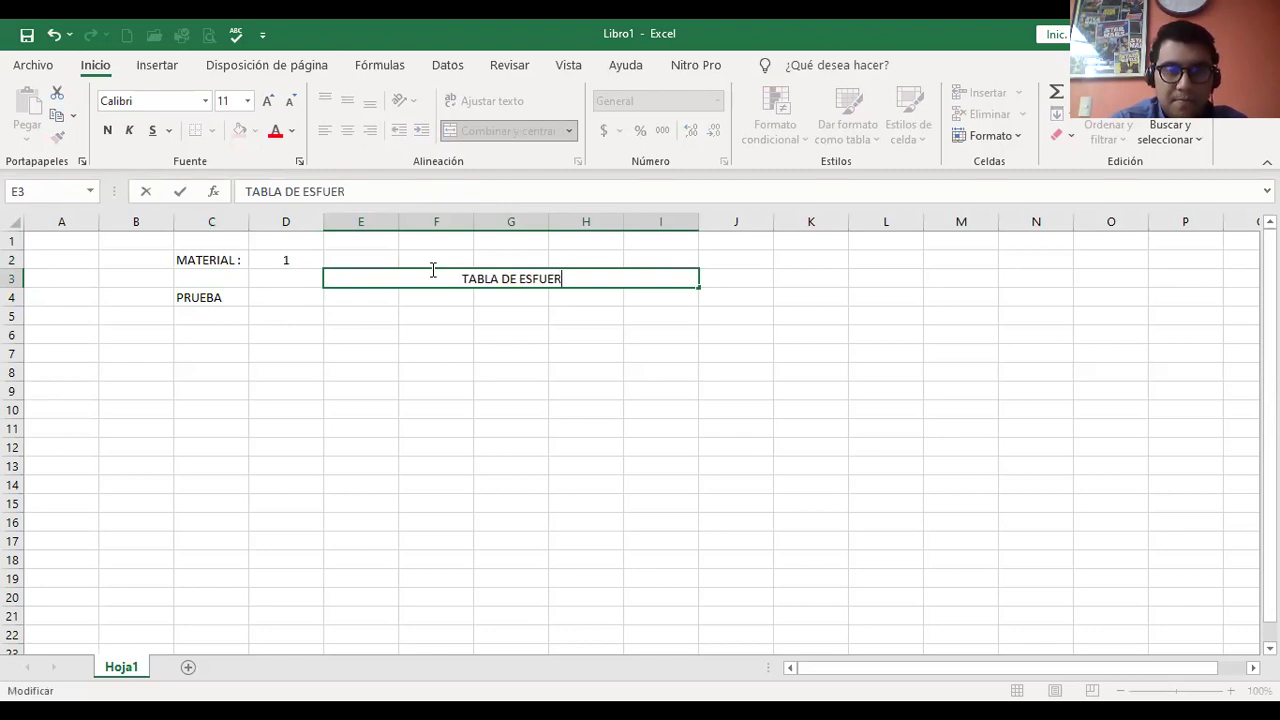
{"action": "type", "text": "ZOS Y DEFO"}
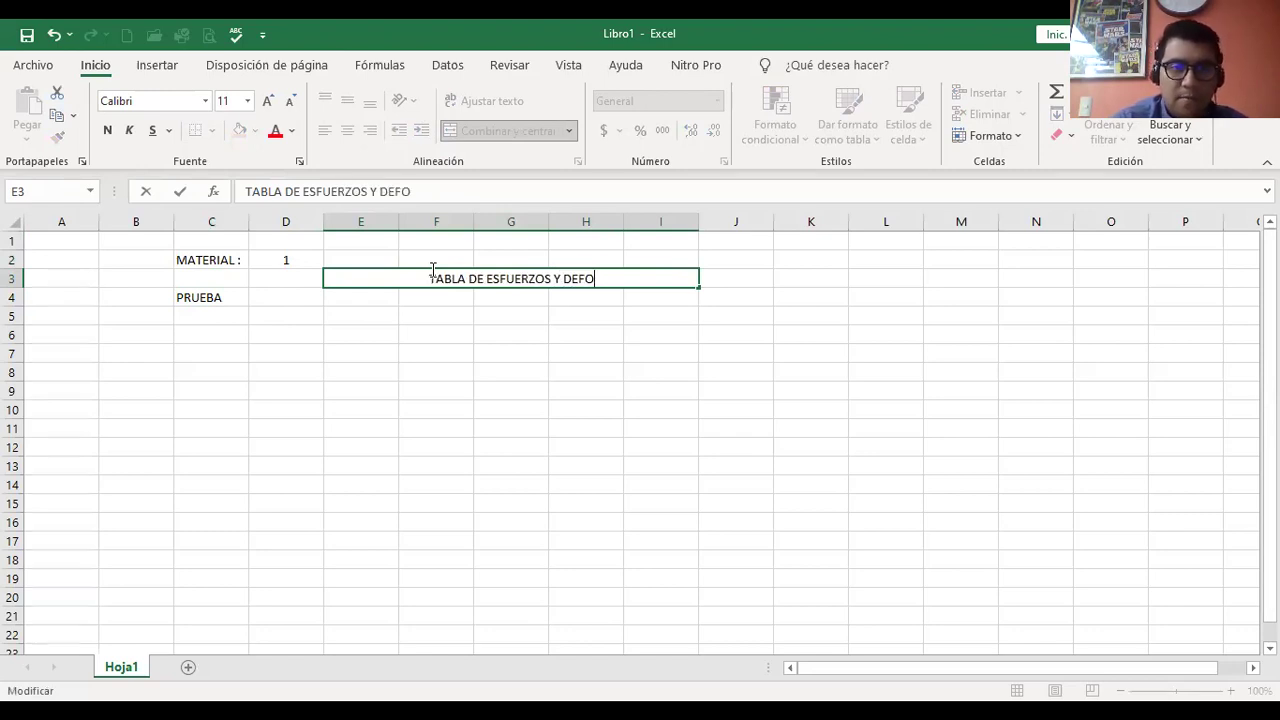
{"action": "type", "text": "RMACIONES"}
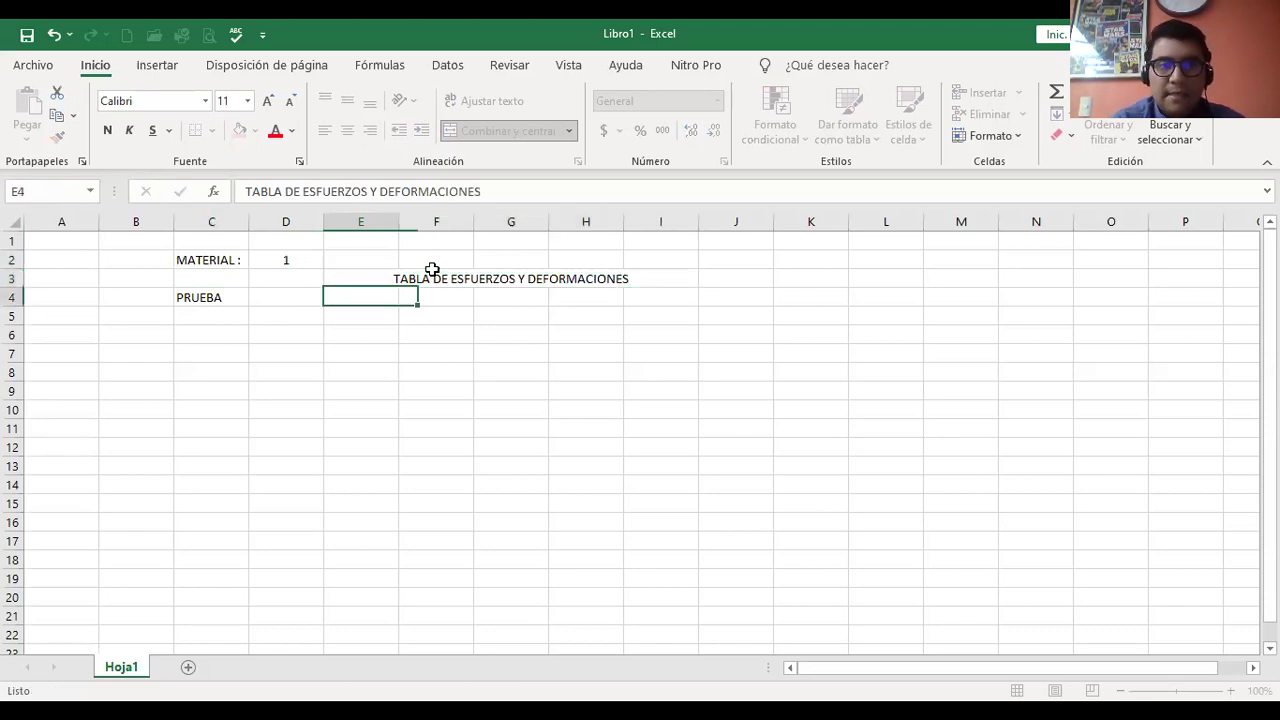
{"action": "key", "text": "Return"}
Make the table title in the merged cell E3 bold.
{"action": "left_click", "coordinate": [435, 277]}
{"action": "key", "text": "ctrl+n"}
{"action": "key", "text": "Return"}
Enter 1 as the first test number in cell C5, below the PRUEBA heading.
{"action": "key", "text": "Left"}
{"action": "key", "text": "Left"}
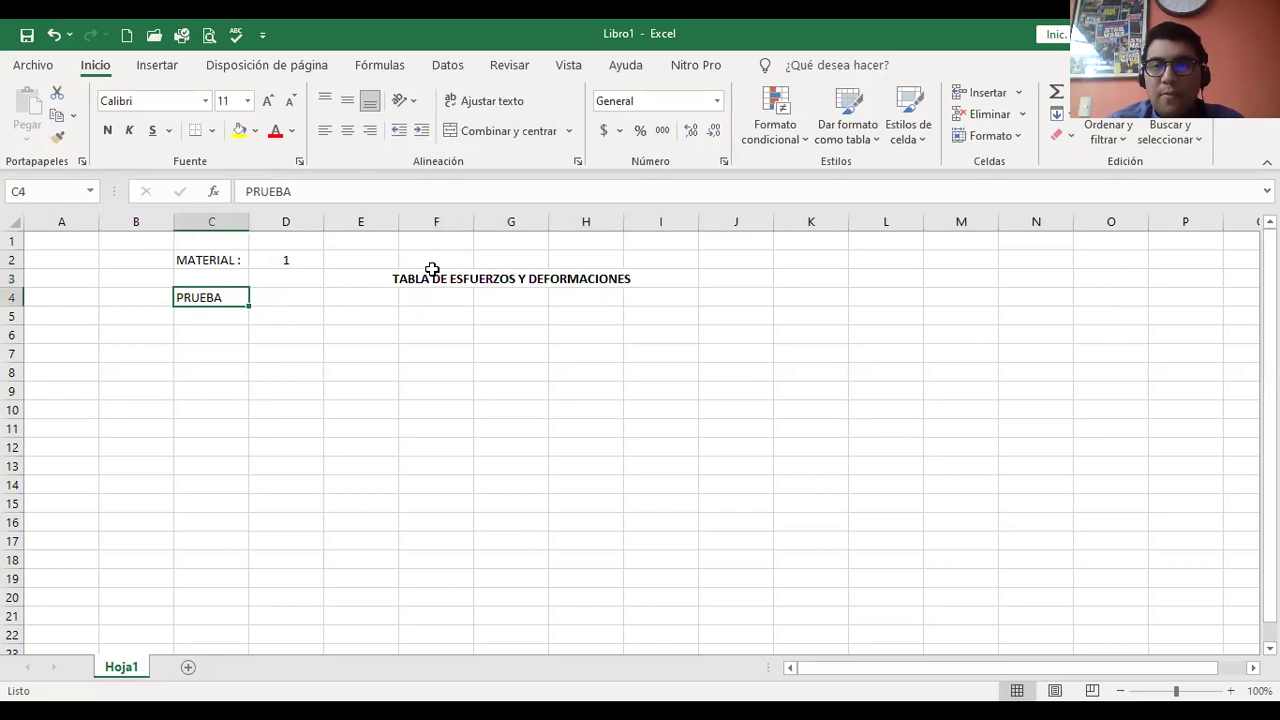
{"action": "key", "text": "Return"}
{"action": "type", "text": "1"}
{"action": "key", "text": "Return"}
Enter the test numbers 2, 3 and 4 in cells C6 to C8.
{"action": "type", "text": "2"}
{"action": "key", "text": "Return"}
{"action": "type", "text": "3"}
{"action": "key", "text": "Return"}
{"action": "type", "text": "4"}
{"action": "key", "text": "Return"}
Clear the test numbers in C6:C8 and return to cell C6.
{"action": "key", "text": "Down"}
{"action": "key", "text": "Up"}
{"action": "key", "text": "Up"}
{"action": "key", "text": "Up"}
{"action": "key", "text": "Up"}
{"action": "key", "text": "Up"}
{"action": "key", "text": "Down"}
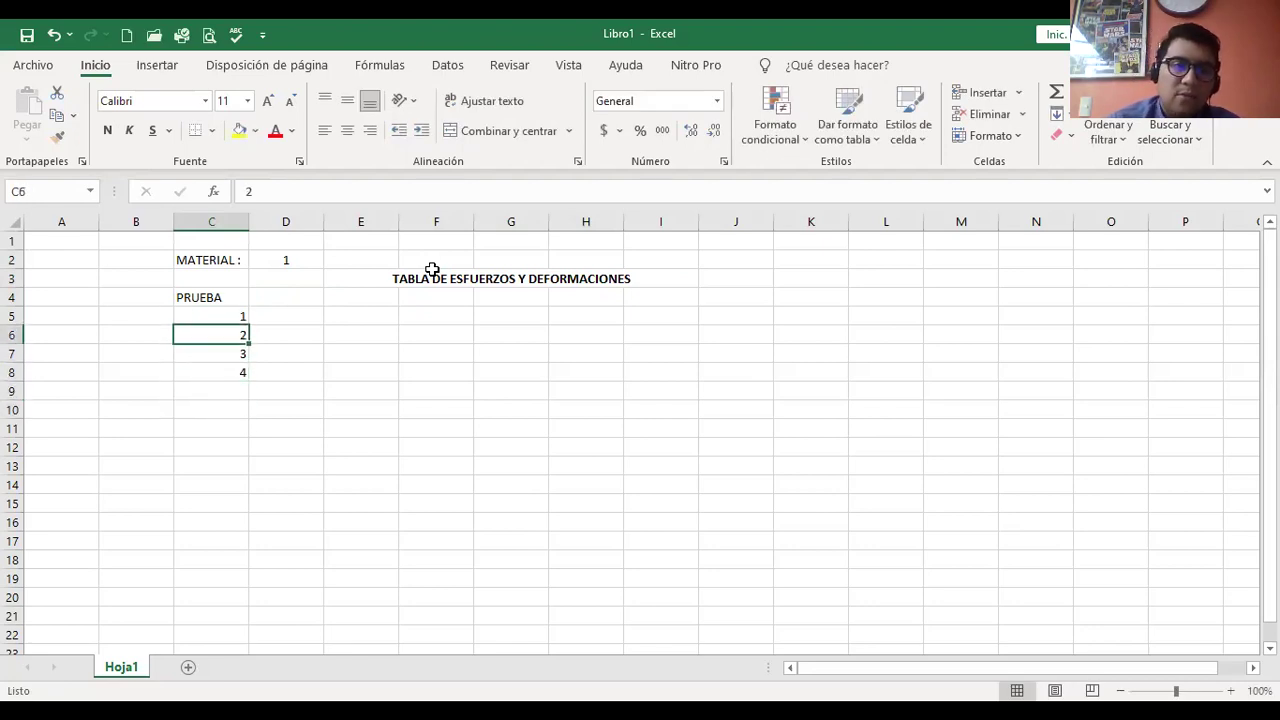
{"action": "key", "text": "shift+Down"}
{"action": "key", "text": "shift+Down"}
{"action": "key", "text": "Delete"}
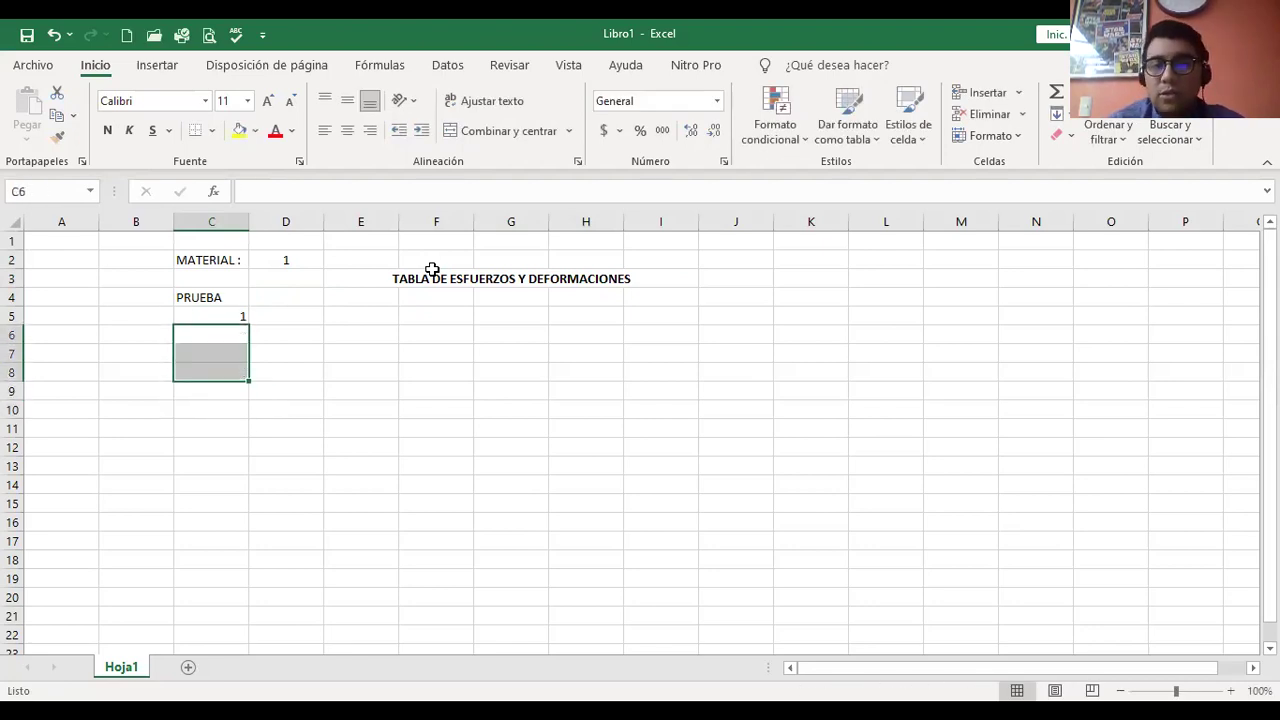
{"action": "key", "text": "shift+Up"}
{"action": "key", "text": "shift+Up"}
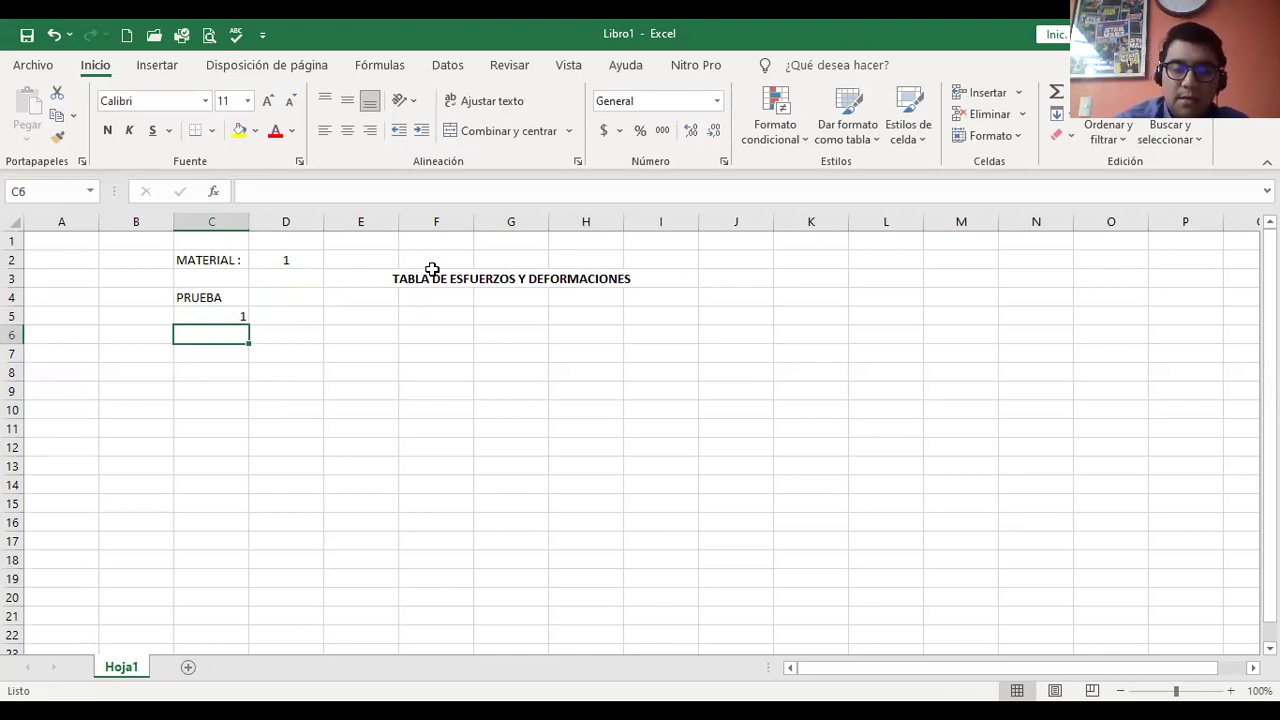
Enter the formula =C5+1 in cell C6, then clear that cell.
{"action": "type", "text": "="}
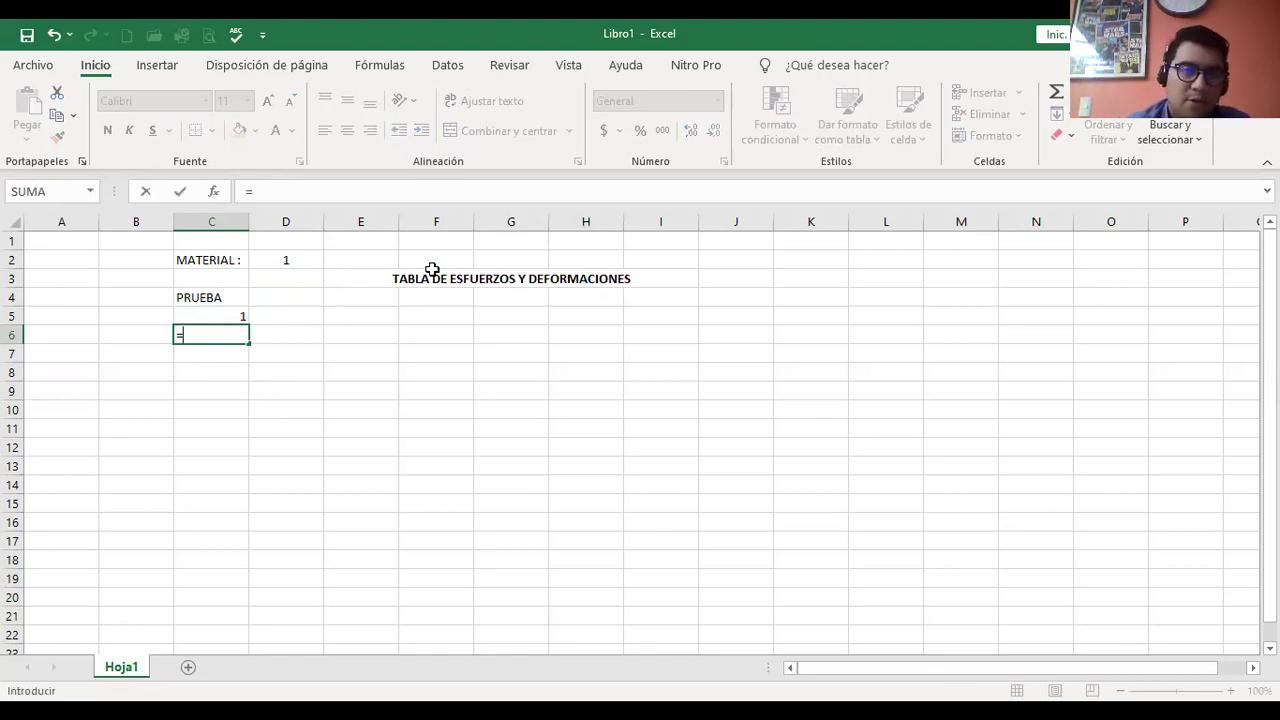
{"action": "left_click", "coordinate": [213, 312]}
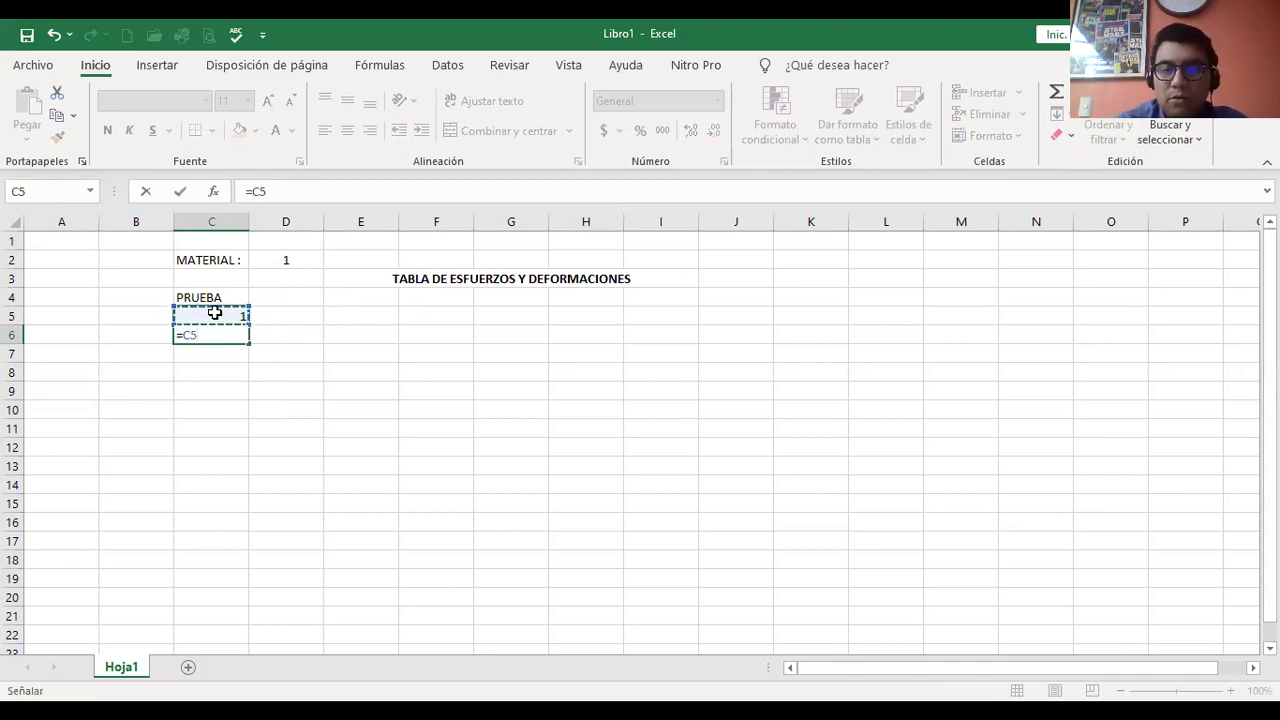
{"action": "type", "text": "+1"}
{"action": "key", "text": "Return"}
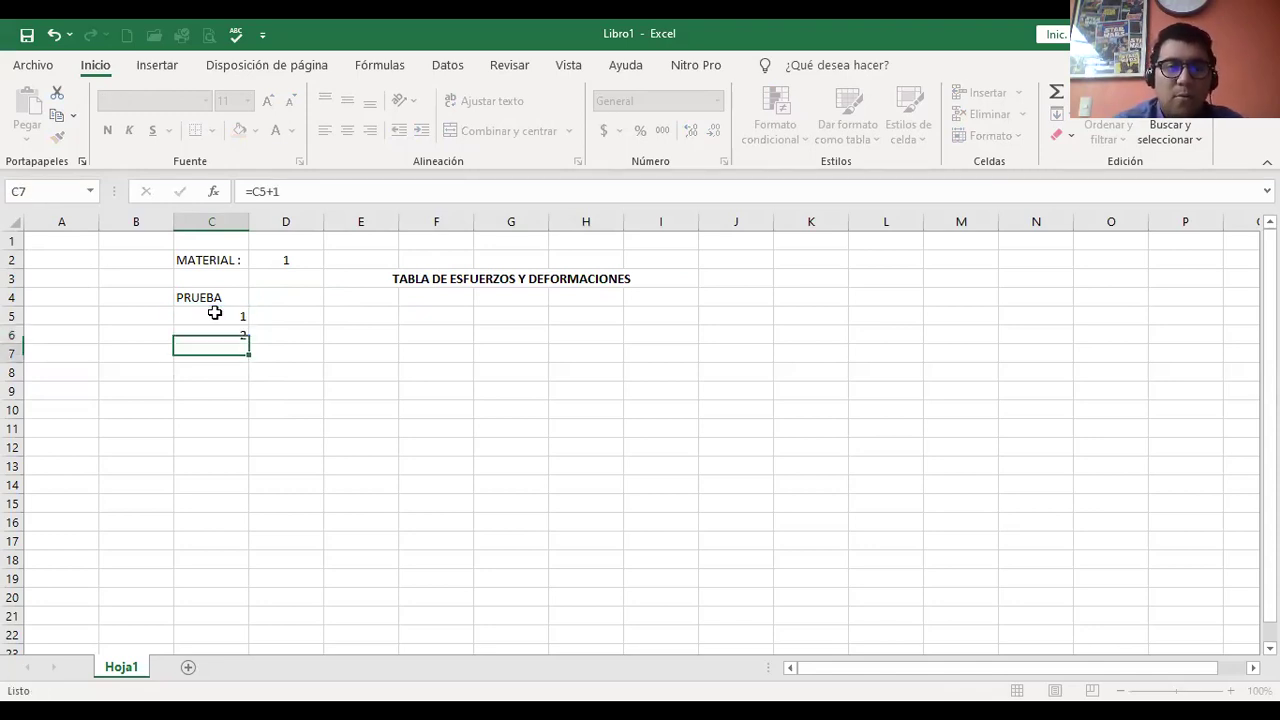
{"action": "key", "text": "Up"}
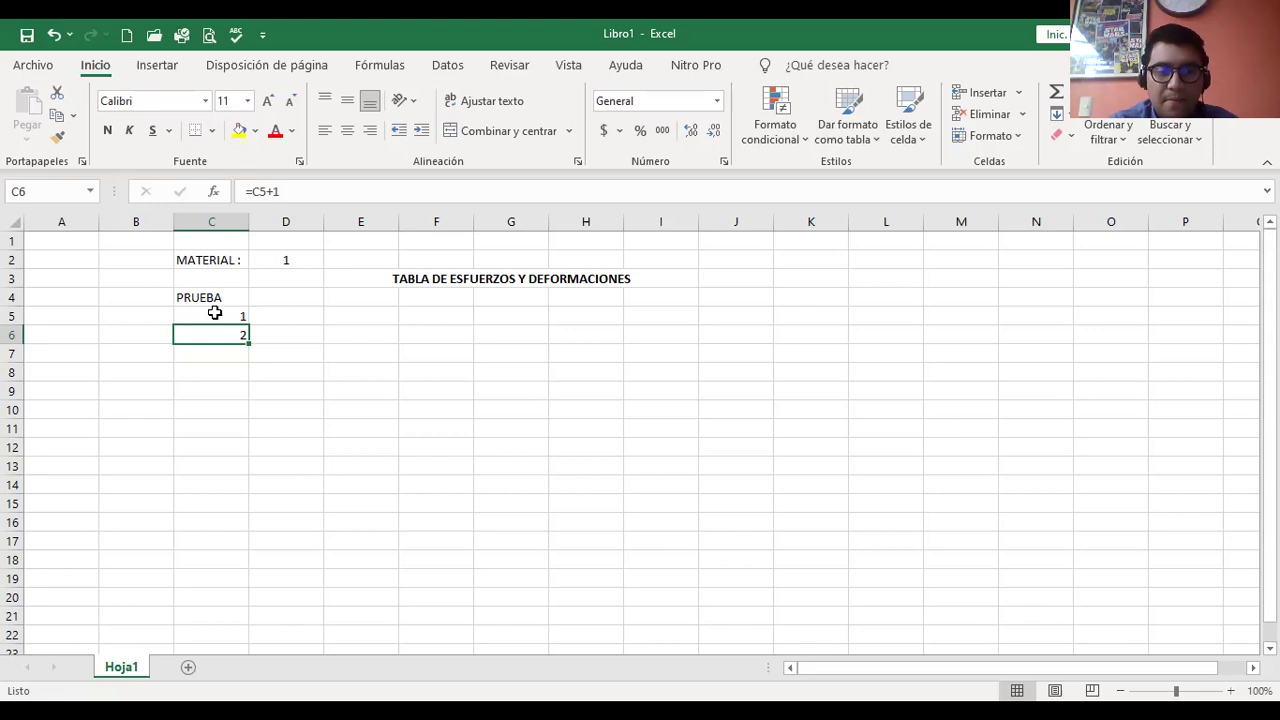
{"action": "key", "text": "Delete"}
Enter the formula =C5+1 in cell C6 to number the second test from the one above.
{"action": "type", "text": "="}
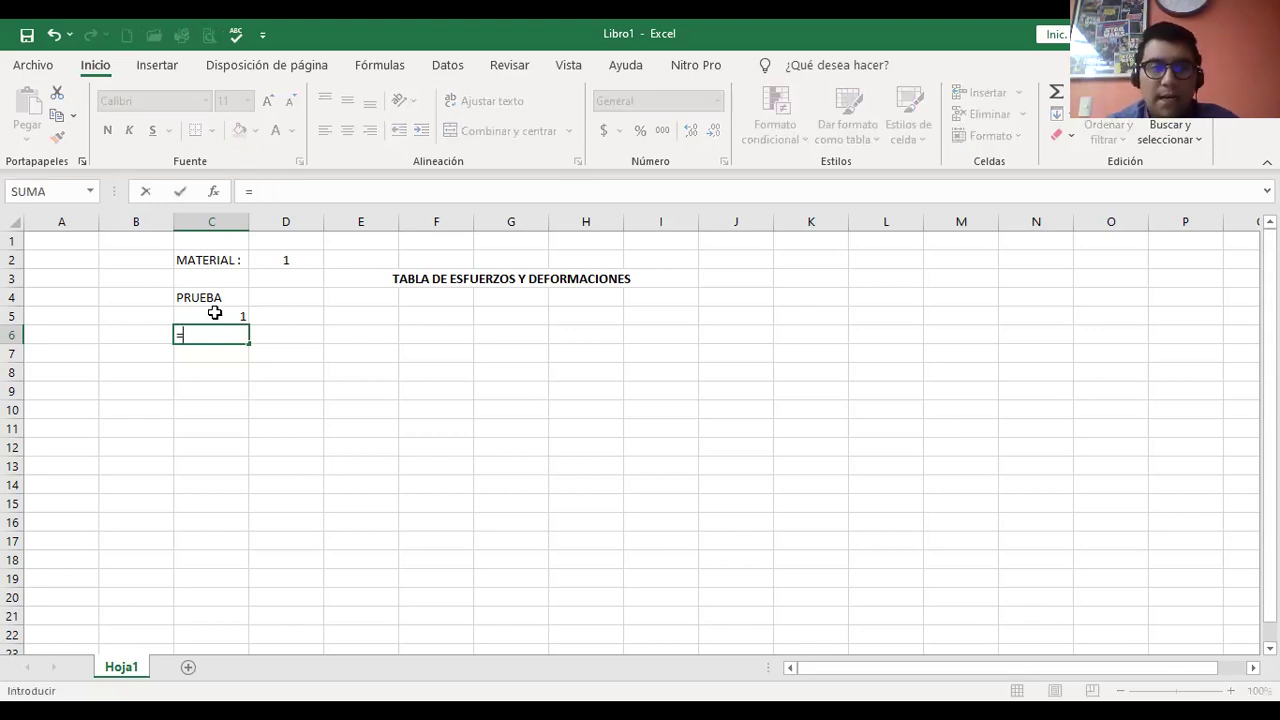
{"action": "left_click", "coordinate": [214, 313]}
{"action": "type", "text": "+1"}
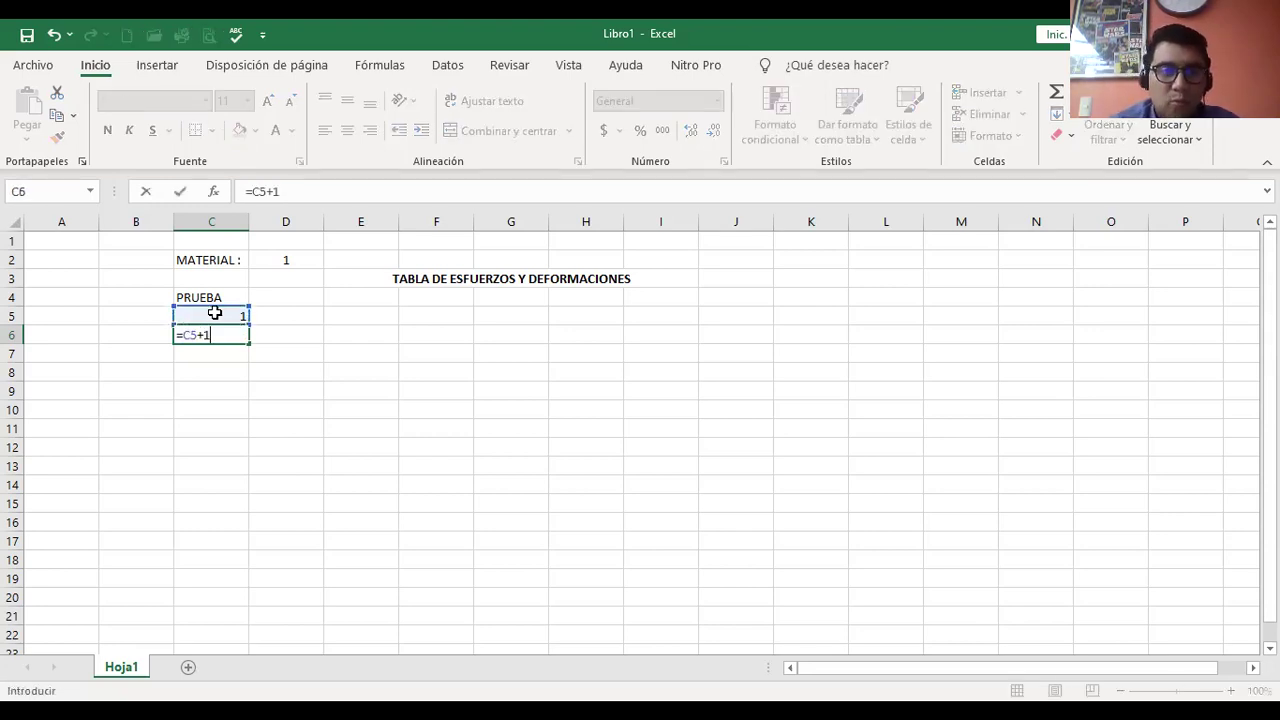
{"action": "key", "text": "Return"}
Fill the numbering formula in C6 down through cell C15.
{"action": "key", "text": "Up"}
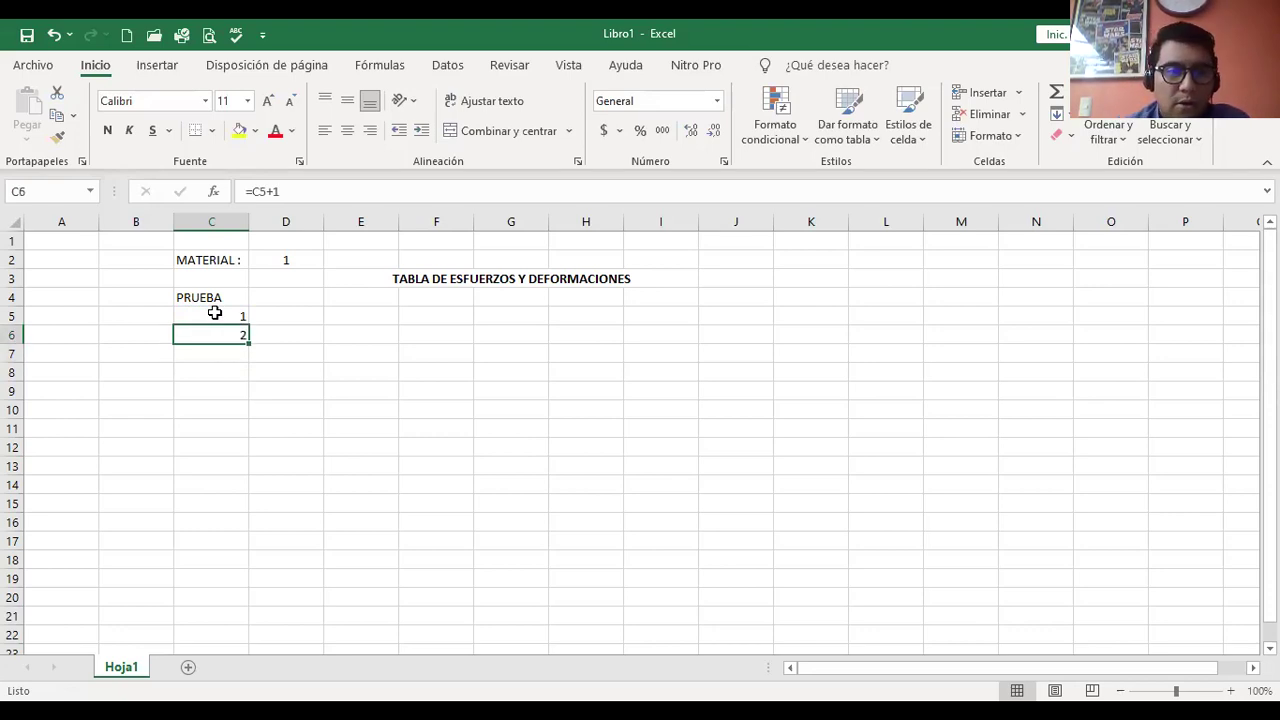
{"action": "key", "text": "shift+Down"}
{"action": "key", "text": "shift+Down"}
{"action": "key", "text": "shift+Down"}
{"action": "key", "text": "shift+Down"}
{"action": "key", "text": "shift+Down"}
{"action": "key", "text": "shift+Down"}
{"action": "key", "text": "shift+Down"}
{"action": "key", "text": "shift+Down"}
{"action": "key", "text": "shift+Down"}
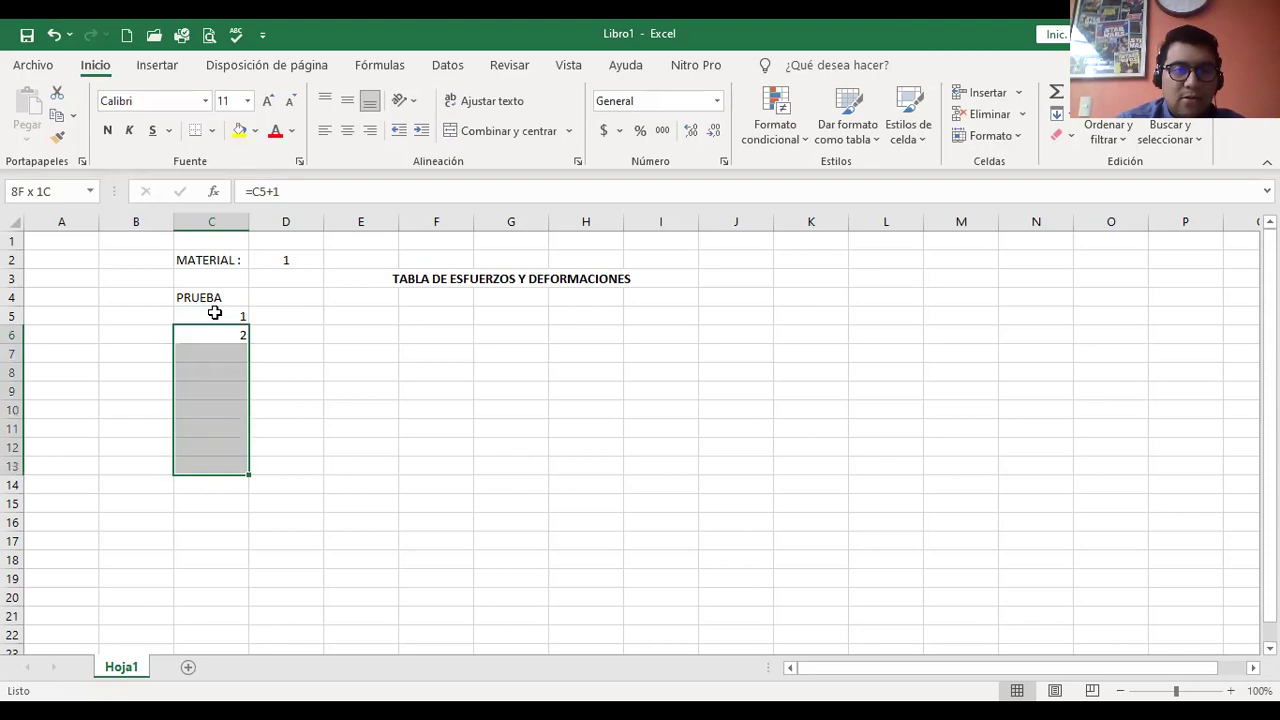
{"action": "key", "text": "shift+Up"}
{"action": "key", "text": "shift+Up"}
{"action": "key", "text": "shift+Down"}
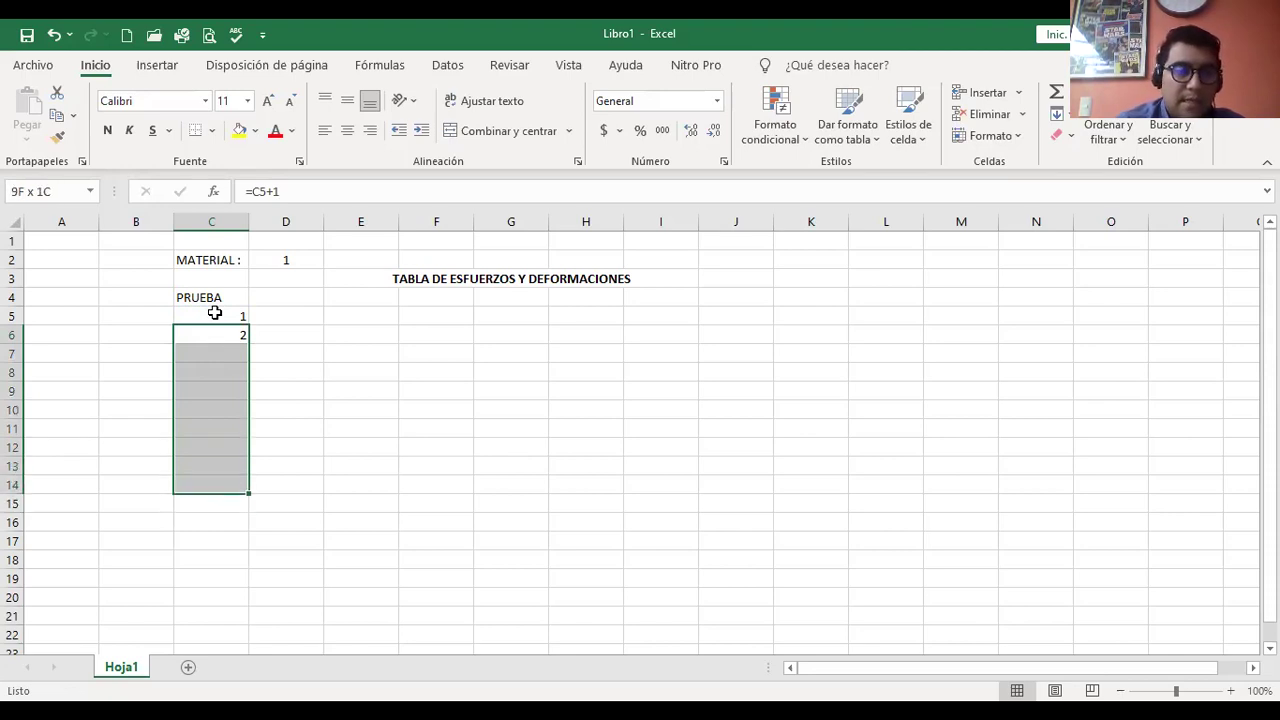
{"action": "key", "text": "shift+Down"}
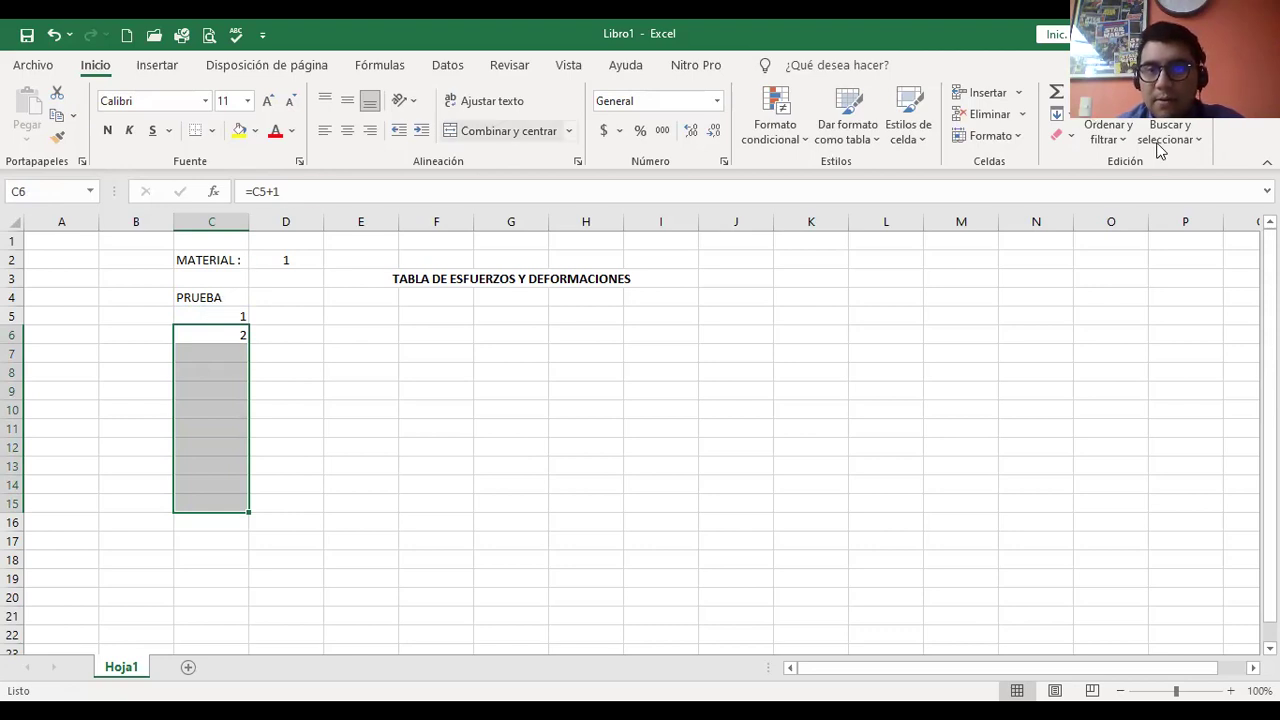
{"action": "left_click", "coordinate": [1070, 118]}
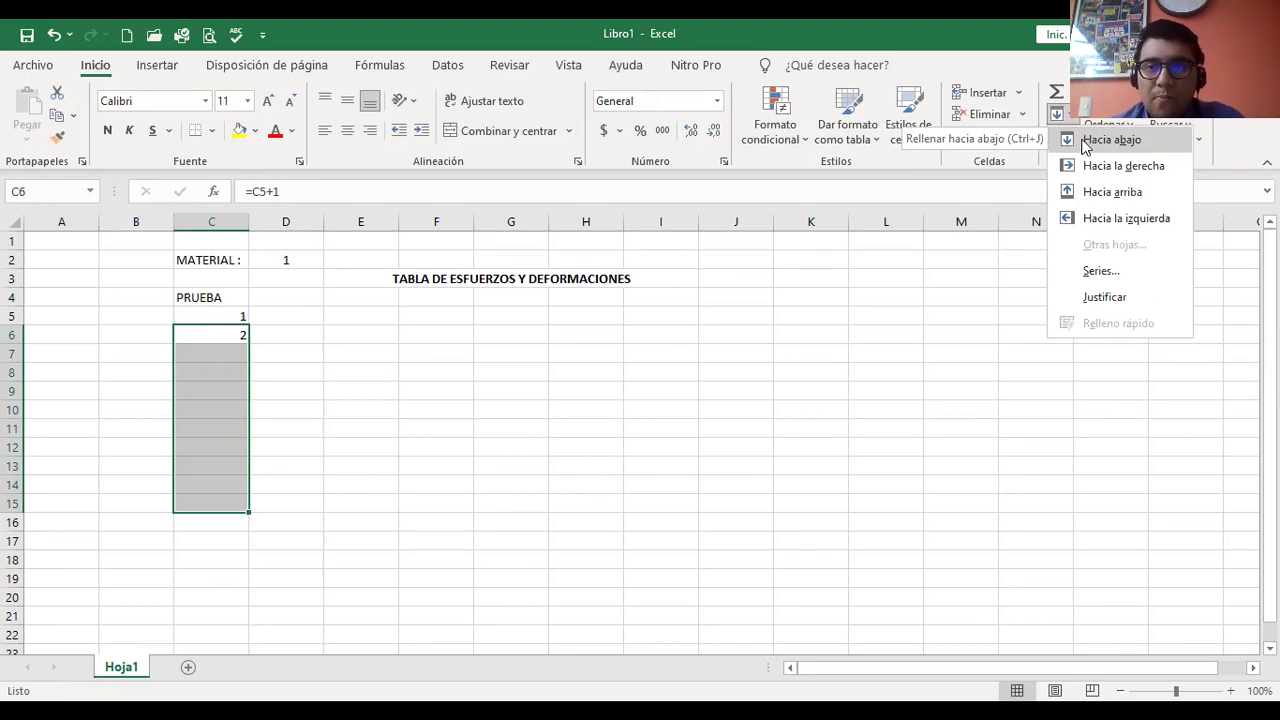
{"action": "left_click", "coordinate": [1085, 142]}
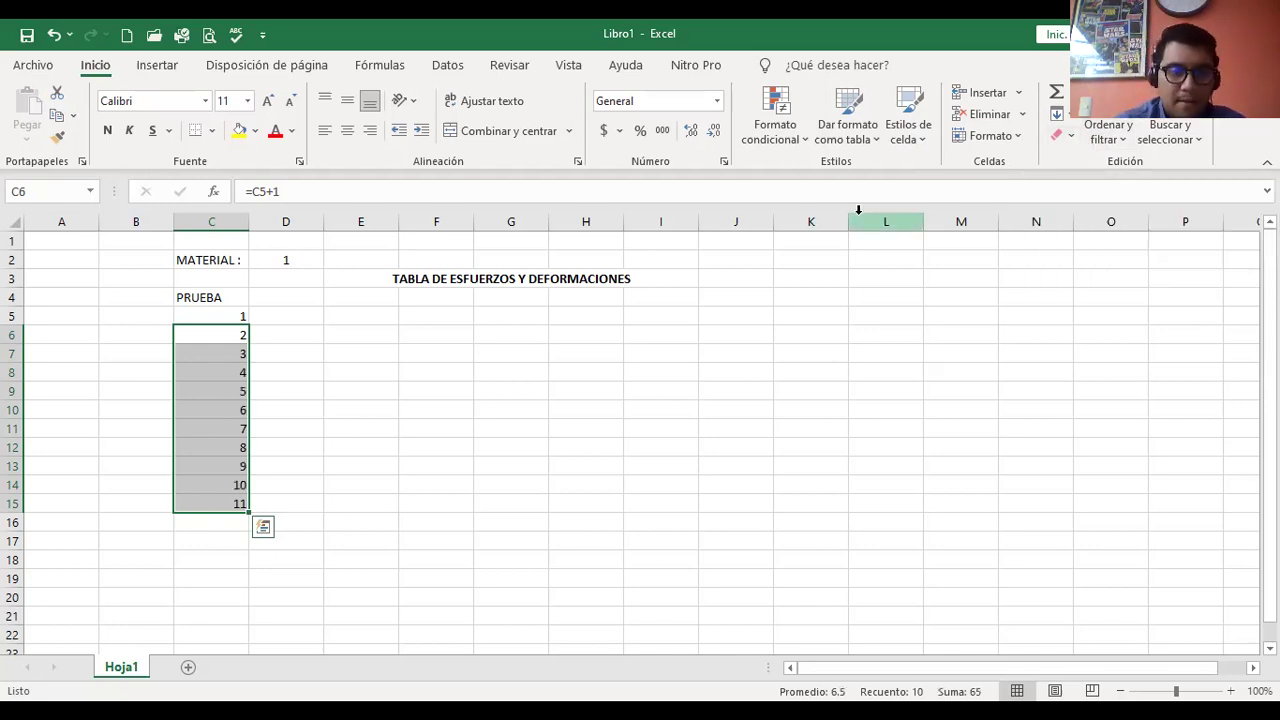
Centre the PRUEBA heading and all its test numbers in C4:C15 horizontally.
{"action": "key", "text": "Right"}
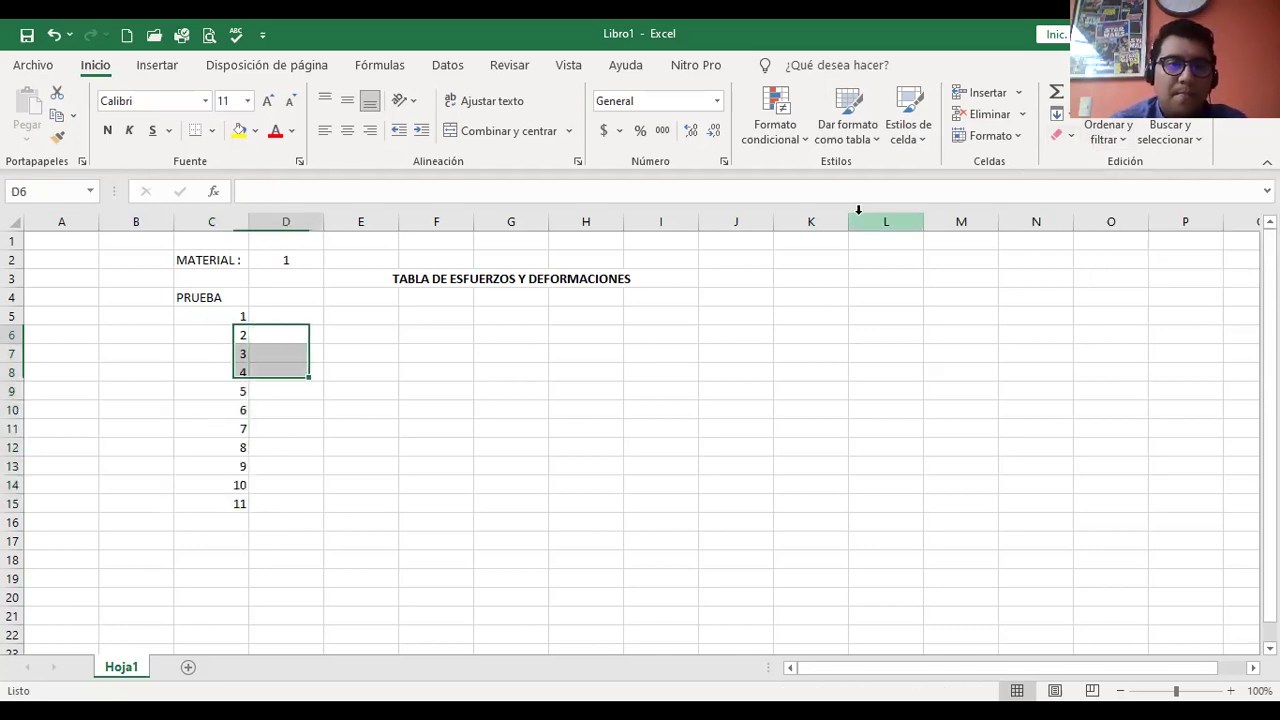
{"action": "key", "text": "Up"}
{"action": "key", "text": "Up"}
{"action": "key", "text": "Left"}
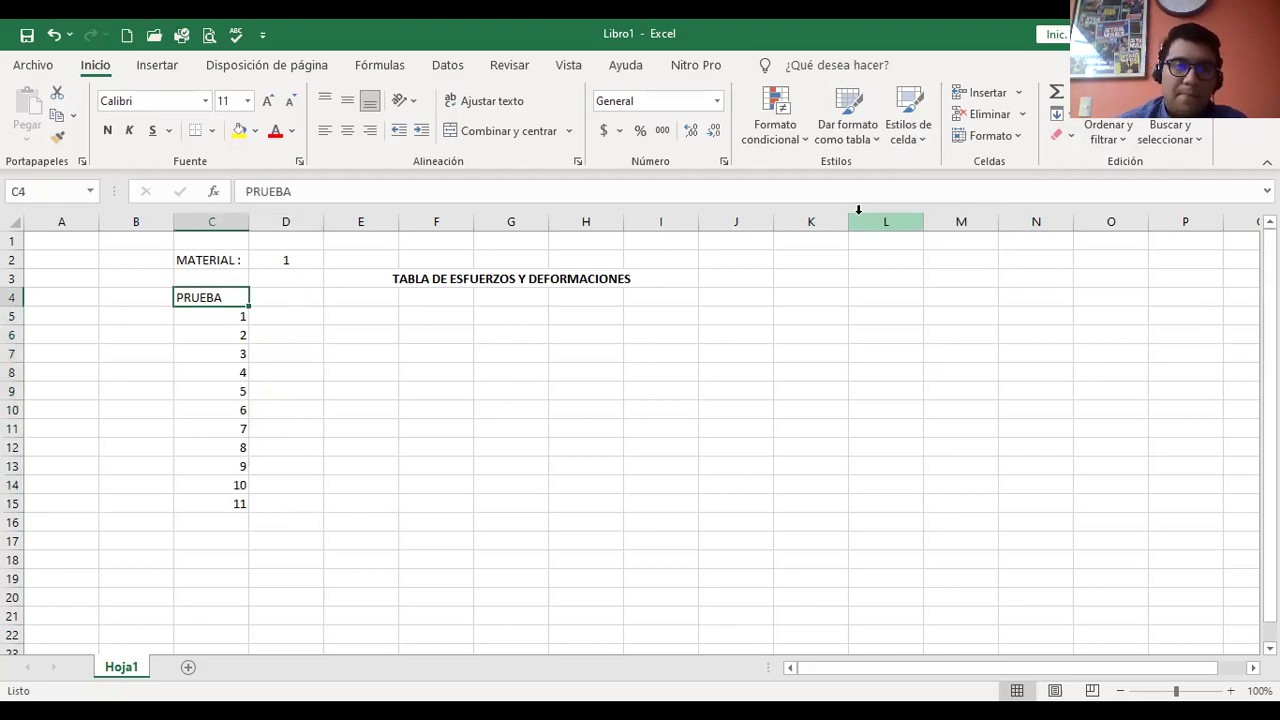
{"action": "key", "text": "alt+h"}
{"action": "key", "text": "a"}
{"action": "key", "text": "c"}
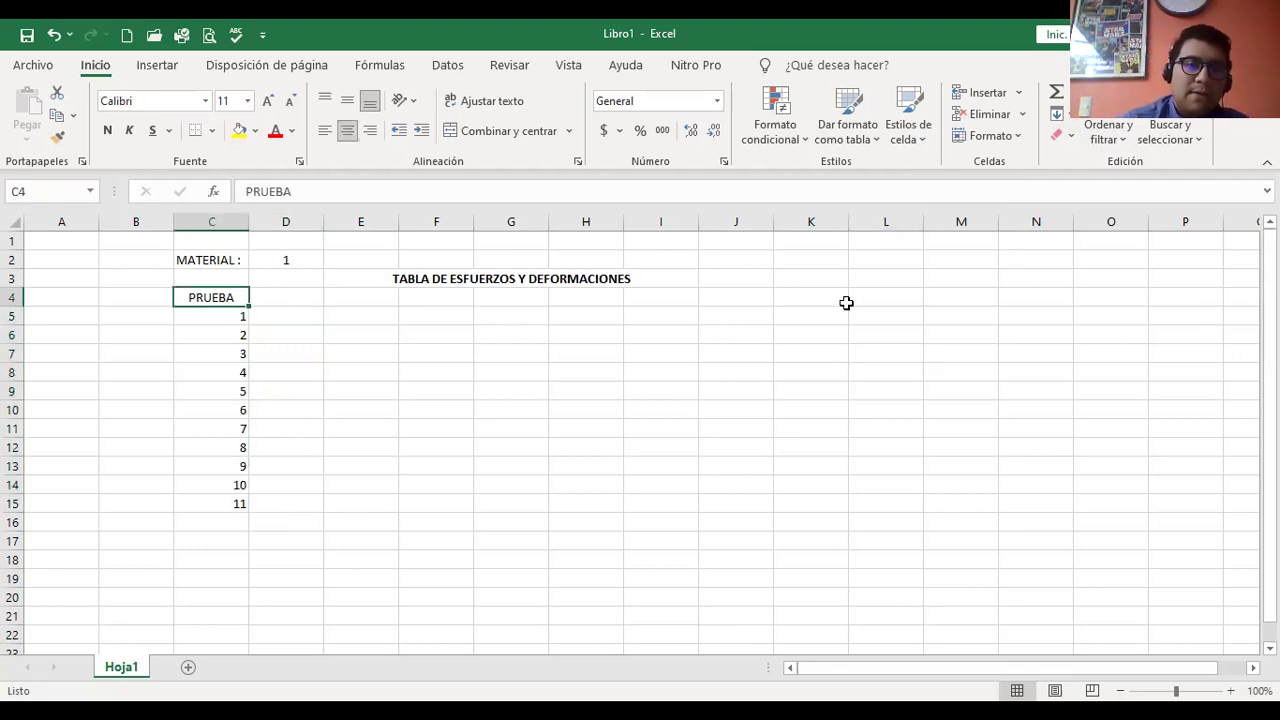
{"action": "key", "text": "Down"}
{"action": "key", "text": "shift+Up"}
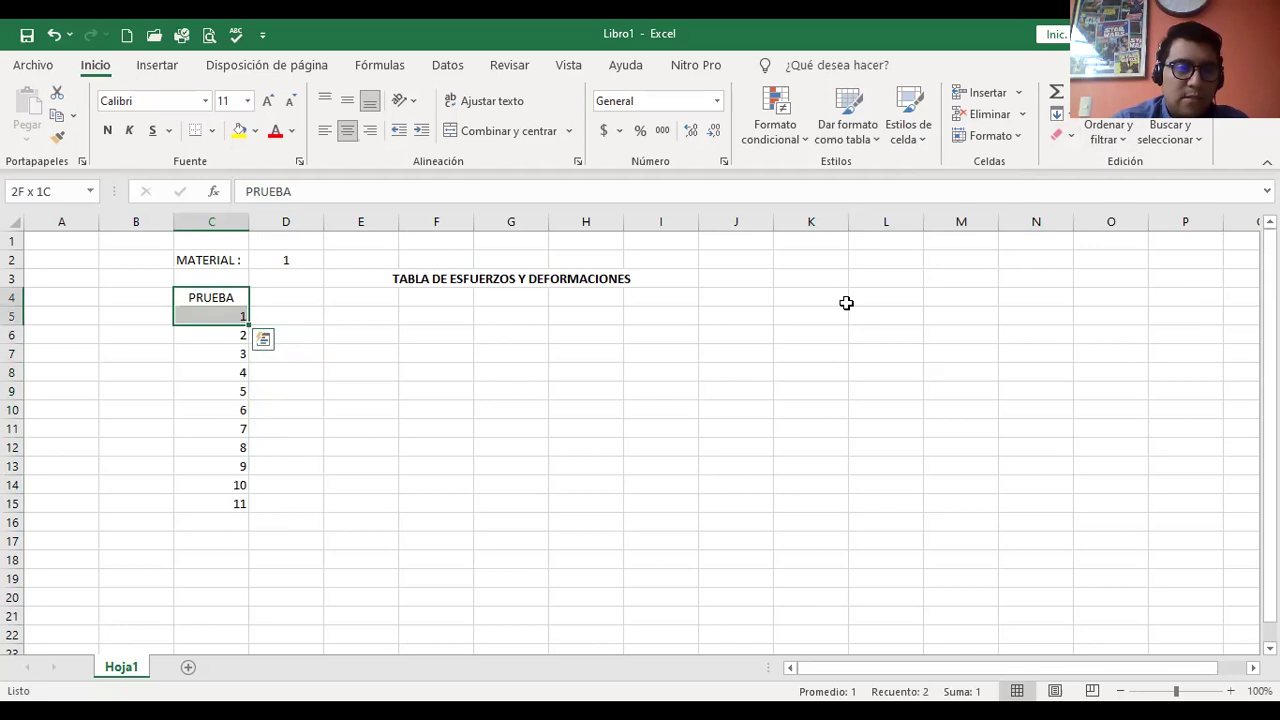
{"action": "key", "text": "ctrl+shift+Down"}
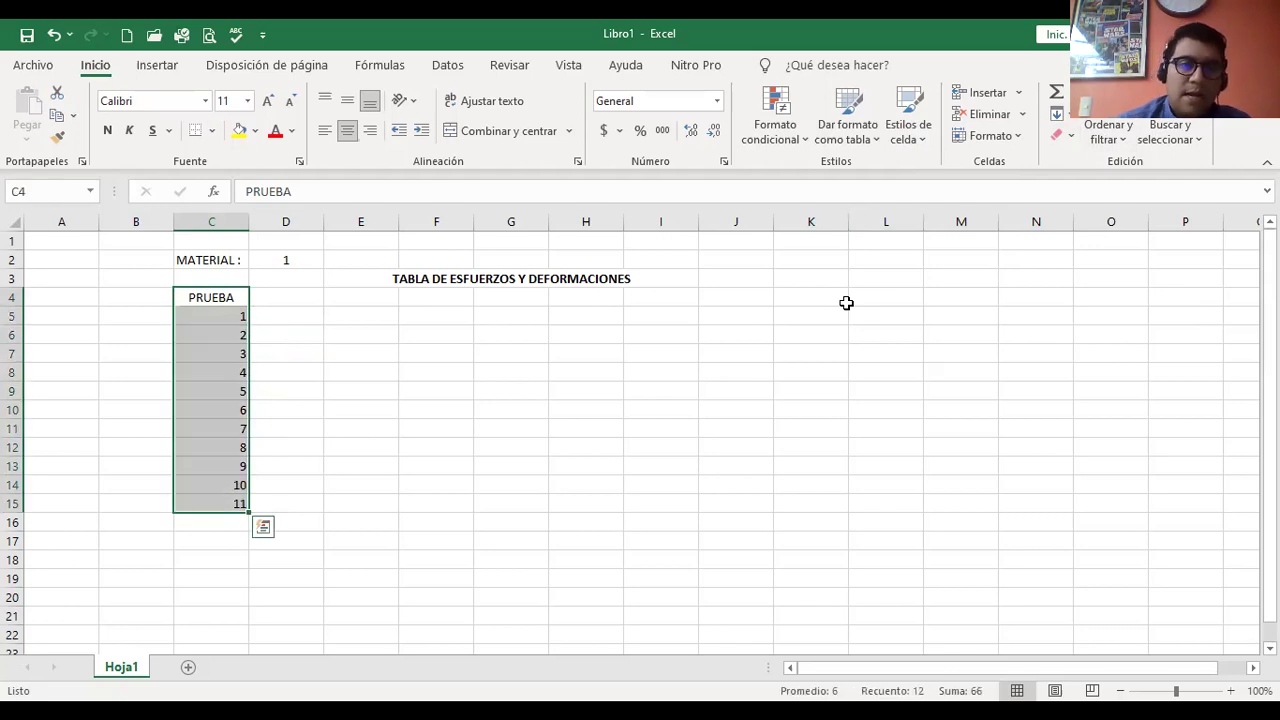
{"action": "left_click", "coordinate": [347, 131]}
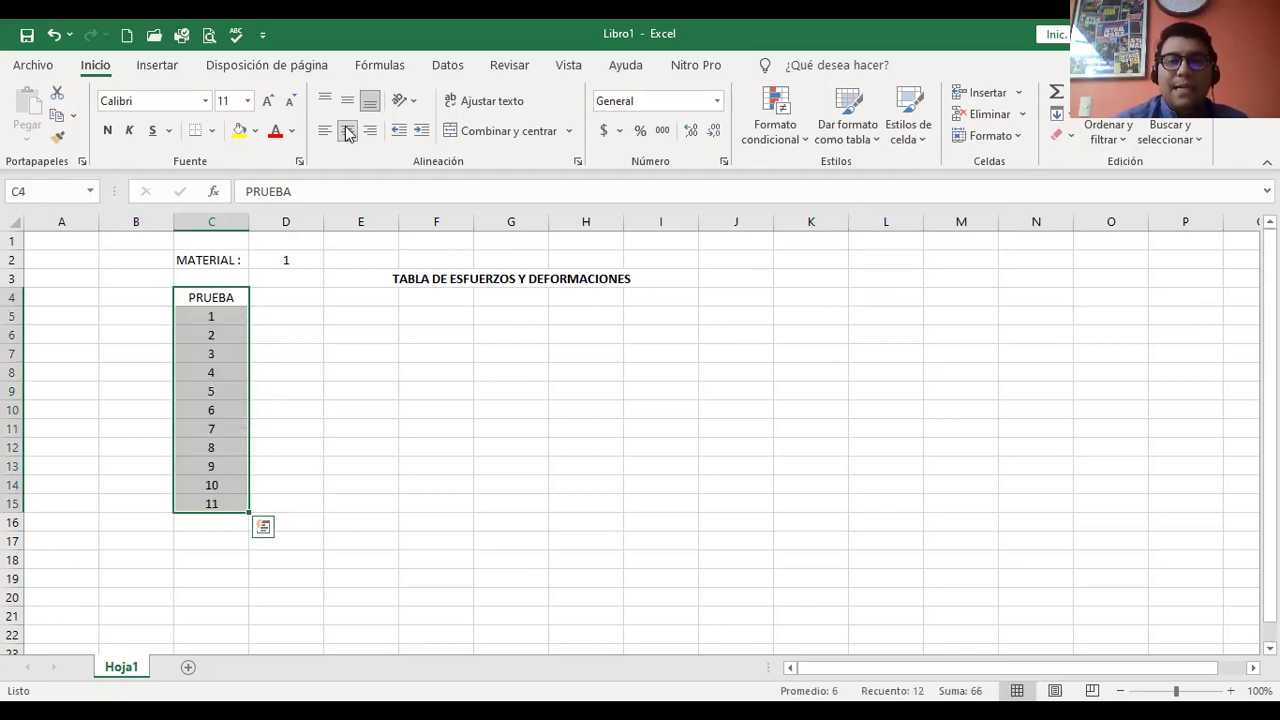
Enter the heading CARGA (KG) in cell D4, beside the PRUEBA heading.
{"action": "key", "text": "Right"}
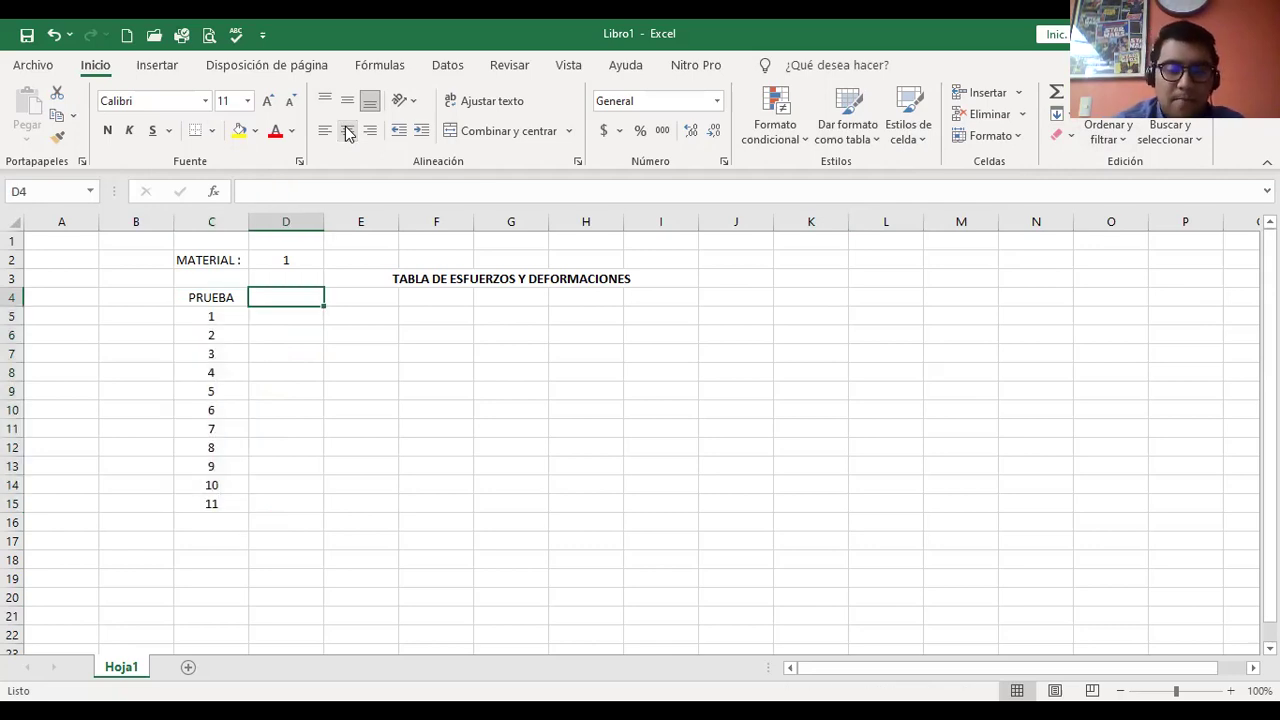
{"action": "type", "text": "CARGA"}
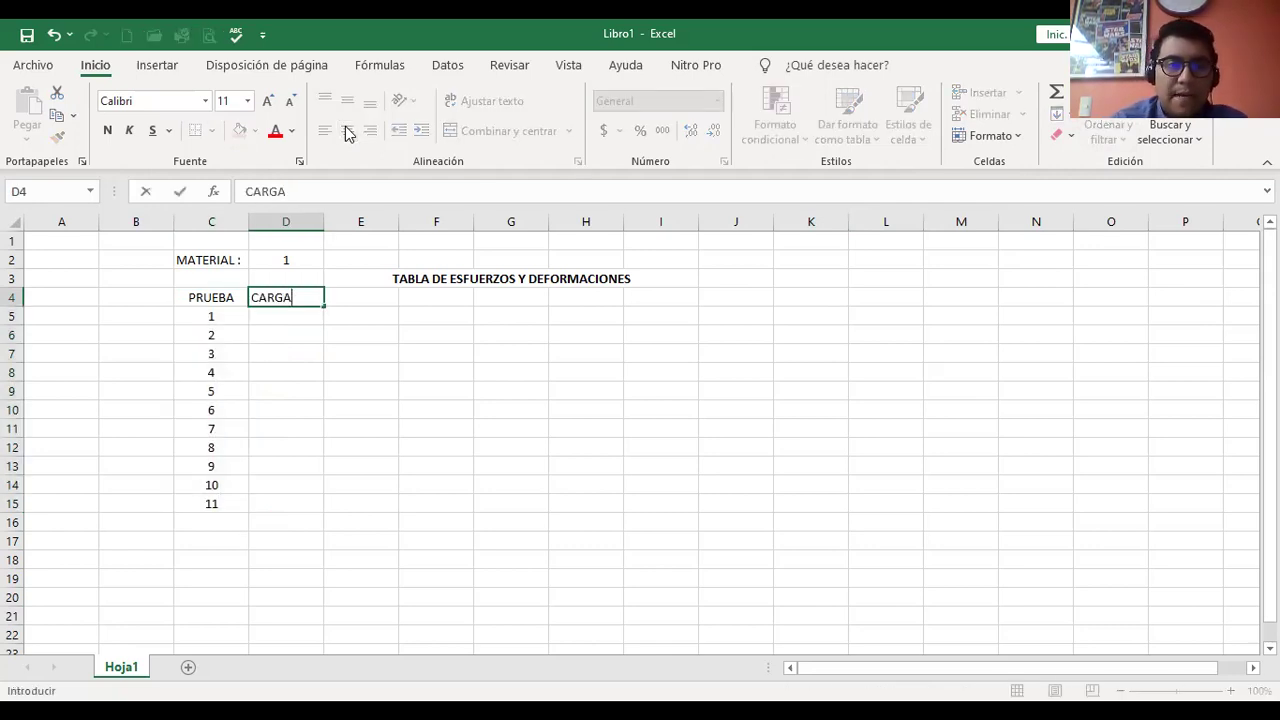
{"action": "key", "text": "Return"}
{"action": "key", "text": "Up"}
{"action": "key", "text": "F2"}
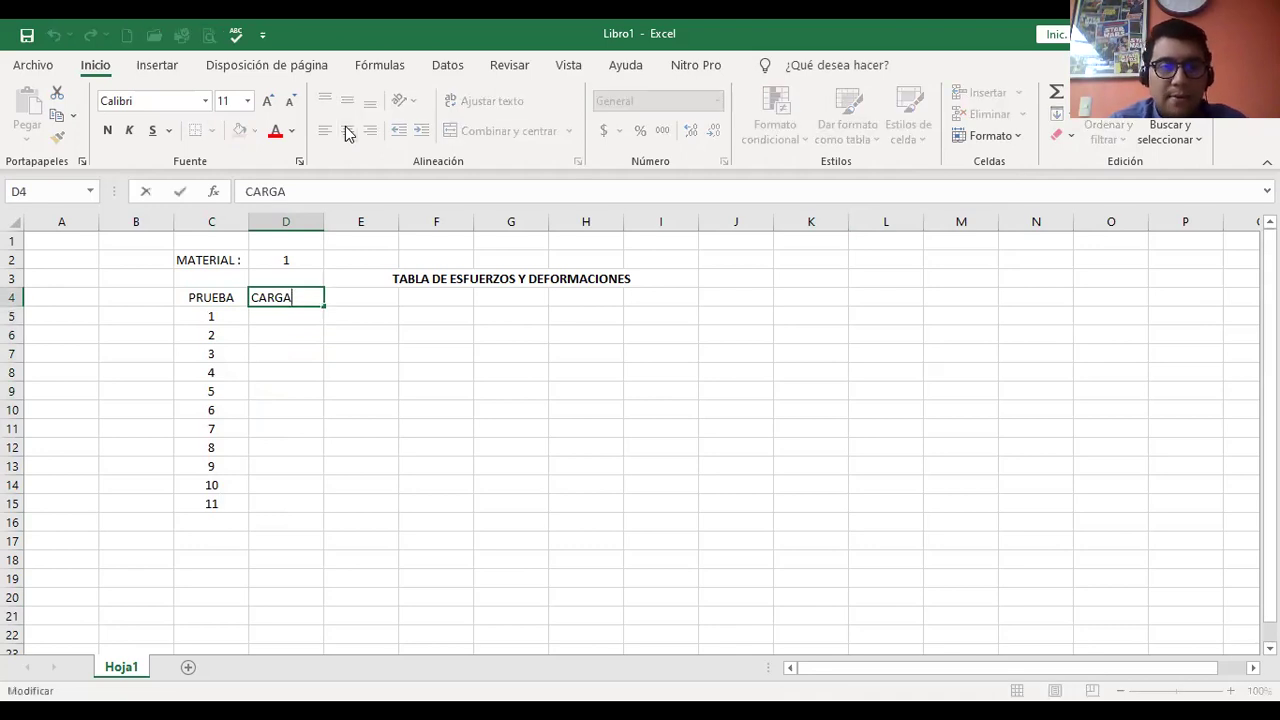
{"action": "type", "text": "(KG)"}
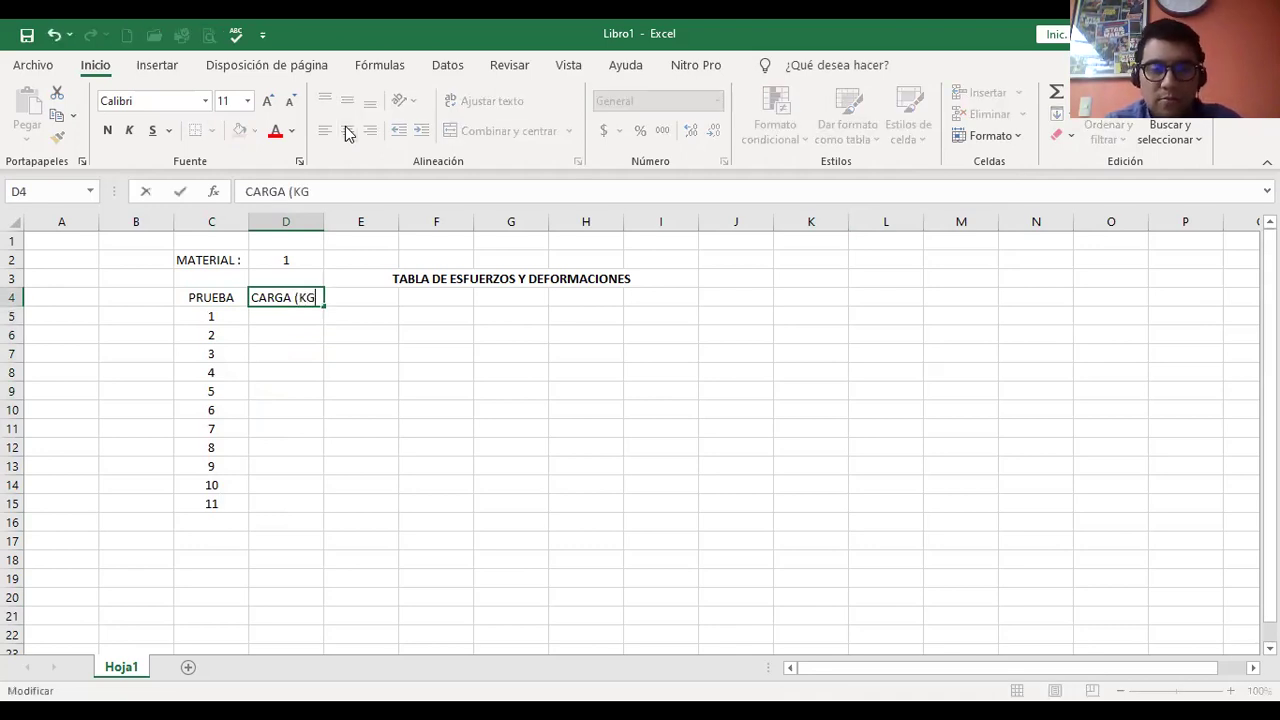
{"action": "key", "text": "Return"}
{"action": "key", "text": "Up"}
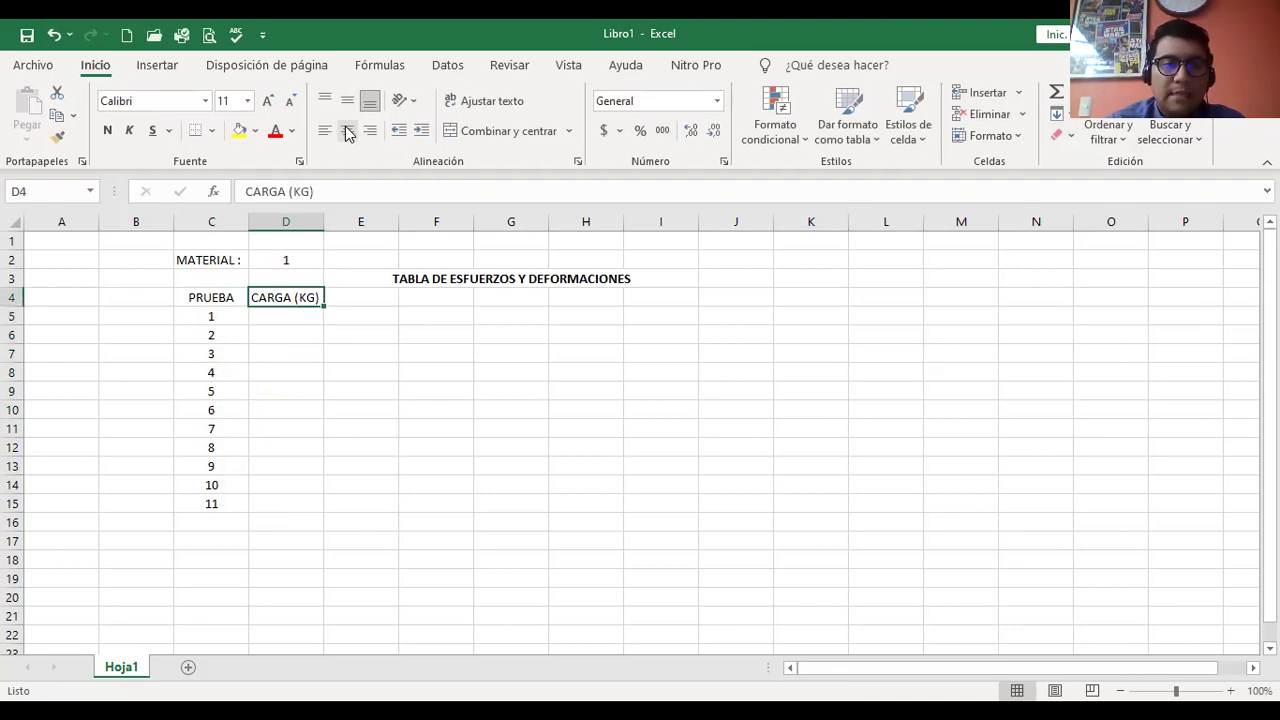
Enter the heading FUERZA (N) in cell E4.
{"action": "key", "text": "Right"}
{"action": "type", "text": "FUERZA"}
{"action": "key", "text": "BackSpace"}
{"action": "type", "text": "ZA (N)"}
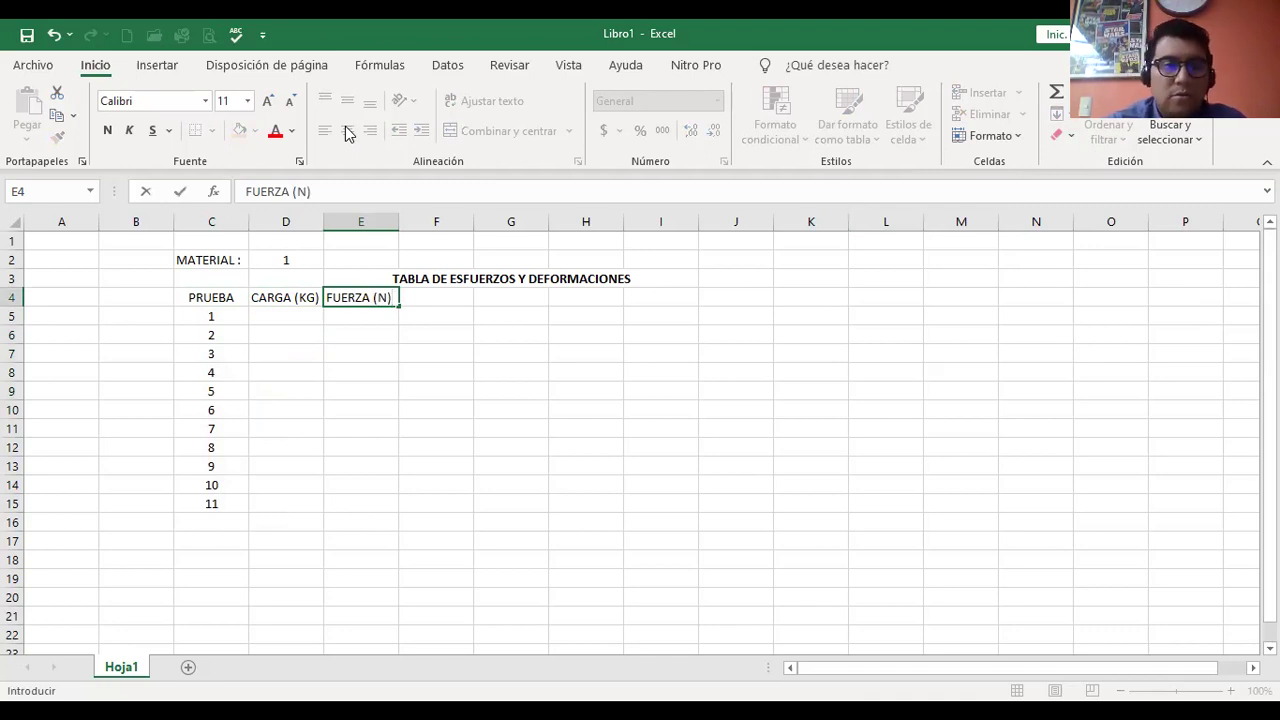
{"action": "key", "text": "Return"}
{"action": "key", "text": "Up"}
{"action": "key", "text": "Right"}
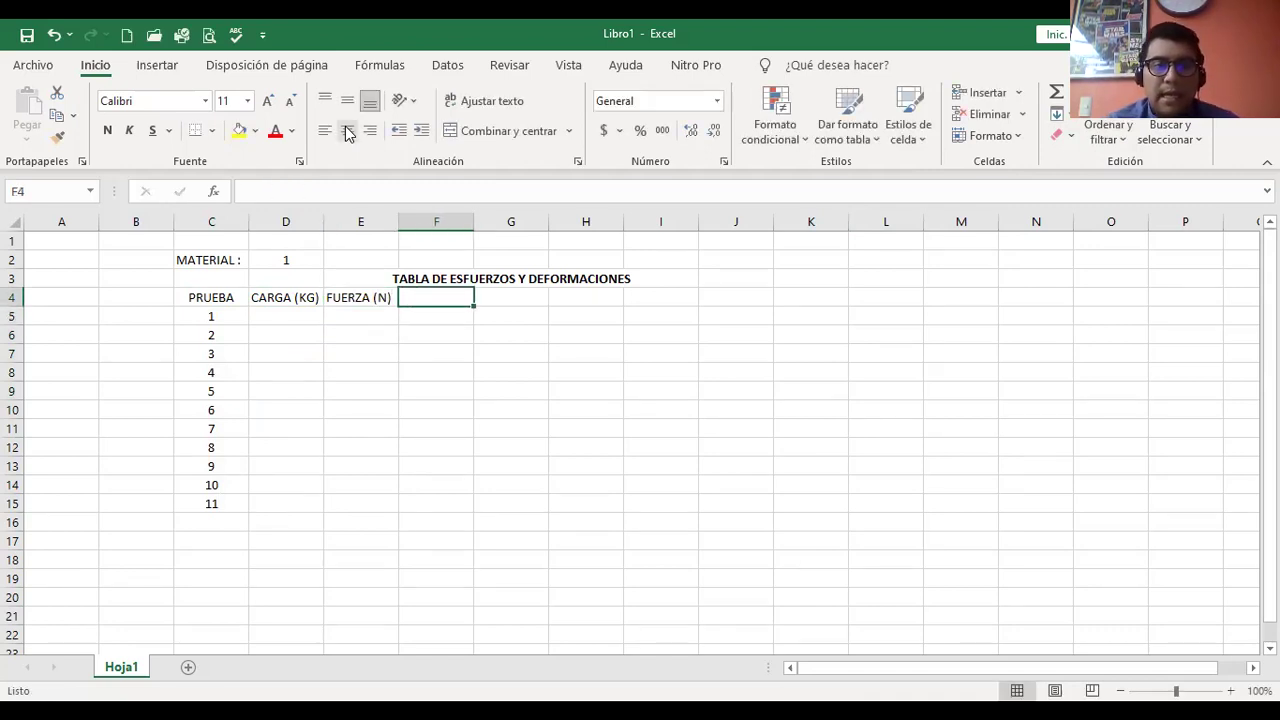
Insert a blank row between the table title and the column headings.
{"action": "right_click", "coordinate": [12, 297]}
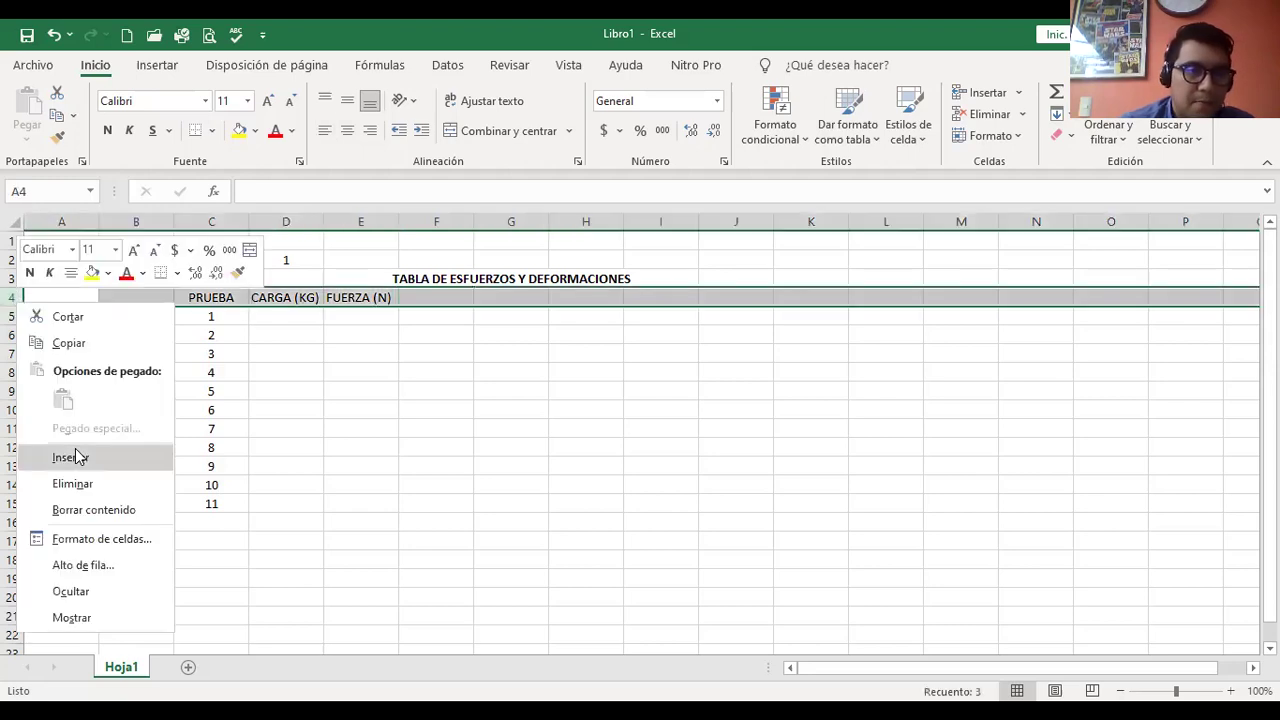
{"action": "left_click", "coordinate": [77, 451]}
{"action": "left_click", "coordinate": [377, 317]}
Enter the heading DIAMETRO(mm) in cell F5 and fit column F's width to it.
{"action": "left_click", "coordinate": [432, 319]}
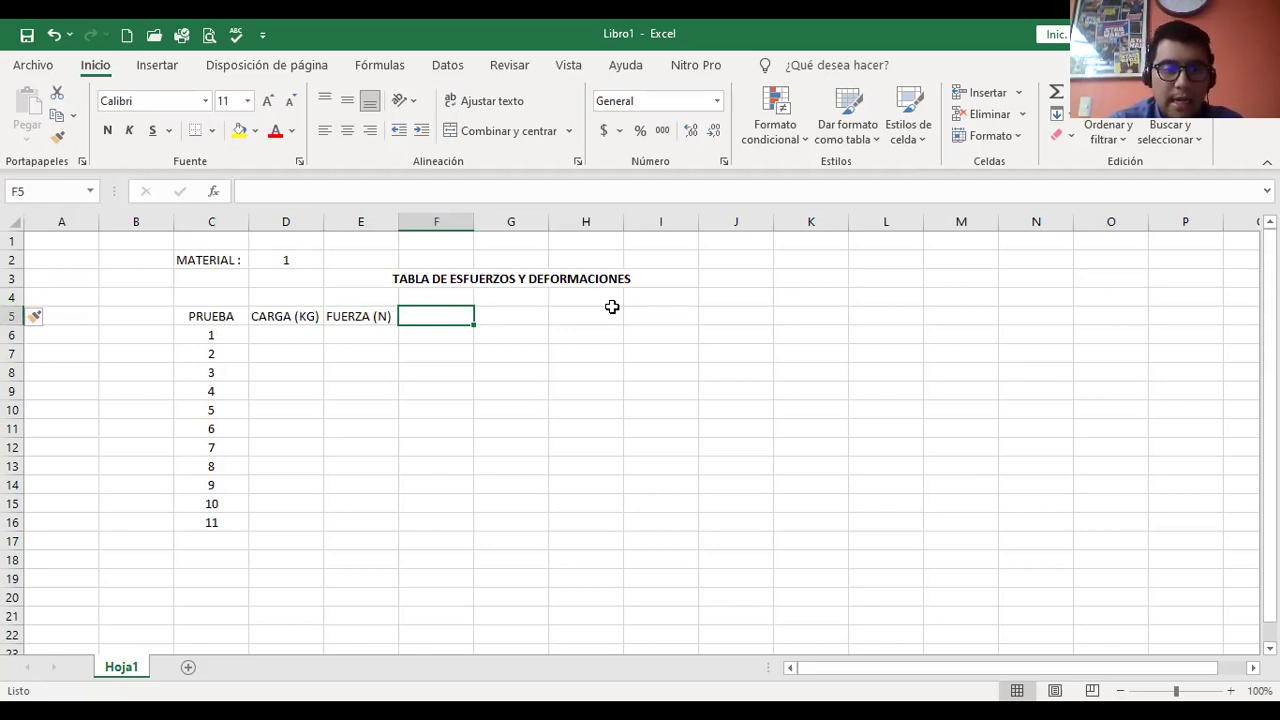
{"action": "type", "text": "DIAMETRO (M"}
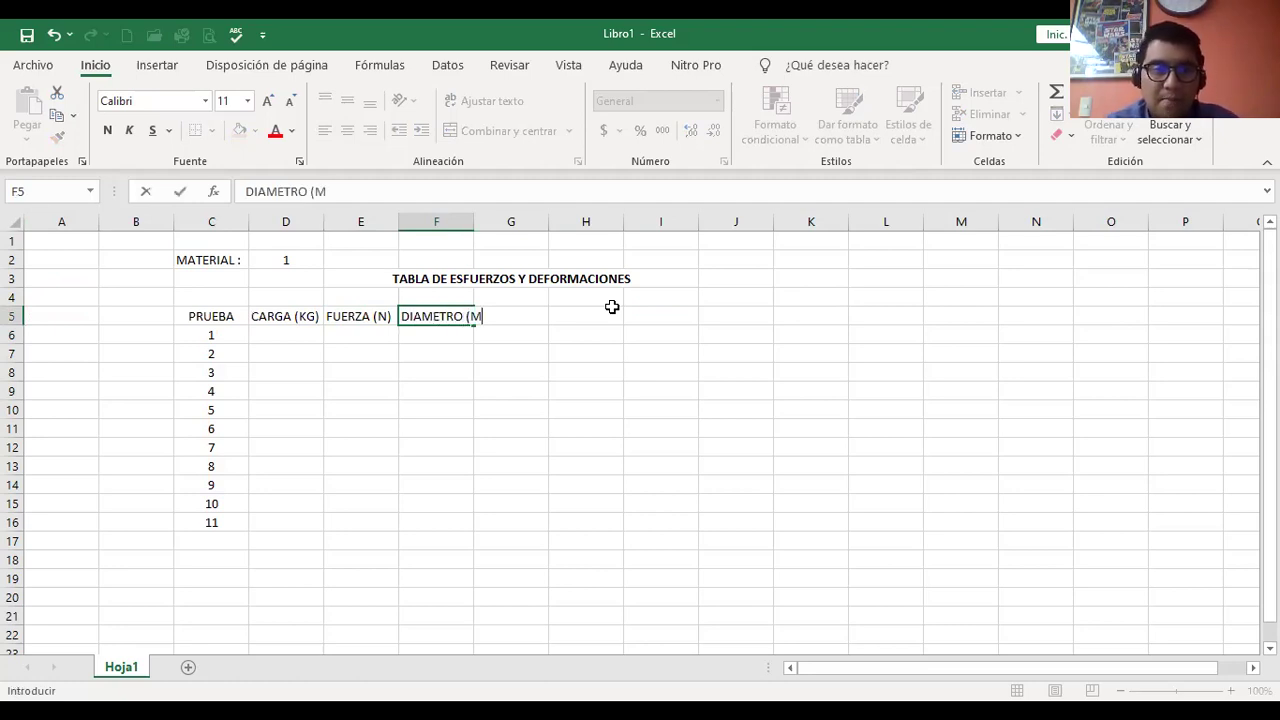
{"action": "key", "text": "BackSpace"}
{"action": "key", "text": "BackSpace"}
{"action": "key", "text": "BackSpace"}
{"action": "type", "text": "(M)"}
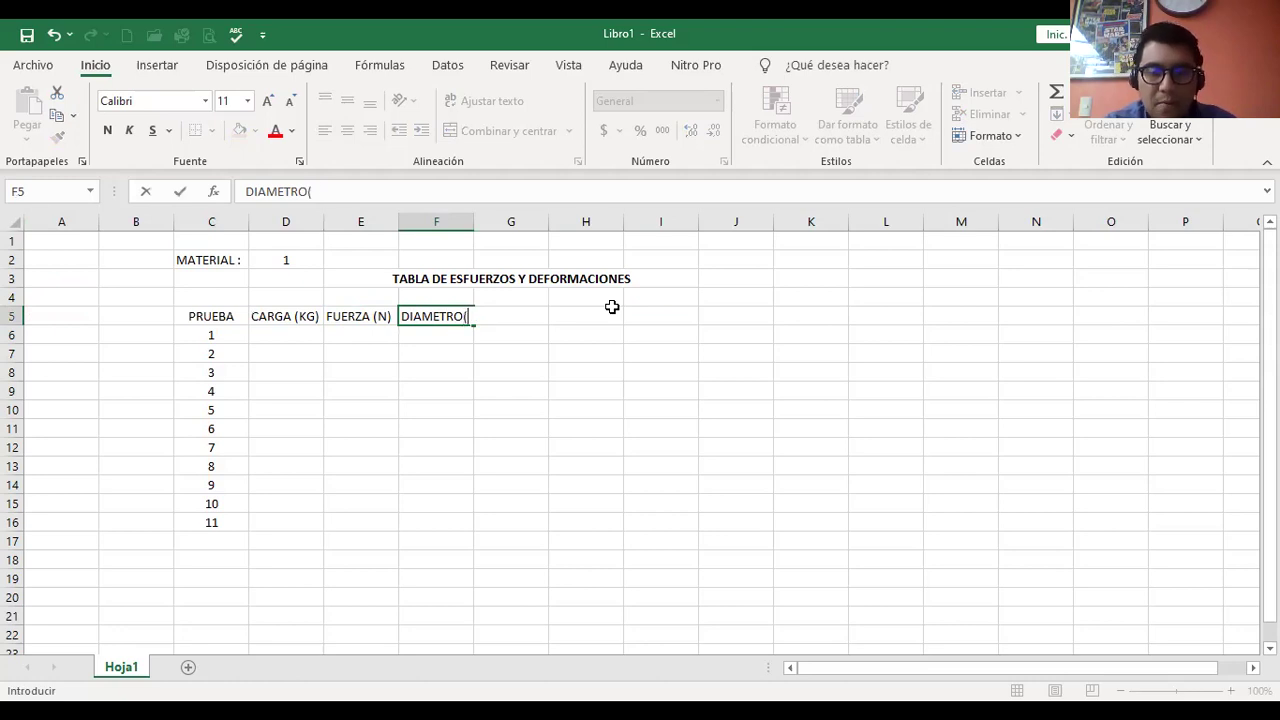
{"action": "key", "text": "BackSpace"}
{"action": "key", "text": "BackSpace"}
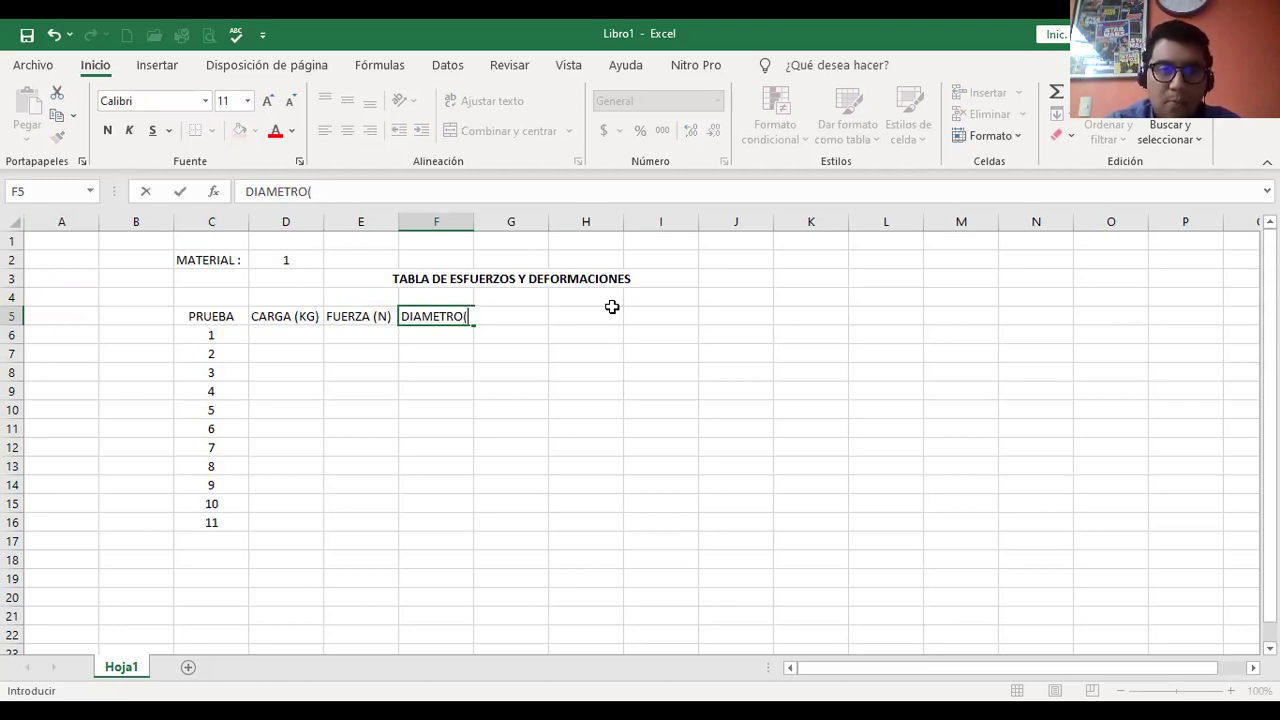
{"action": "type", "text": "mm"}
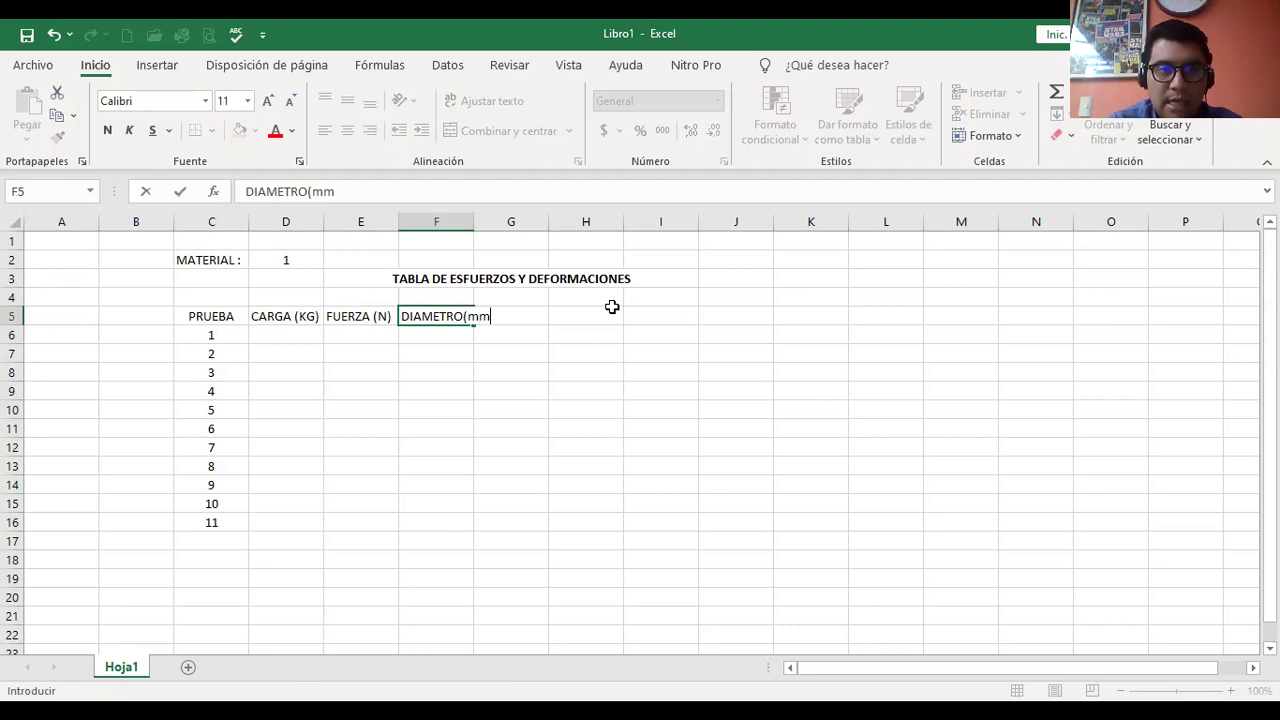
{"action": "type", "text": ")"}
{"action": "key", "text": "Return"}
{"action": "key", "text": "Up"}
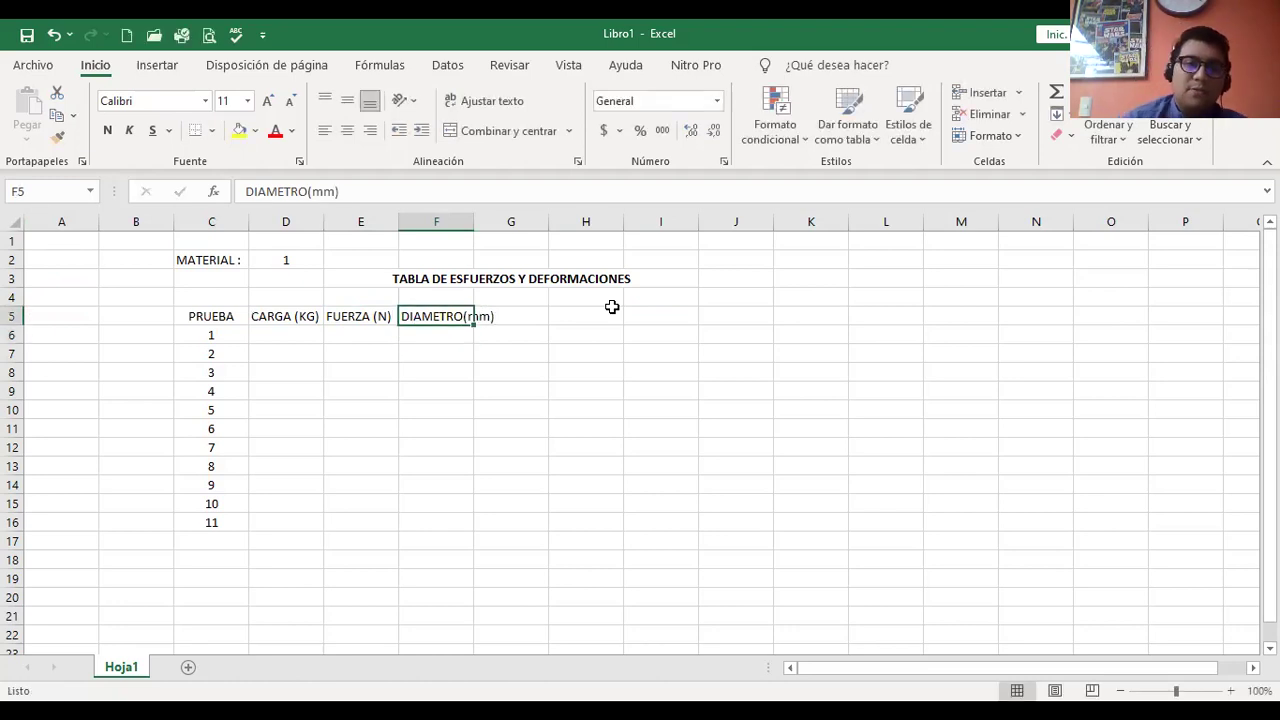
{"action": "double_click", "coordinate": [474, 221]}
Enter the heading AREA (m2) in cell G5.
{"action": "left_click", "coordinate": [563, 316]}
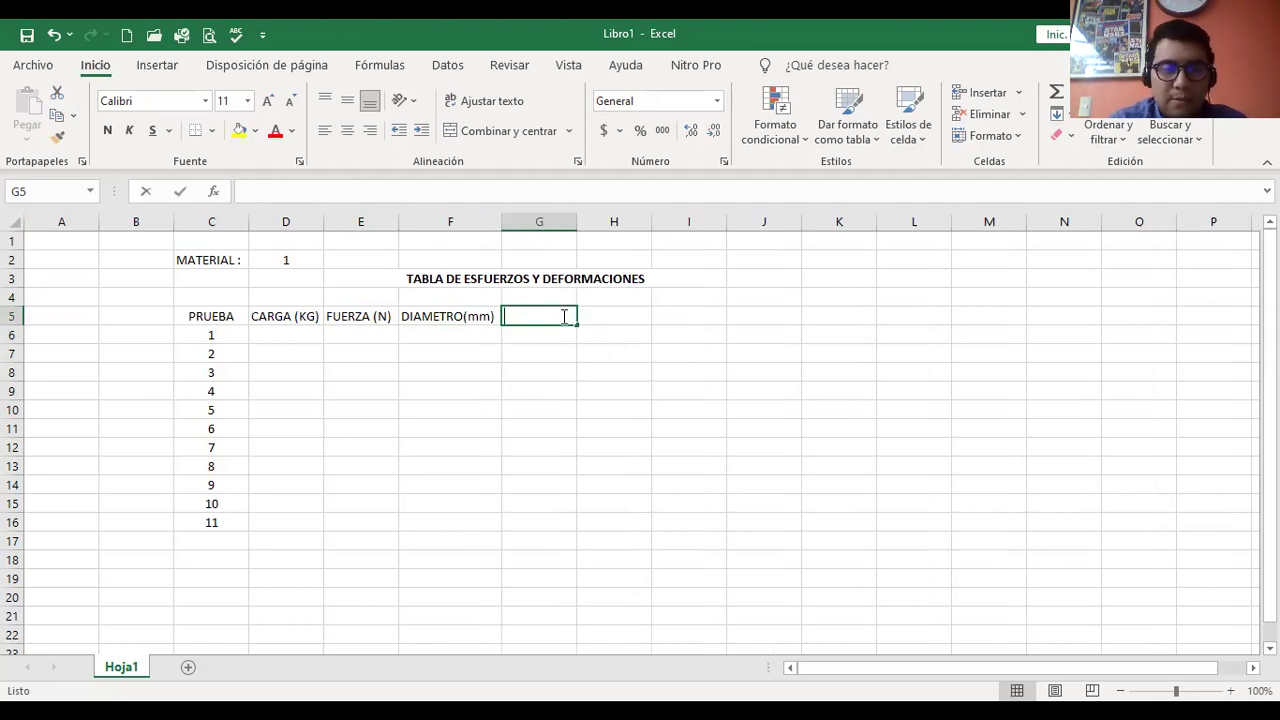
{"action": "type", "text": "are"}
{"action": "key", "text": "BackSpace"}
{"action": "key", "text": "BackSpace"}
{"action": "key", "text": "BackSpace"}
{"action": "type", "text": "ARE"}
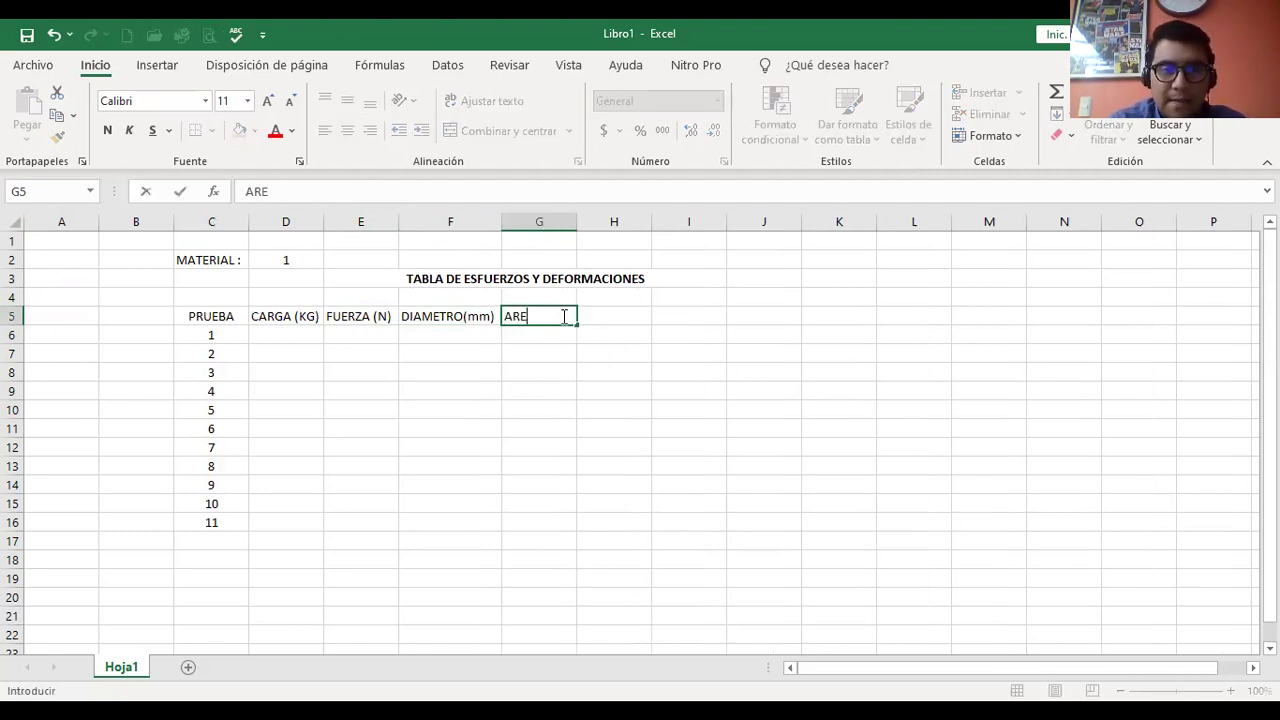
{"action": "type", "text": "A (M"}
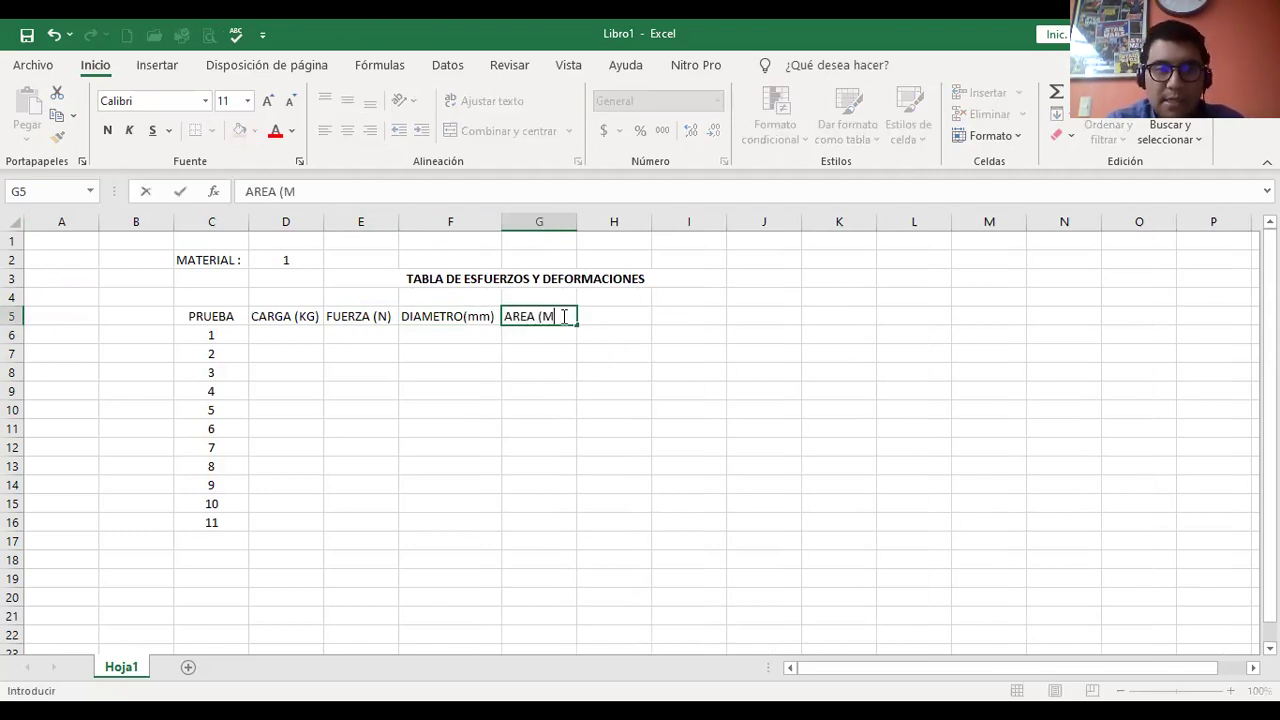
{"action": "key", "text": "BackSpace"}
{"action": "type", "text": "m"}
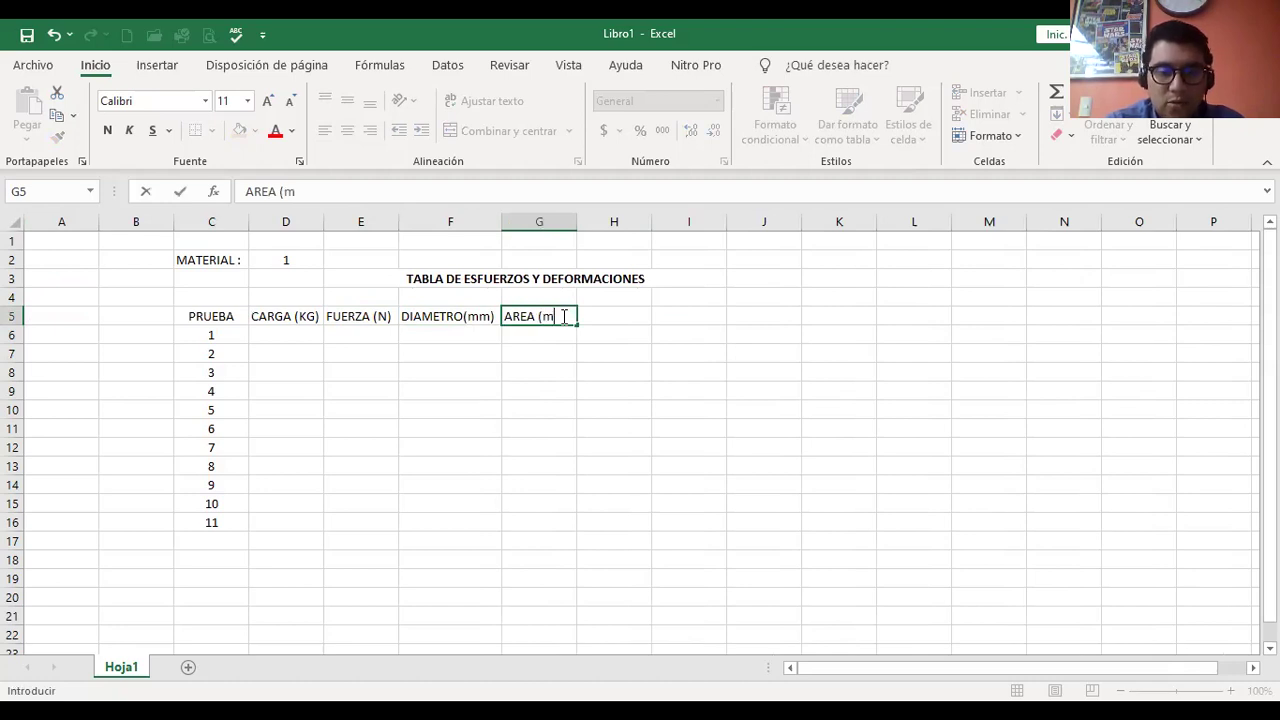
{"action": "type", "text": "2)"}
{"action": "key", "text": "Left"}
{"action": "key", "text": "Right"}
Format the 2 in the AREA (m2) heading as superscript.
{"action": "double_click", "coordinate": [563, 316]}
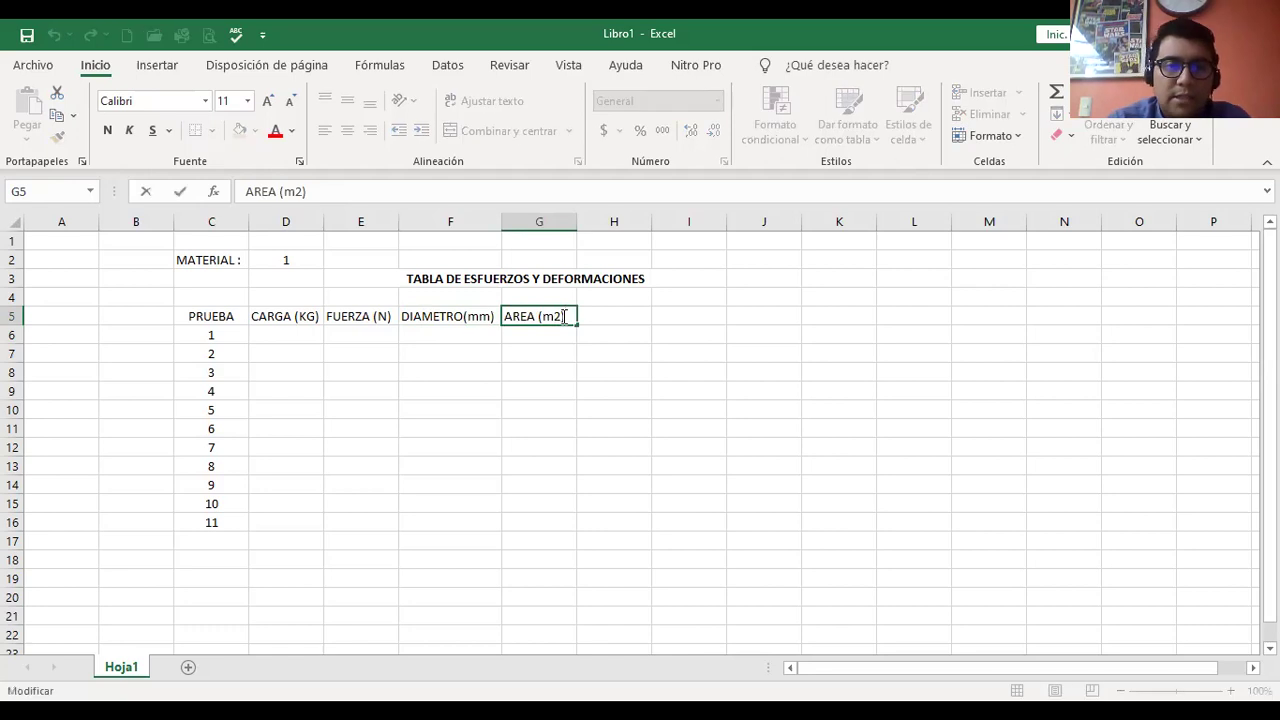
{"action": "left_click", "coordinate": [554, 316]}
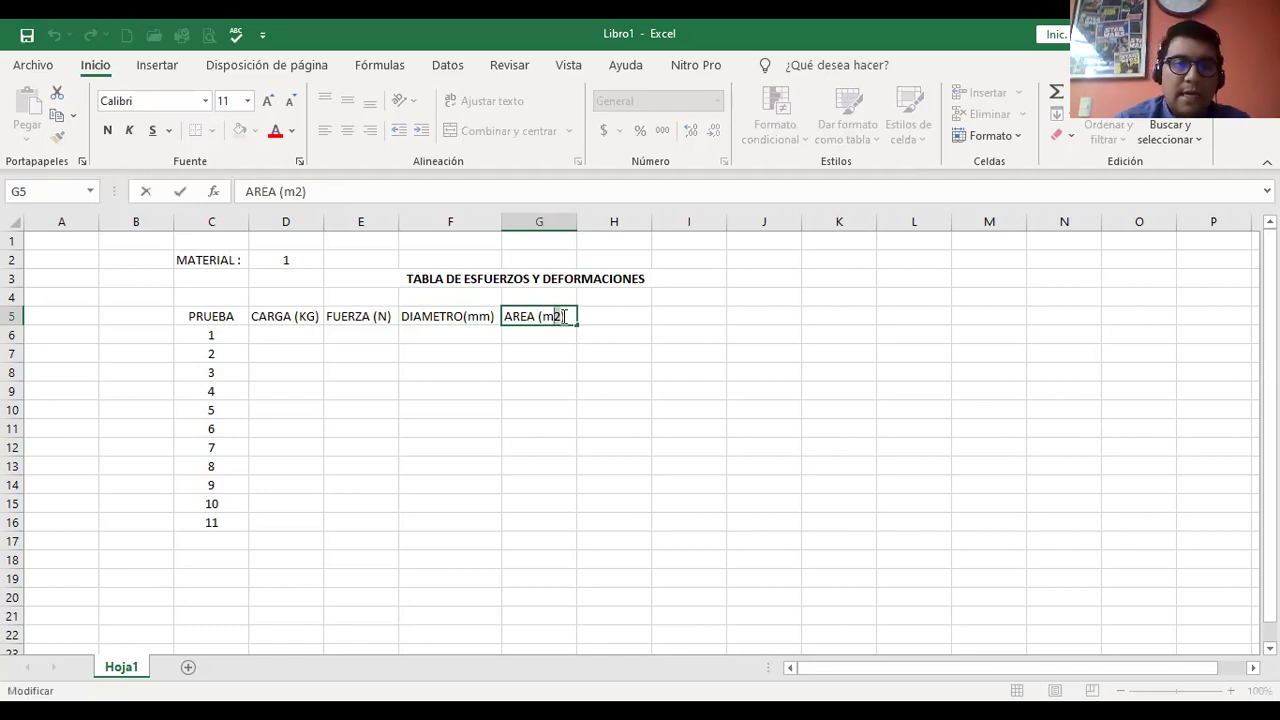
{"action": "key", "text": "shift+Right"}
{"action": "left_click", "coordinate": [300, 165]}
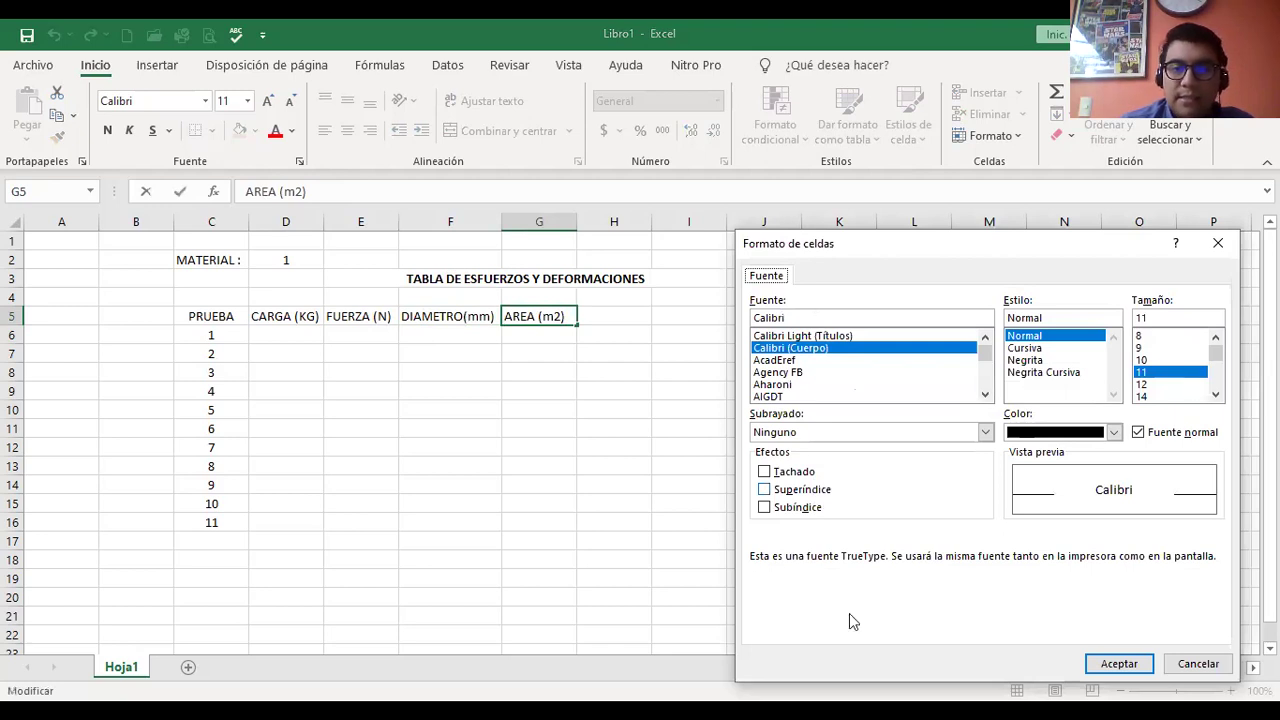
{"action": "key", "text": "alt+p"}
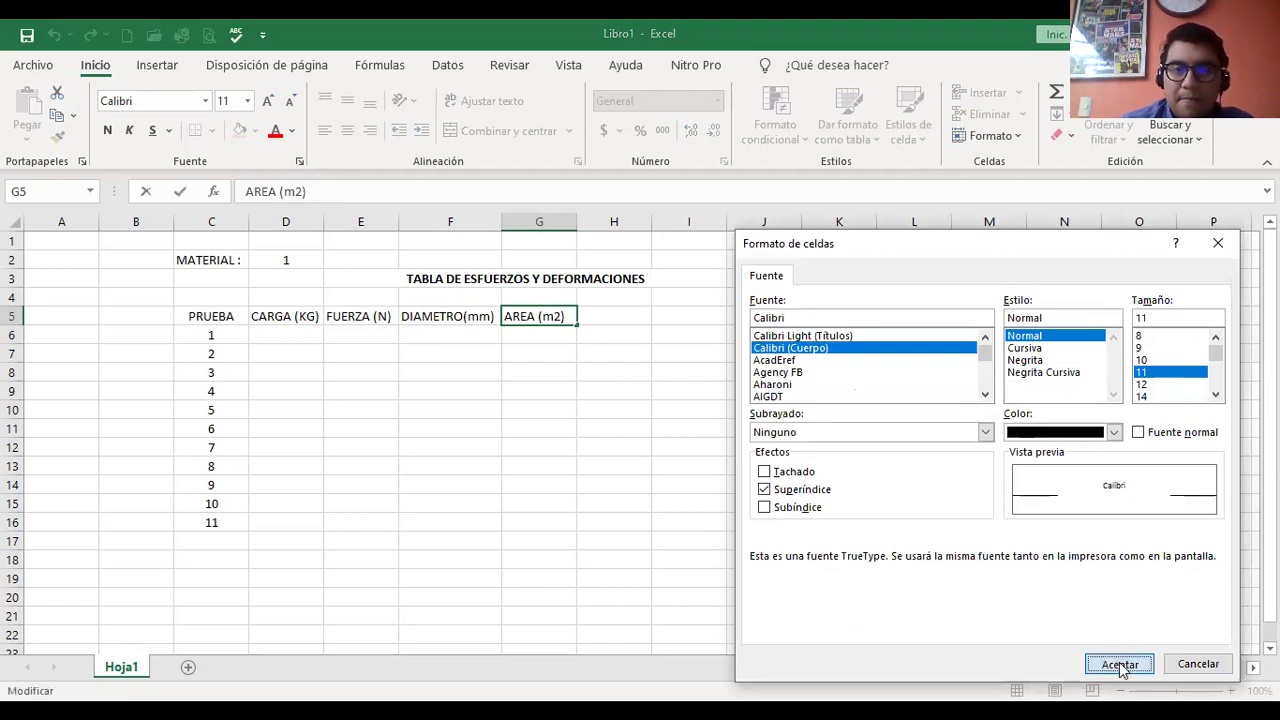
{"action": "left_click", "coordinate": [1120, 664]}
{"action": "left_click", "coordinate": [614, 391]}
{"action": "left_click", "coordinate": [565, 316]}
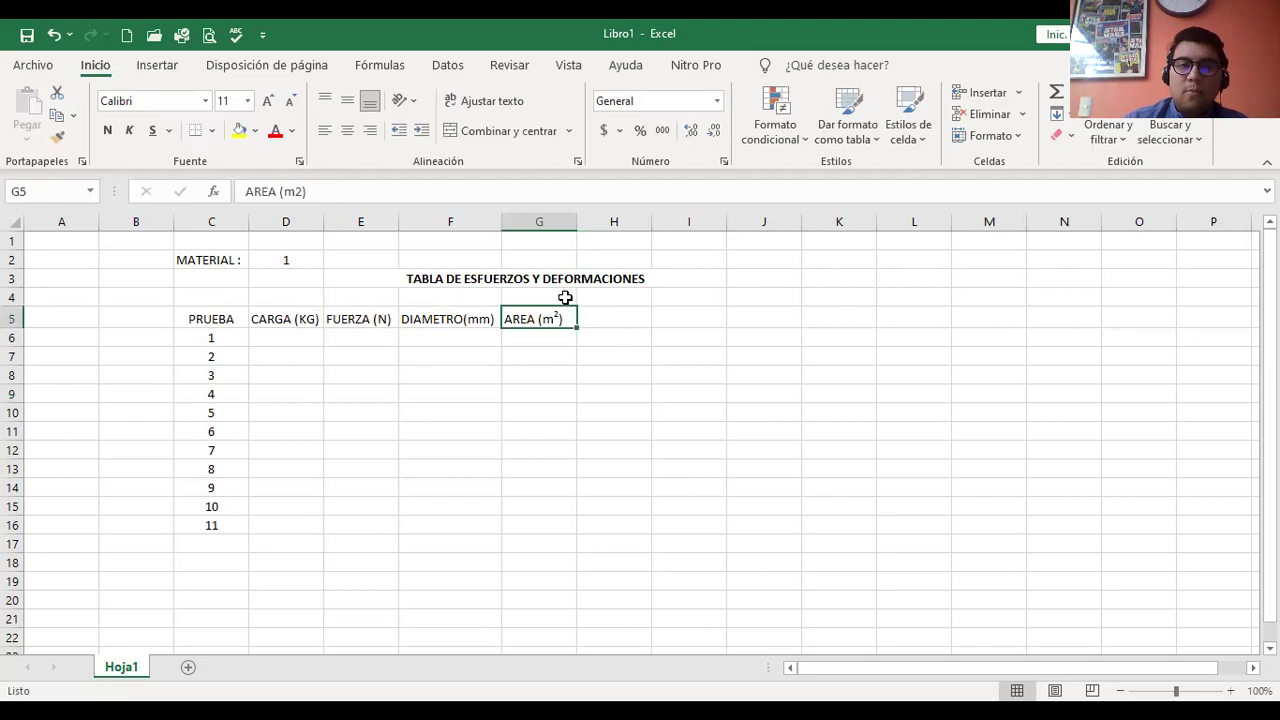
Centre the heading cells D5:H5 horizontally.
{"action": "left_click_drag", "start_coordinate": [294, 321], "coordinate": [624, 334]}
{"action": "left_click", "coordinate": [347, 130]}
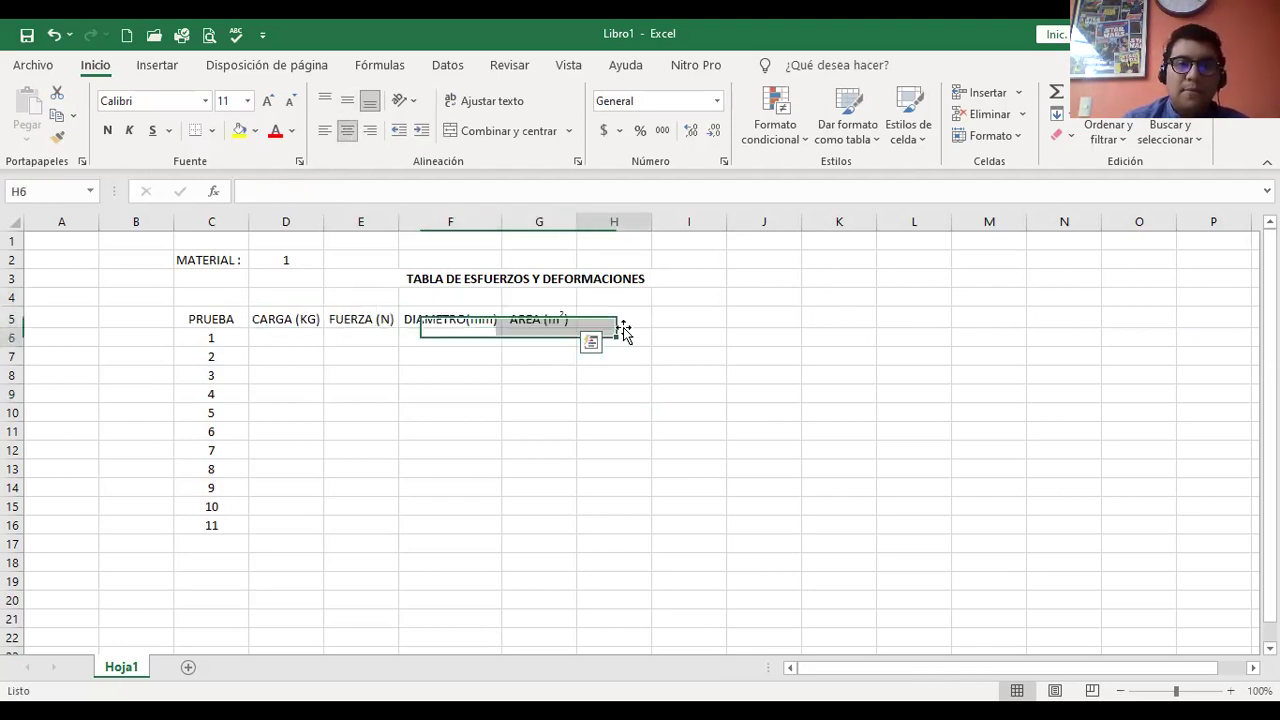
{"action": "key", "text": "Escape"}
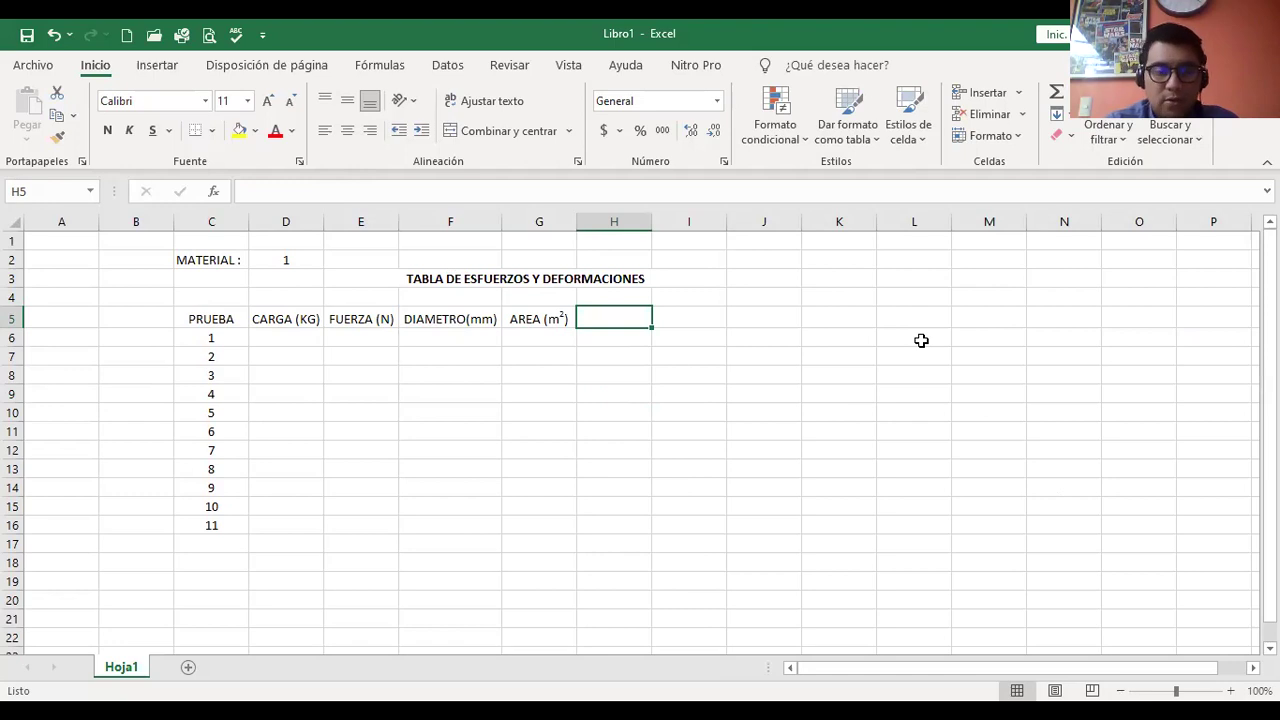
Enter the heading LONGITUD INICIAL in cell H5 and wrap its text.
{"action": "type", "text": "LONGITUD INICIAL"}
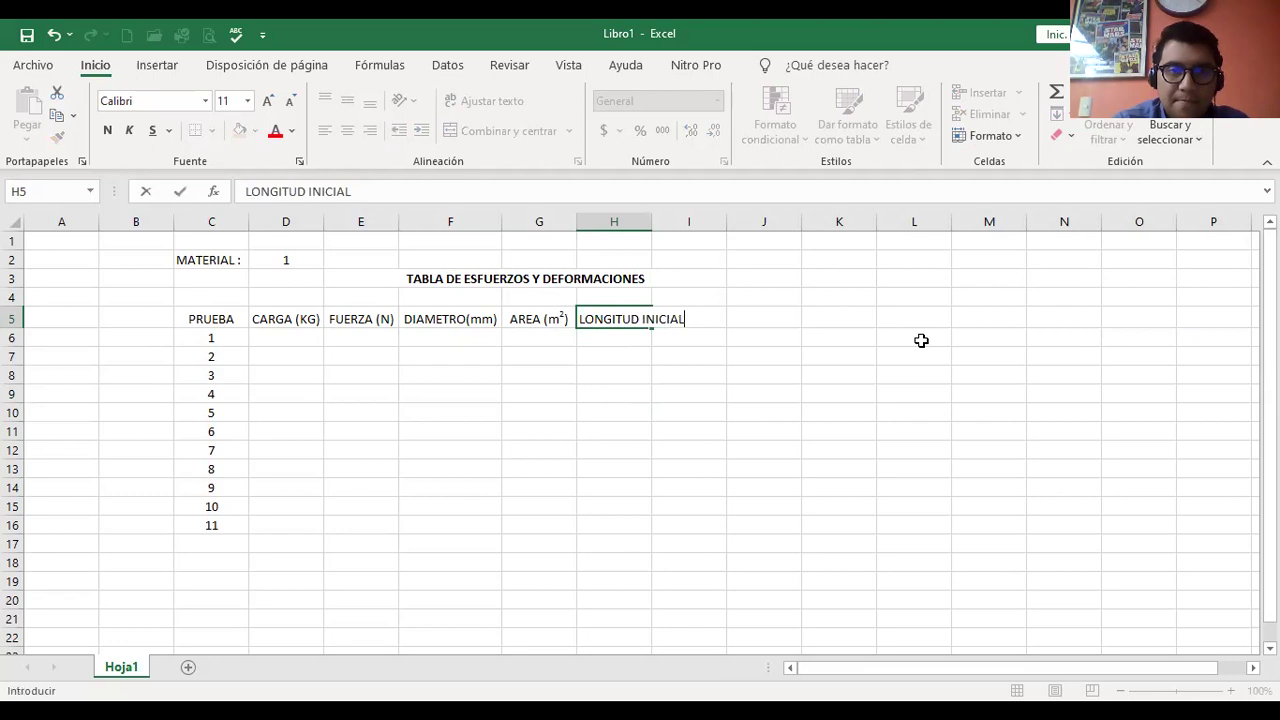
{"action": "key", "text": "ctrl+Return"}
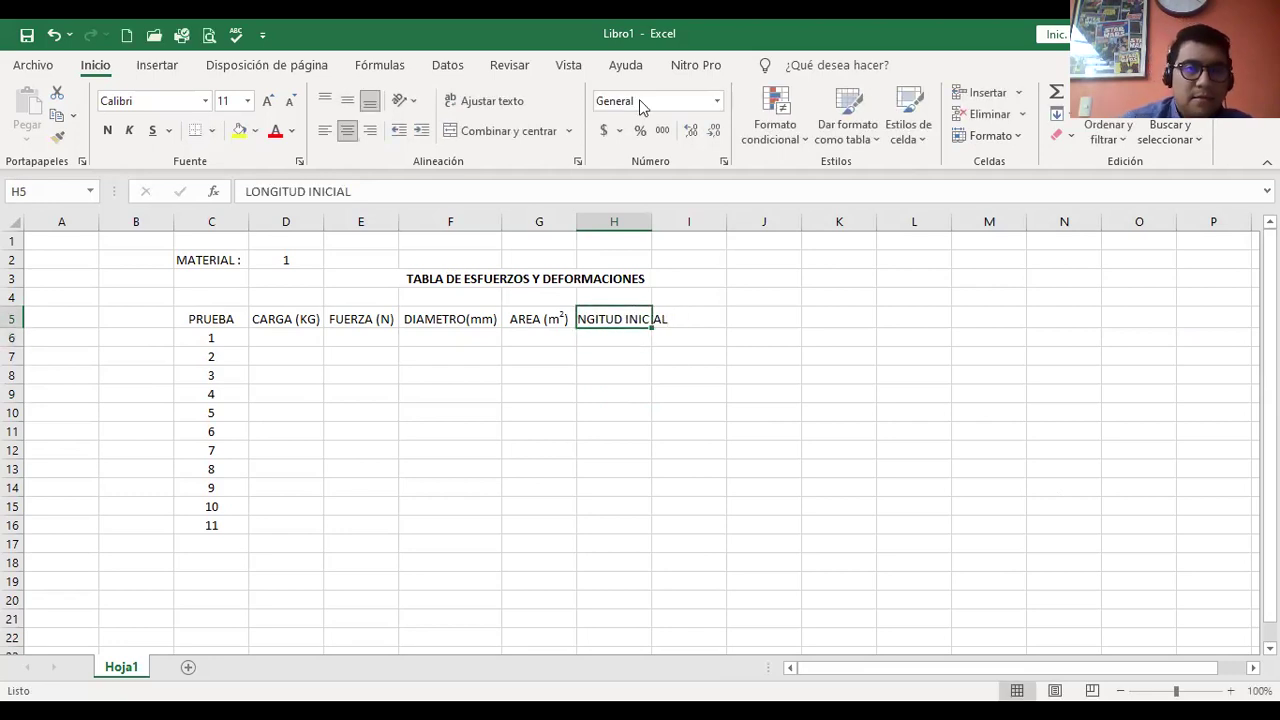
{"action": "left_click", "coordinate": [499, 100]}
Wrap the text of the DIAMETRO(mm) heading and narrow column F so the unit falls on a second line.
{"action": "left_click_drag", "start_coordinate": [533, 338], "coordinate": [200, 329]}
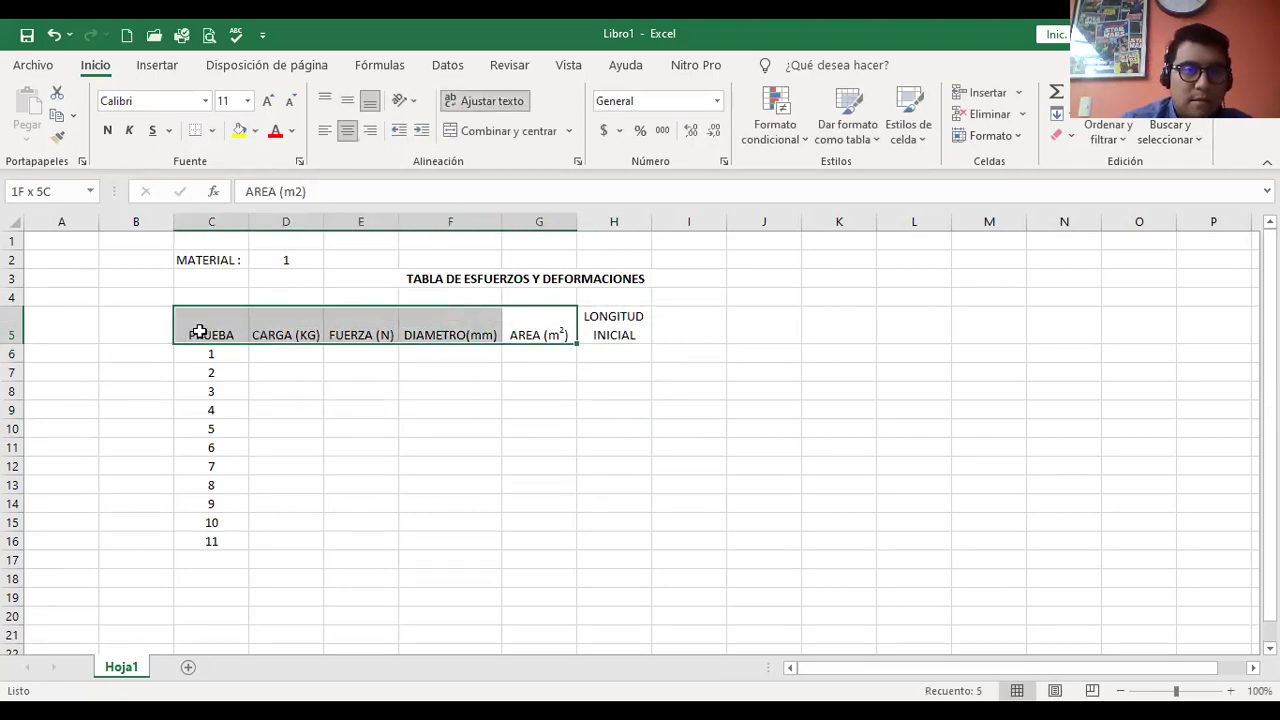
{"action": "left_click", "coordinate": [478, 332]}
{"action": "left_click", "coordinate": [495, 100]}
{"action": "left_click_drag", "start_coordinate": [499, 228], "coordinate": [467, 229]}
Narrow column G and wrap the AREA heading's text so the unit falls on a second line.
{"action": "left_click", "coordinate": [526, 316]}
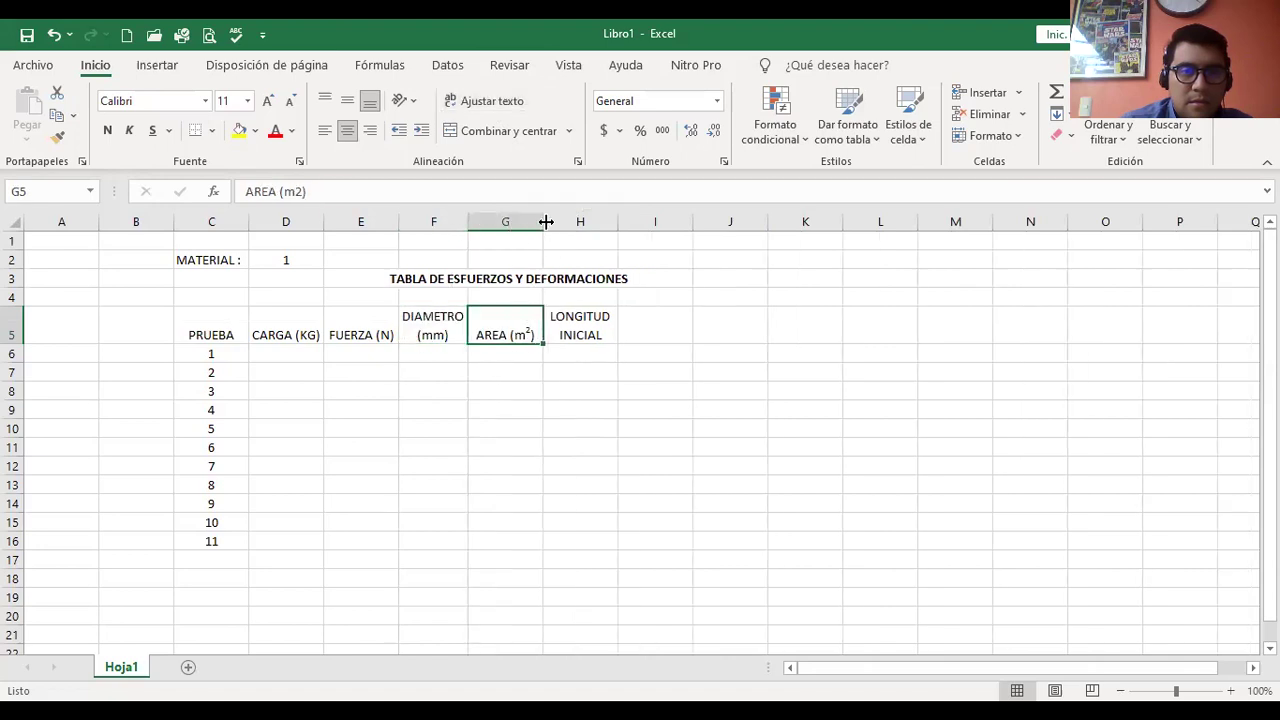
{"action": "left_click_drag", "start_coordinate": [546, 221], "coordinate": [516, 221]}
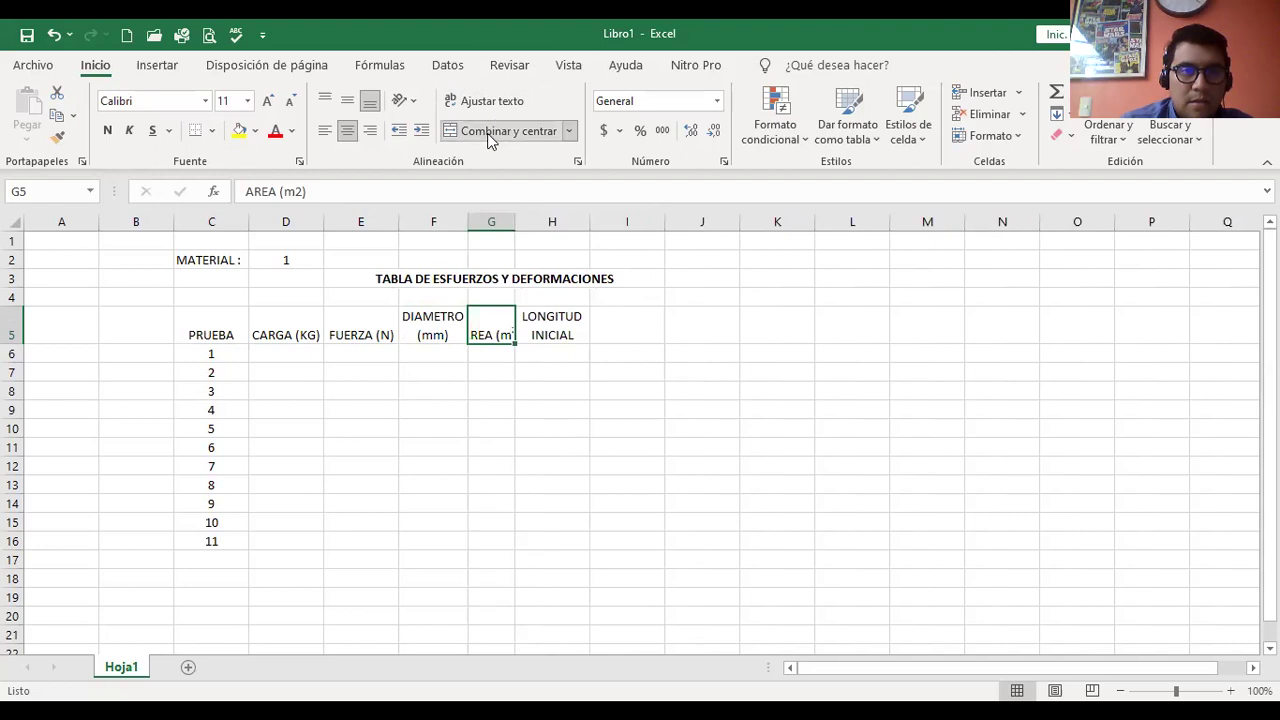
{"action": "left_click", "coordinate": [486, 104]}
Wrap the text of headings C5:E5 and middle-align all headings in C5:H5 vertically.
{"action": "left_click_drag", "start_coordinate": [357, 330], "coordinate": [215, 322]}
{"action": "left_click", "coordinate": [480, 106]}
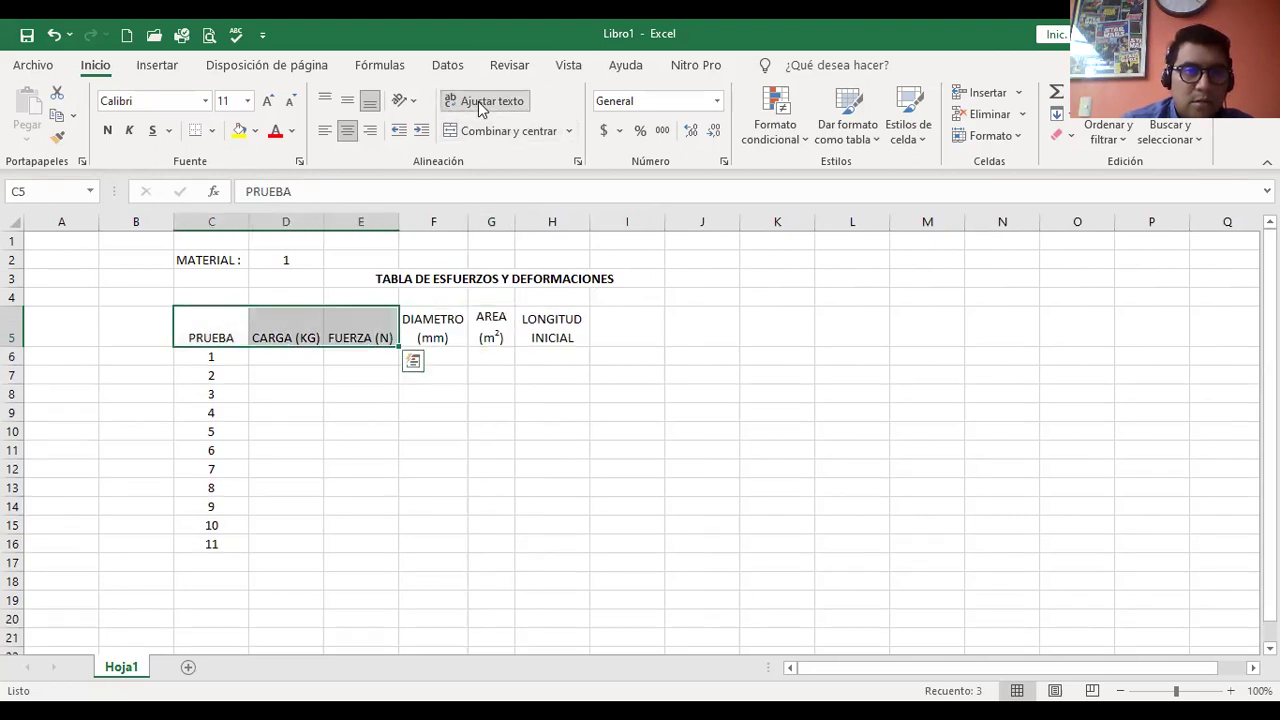
{"action": "left_click", "coordinate": [346, 106]}
{"action": "left_click_drag", "start_coordinate": [545, 335], "coordinate": [434, 331]}
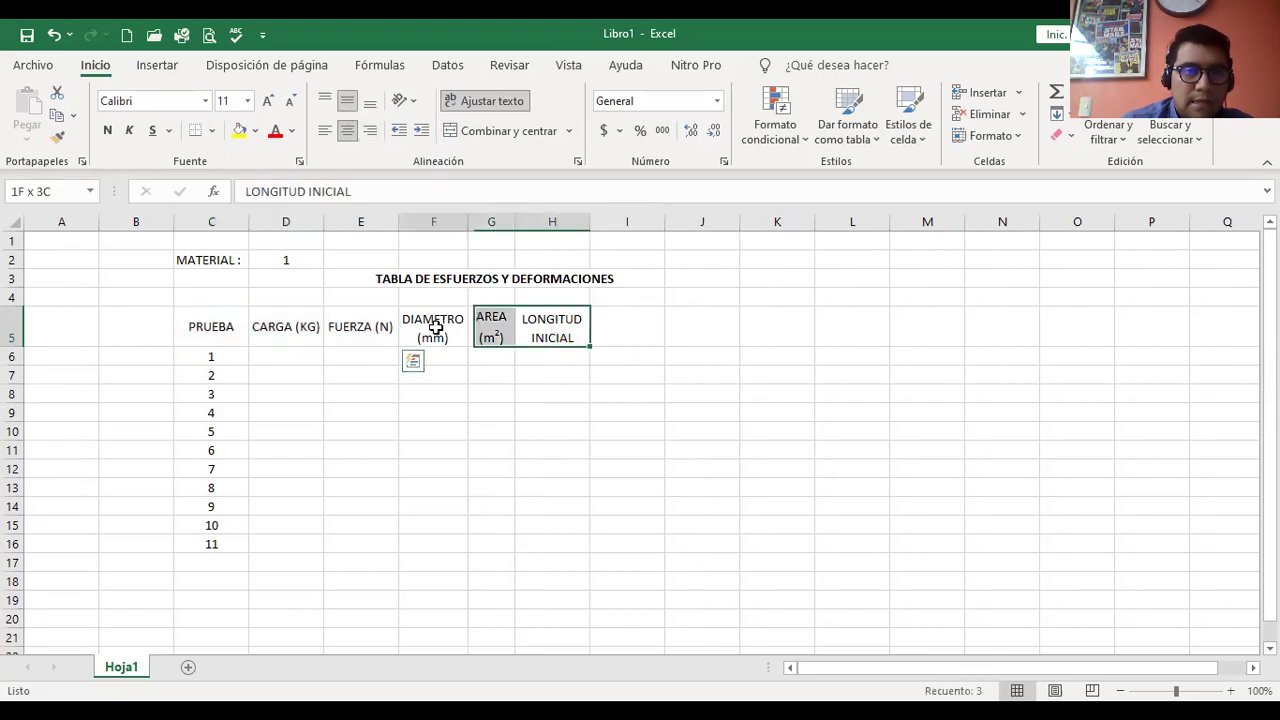
{"action": "left_click", "coordinate": [348, 105]}
Turn on text wrapping for the empty heading cells I5:L5.
{"action": "left_click", "coordinate": [622, 324]}
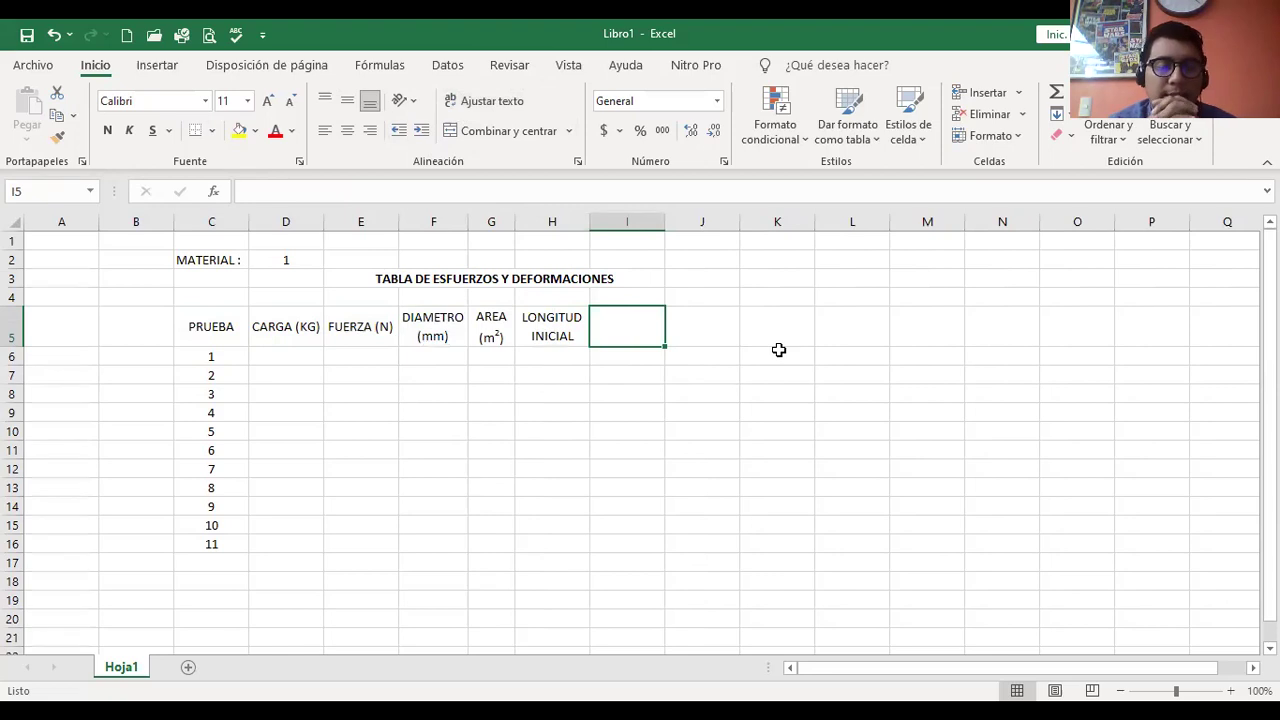
{"action": "left_click_drag", "start_coordinate": [644, 316], "coordinate": [863, 331]}
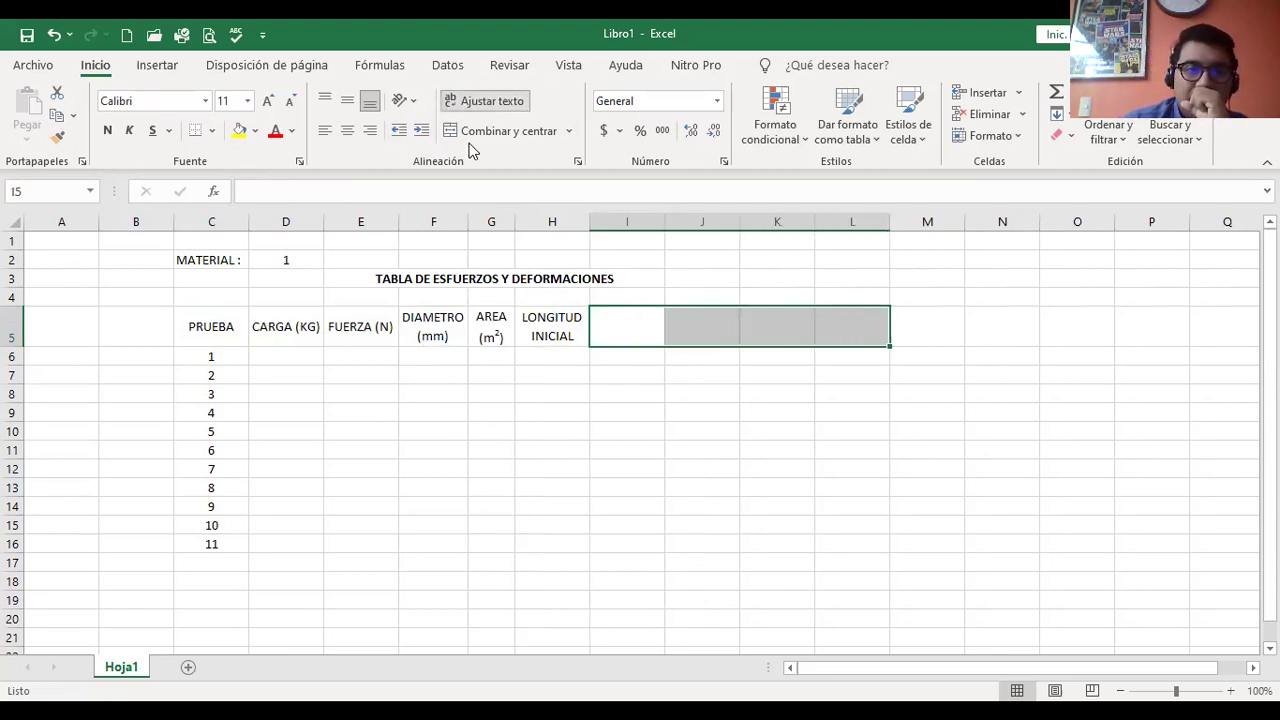
Add the unit (cm) to the LONGITUD INICIAL heading in H5 and widen column H so it fits on two lines.
{"action": "left_click", "coordinate": [574, 324]}
{"action": "double_click", "coordinate": [575, 324]}
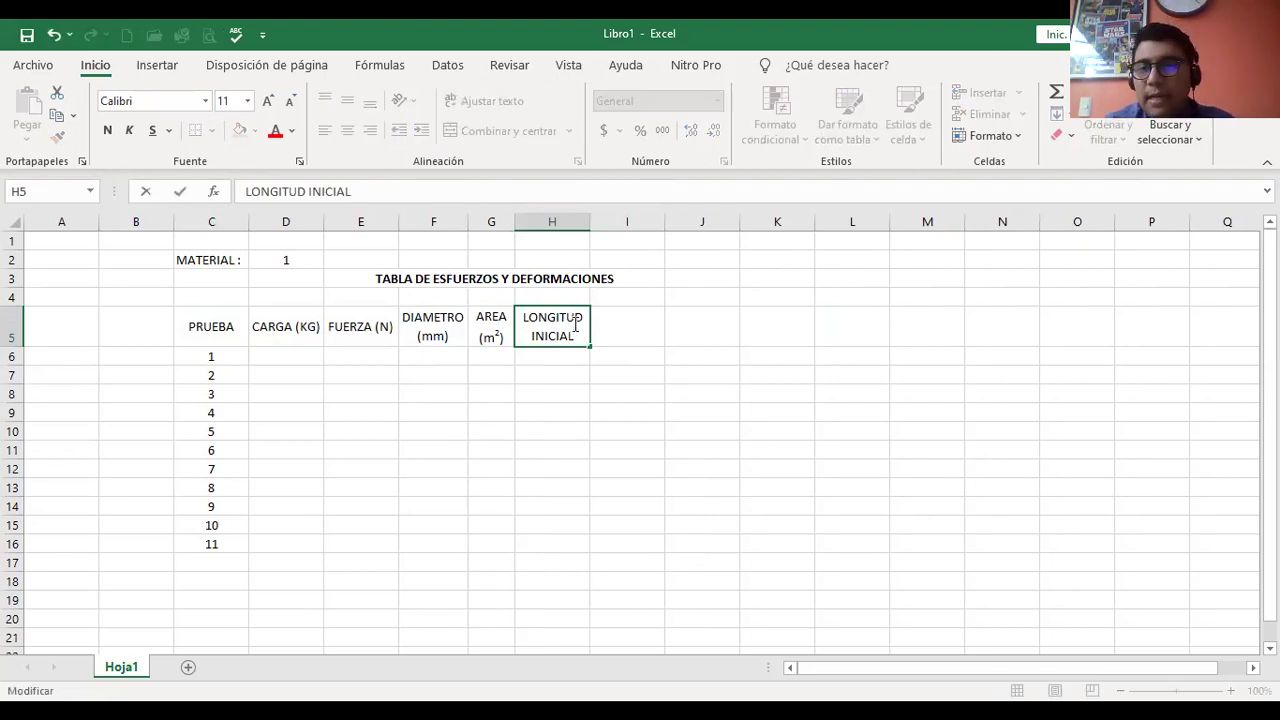
{"action": "type", "text": "(m"}
{"action": "key", "text": "BackSpace"}
{"action": "key", "text": "BackSpace"}
{"action": "key", "text": "BackSpace"}
{"action": "type", "text": "(cm"}
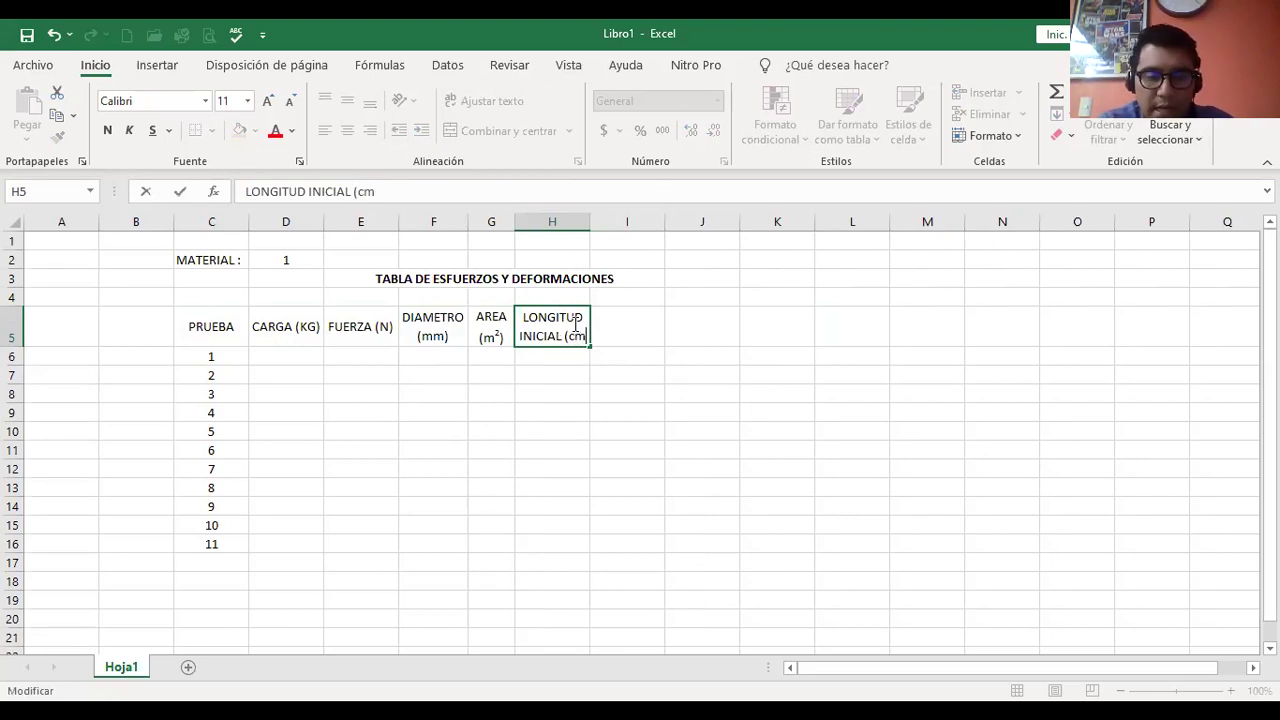
{"action": "type", "text": ")"}
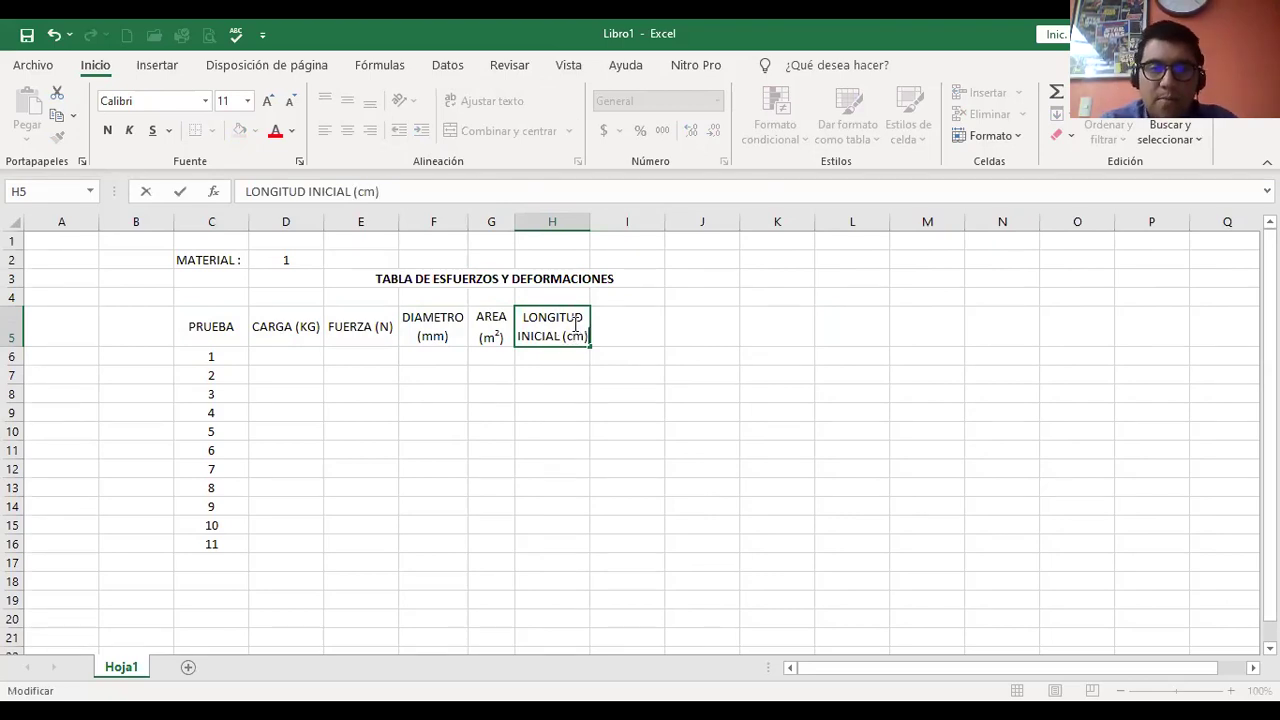
{"action": "key", "text": "Return"}
{"action": "left_click", "coordinate": [575, 324]}
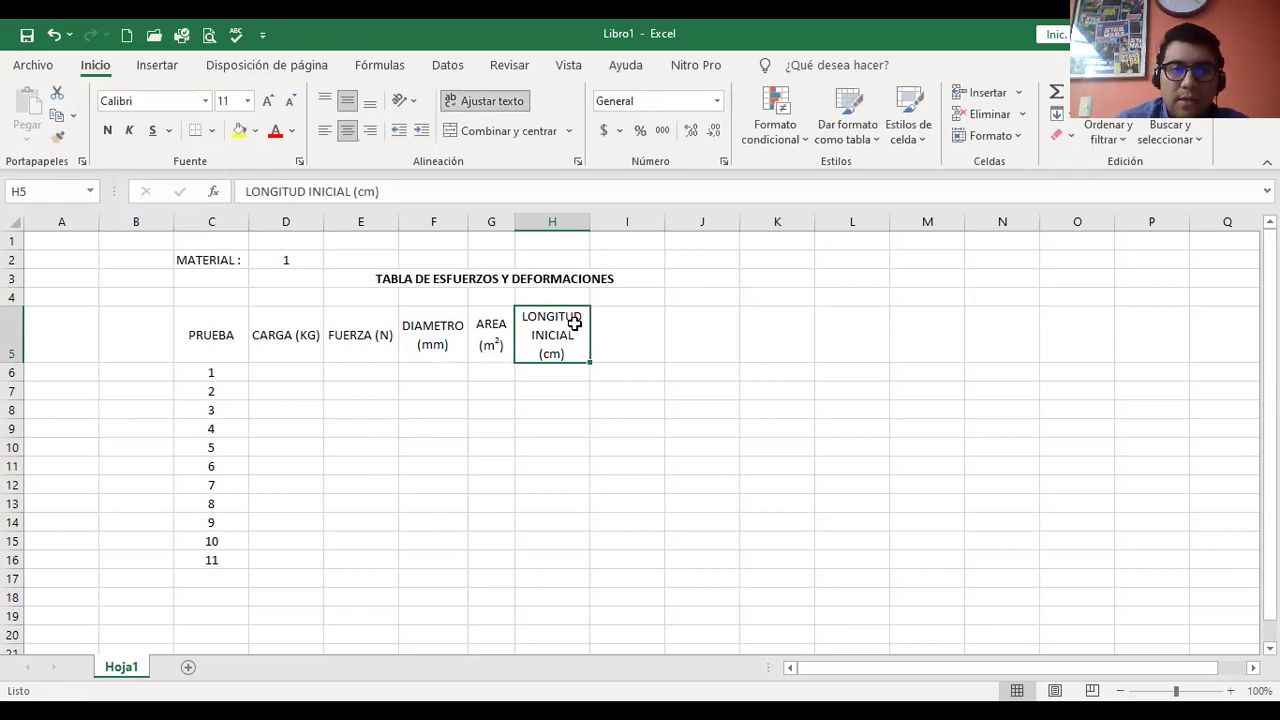
{"action": "left_click_drag", "start_coordinate": [594, 221], "coordinate": [597, 221]}
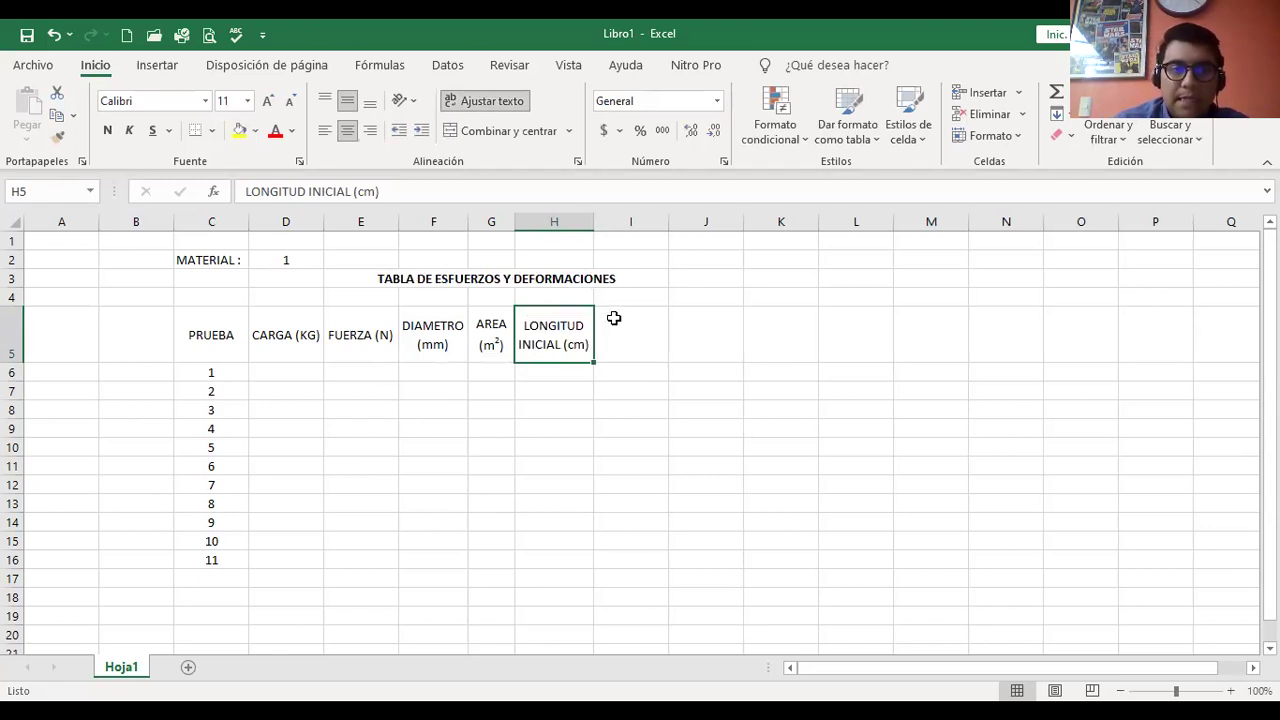
Enter the heading "ELONGACION (cm)" in cell I5.
{"action": "left_click", "coordinate": [648, 344]}
{"action": "type", "text": "elon"}
{"action": "key", "text": "BackSpace"}
{"action": "key", "text": "BackSpace"}
{"action": "key", "text": "BackSpace"}
{"action": "key", "text": "BackSpace"}
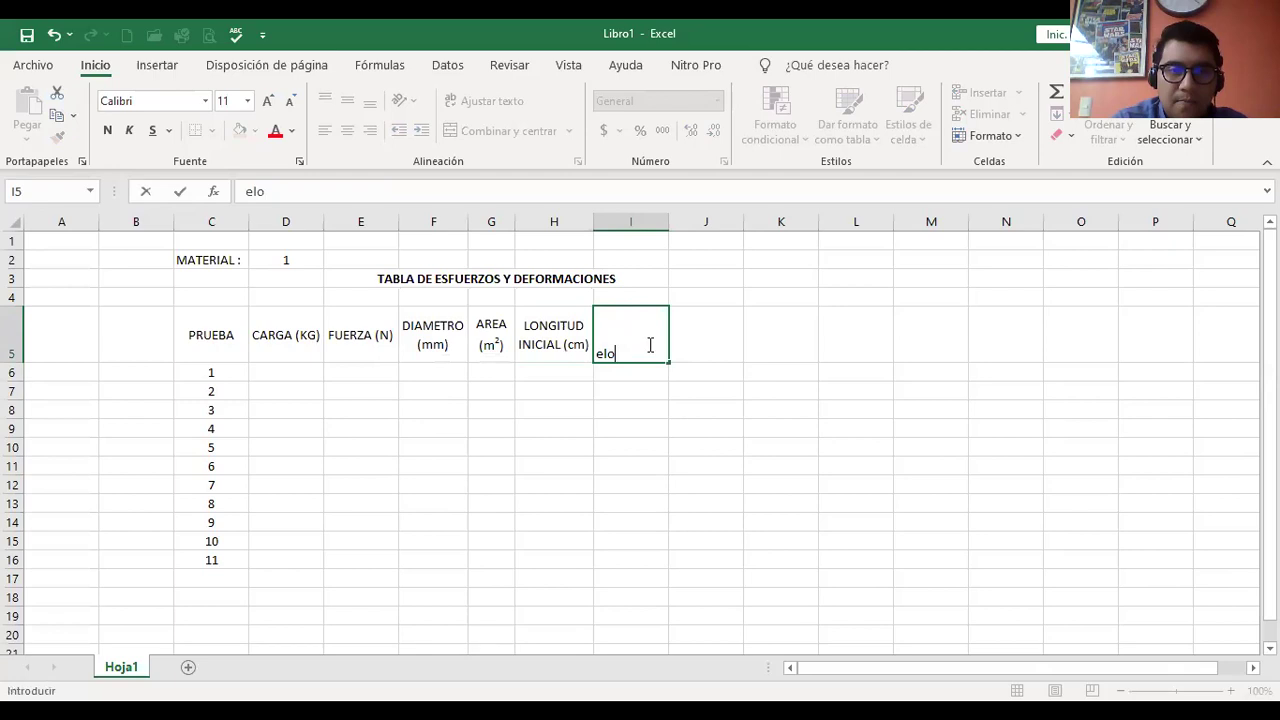
{"action": "type", "text": "ELONGA"}
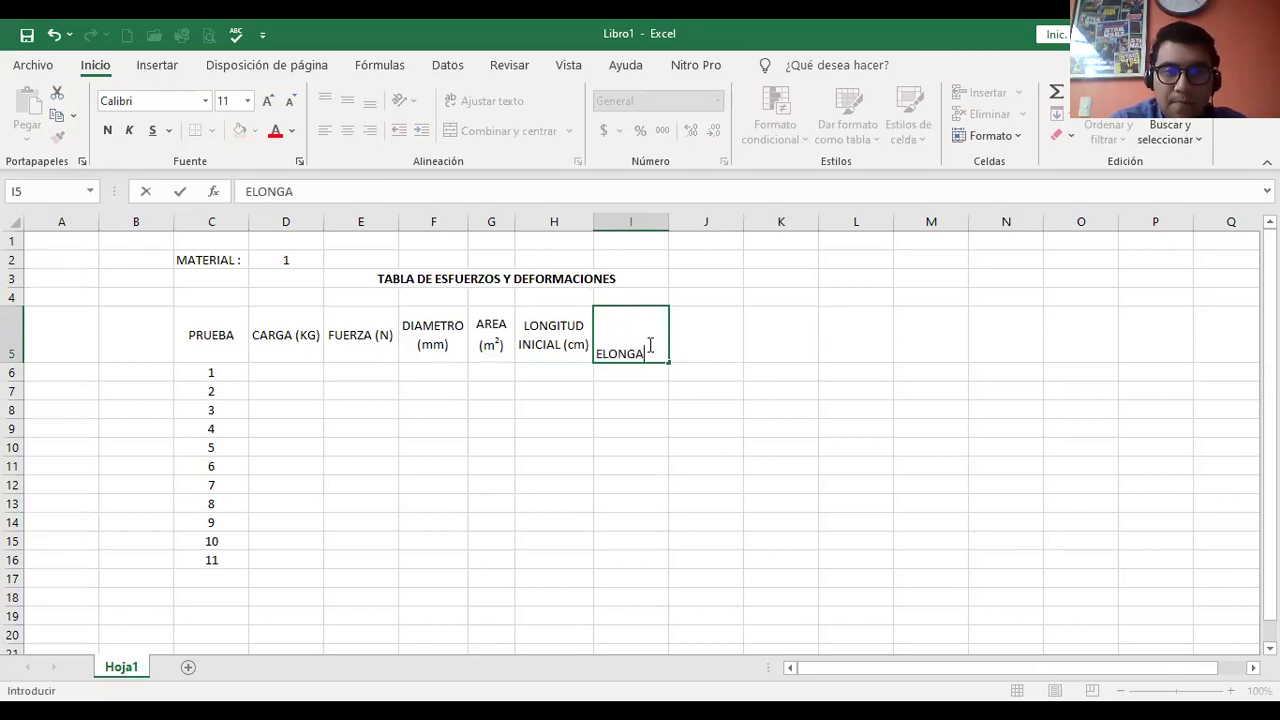
{"action": "type", "text": "CION (cm)"}
{"action": "key", "text": "ctrl+Return"}
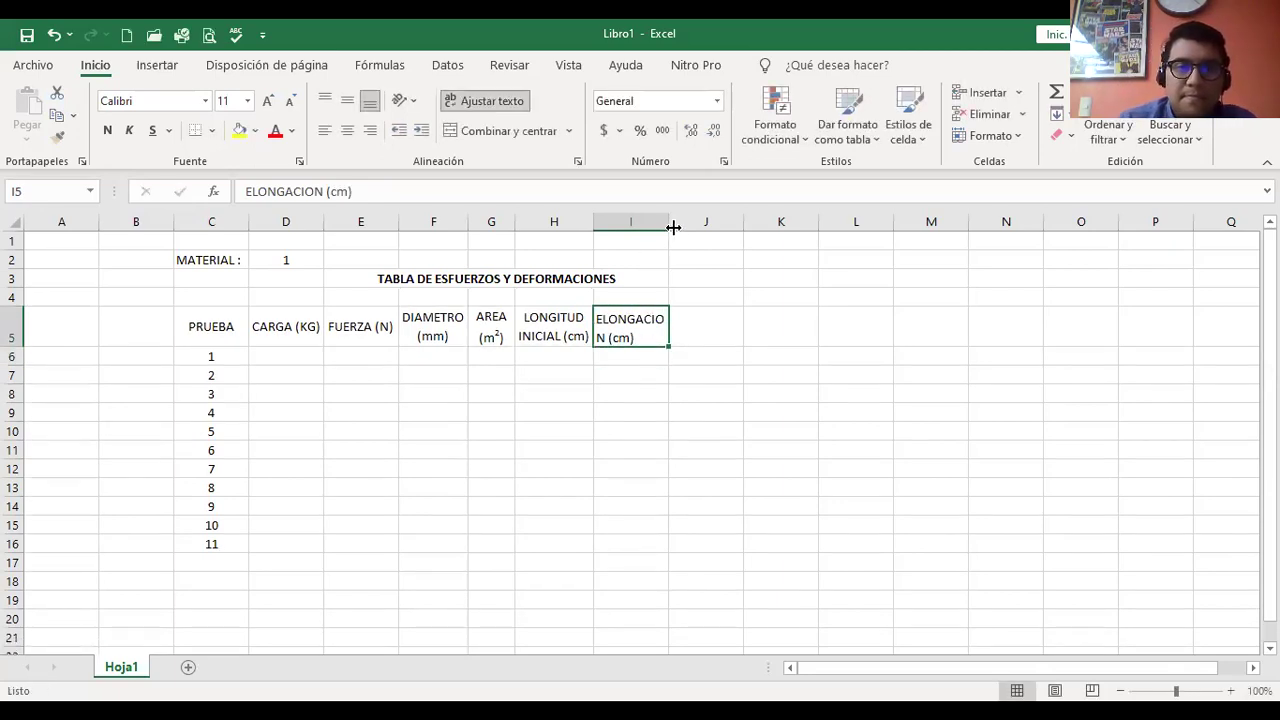
Widen column I so ELONGACION fits on one line and centre the heading horizontally and vertically.
{"action": "left_click_drag", "start_coordinate": [677, 227], "coordinate": [679, 228]}
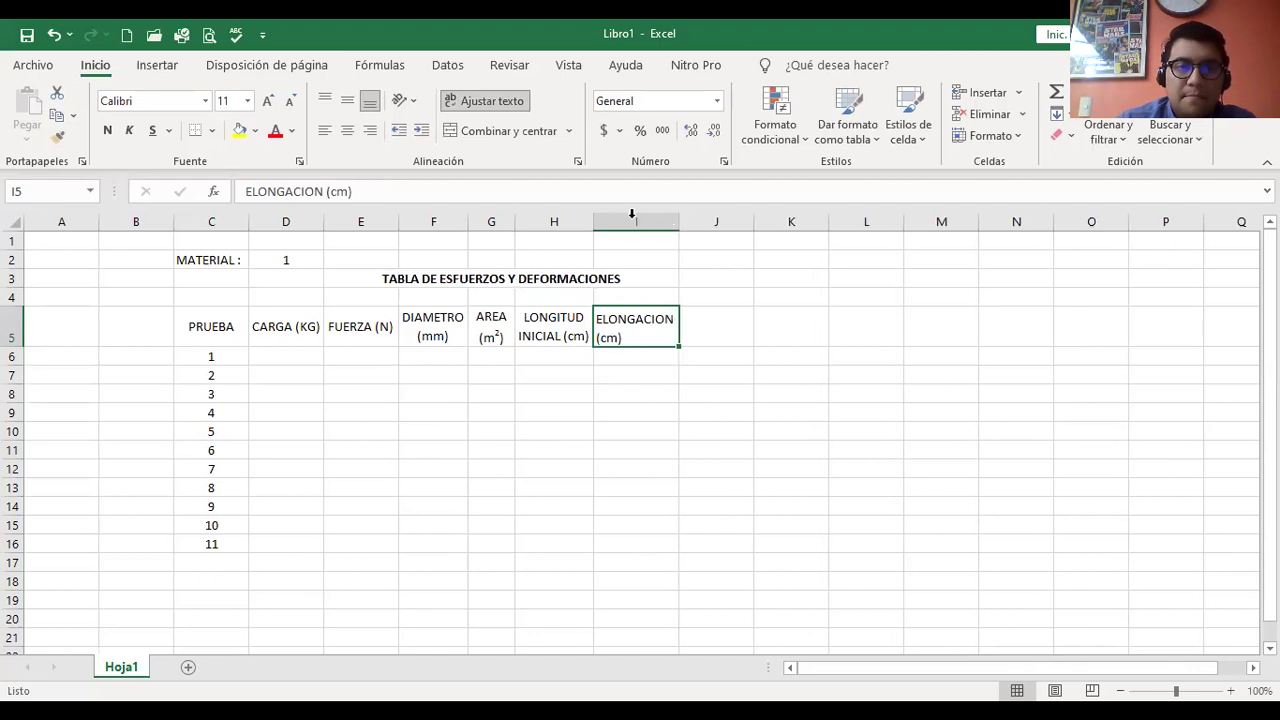
{"action": "left_click", "coordinate": [347, 130]}
{"action": "left_click", "coordinate": [347, 100]}
Enter the heading "DEFORMACION" in cell J5.
{"action": "left_click", "coordinate": [726, 331]}
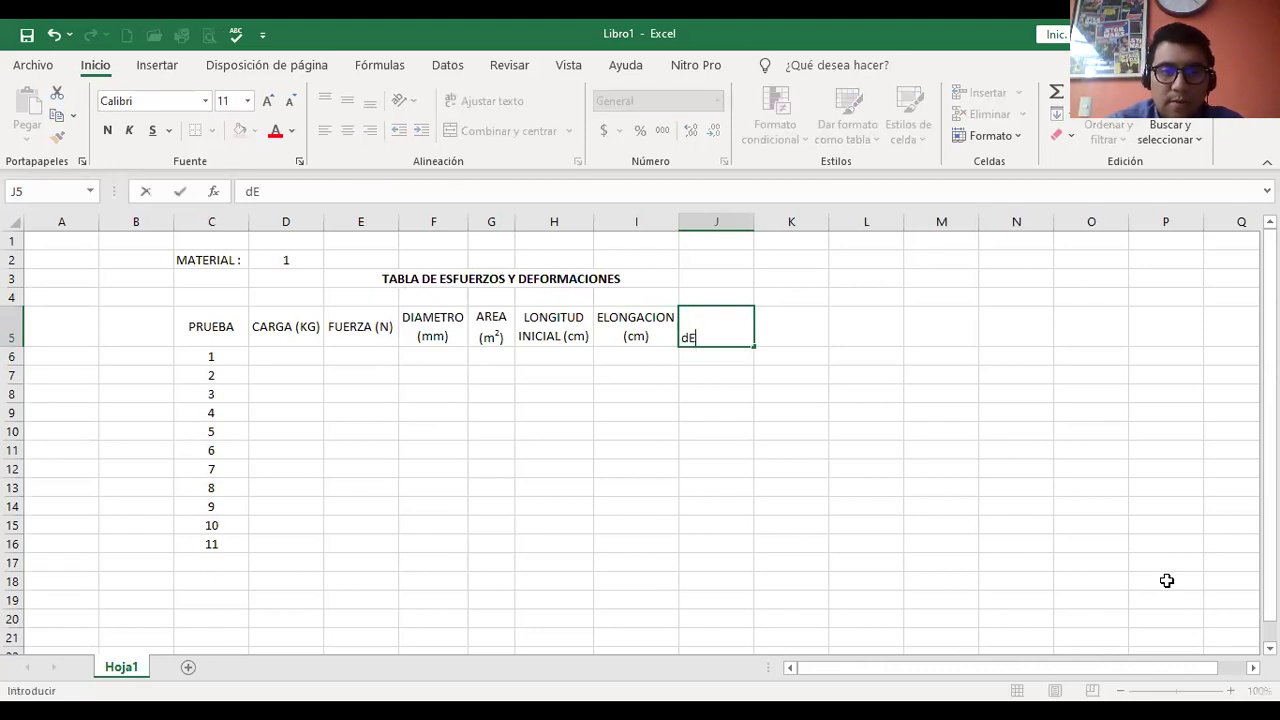
{"action": "type", "text": "DEFORMACION"}
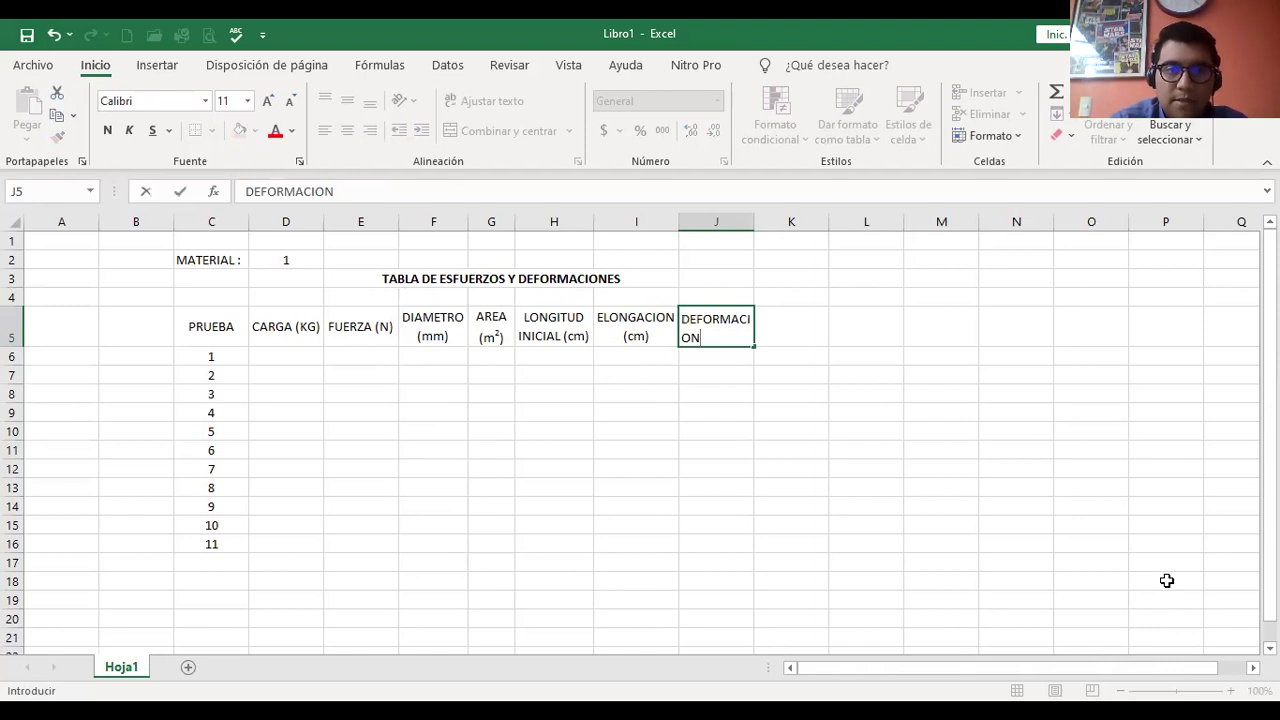
{"action": "key", "text": "ctrl+Return"}
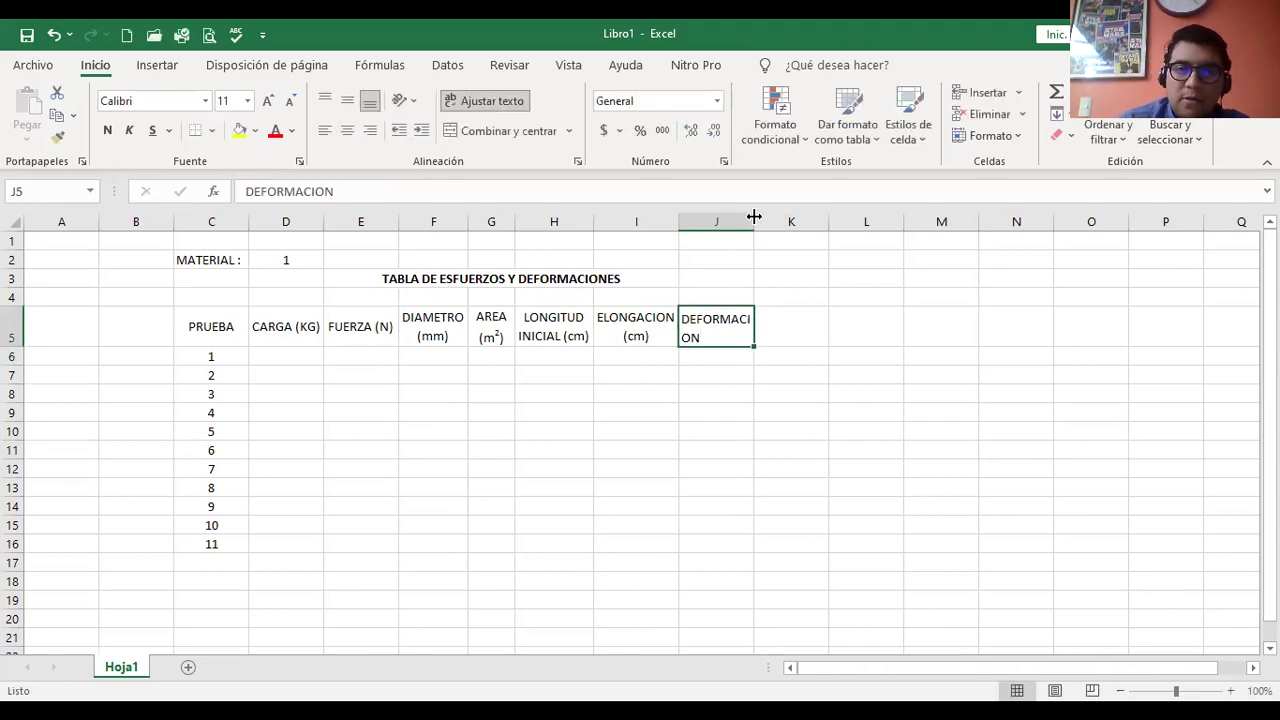
Widen column J to fit DEFORMACION on one line and centre the heading horizontally and vertically.
{"action": "left_click_drag", "start_coordinate": [754, 217], "coordinate": [768, 221]}
{"action": "double_click", "coordinate": [773, 221]}
{"action": "left_click", "coordinate": [347, 130]}
{"action": "left_click", "coordinate": [347, 100]}
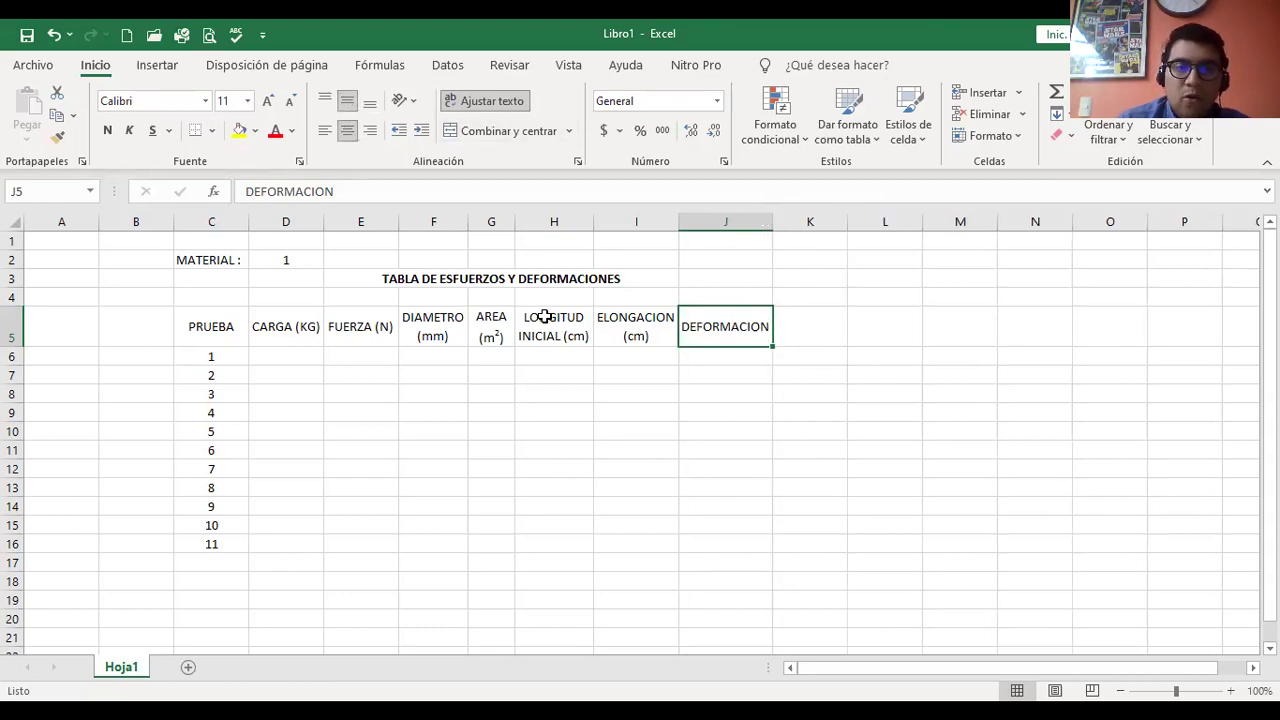
{"action": "left_click", "coordinate": [544, 322]}
{"action": "left_click", "coordinate": [637, 336]}
{"action": "left_click", "coordinate": [544, 323]}
{"action": "left_click", "coordinate": [600, 318]}
{"action": "left_click", "coordinate": [580, 318]}
{"action": "left_click", "coordinate": [645, 316]}
{"action": "left_click", "coordinate": [571, 325]}
{"action": "left_click", "coordinate": [634, 334]}
{"action": "left_click", "coordinate": [563, 316]}
{"action": "left_click", "coordinate": [600, 312]}
{"action": "left_click", "coordinate": [555, 324]}
{"action": "left_click", "coordinate": [628, 322]}
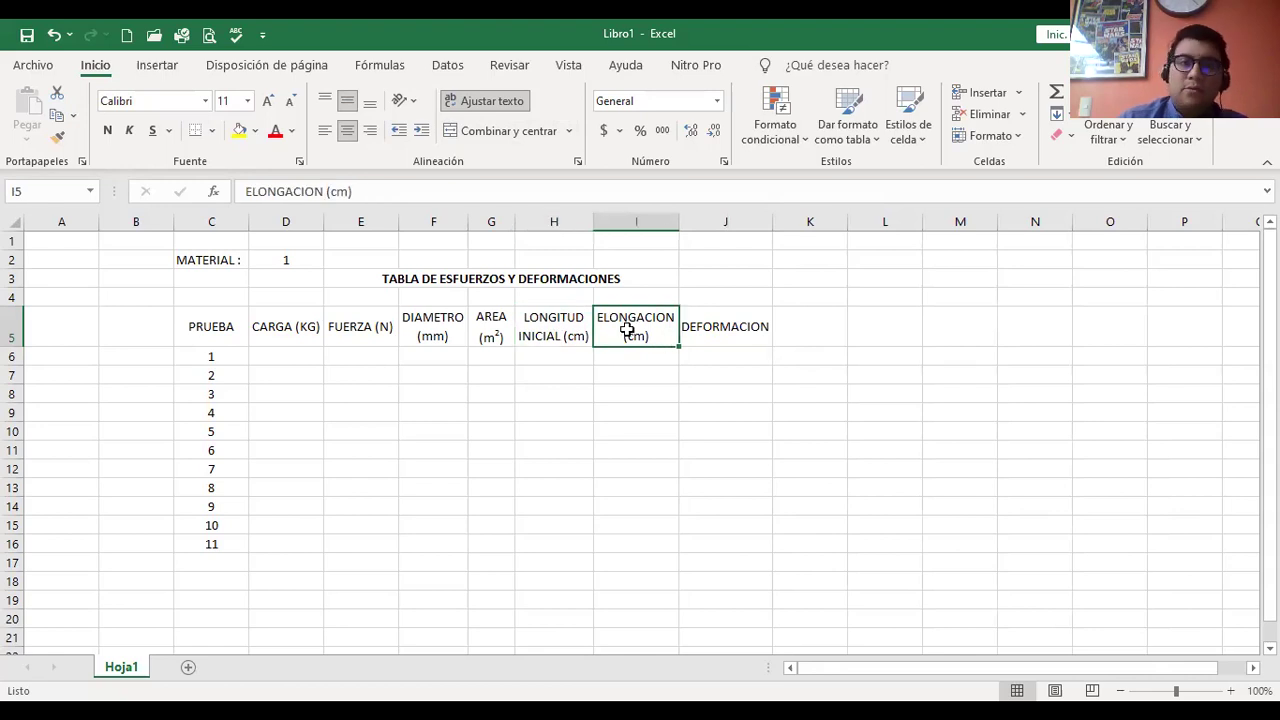
{"action": "left_click", "coordinate": [563, 330]}
{"action": "left_click_drag", "start_coordinate": [565, 332], "coordinate": [632, 330]}
{"action": "key", "text": "ctrl+q"}
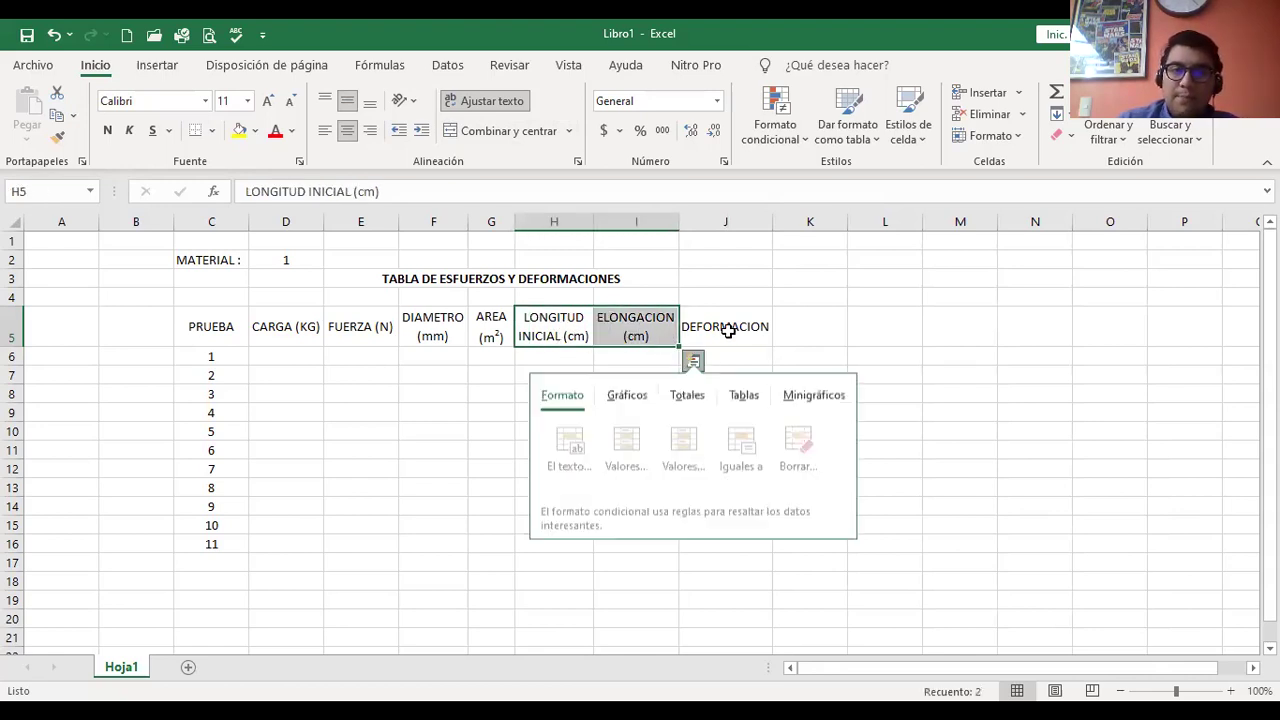
{"action": "left_click", "coordinate": [818, 324]}
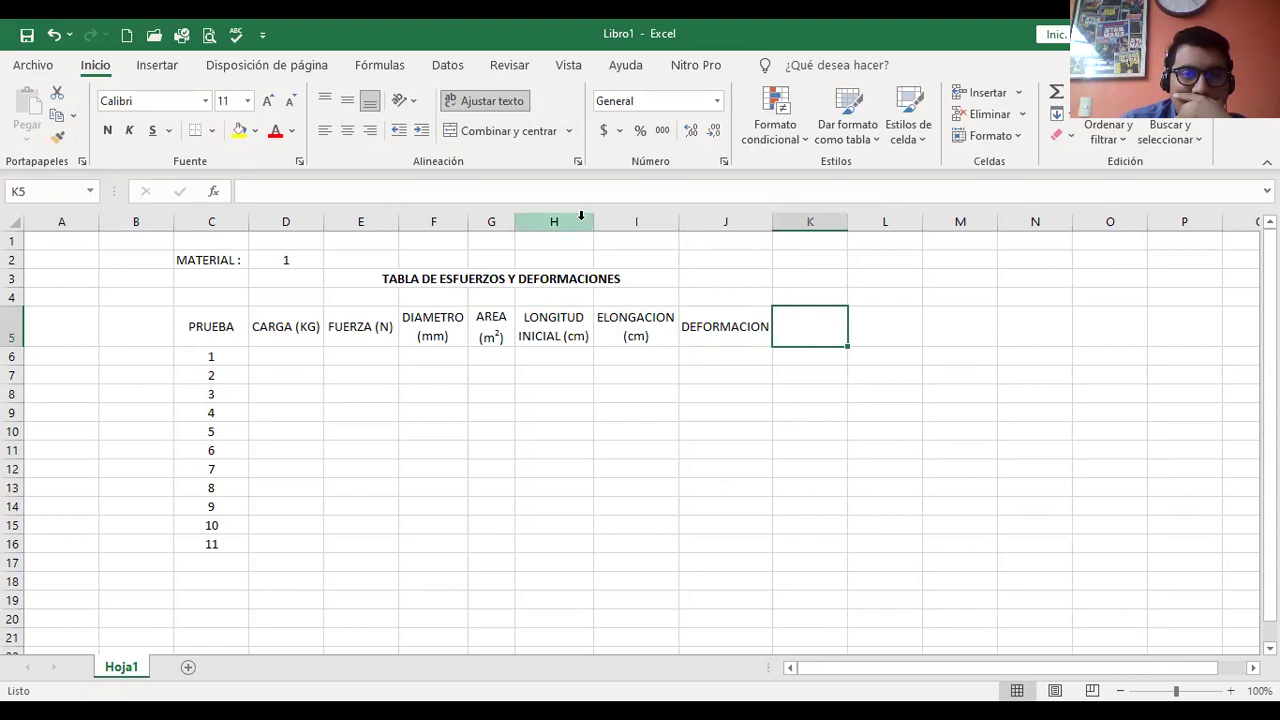
Insert a new column between AREA and LONGITUD INICIAL and widen it to about the width of the following column.
{"action": "left_click", "coordinate": [526, 326]}
{"action": "key", "text": "ctrl+plus"}
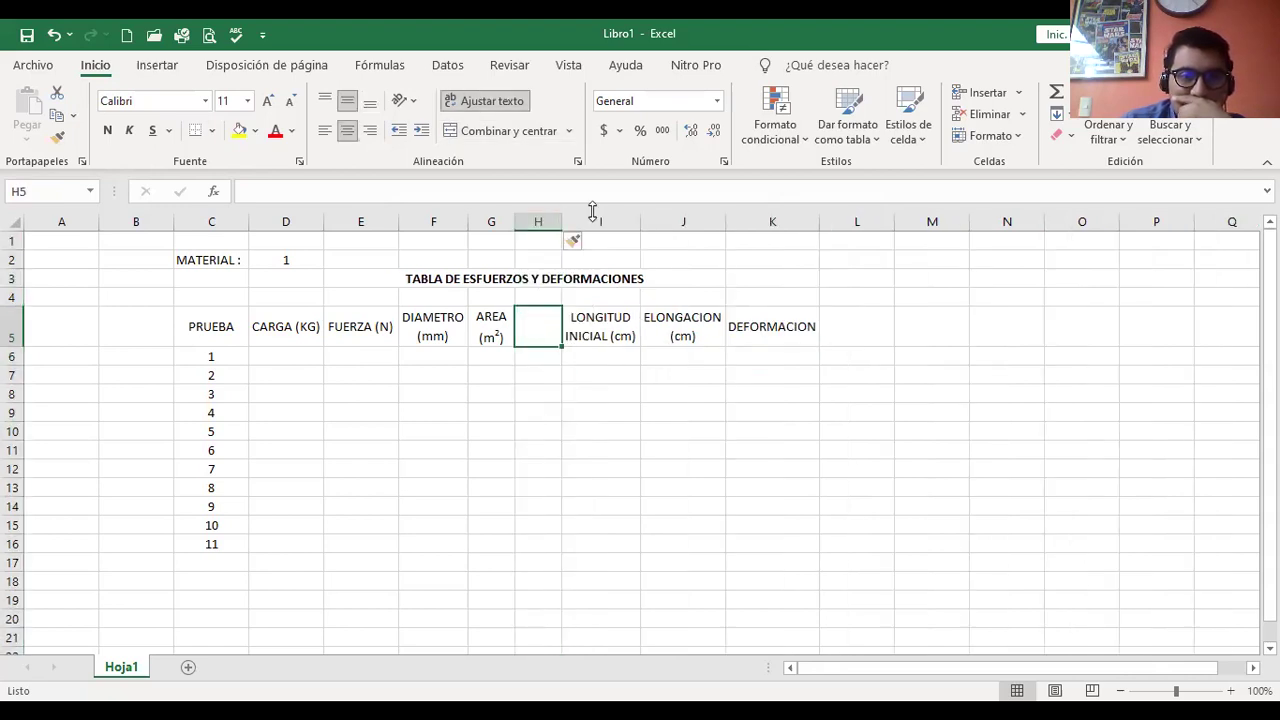
{"action": "left_click_drag", "start_coordinate": [590, 220], "coordinate": [592, 212]}
Enter the heading "ESFUERZO (N/m2)" in cell H5 of the empty column.
{"action": "type", "text": "ES"}
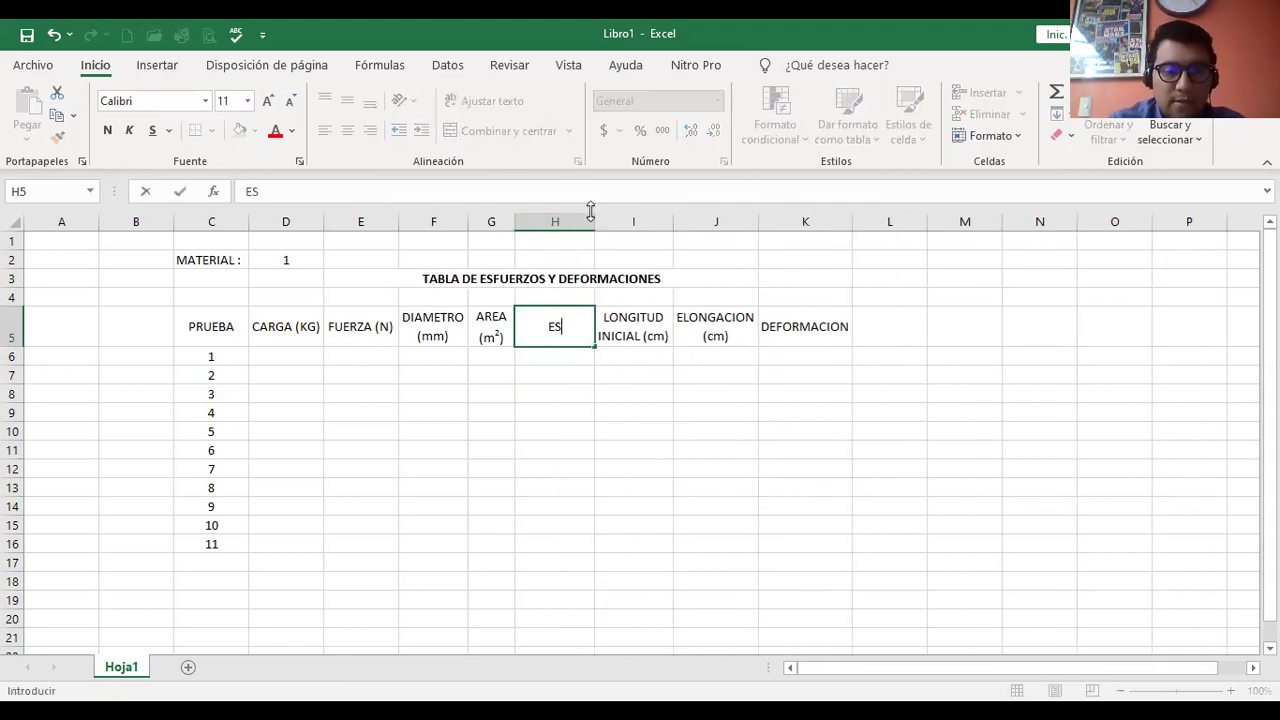
{"action": "type", "text": "FUERZO"}
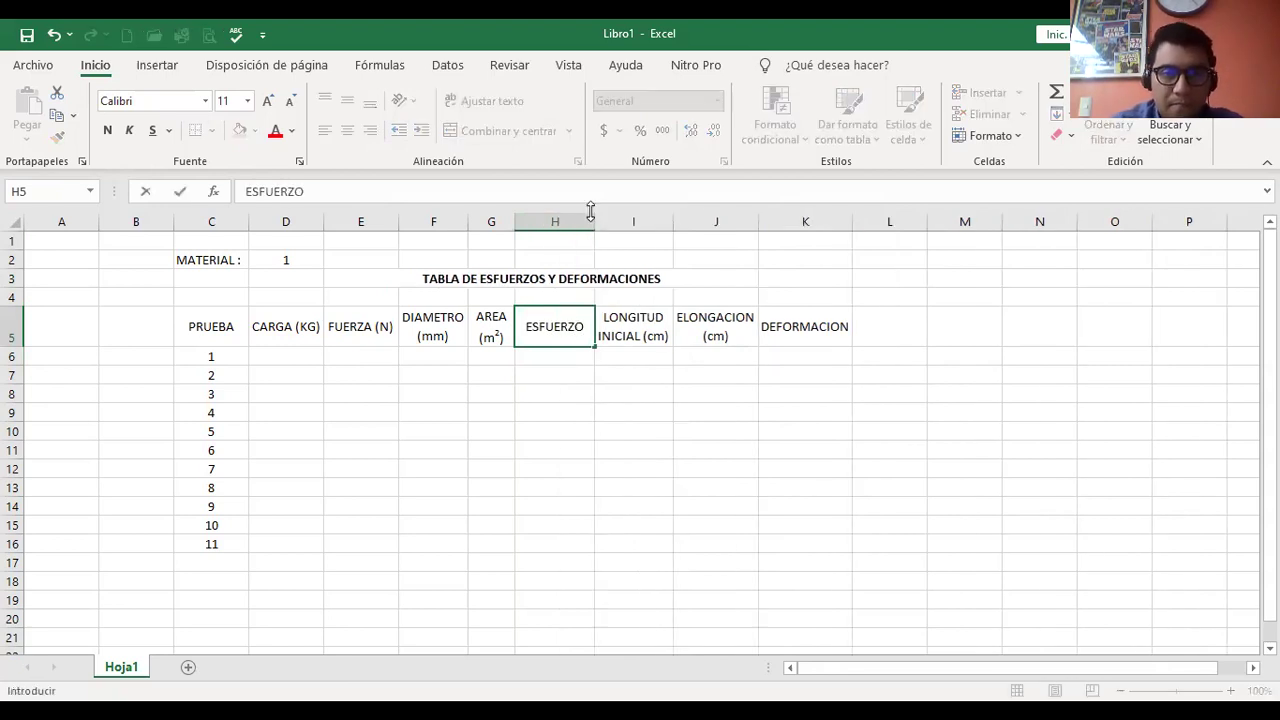
{"action": "type", "text": " ("}
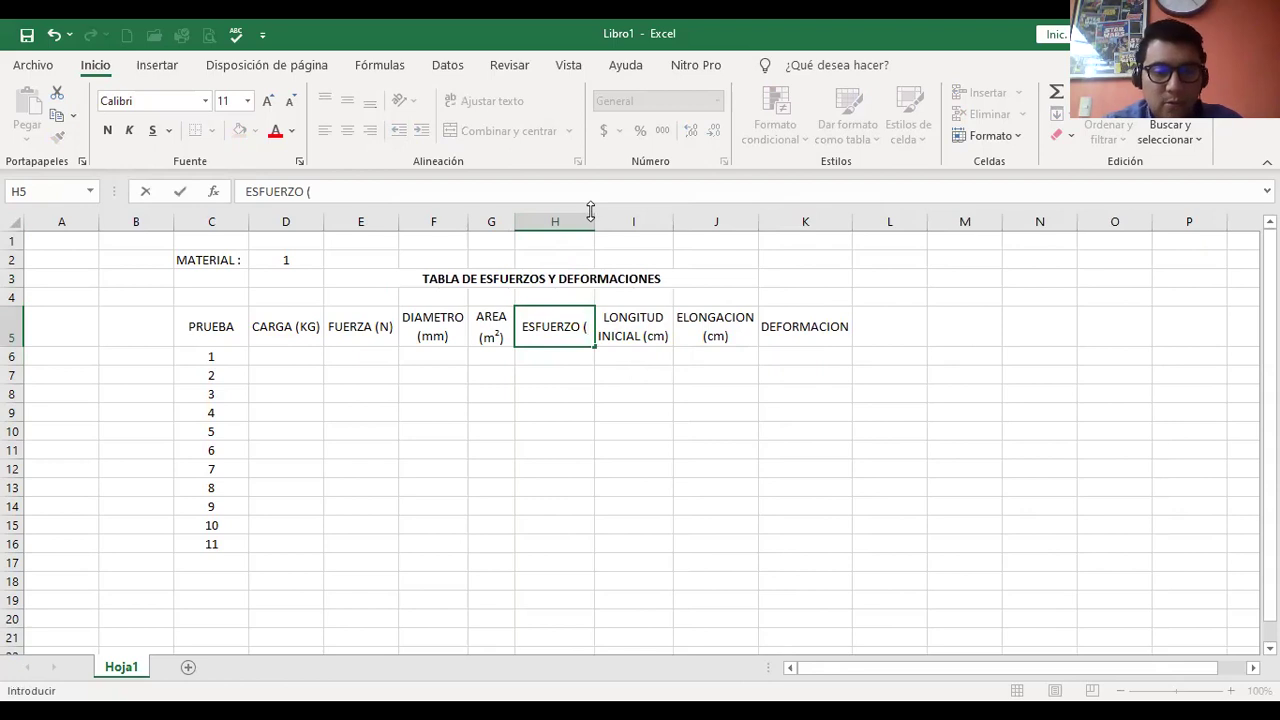
{"action": "type", "text": "N"}
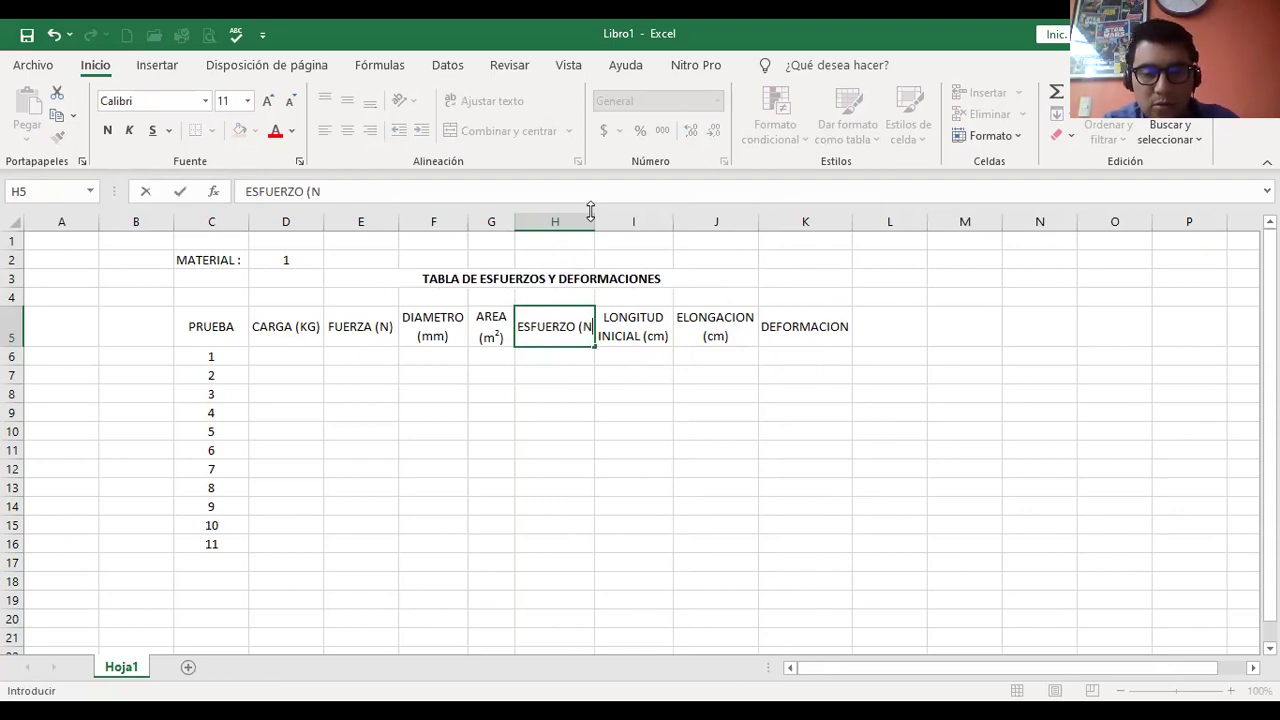
{"action": "type", "text": "/m2)"}
{"action": "key", "text": "Left"}
{"action": "key", "text": "Right"}
Format the 2 in the ESFUERZO heading's N/m2 unit as superscript.
{"action": "key", "text": "F2"}
{"action": "key", "text": "Left"}
{"action": "key", "text": "shift+Left"}
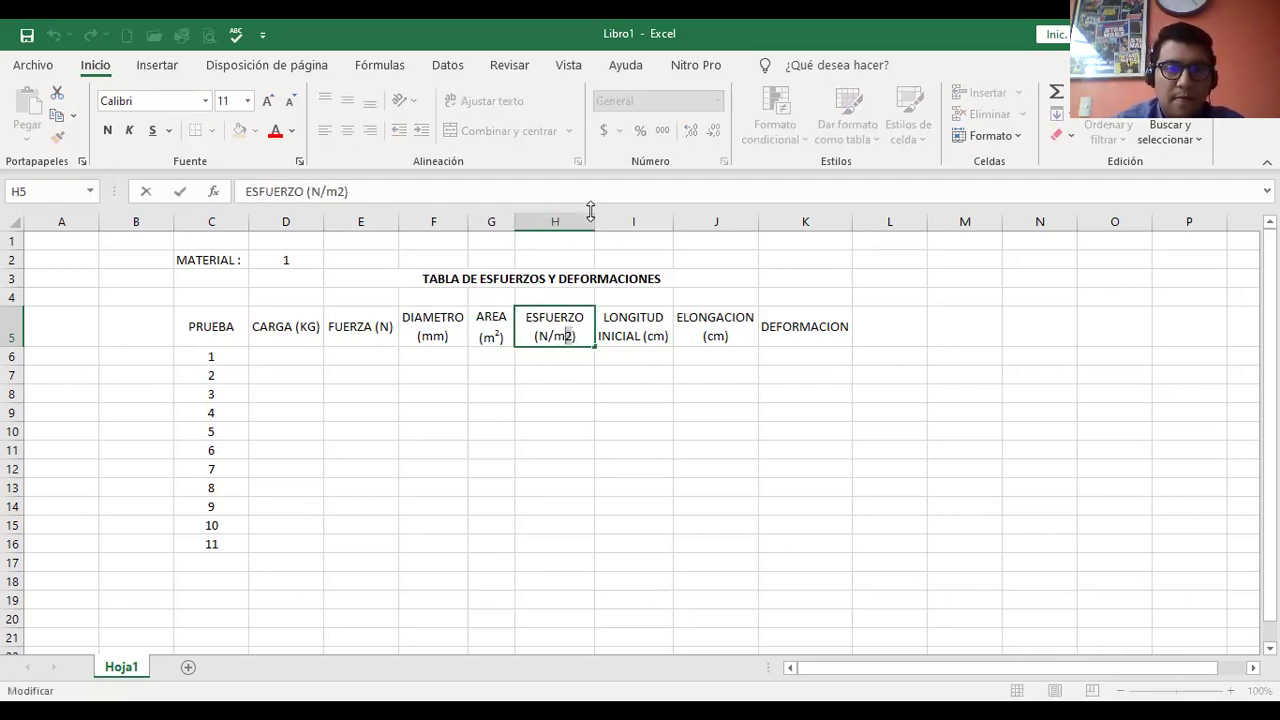
{"action": "left_click", "coordinate": [299, 164]}
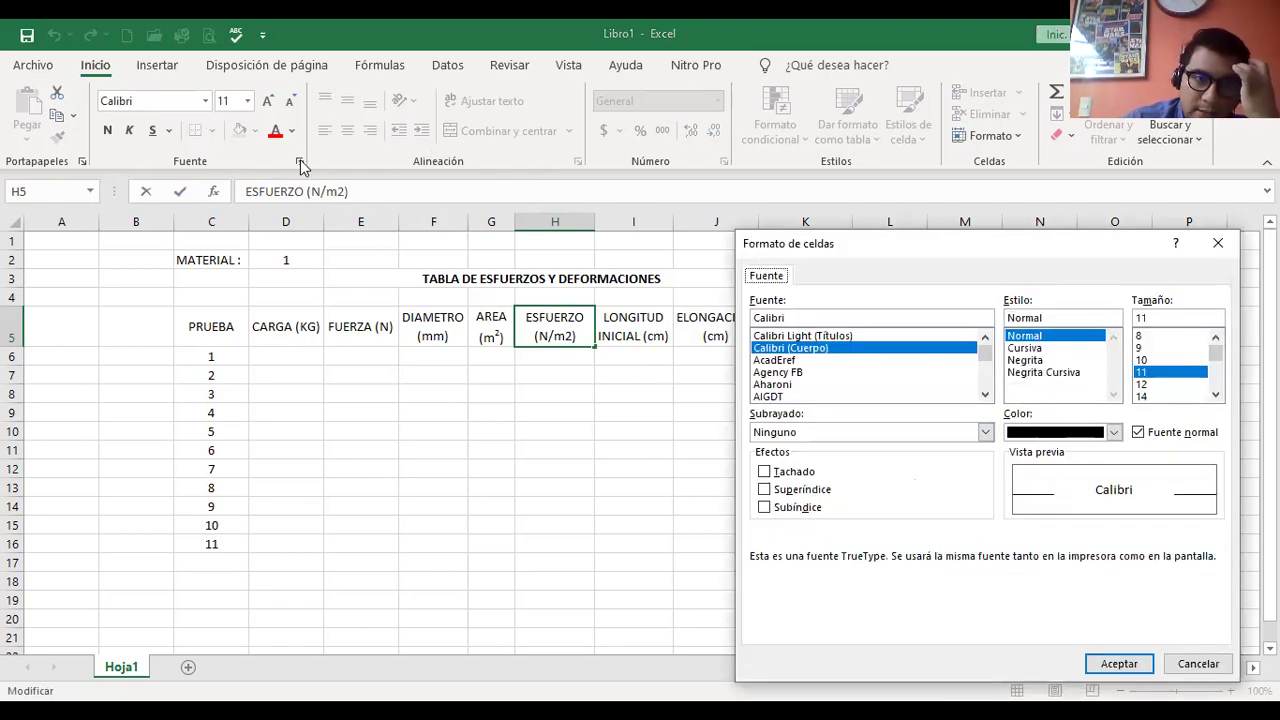
{"action": "left_click", "coordinate": [765, 489]}
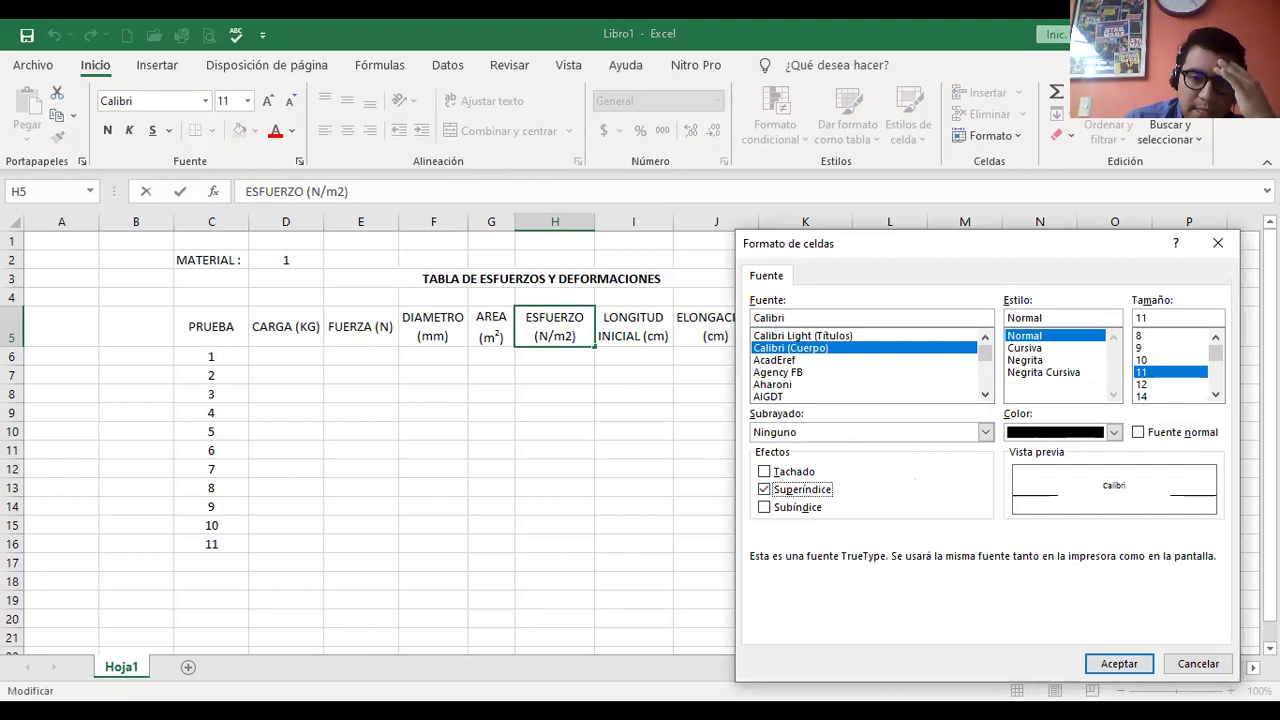
{"action": "left_click", "coordinate": [1119, 663]}
{"action": "left_click", "coordinate": [697, 406]}
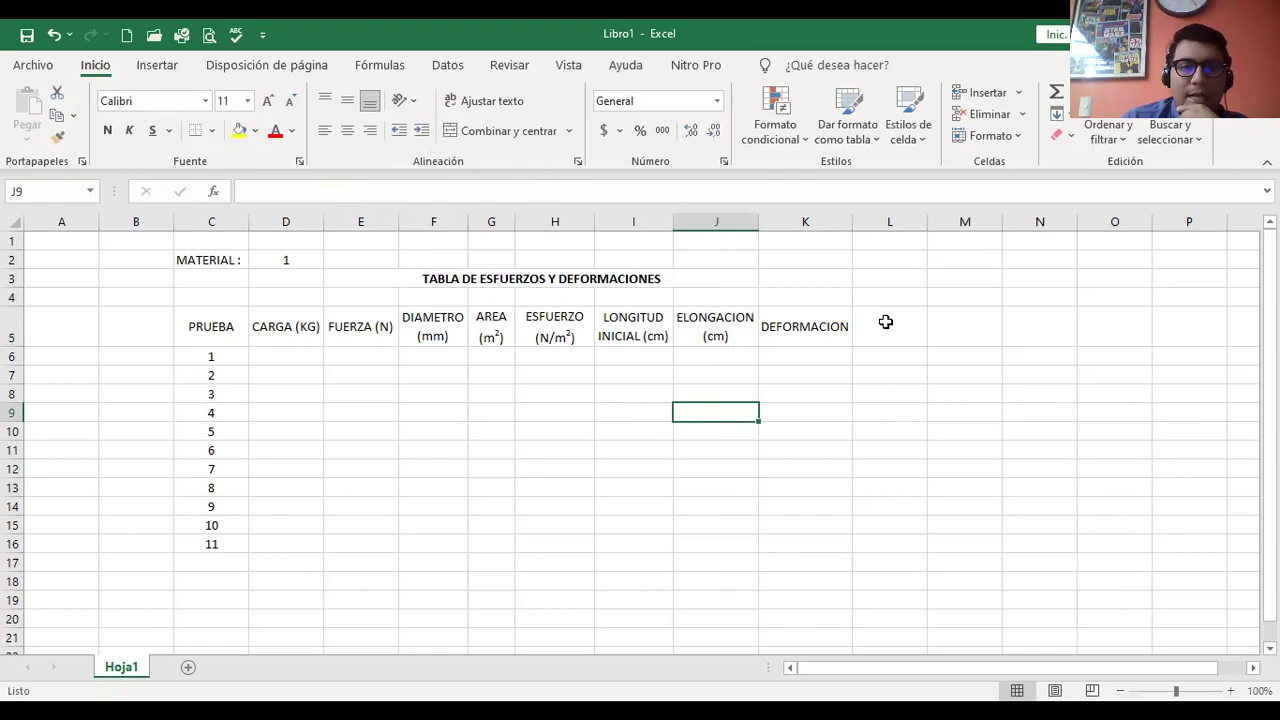
Enter the heading "MODULO DE ELASTICIDAD O YOUNG (N/m2)" in cell L5.
{"action": "left_click", "coordinate": [890, 328]}
{"action": "type", "text": "MO"}
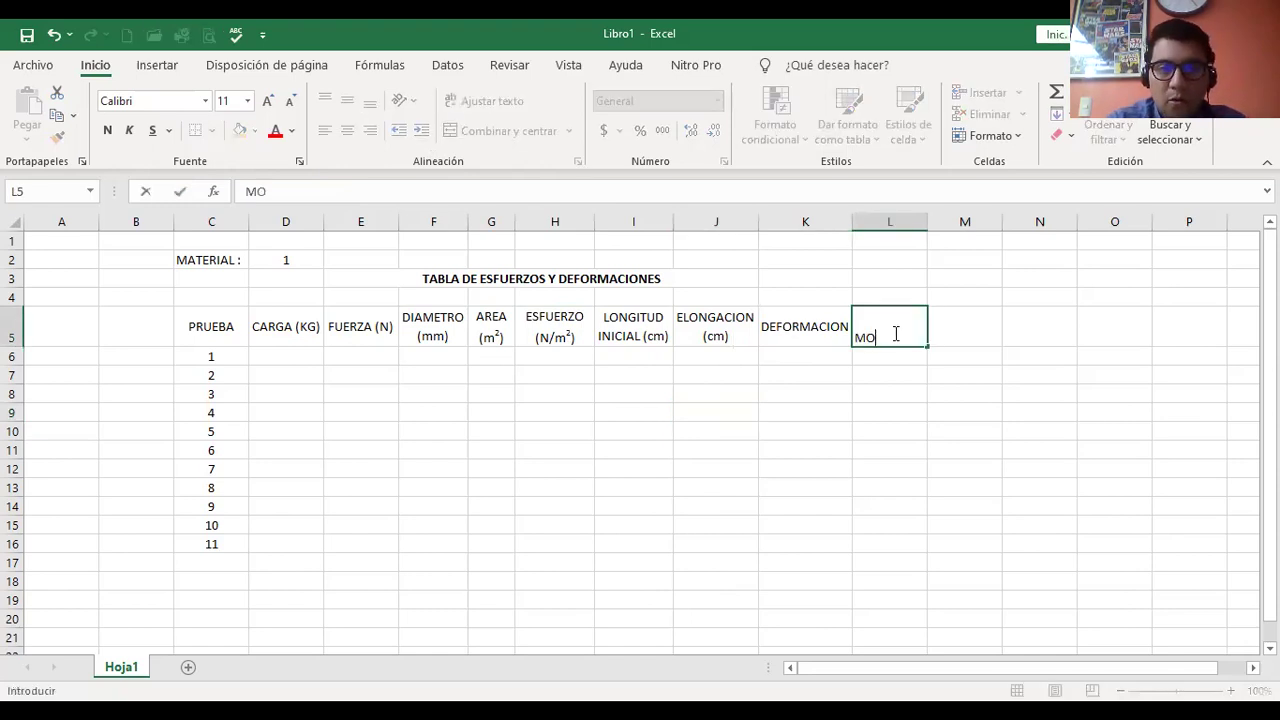
{"action": "type", "text": "DULO DE ELSA"}
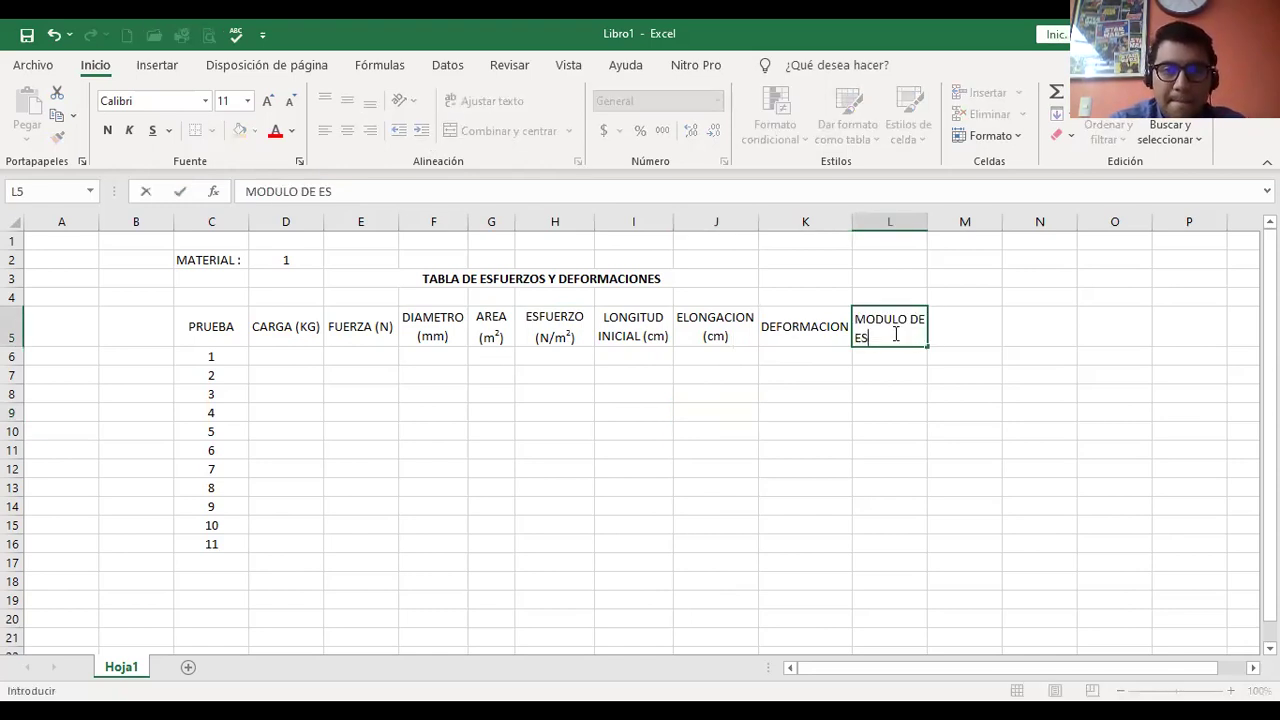
{"action": "key", "text": "BackSpace"}
{"action": "key", "text": "BackSpace"}
{"action": "key", "text": "BackSpace"}
{"action": "type", "text": "LAS"}
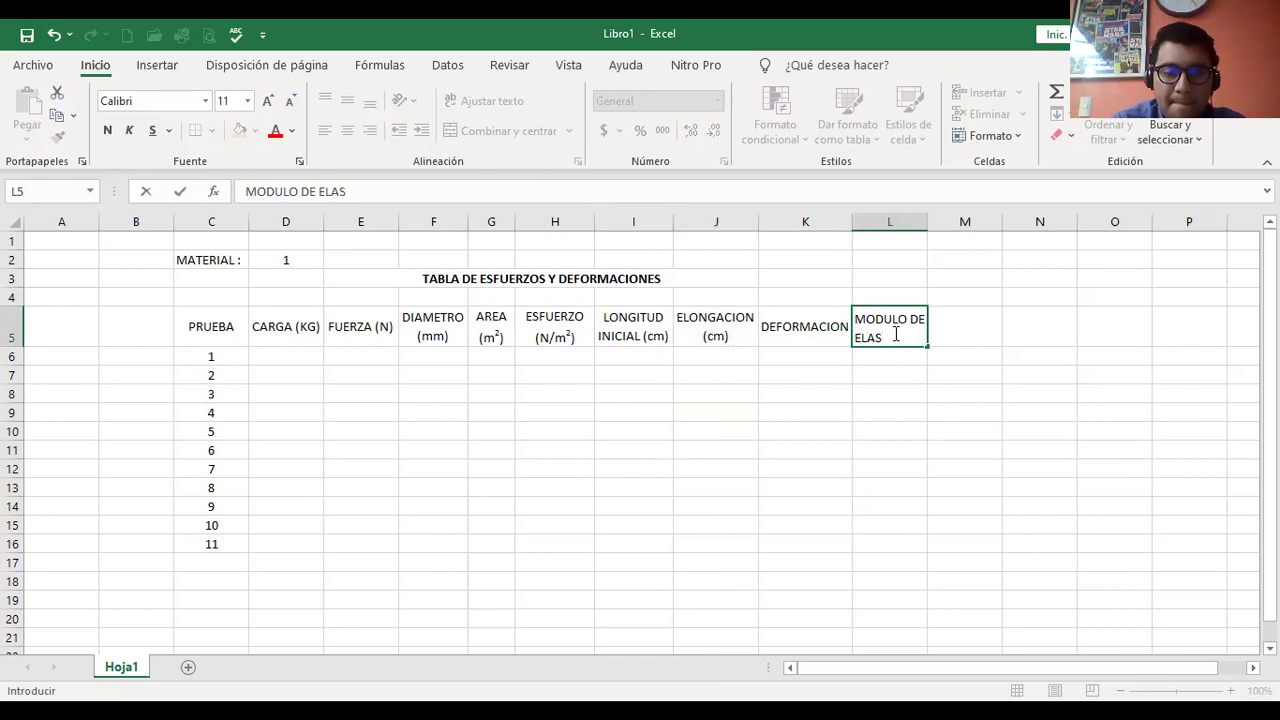
{"action": "type", "text": "TICIDAD O MODULO"}
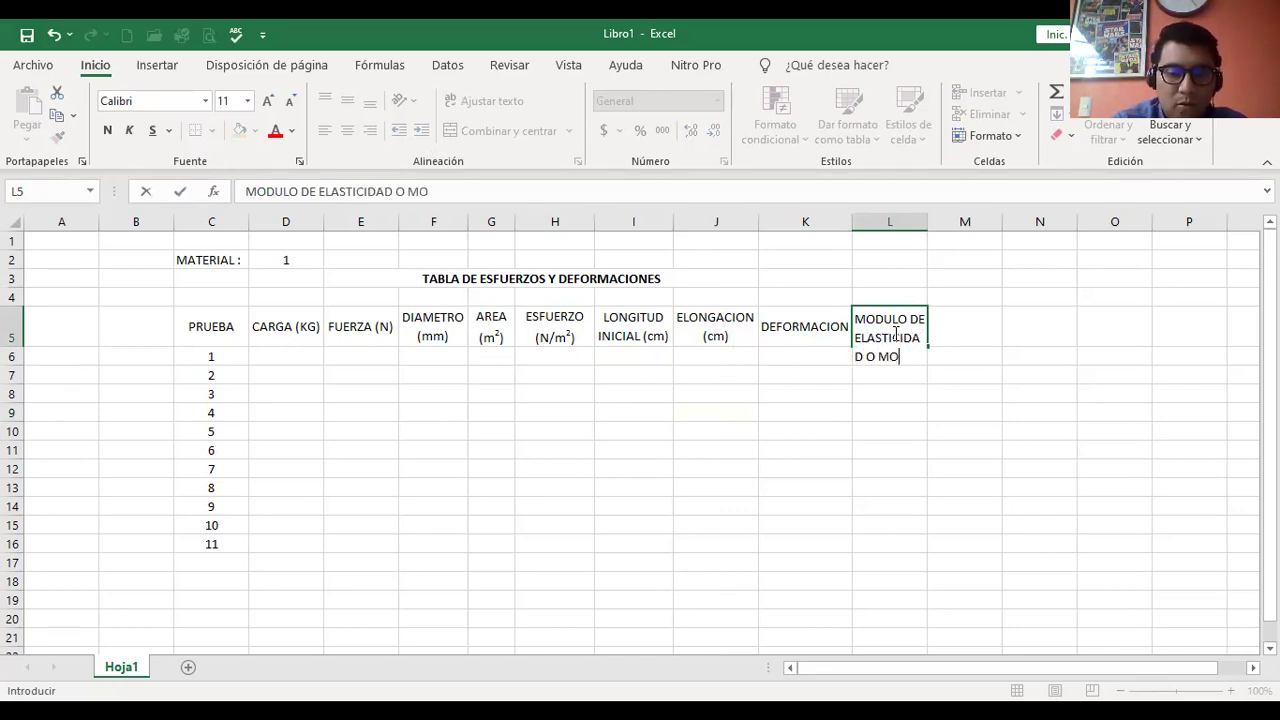
{"action": "key", "text": "BackSpace"}
{"action": "key", "text": "BackSpace"}
{"action": "key", "text": "BackSpace"}
{"action": "key", "text": "BackSpace"}
{"action": "key", "text": "BackSpace"}
{"action": "key", "text": "BackSpace"}
{"action": "key", "text": "BackSpace"}
{"action": "key", "text": "BackSpace"}
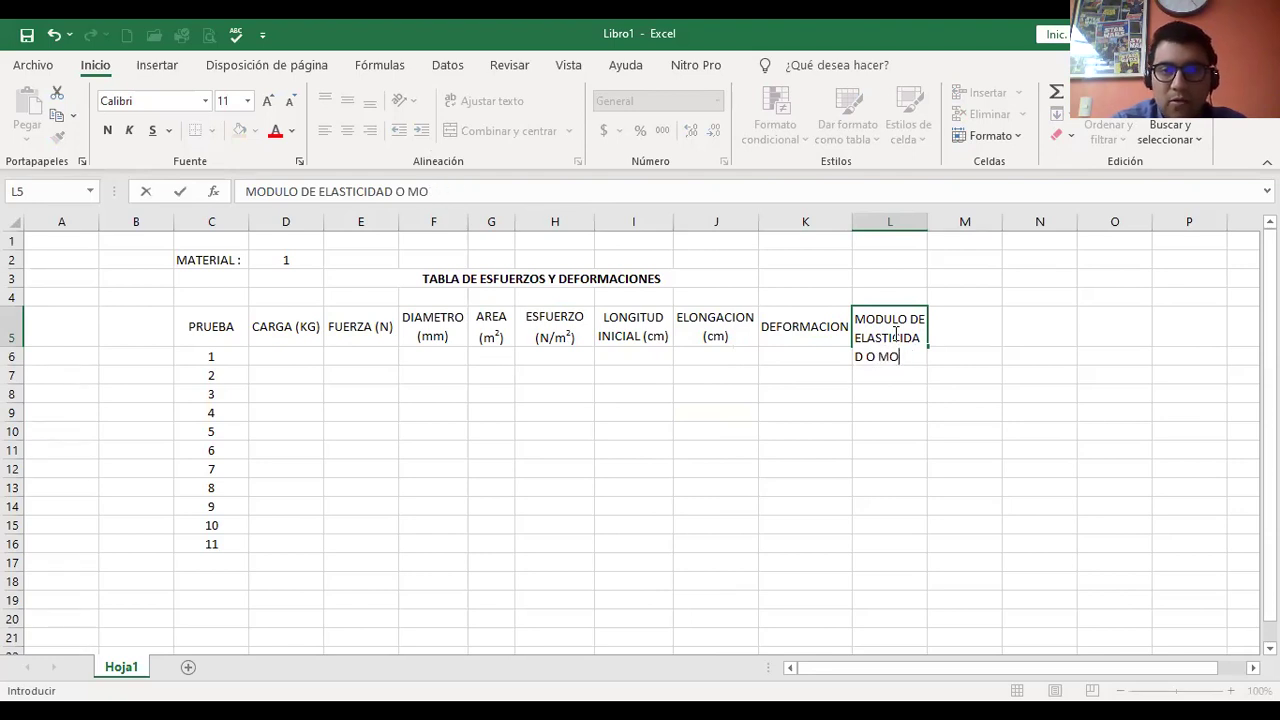
{"action": "type", "text": "YOU"}
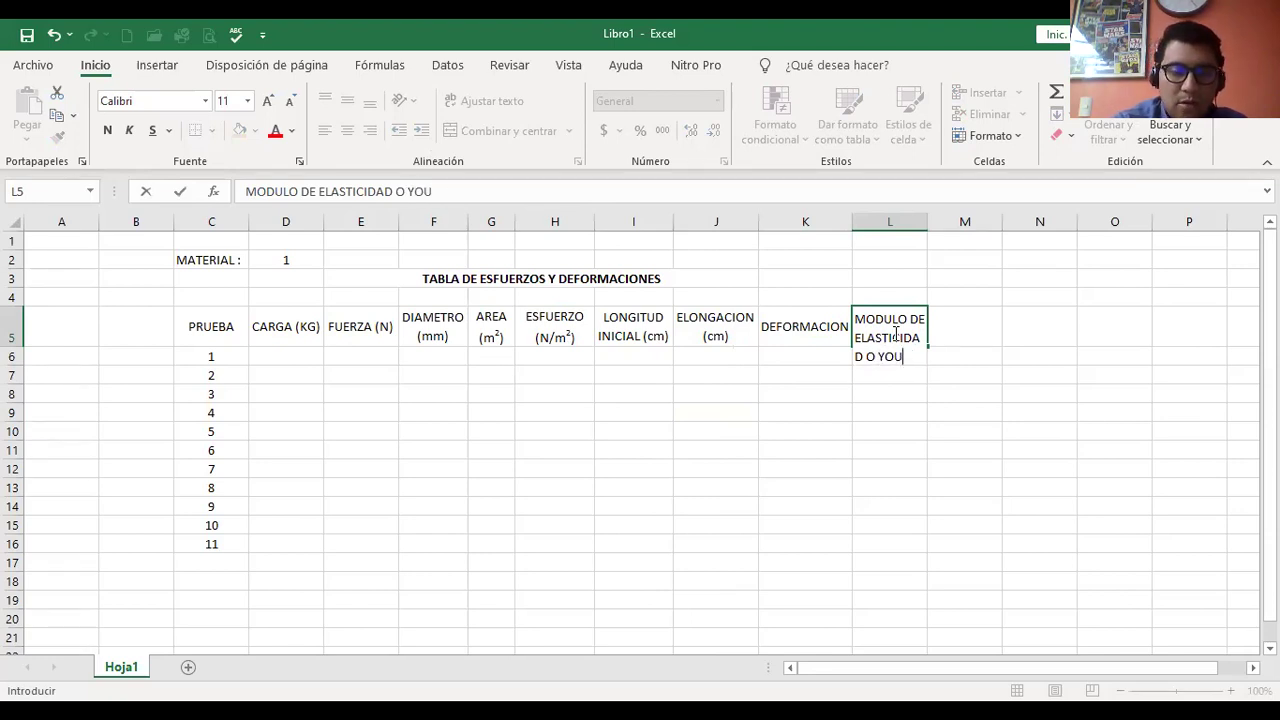
{"action": "type", "text": "NG (N/M"}
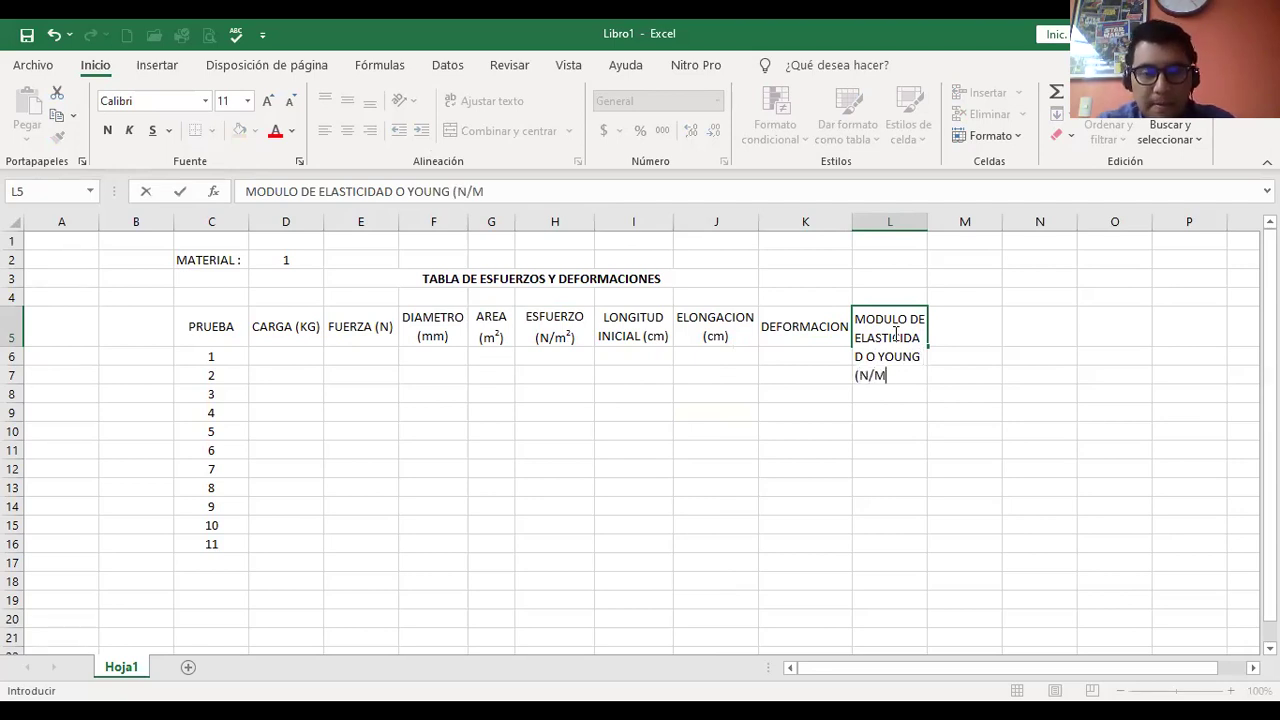
{"action": "key", "text": "BackSpace"}
{"action": "type", "text": "m2"}
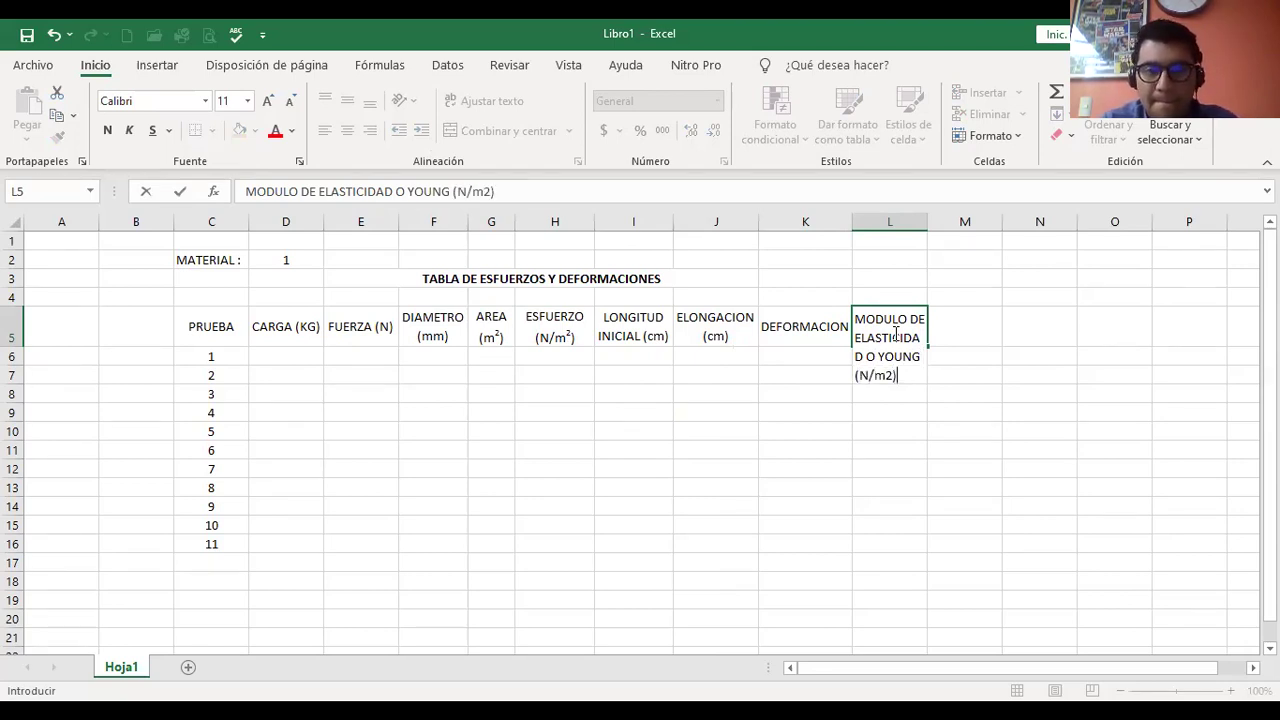
{"action": "type", "text": ")"}
Format the 2 in the Young's modulus heading's N/m2 unit as superscript.
{"action": "key", "text": "F2"}
{"action": "key", "text": "Left"}
{"action": "key", "text": "shift+Left"}
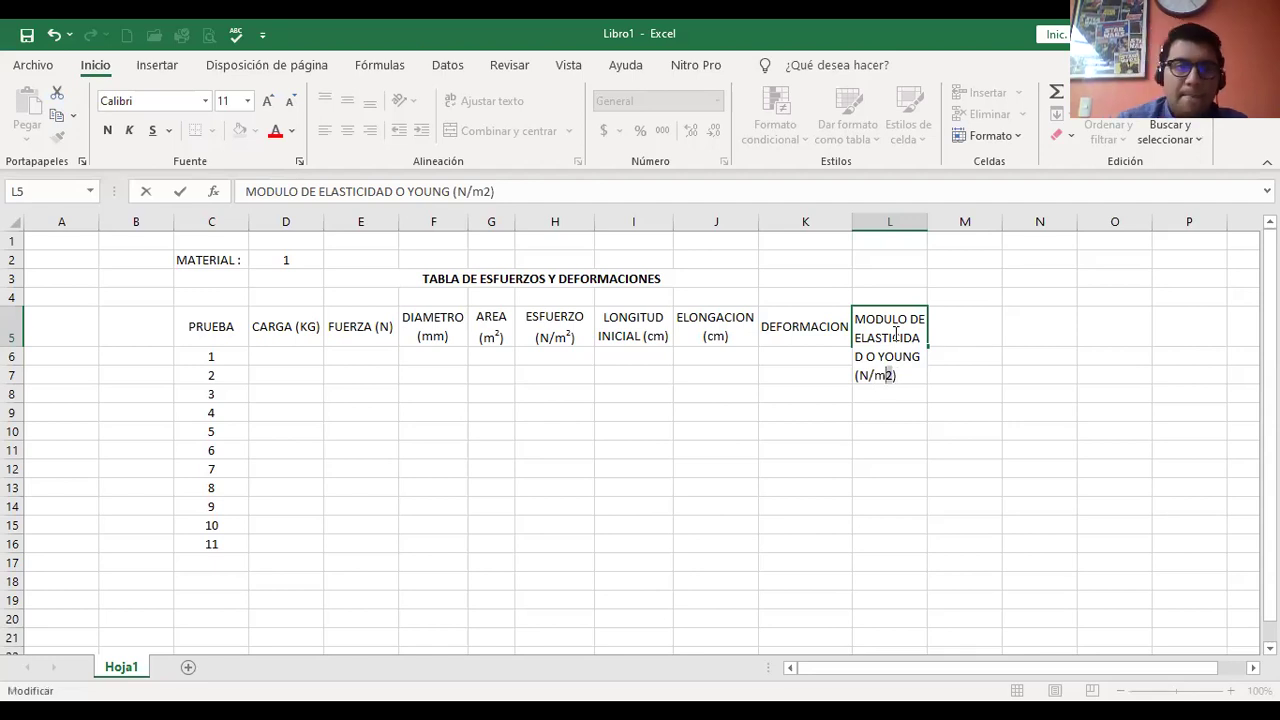
{"action": "left_click", "coordinate": [299, 161]}
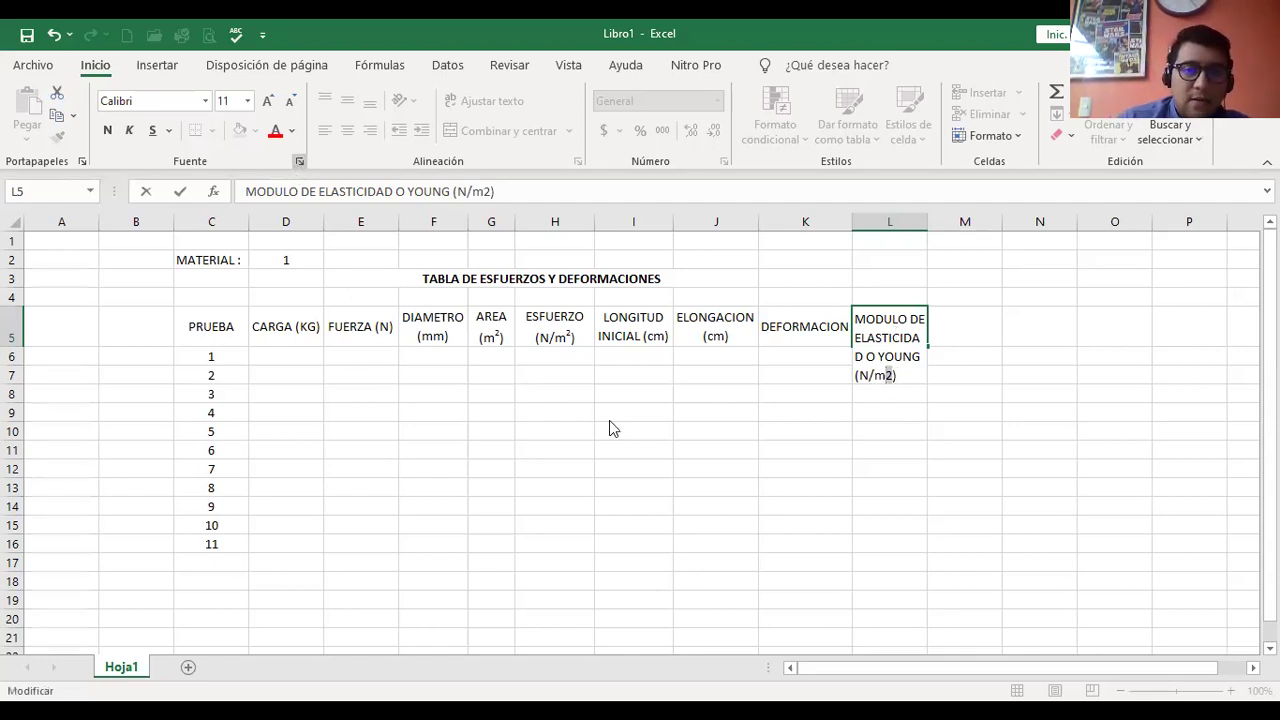
{"action": "left_click", "coordinate": [803, 490]}
{"action": "left_click", "coordinate": [1108, 665]}
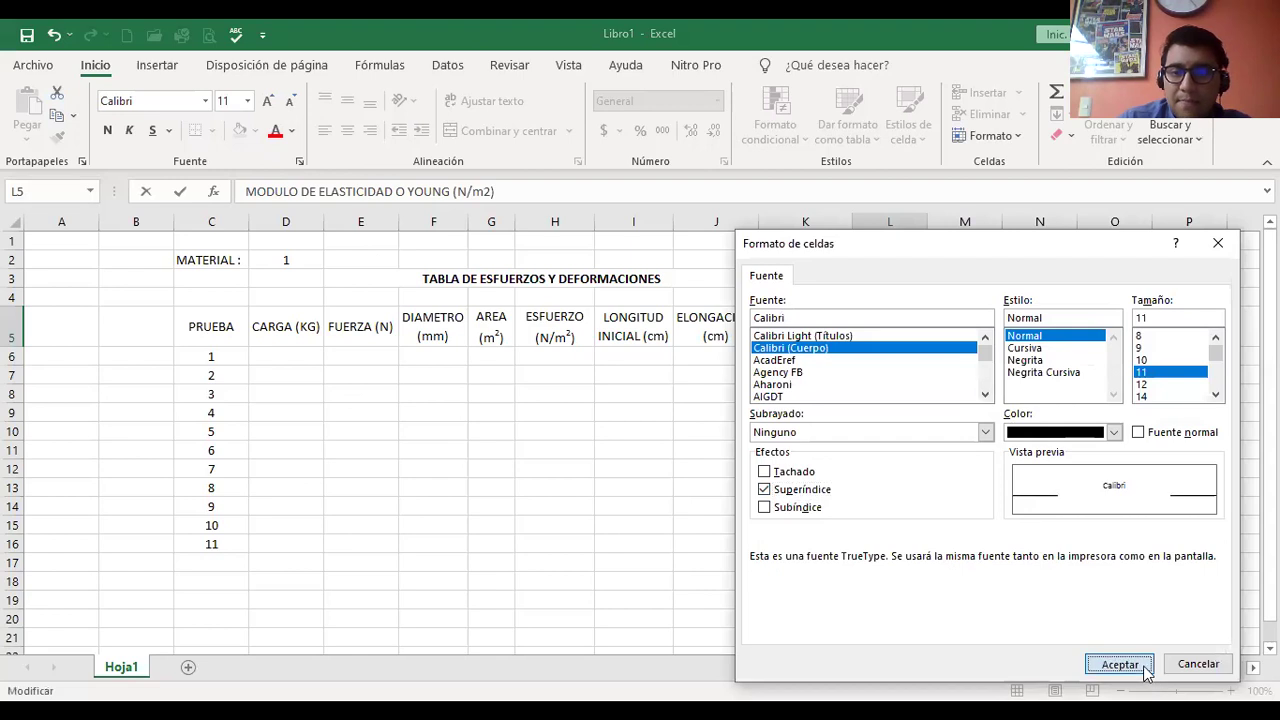
{"action": "key", "text": "Return"}
Widen column L to about twice its width and wrap the heading text in L5.
{"action": "left_click", "coordinate": [1048, 343]}
{"action": "left_click_drag", "start_coordinate": [927, 221], "coordinate": [1002, 214]}
{"action": "left_click", "coordinate": [934, 363]}
{"action": "left_click", "coordinate": [489, 104]}
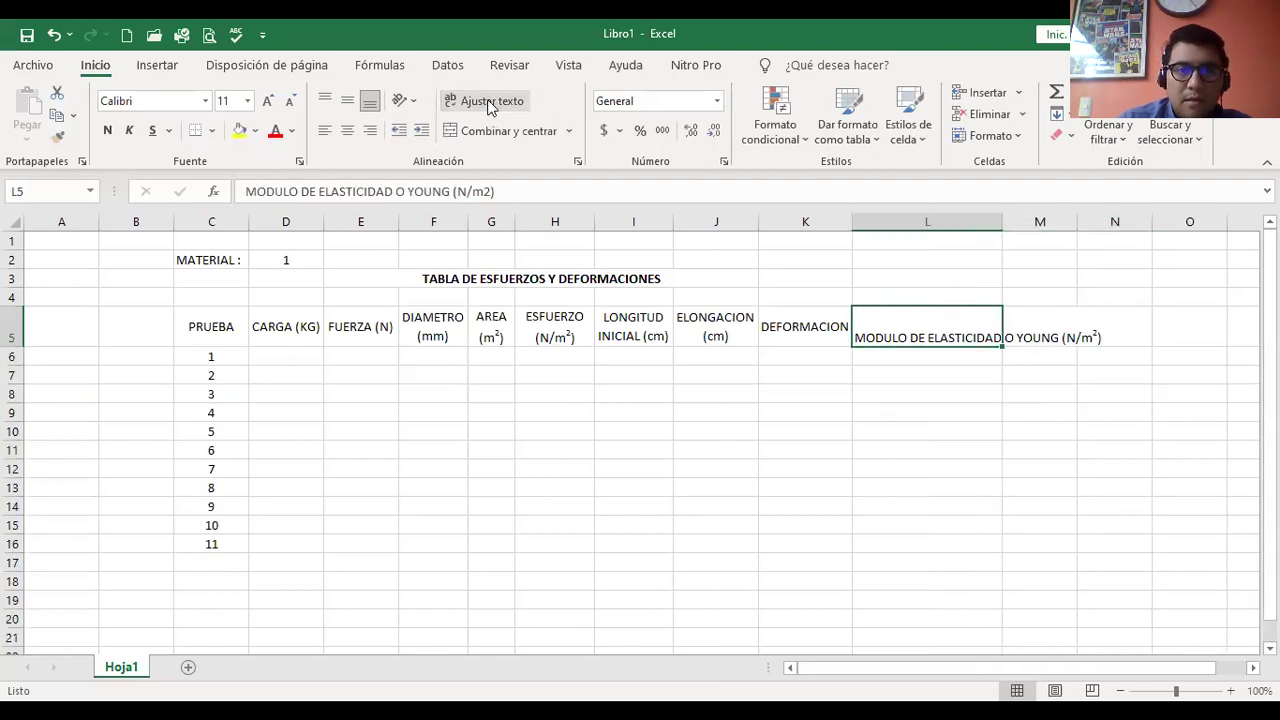
{"action": "double_click", "coordinate": [876, 337]}
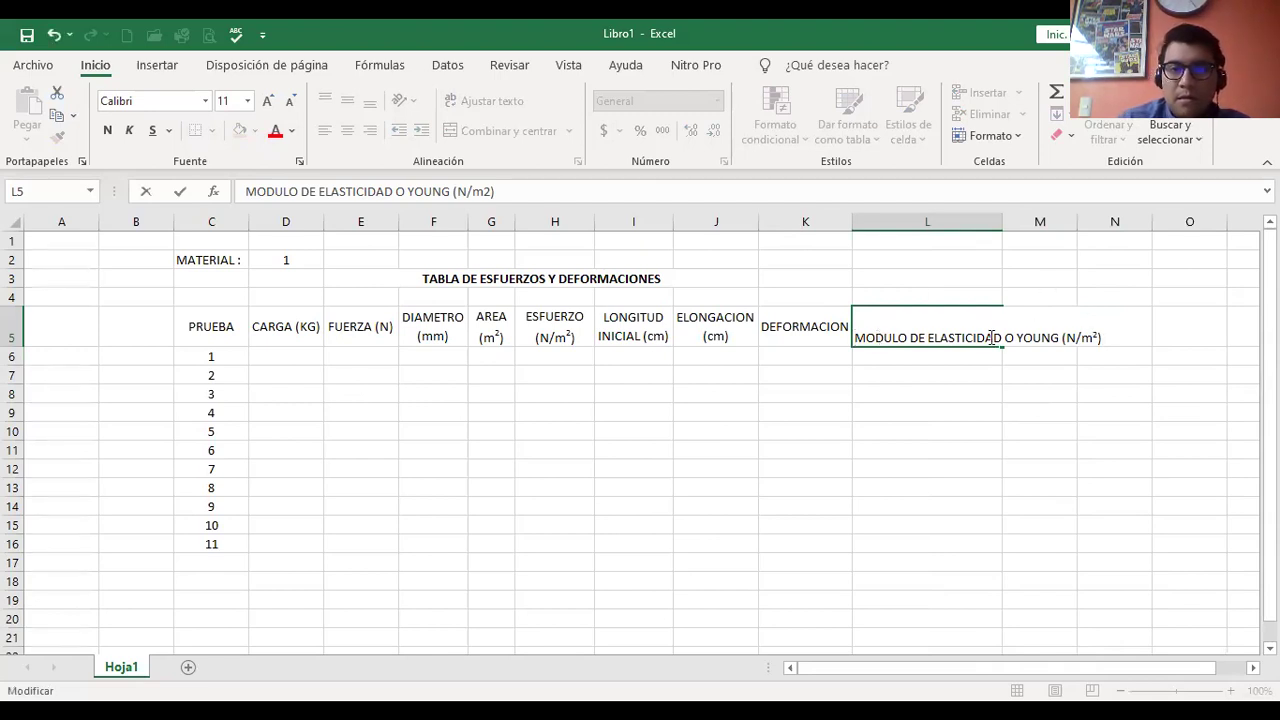
{"action": "left_click", "coordinate": [988, 370]}
{"action": "left_click", "coordinate": [980, 337]}
{"action": "left_click", "coordinate": [463, 104]}
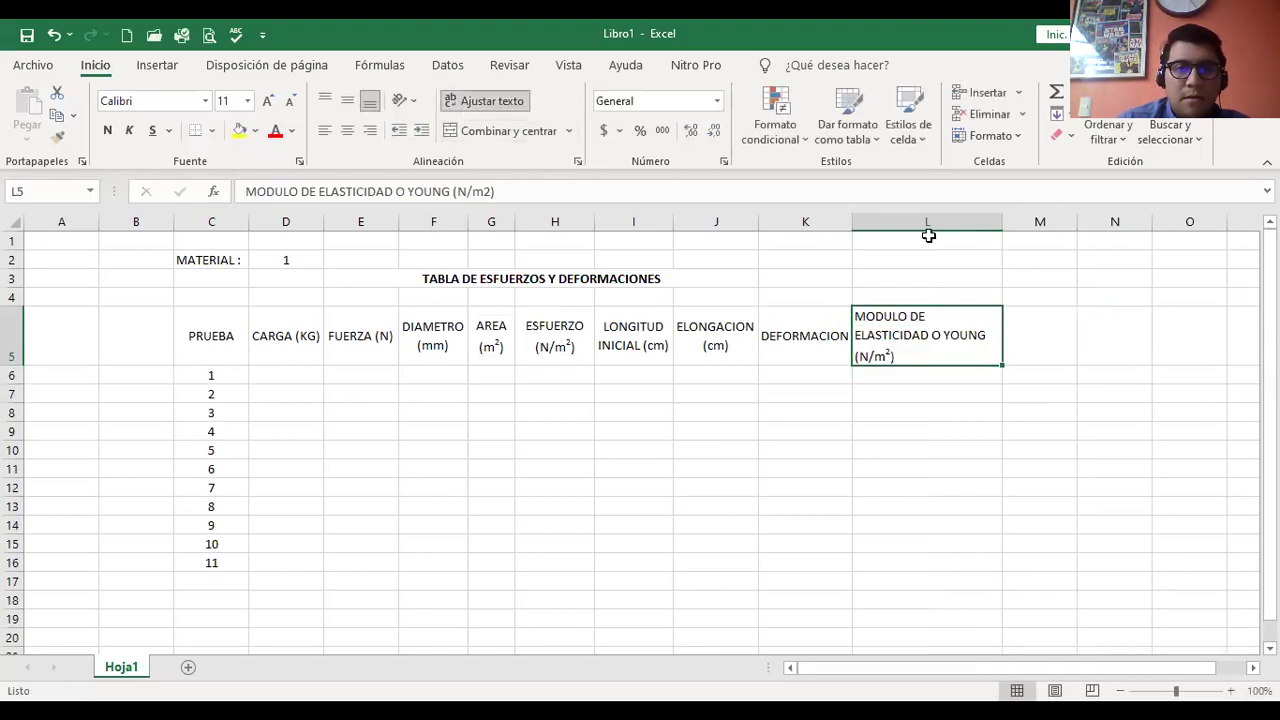
Fit column L so its heading breaks before "O YOUNG", and centre the heading horizontally and vertically.
{"action": "left_click_drag", "start_coordinate": [1000, 224], "coordinate": [1018, 218]}
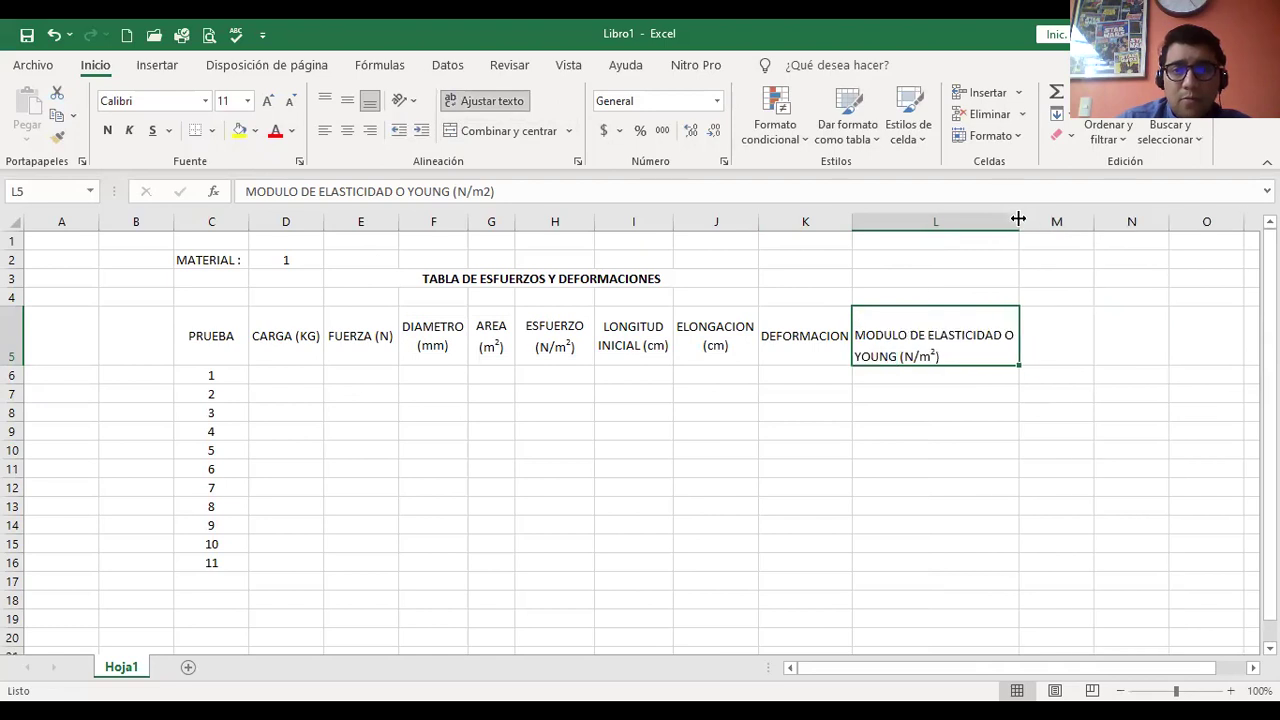
{"action": "left_click", "coordinate": [345, 130]}
{"action": "left_click", "coordinate": [347, 102]}
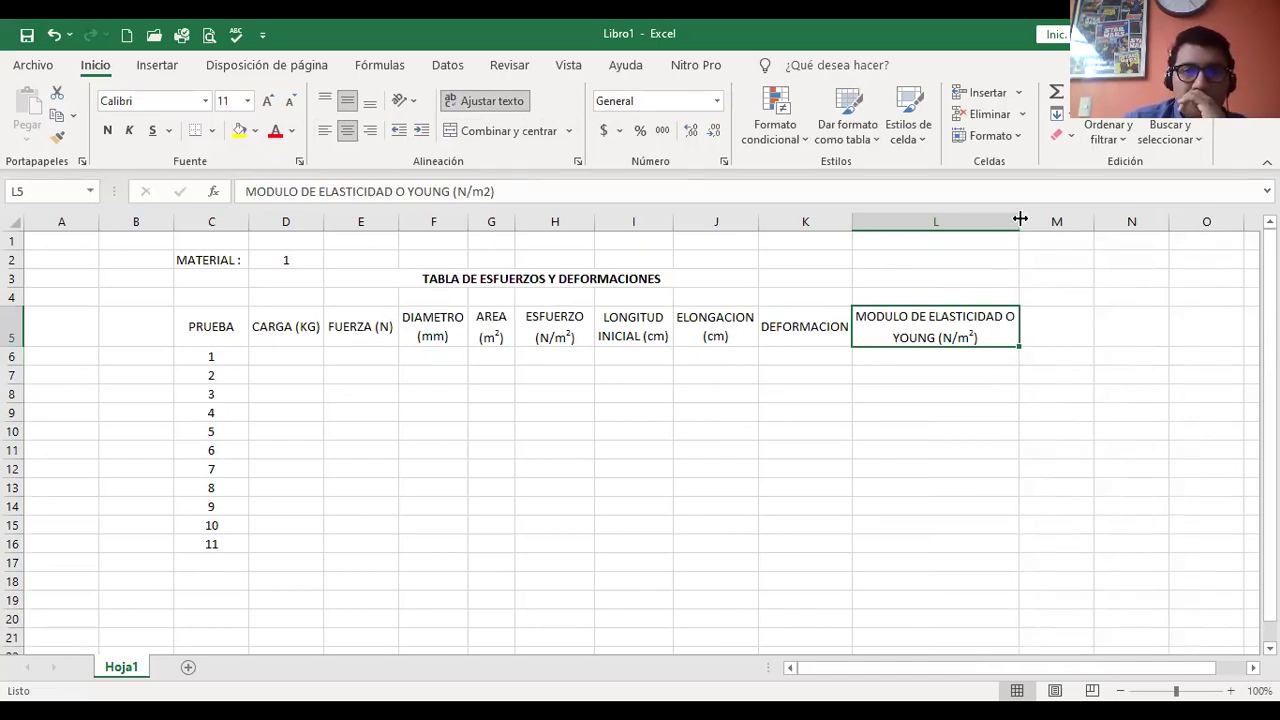
{"action": "left_click_drag", "start_coordinate": [1020, 218], "coordinate": [1011, 218]}
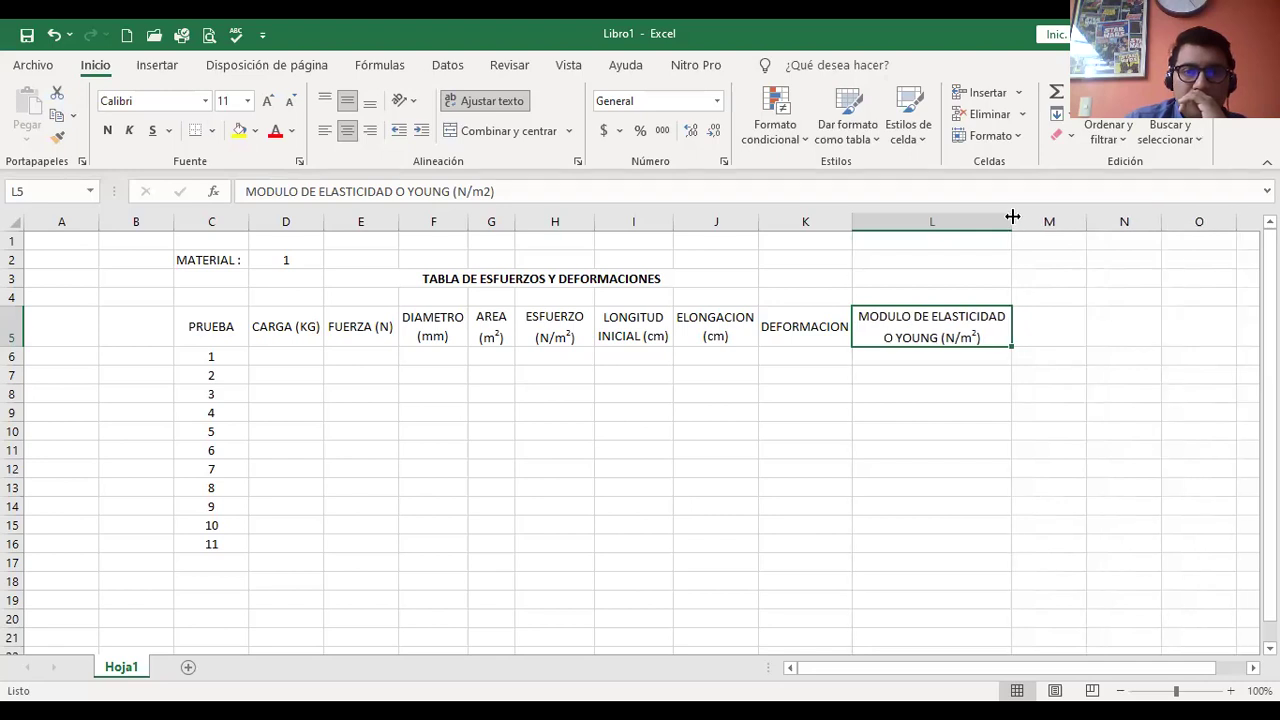
Fill the heading row C5:L5 with grey.
{"action": "left_click", "coordinate": [463, 390]}
{"action": "left_click_drag", "start_coordinate": [240, 335], "coordinate": [946, 335]}
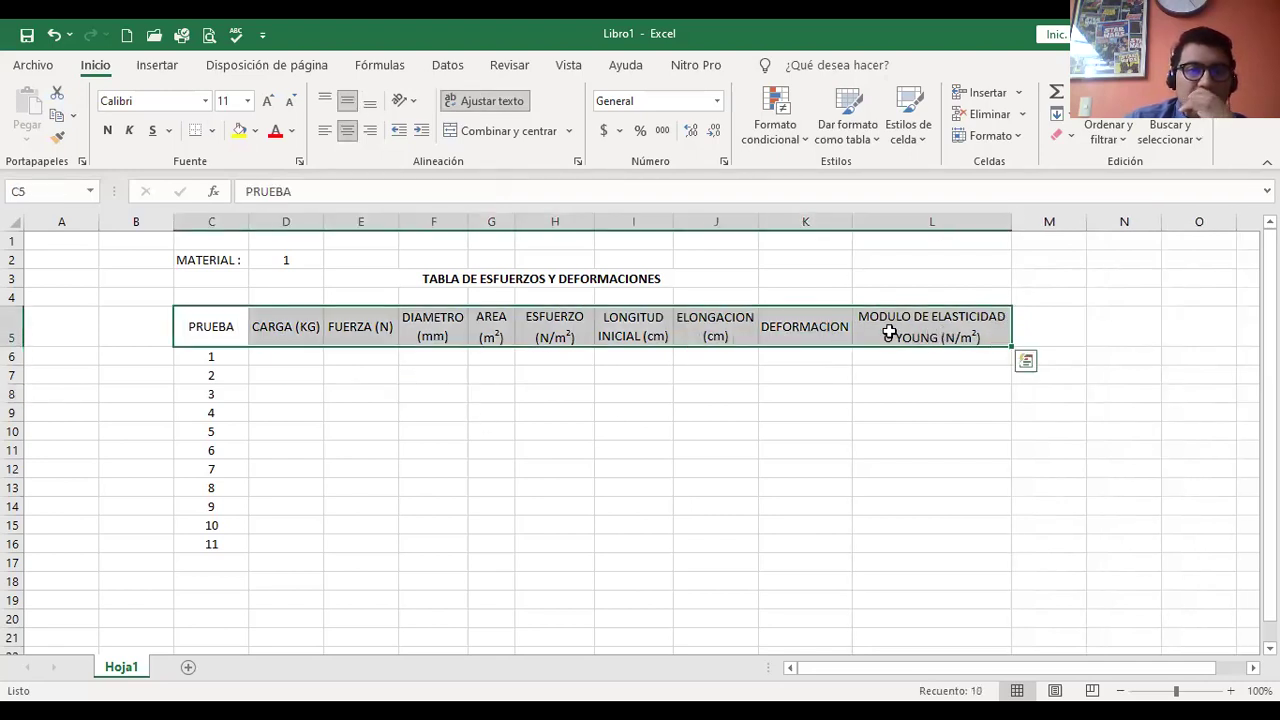
{"action": "left_click", "coordinate": [256, 133]}
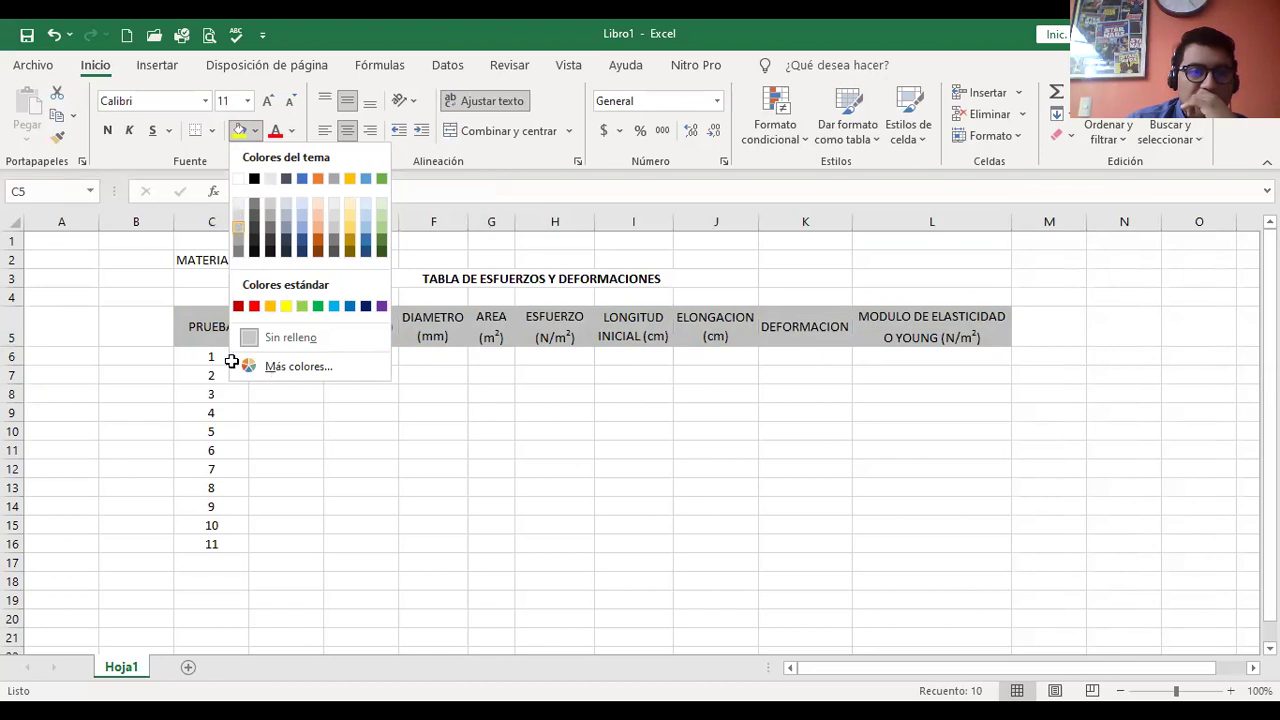
{"action": "left_click_drag", "start_coordinate": [211, 330], "coordinate": [217, 529]}
{"action": "left_click", "coordinate": [274, 502]}
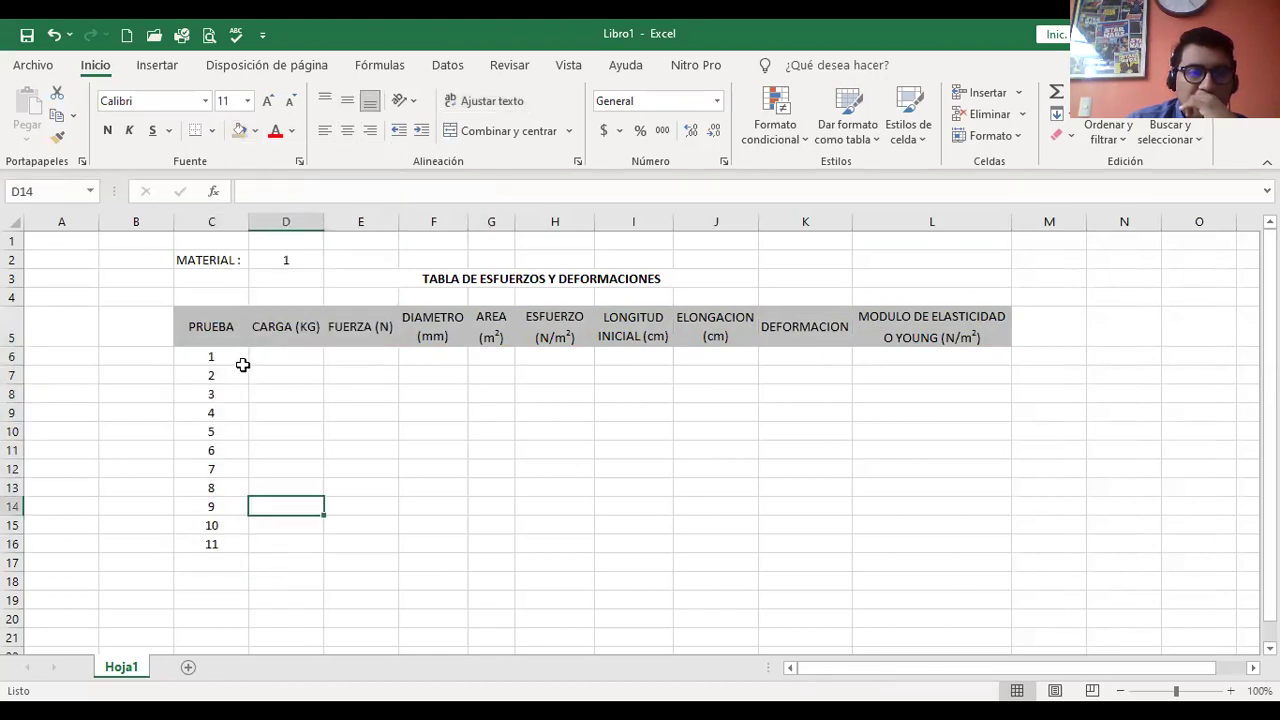
{"action": "left_click_drag", "start_coordinate": [226, 329], "coordinate": [940, 534]}
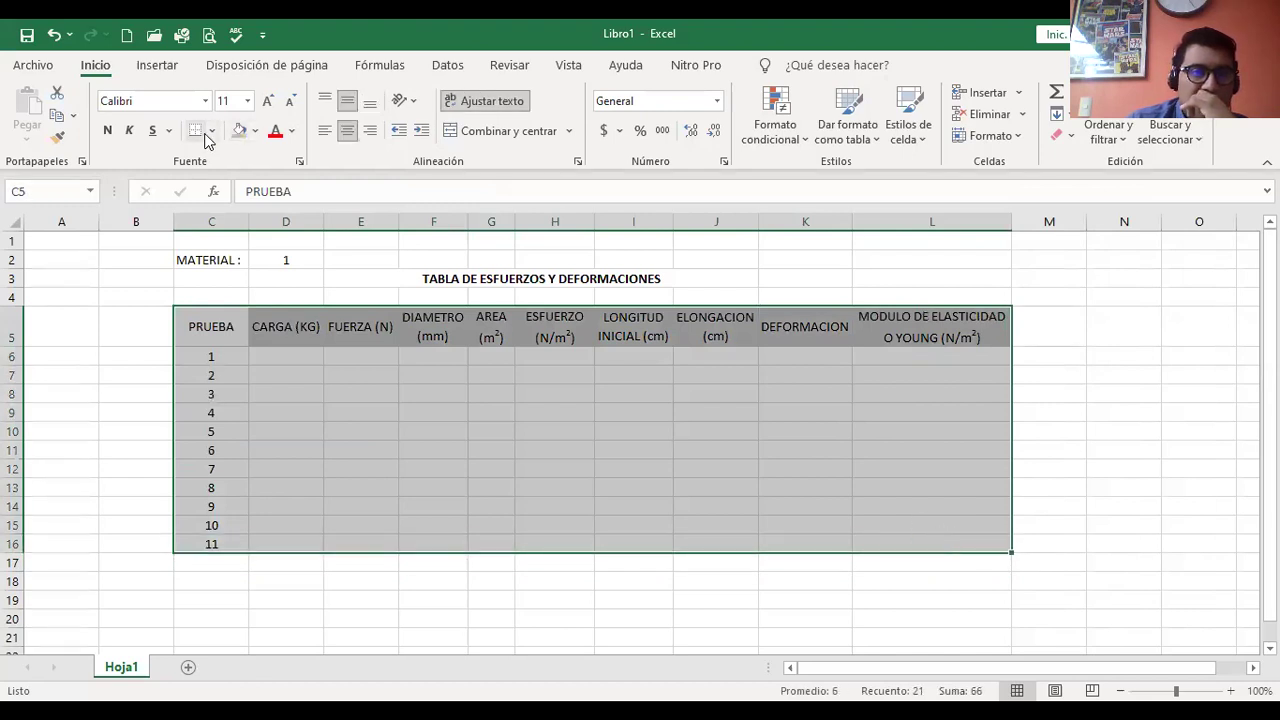
{"action": "left_click", "coordinate": [476, 432]}
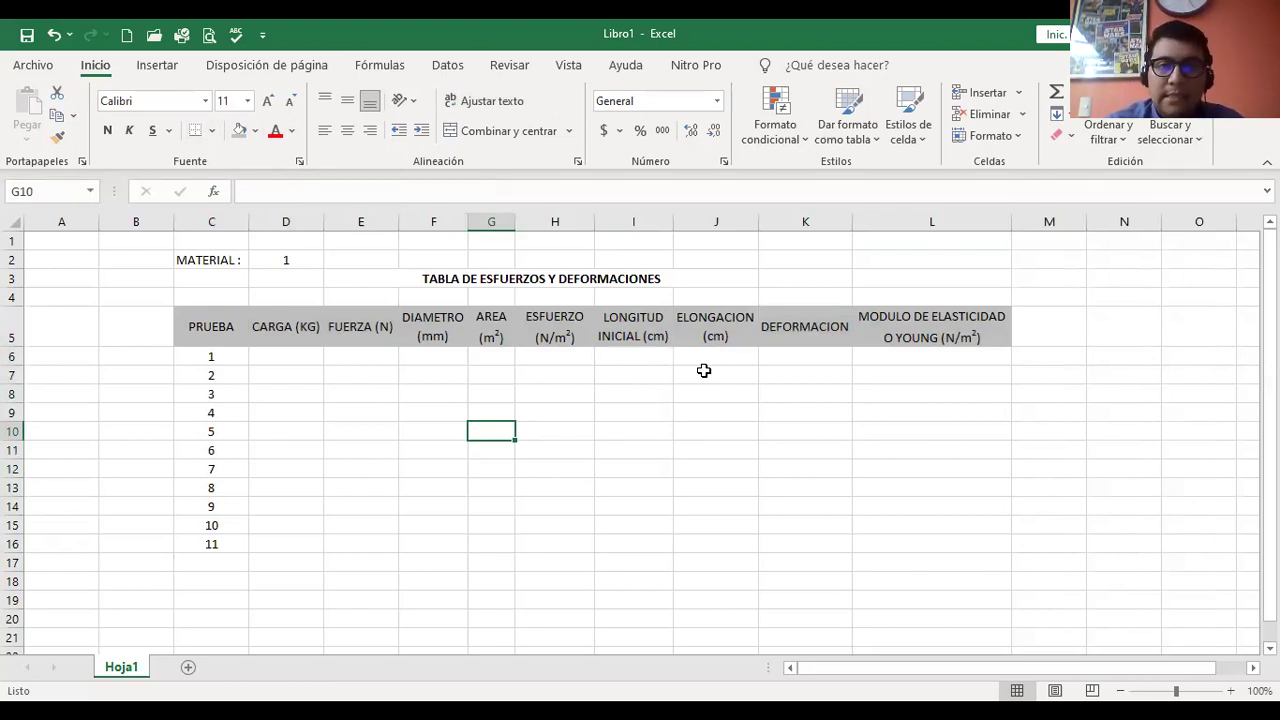
Enter the loads 2, 3, 4.5, 6, 7 and 8 for tests 1 to 6 in D6:D11.
{"action": "key", "text": "Left"}
{"action": "key", "text": "Left"}
{"action": "key", "text": "Up"}
{"action": "key", "text": "Up"}
{"action": "key", "text": "Up"}
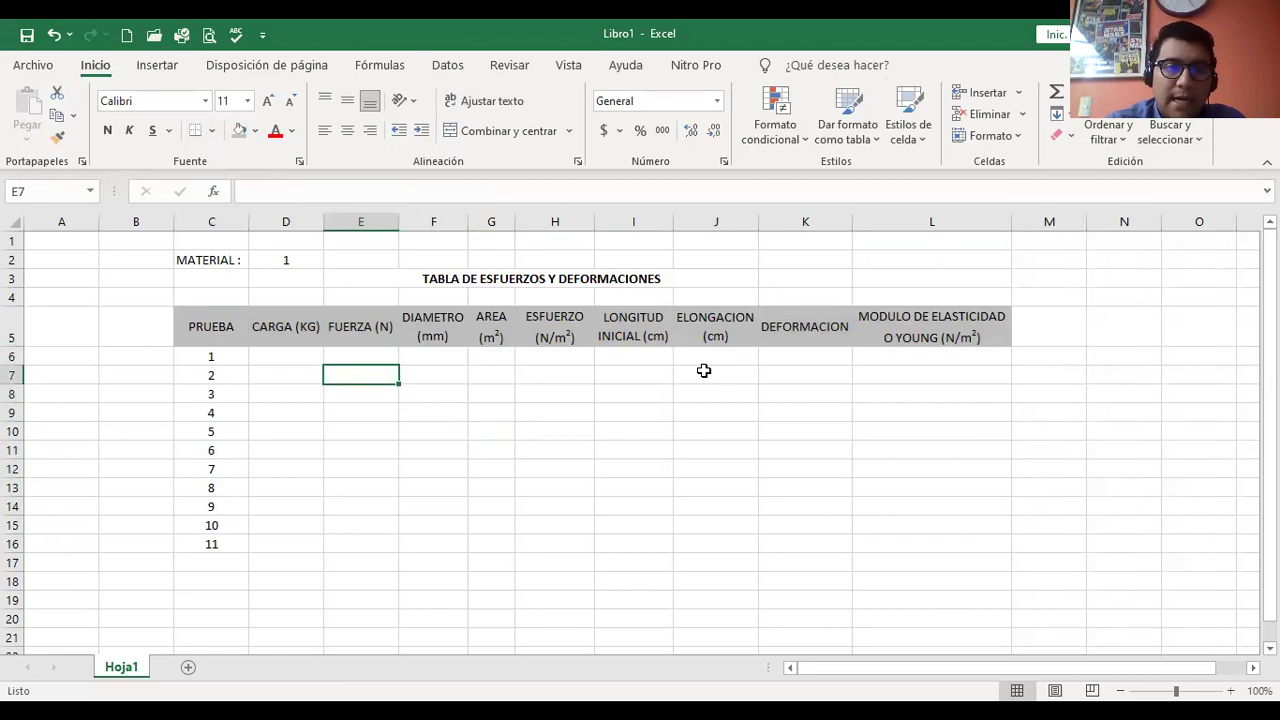
{"action": "key", "text": "Left"}
{"action": "key", "text": "Up"}
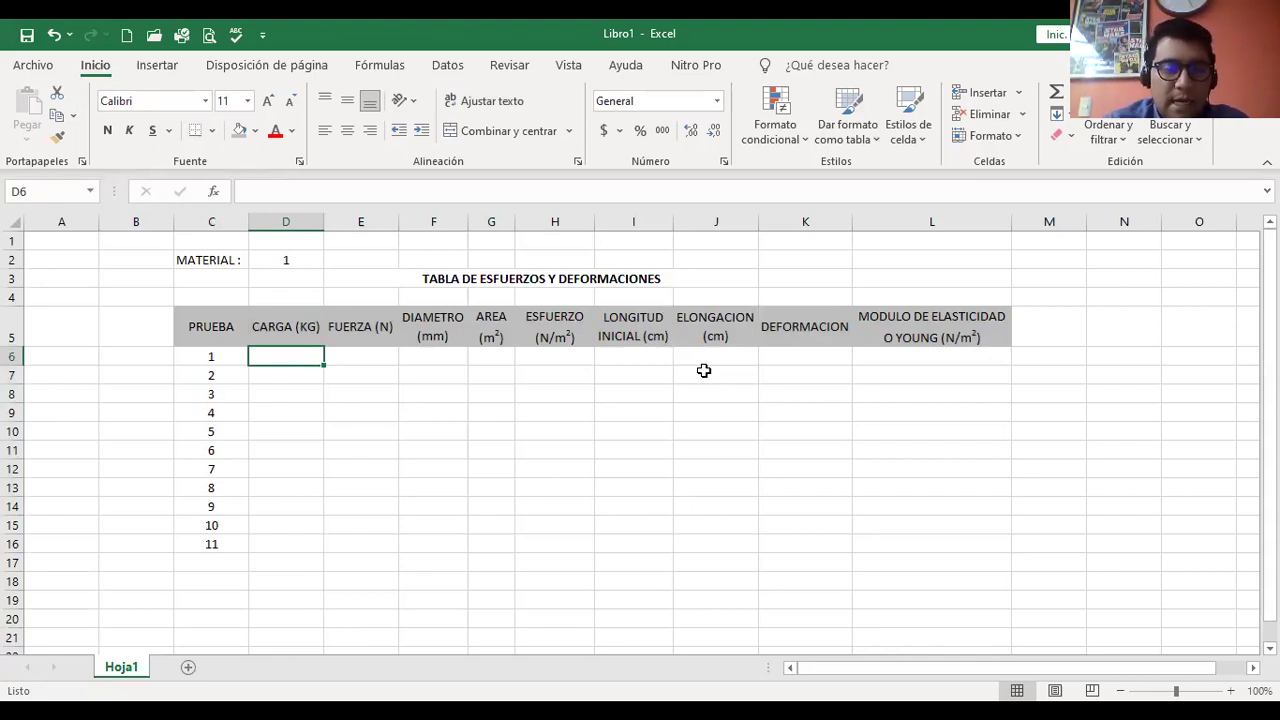
{"action": "type", "text": "2"}
{"action": "key", "text": "Return"}
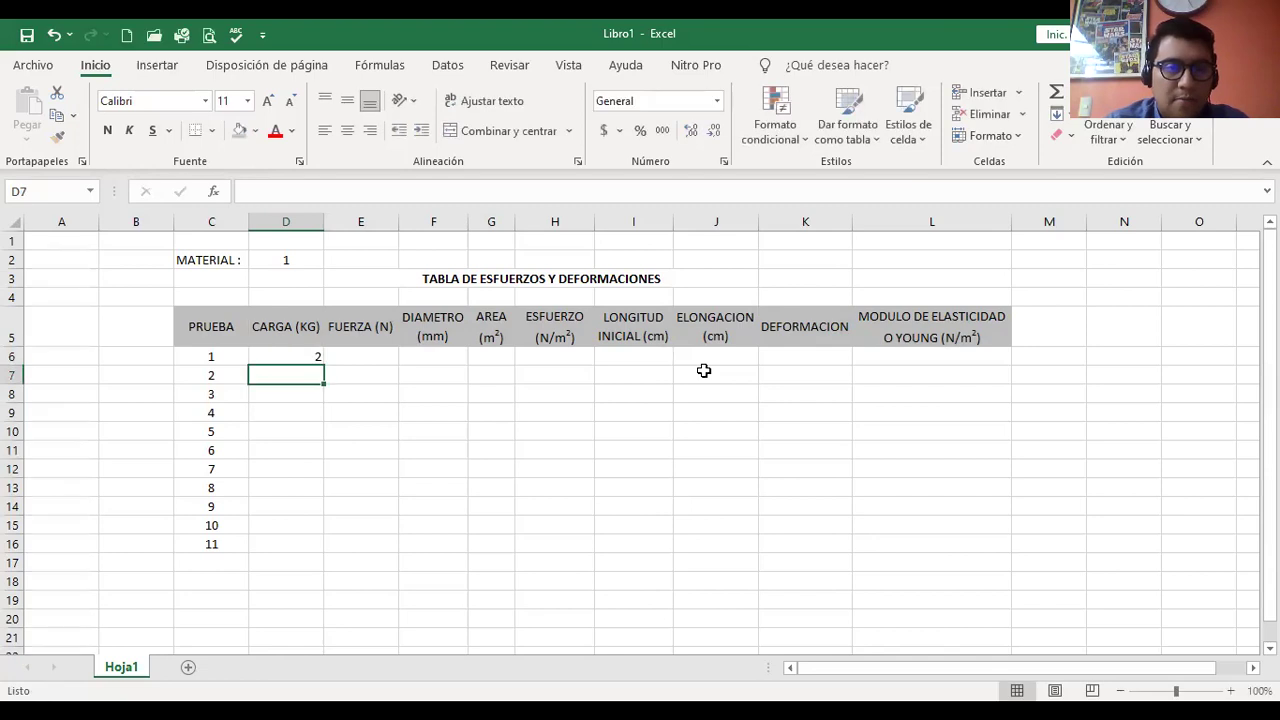
{"action": "type", "text": "3"}
{"action": "key", "text": "Return"}
{"action": "type", "text": "4.5"}
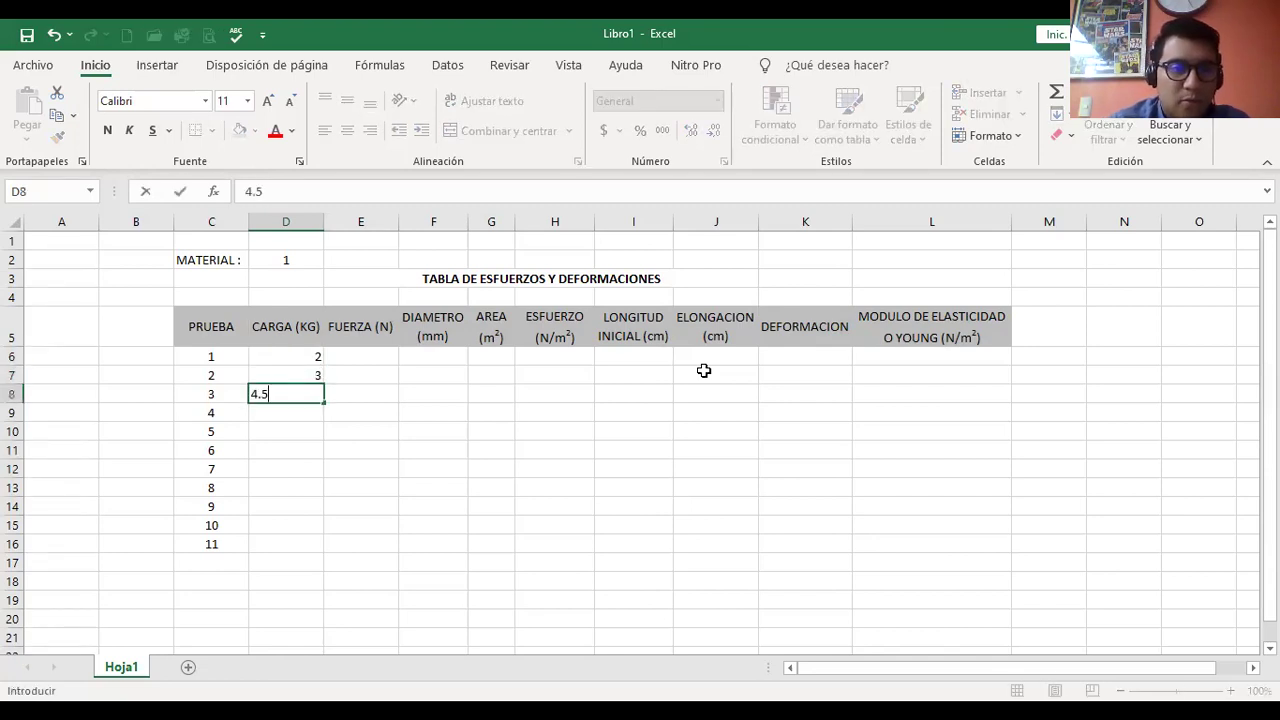
{"action": "key", "text": "Return"}
{"action": "type", "text": "6"}
{"action": "key", "text": "Return"}
{"action": "key", "text": "Return"}
{"action": "type", "text": "8"}
{"action": "key", "text": "Return"}
Replace the load of test 6 with 9 and enter 11, 14, 16 and 18 for tests 7 to 10.
{"action": "key", "text": "Up"}
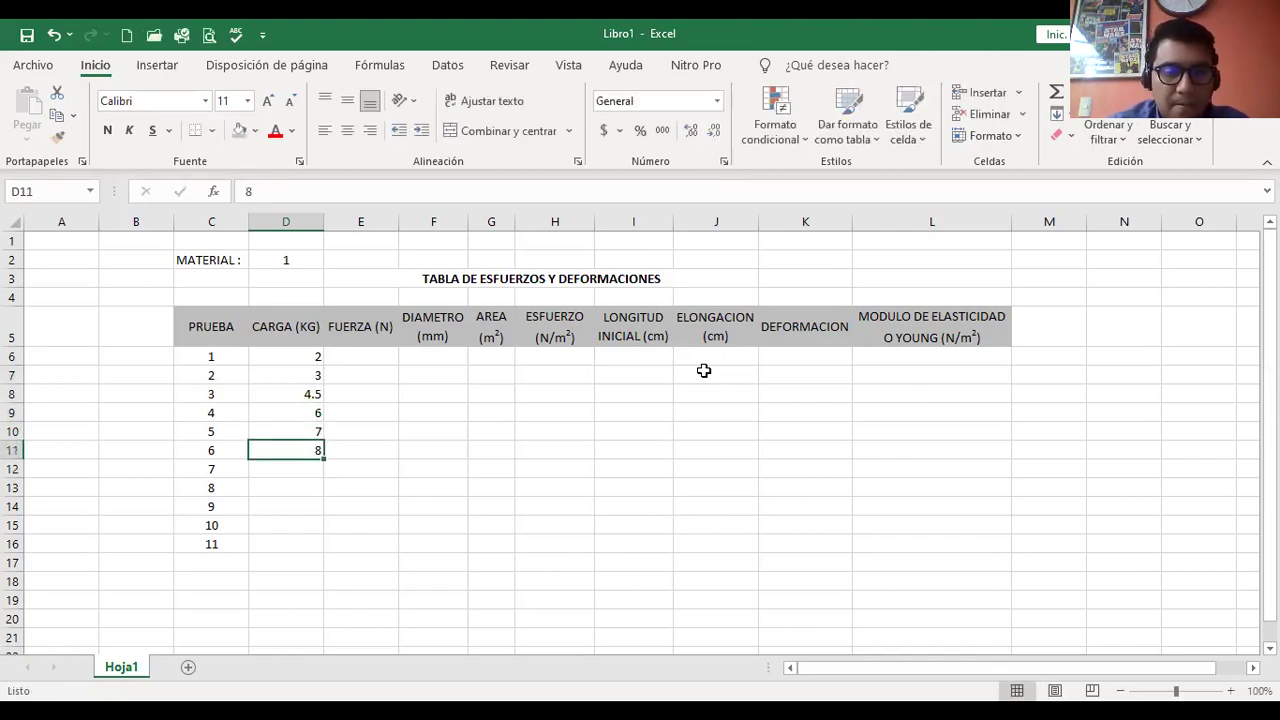
{"action": "type", "text": "9"}
{"action": "key", "text": "Return"}
{"action": "type", "text": "11"}
{"action": "key", "text": "Return"}
{"action": "type", "text": "1"}
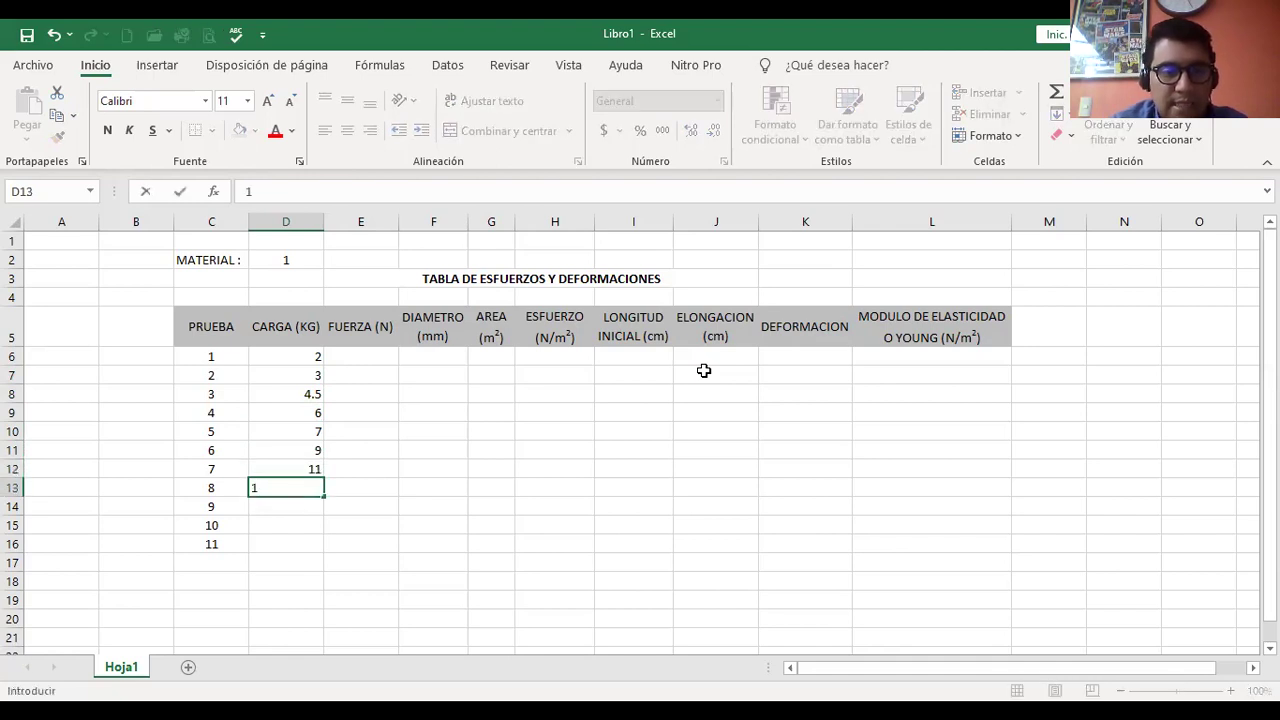
{"action": "type", "text": "4"}
{"action": "key", "text": "Return"}
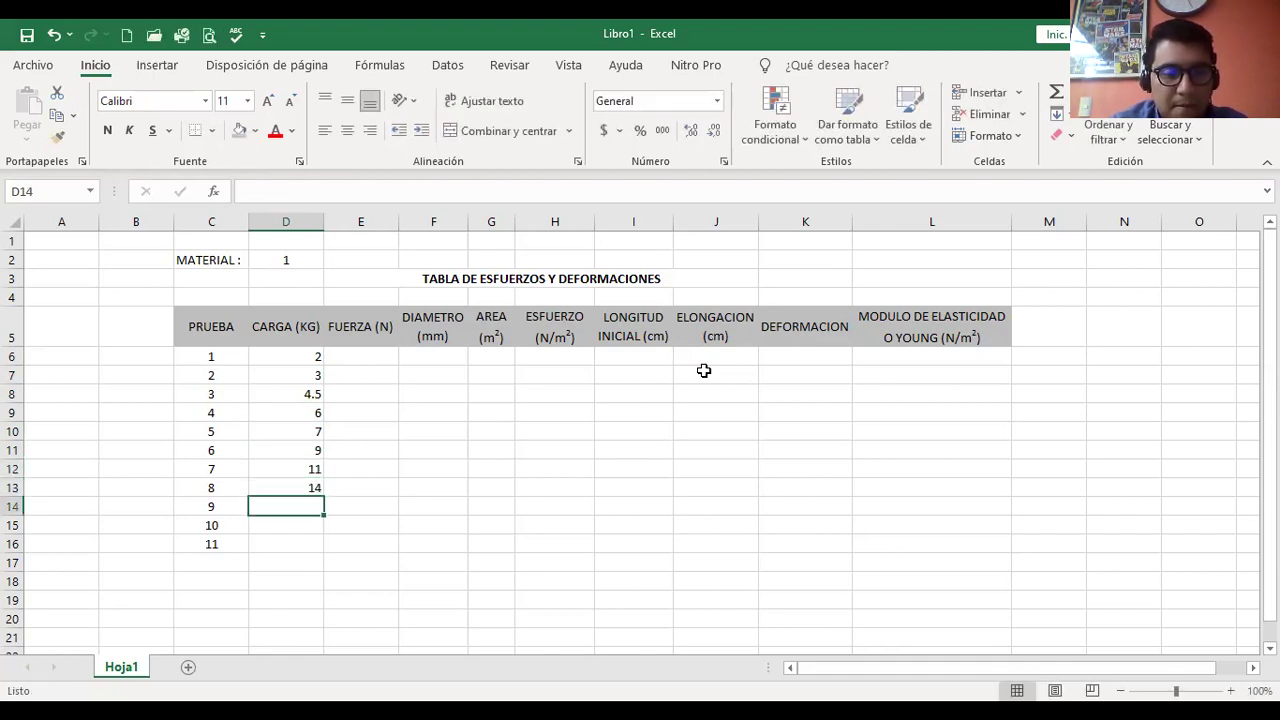
{"action": "type", "text": "16"}
{"action": "key", "text": "Return"}
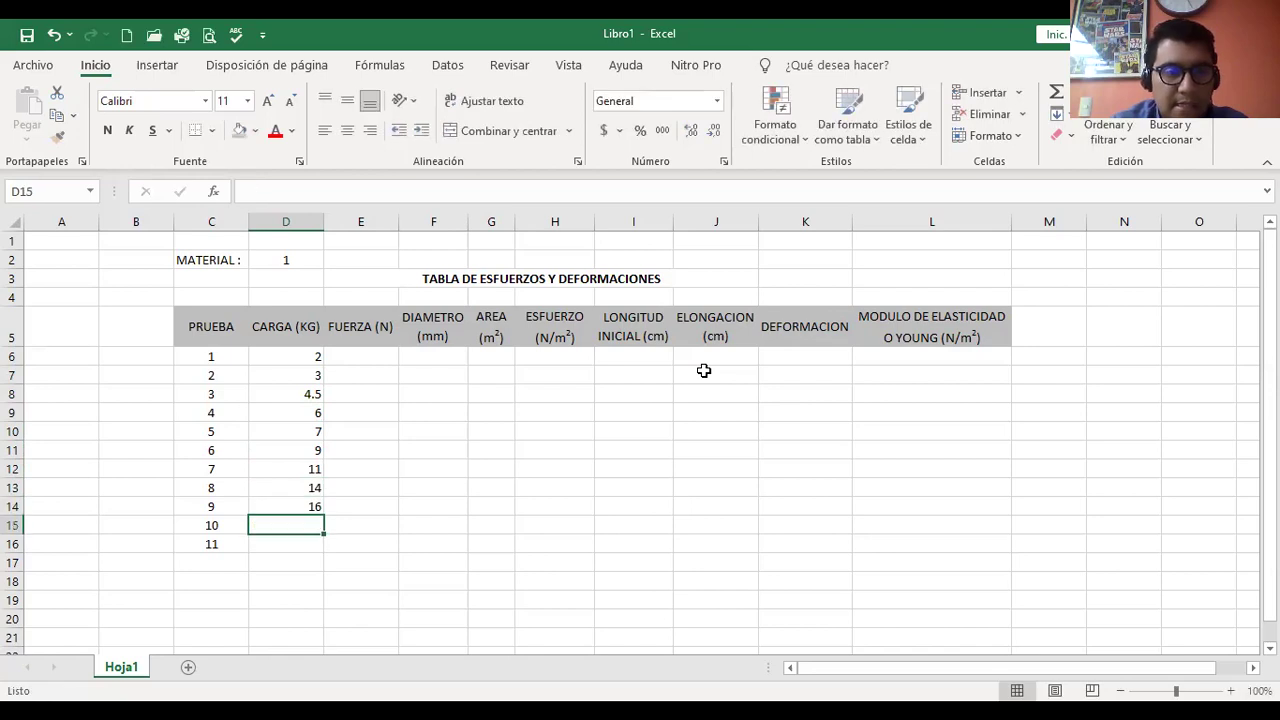
{"action": "type", "text": "18"}
{"action": "key", "text": "Return"}
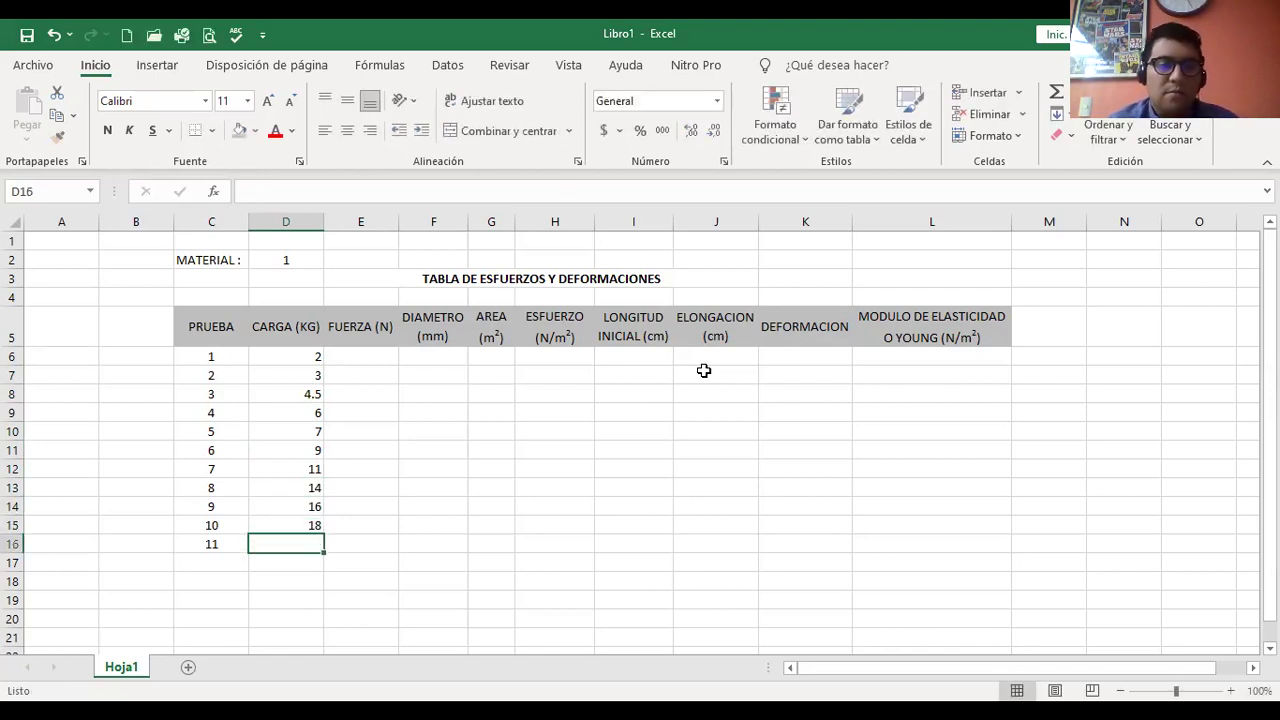
Delete test number 11 from cell C16 and go to the first FUERZA cell, E6.
{"action": "key", "text": "Left"}
{"action": "key", "text": "Delete"}
{"action": "key", "text": "Right"}
{"action": "key", "text": "Up"}
{"action": "key", "text": "Right"}
{"action": "key", "text": "Up"}
{"action": "key", "text": "Up"}
{"action": "key", "text": "Up"}
{"action": "key", "text": "Up"}
{"action": "key", "text": "Up"}
{"action": "key", "text": "Up"}
{"action": "key", "text": "Up"}
{"action": "key", "text": "Up"}
{"action": "key", "text": "Up"}
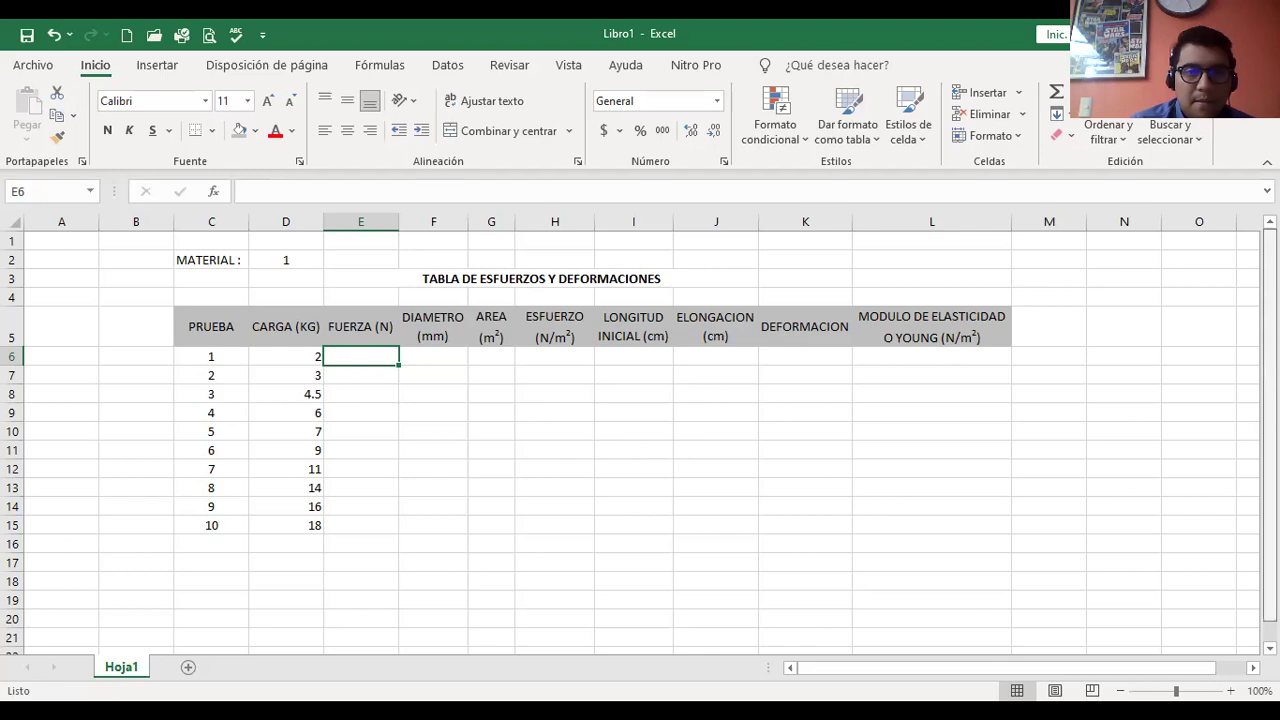
{"action": "right_click", "coordinate": [1268, 438]}
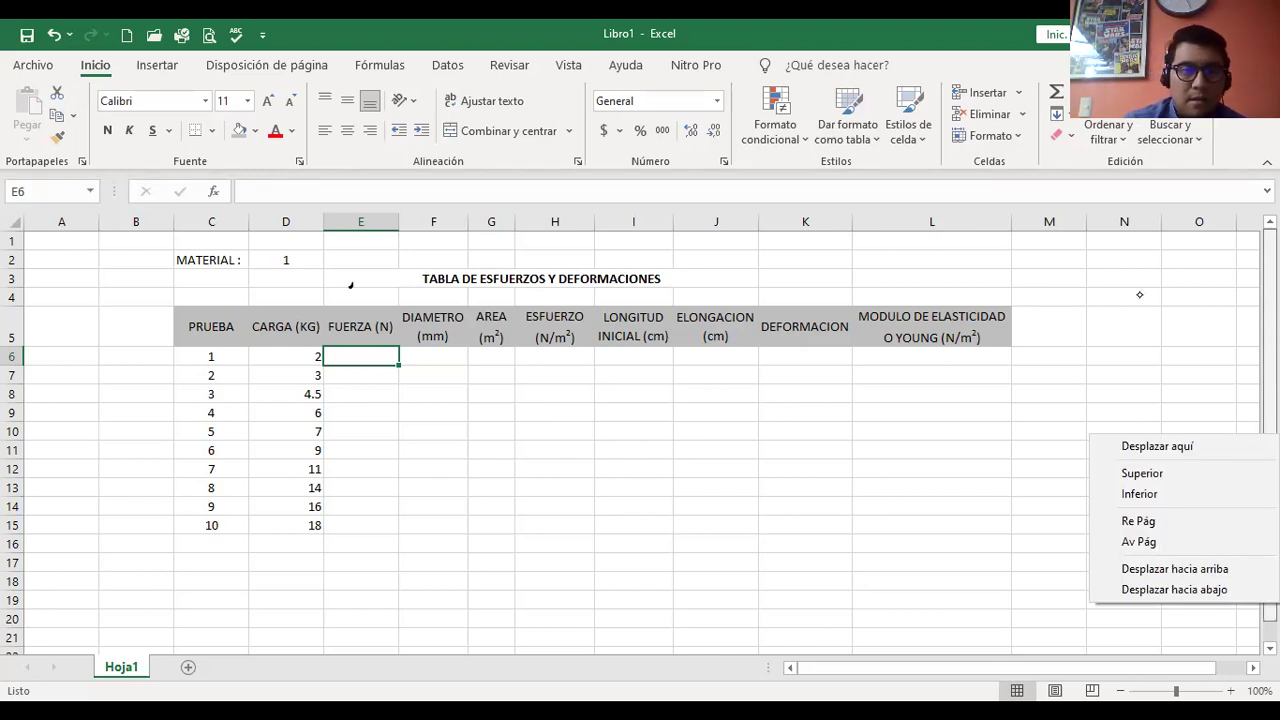
{"action": "left_click", "coordinate": [354, 287]}
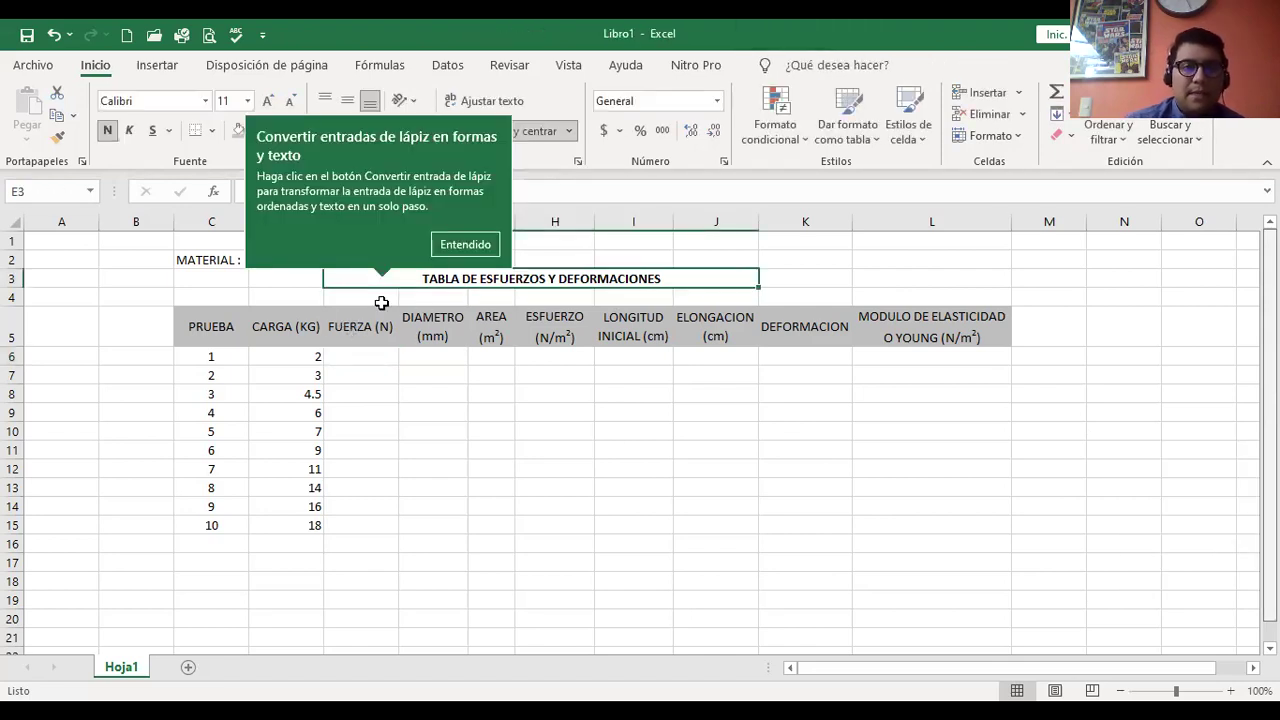
{"action": "left_click", "coordinate": [361, 394]}
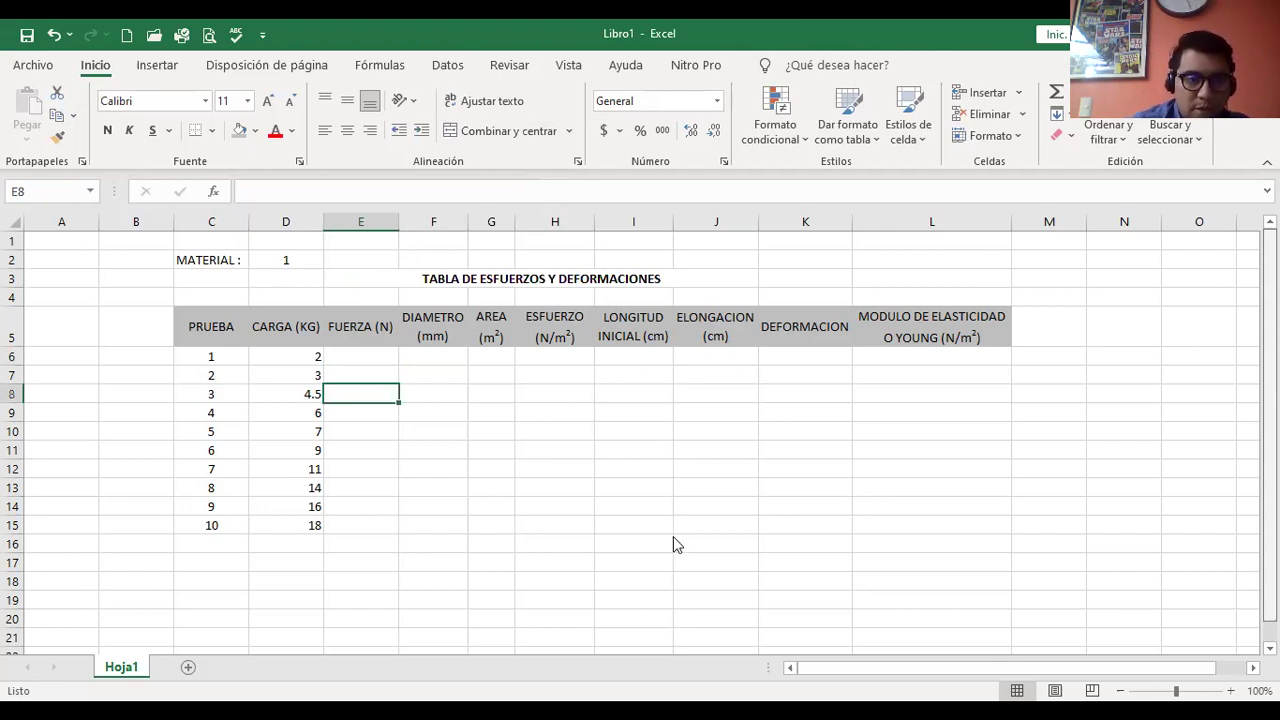
Draw an ink arrow up to the FUERZA column and handwrite "Carga x grav" and "(kg)(9.81 m/s²) = N" beneath the table.
{"action": "mouse_move", "coordinate": [344, 554]}
{"action": "left_mouse_down"}
{"action": "mouse_move", "coordinate": [350, 537]}
{"action": "mouse_move", "coordinate": [359, 552]}
{"action": "mouse_move", "coordinate": [323, 594]}
{"action": "left_mouse_up"}
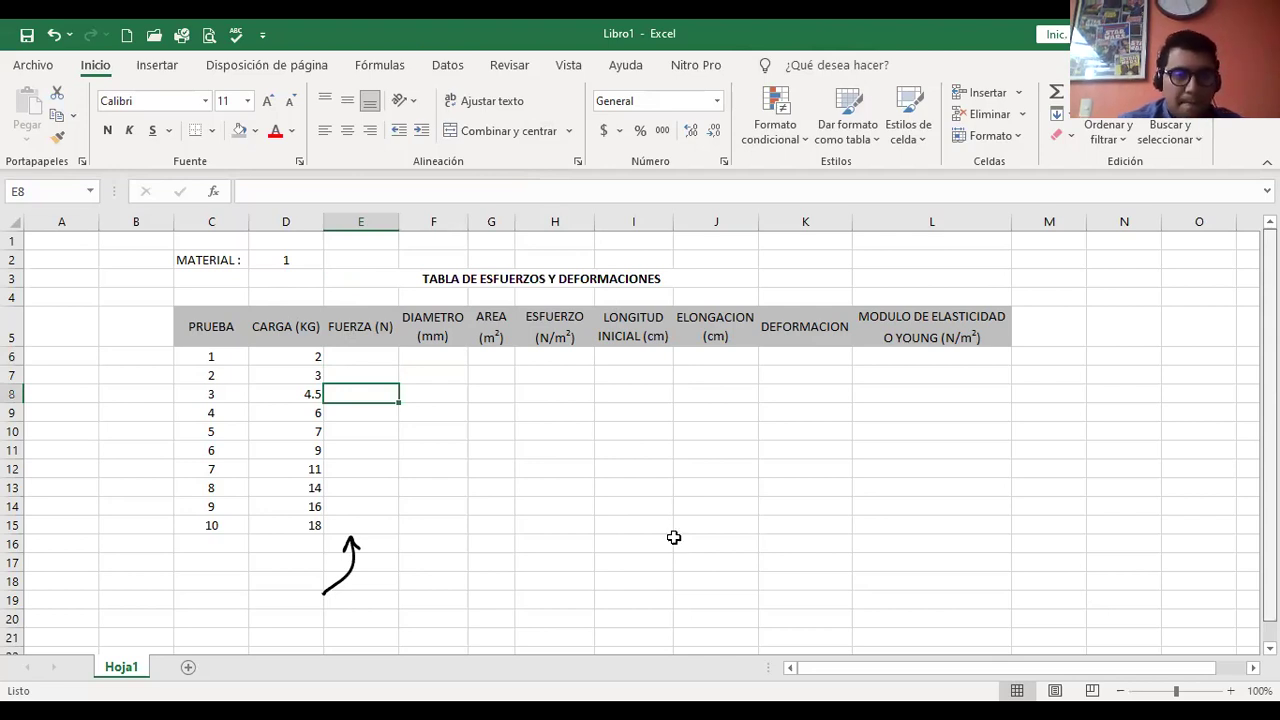
{"action": "mouse_move", "coordinate": [253, 609]}
{"action": "left_mouse_down"}
{"action": "mouse_move", "coordinate": [254, 636]}
{"action": "mouse_move", "coordinate": [275, 606]}
{"action": "mouse_move", "coordinate": [288, 626]}
{"action": "mouse_move", "coordinate": [346, 558]}
{"action": "left_mouse_up"}
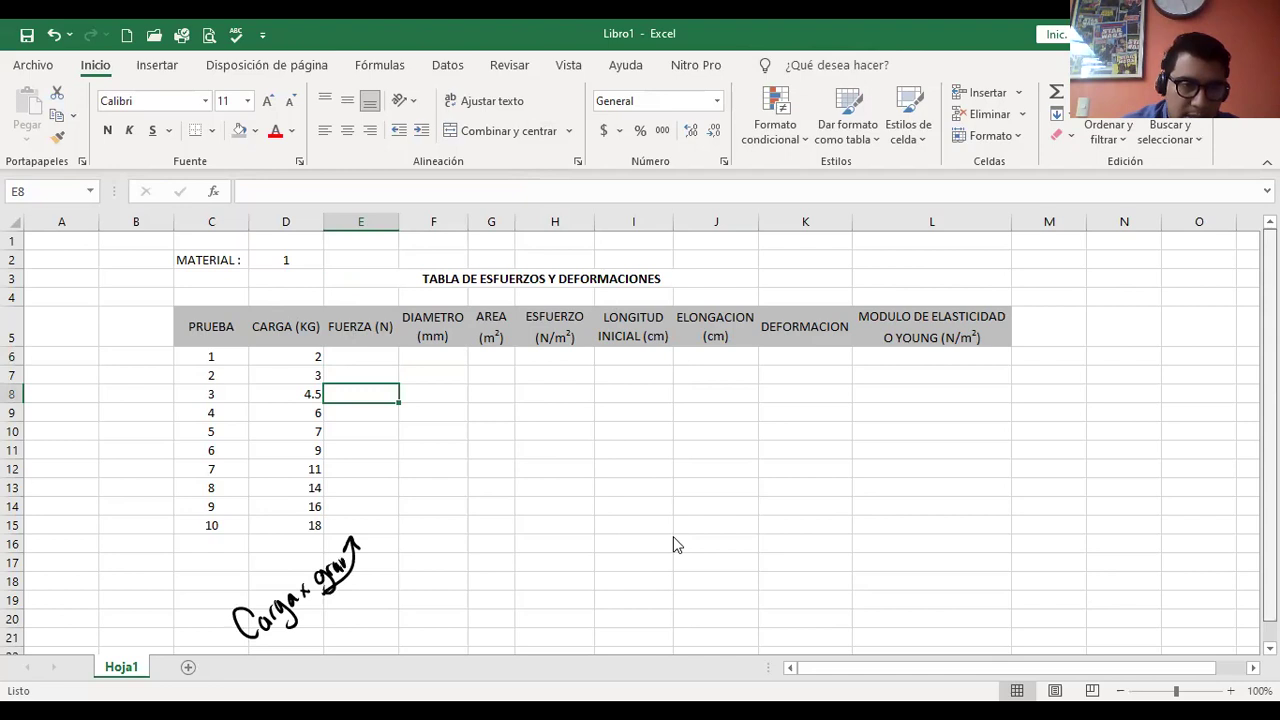
{"action": "mouse_move", "coordinate": [300, 634]}
{"action": "left_mouse_down"}
{"action": "mouse_move", "coordinate": [296, 654]}
{"action": "mouse_move", "coordinate": [300, 642]}
{"action": "left_mouse_up"}
{"action": "mouse_move", "coordinate": [300, 642]}
{"action": "left_mouse_down"}
{"action": "mouse_move", "coordinate": [316, 654]}
{"action": "mouse_move", "coordinate": [286, 654]}
{"action": "mouse_move", "coordinate": [320, 648]}
{"action": "mouse_move", "coordinate": [336, 618]}
{"action": "mouse_move", "coordinate": [360, 614]}
{"action": "mouse_move", "coordinate": [364, 592]}
{"action": "left_mouse_up"}
{"action": "left_click_drag", "start_coordinate": [358, 598], "coordinate": [366, 584]}
{"action": "left_click_drag", "start_coordinate": [364, 582], "coordinate": [378, 578]}
{"action": "mouse_move", "coordinate": [370, 572]}
{"action": "left_mouse_down"}
{"action": "mouse_move", "coordinate": [380, 568]}
{"action": "mouse_move", "coordinate": [390, 596]}
{"action": "mouse_move", "coordinate": [406, 550]}
{"action": "left_mouse_up"}
{"action": "mouse_move", "coordinate": [392, 578]}
{"action": "left_mouse_down"}
{"action": "mouse_move", "coordinate": [410, 552]}
{"action": "mouse_move", "coordinate": [413, 573]}
{"action": "left_mouse_up"}
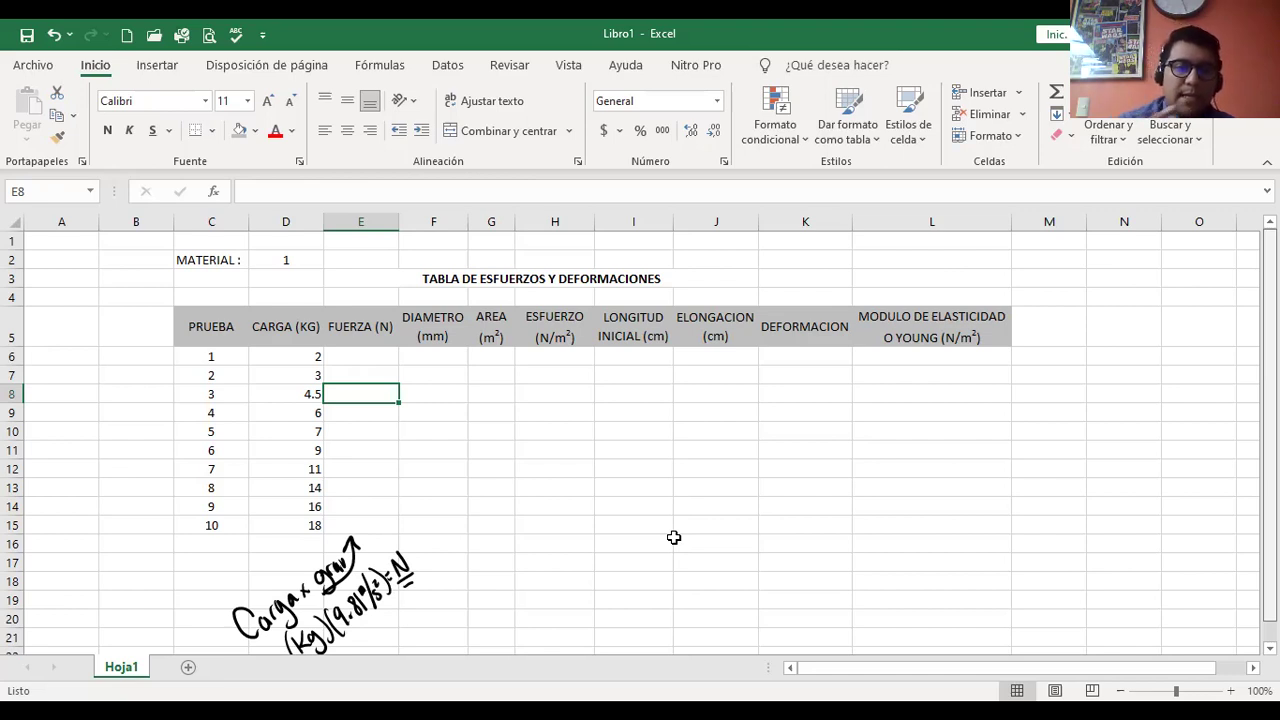
Calculate the force of test 1 in E6 with the formula =D6*9.81.
{"action": "key", "text": "Up"}
{"action": "key", "text": "Up"}
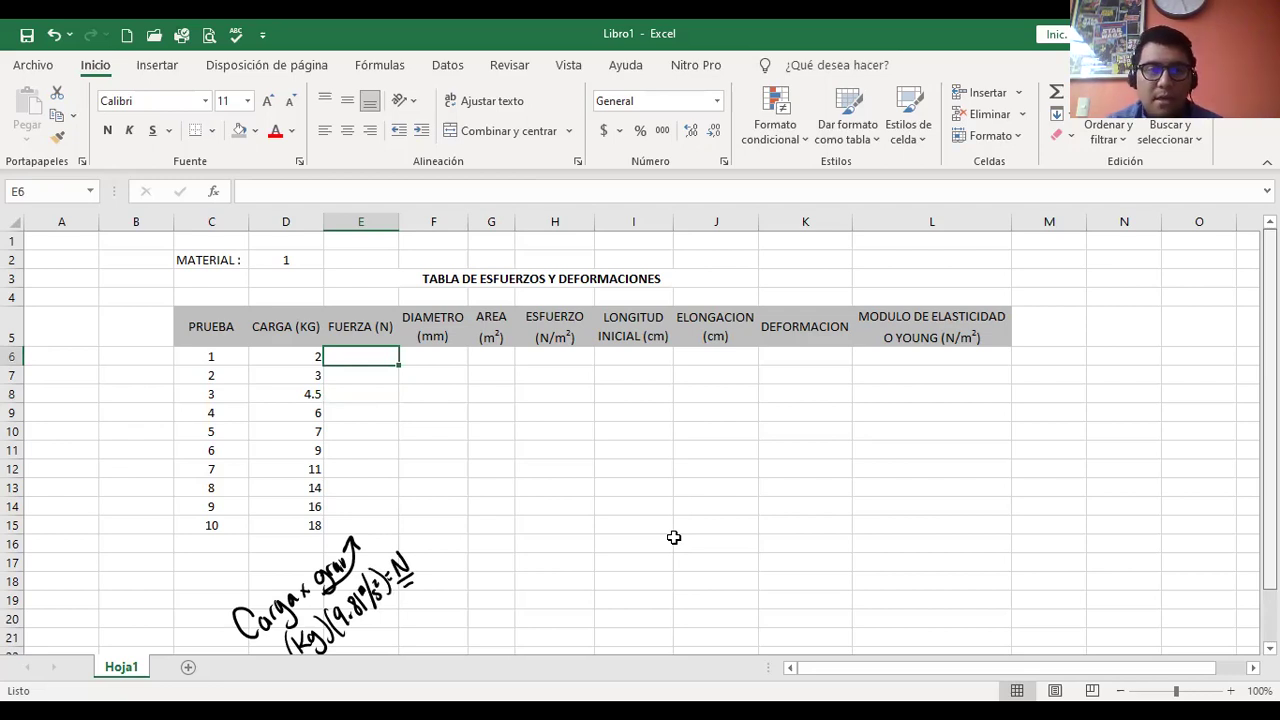
{"action": "type", "text": "="}
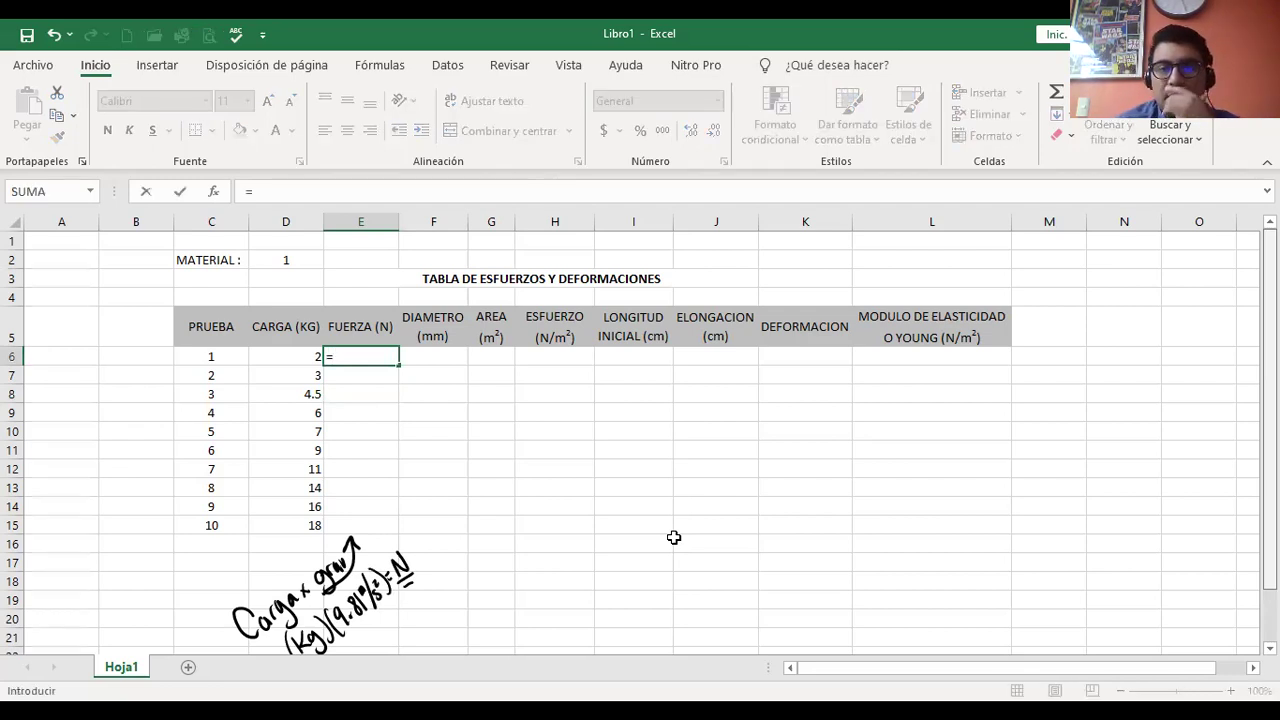
{"action": "key", "text": "Left"}
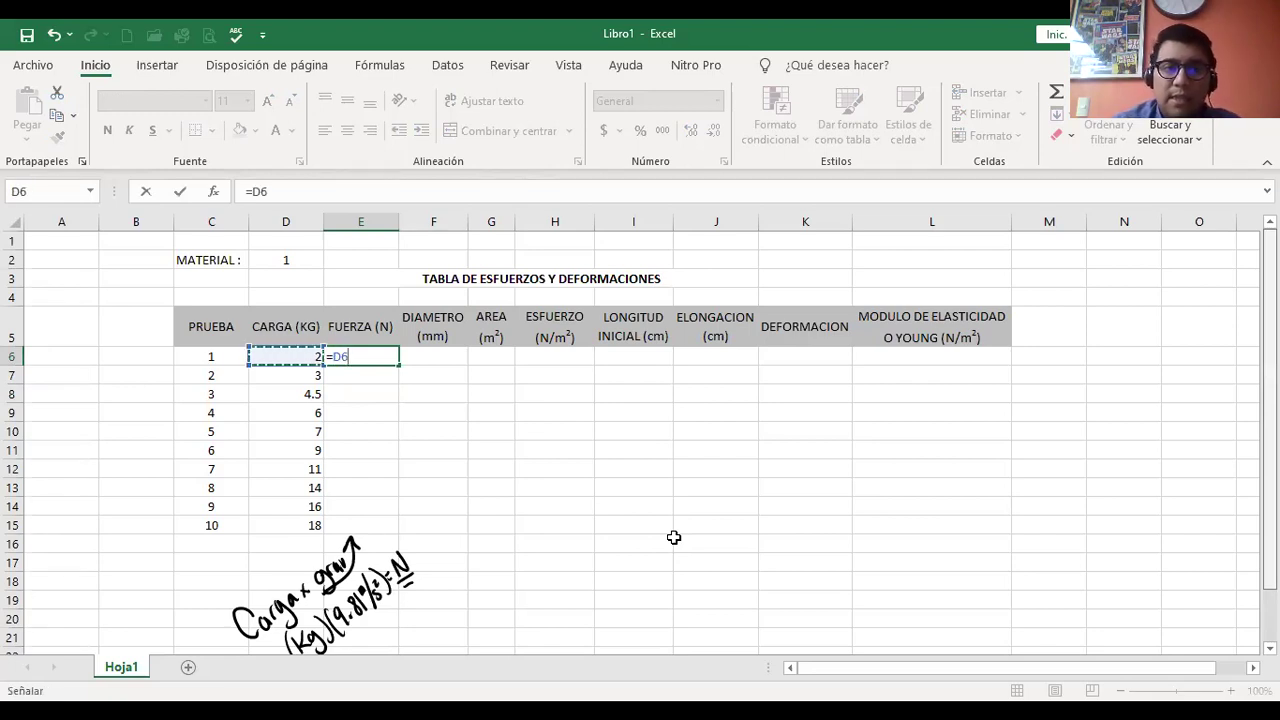
{"action": "type", "text": "*"}
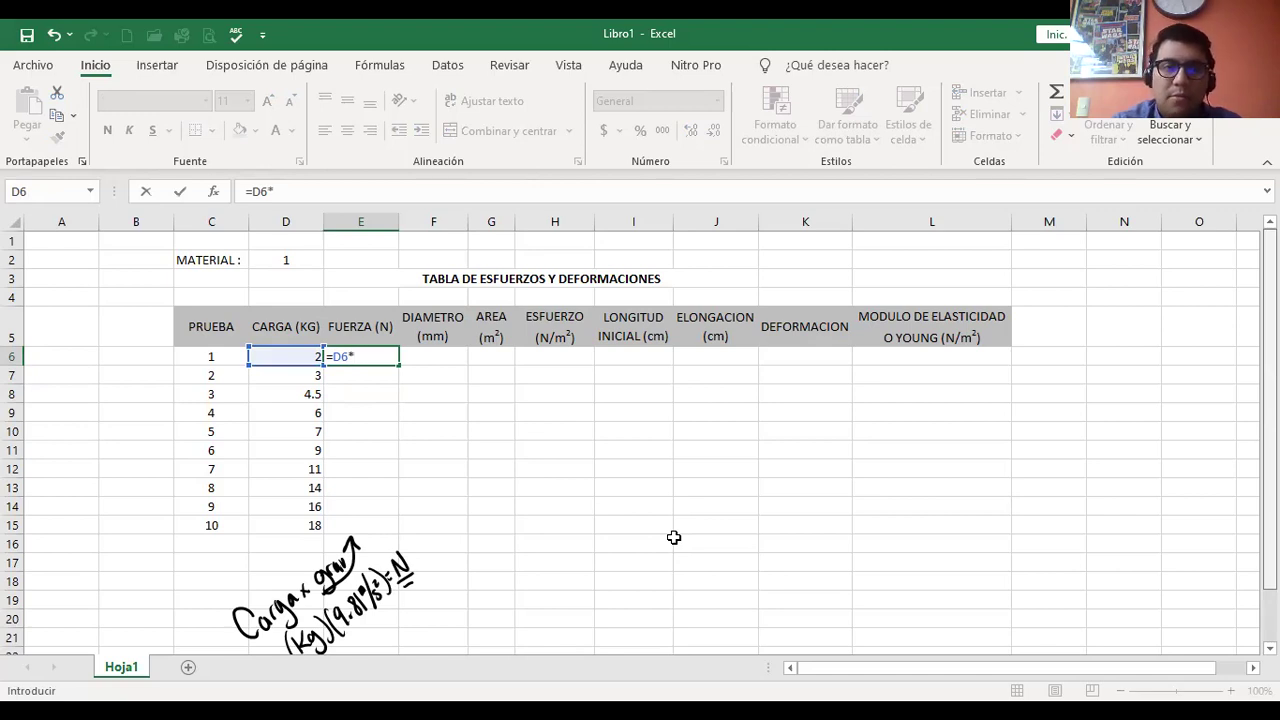
{"action": "type", "text": "9.81"}
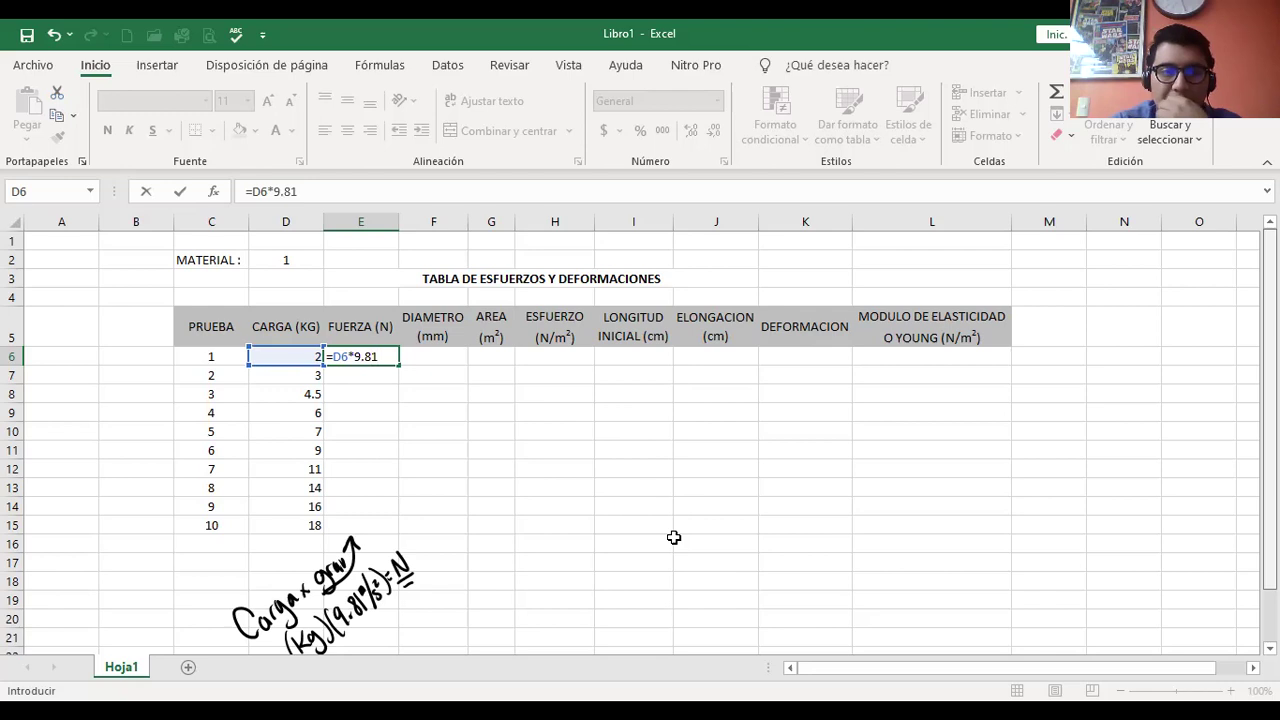
{"action": "key", "text": "Return"}
Fill the force formula from E6 down to E15 for all ten tests, keeping the values unbolded.
{"action": "key", "text": "Up"}
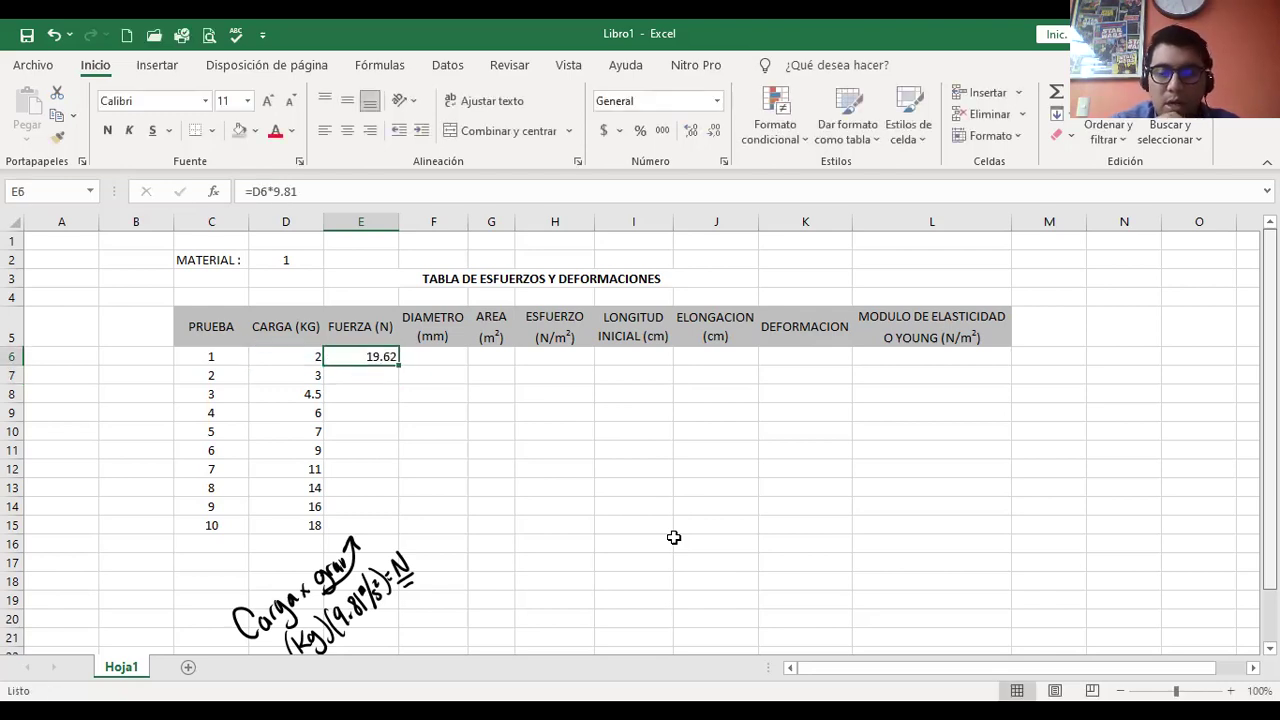
{"action": "key", "text": "shift+Down"}
{"action": "key", "text": "shift+Down"}
{"action": "key", "text": "shift+Down"}
{"action": "key", "text": "shift+Down"}
{"action": "key", "text": "shift+Down"}
{"action": "key", "text": "shift+Down"}
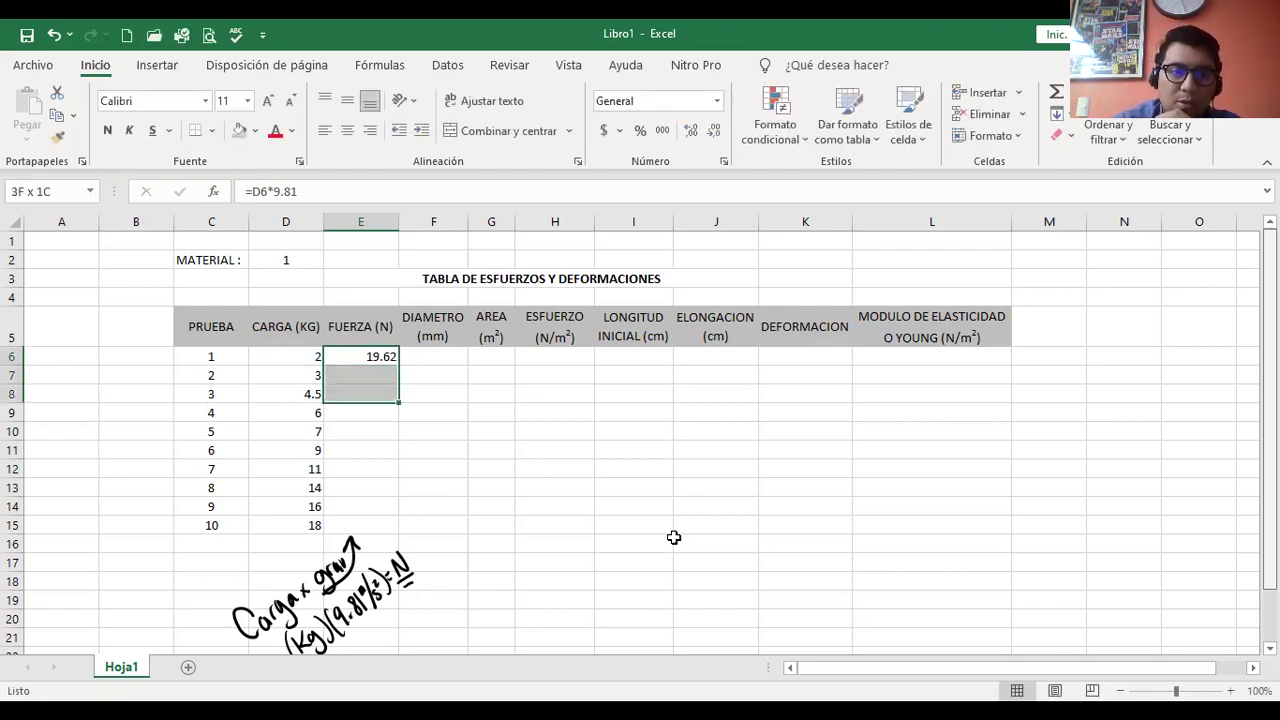
{"action": "key", "text": "shift+Down"}
{"action": "key", "text": "shift+Down"}
{"action": "key", "text": "shift+Down"}
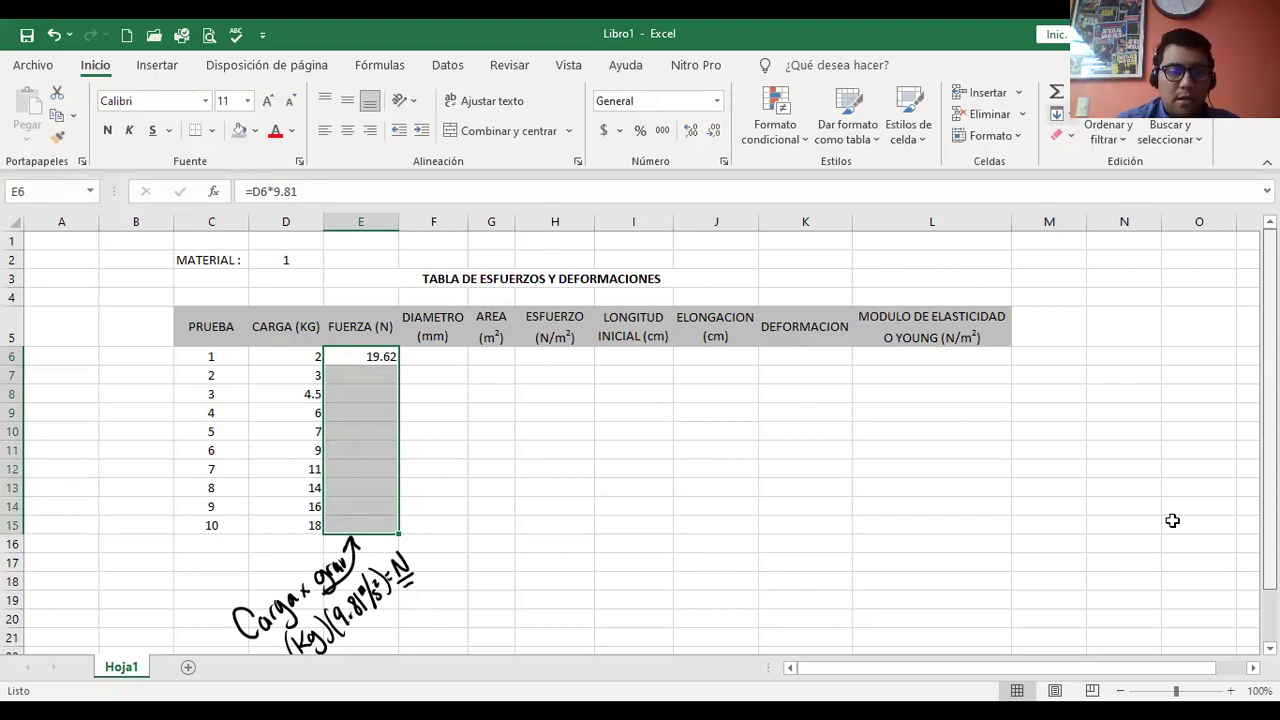
{"action": "key", "text": "ctrl+n"}
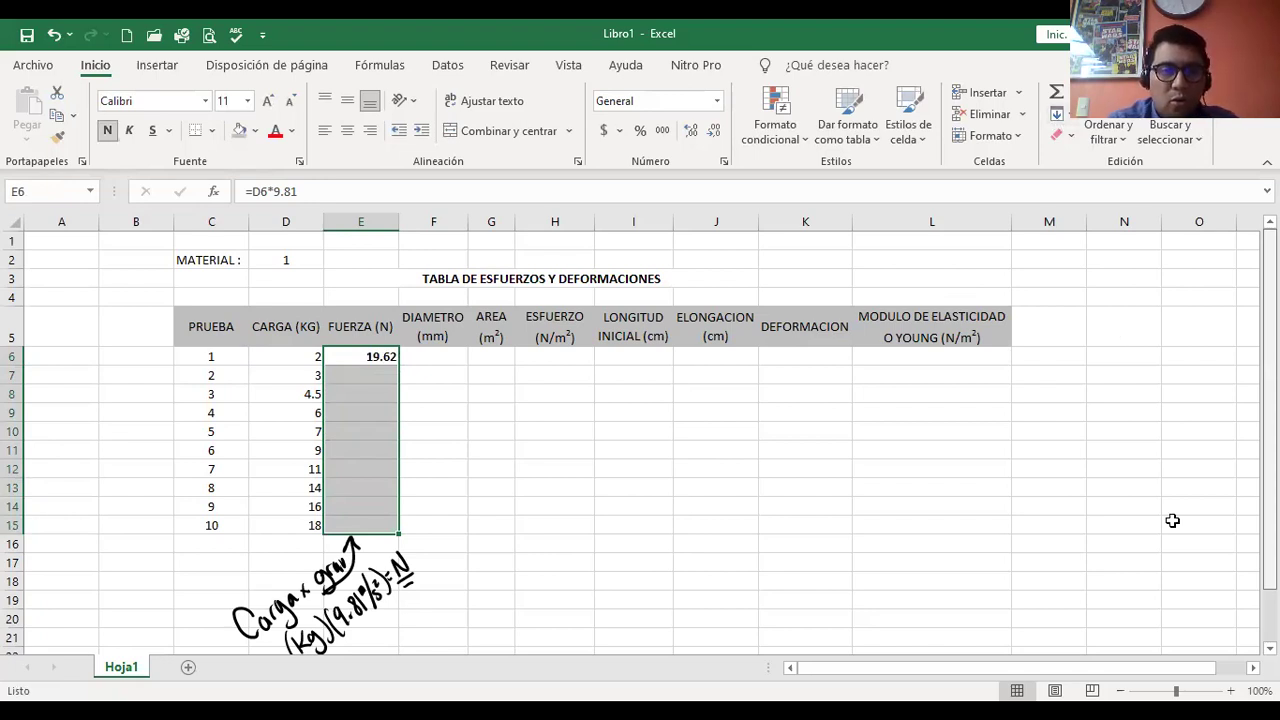
{"action": "key", "text": "ctrl+j"}
{"action": "key", "text": "ctrl+n"}
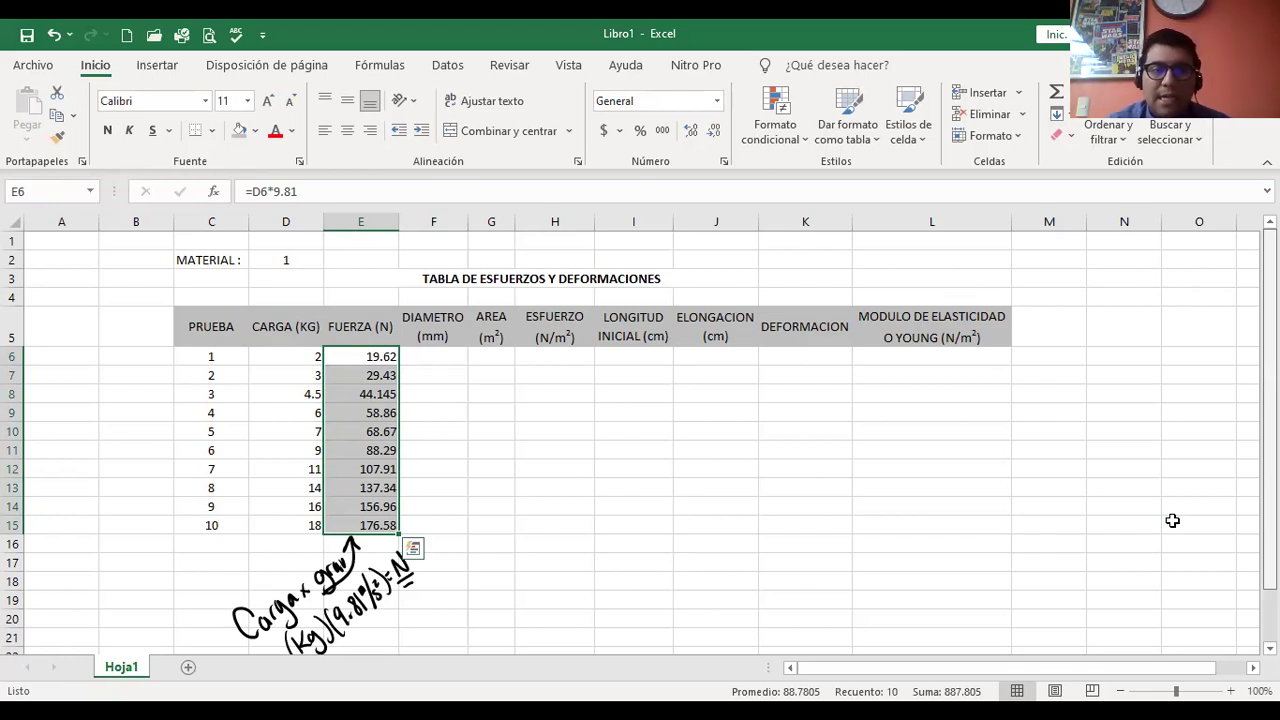
{"action": "key", "text": "shift+BackSpace"}
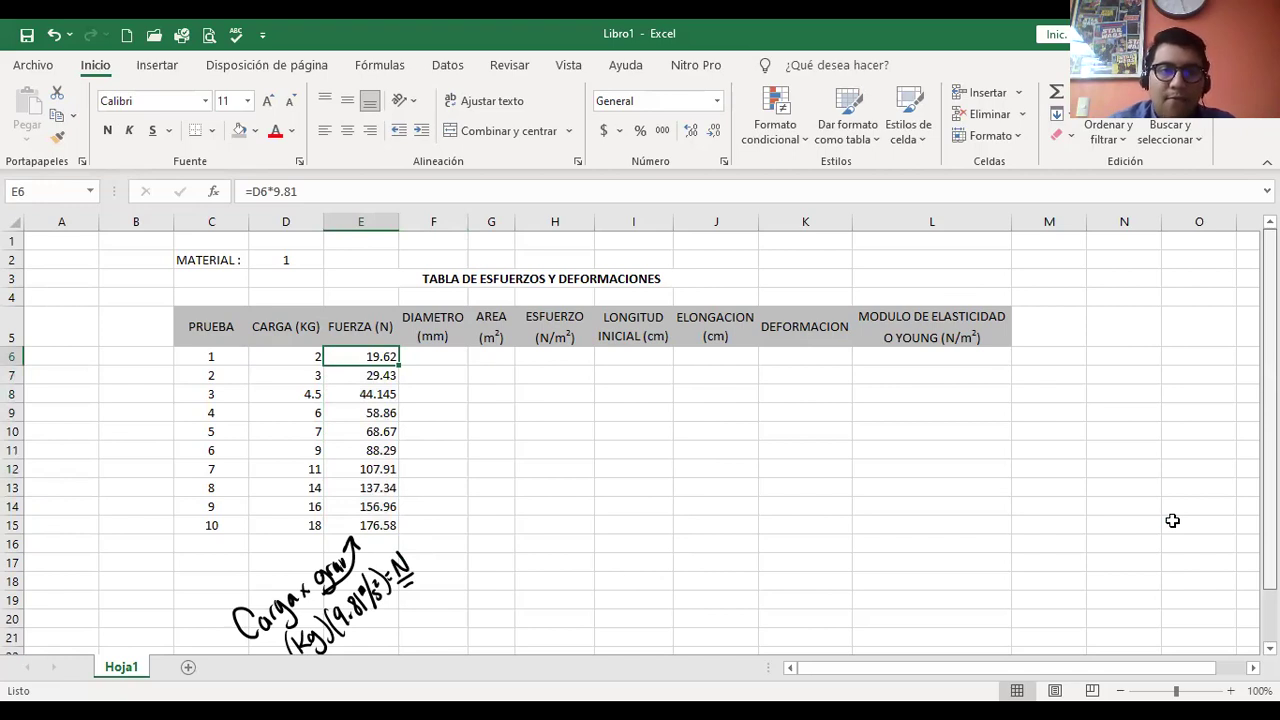
Enter a diameter of 12 mm in F6 and fill it down to F15 for all ten tests.
{"action": "key", "text": "Right"}
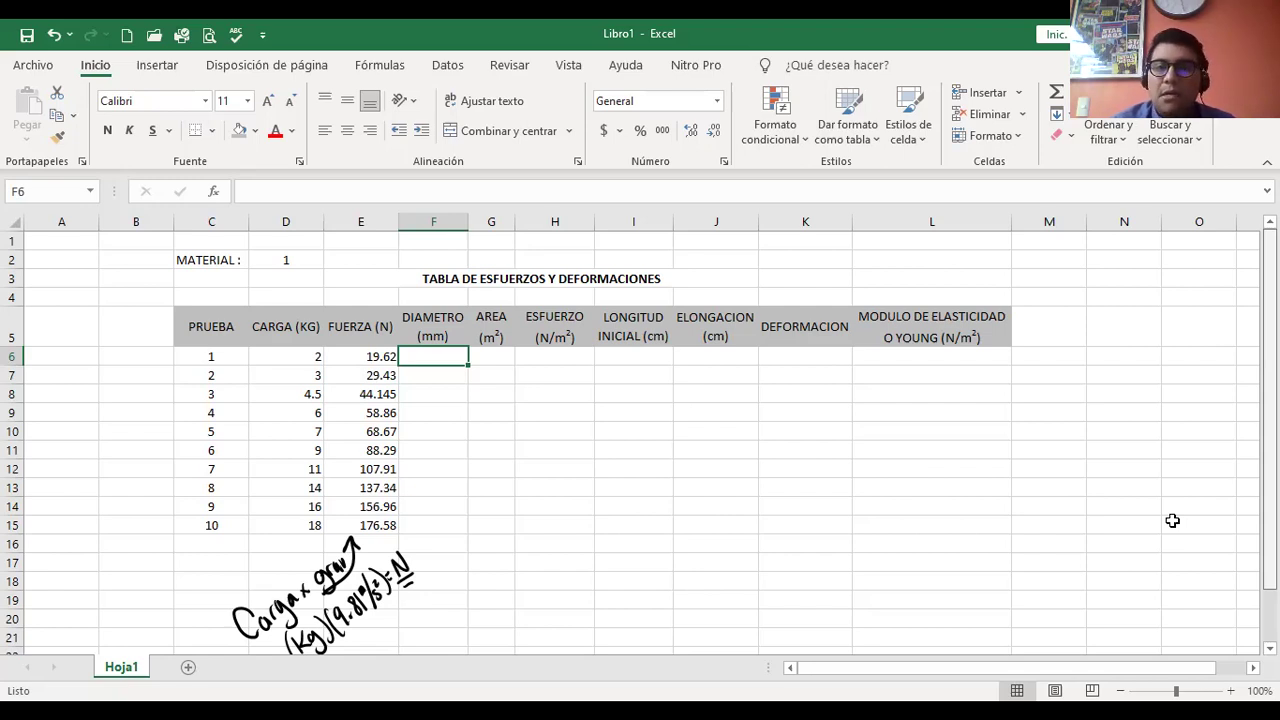
{"action": "type", "text": "12"}
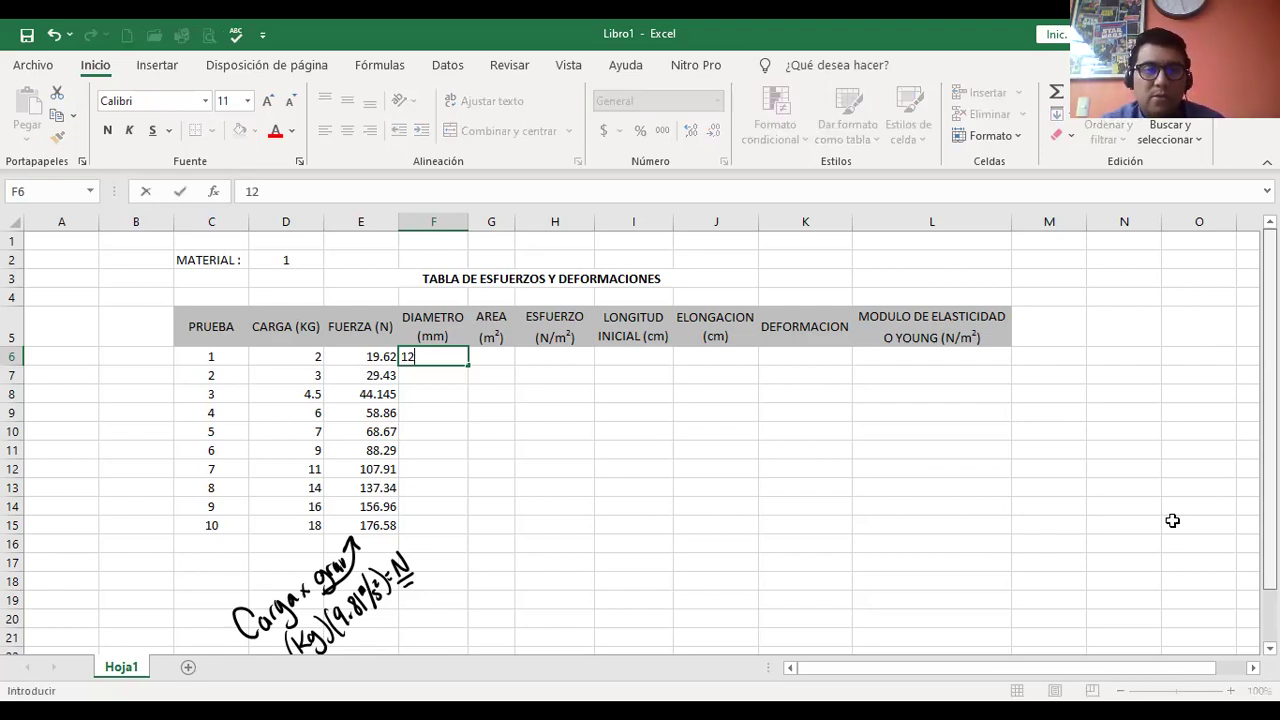
{"action": "key", "text": "Return"}
{"action": "key", "text": "Up"}
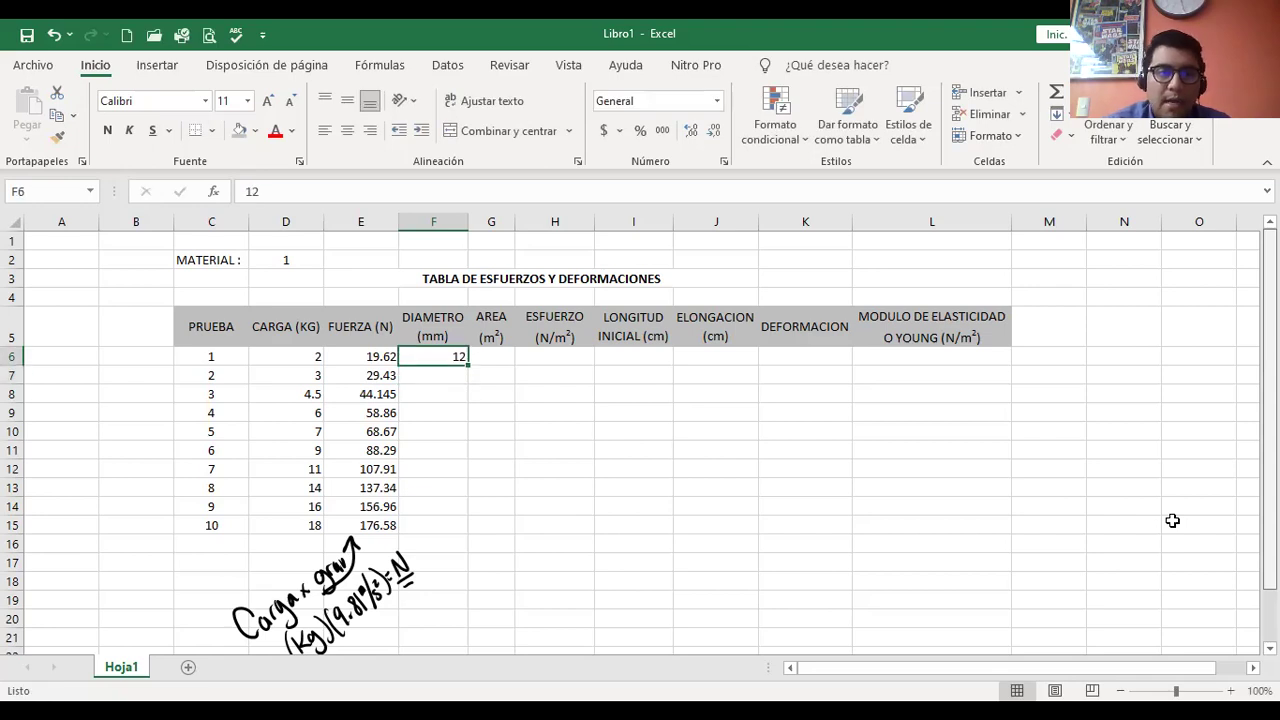
{"action": "key", "text": "shift+Down"}
{"action": "key", "text": "shift+Down"}
{"action": "key", "text": "shift+Down"}
{"action": "key", "text": "shift+Down"}
{"action": "key", "text": "shift+Down"}
{"action": "key", "text": "shift+Down"}
{"action": "key", "text": "shift+Down"}
{"action": "key", "text": "shift+Down"}
{"action": "key", "text": "shift+Down"}
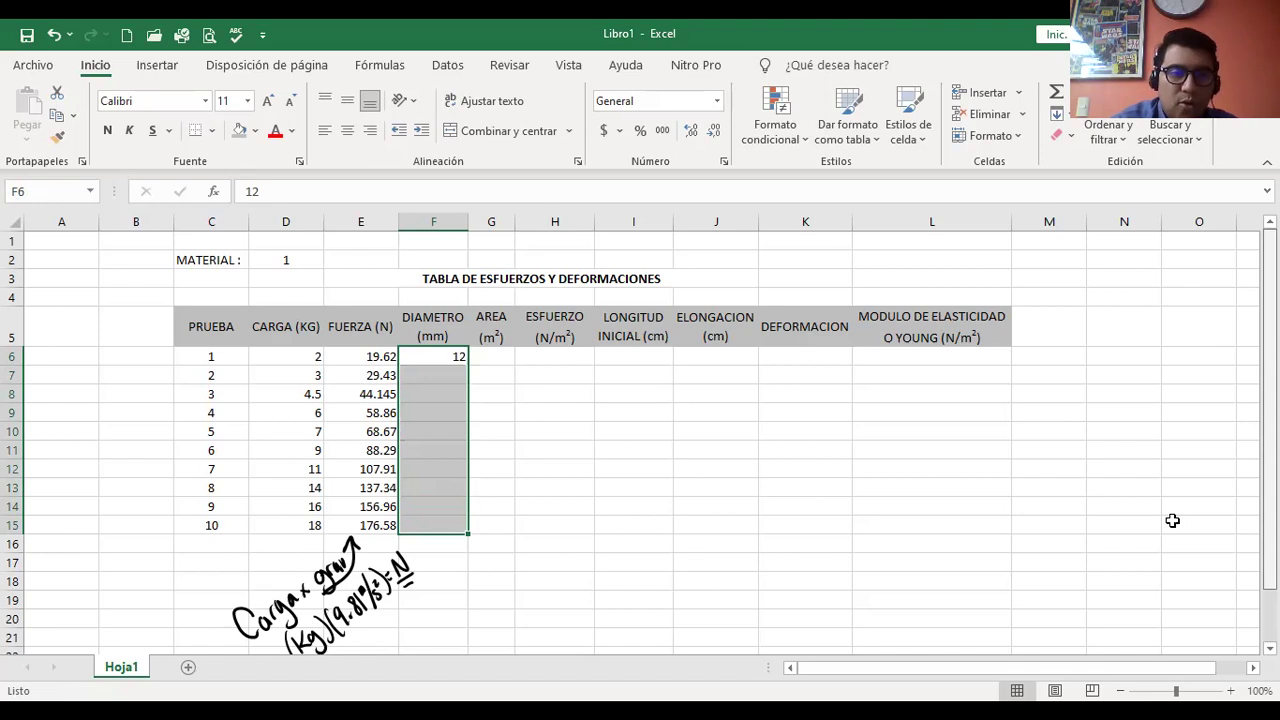
{"action": "key", "text": "ctrl+j"}
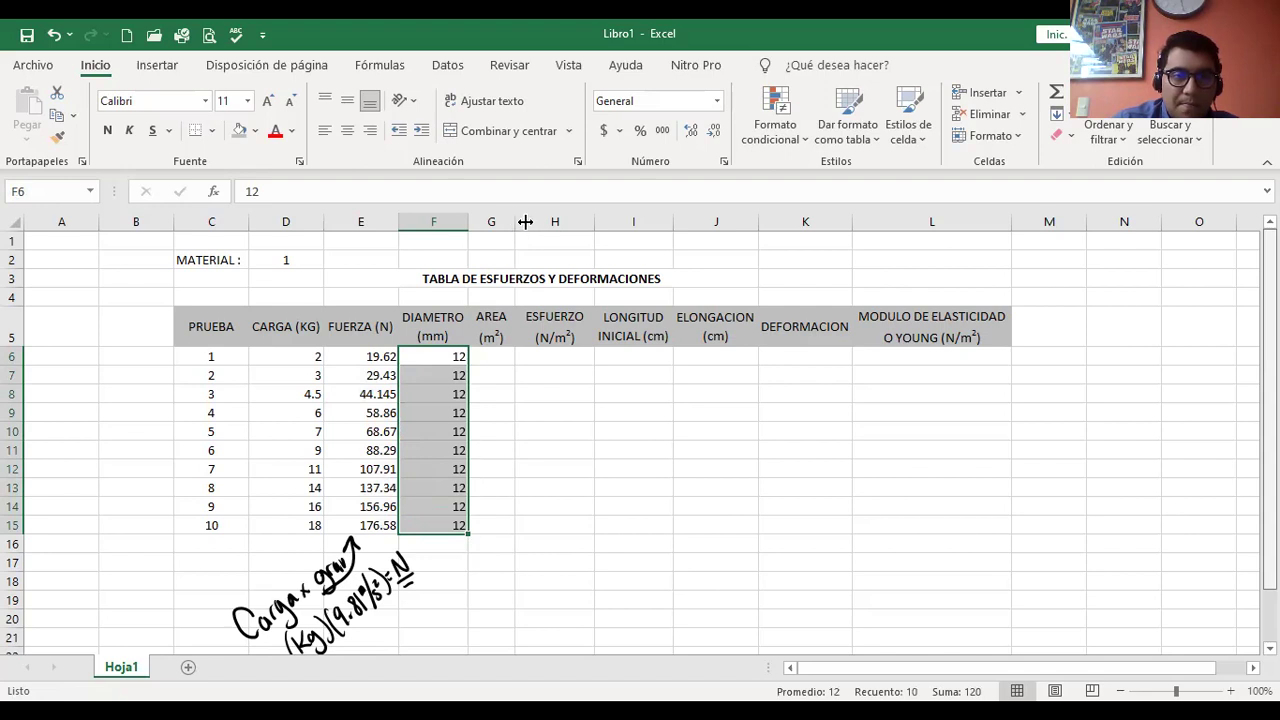
Widen the AREA column slightly and center the load, force and diameter values in D6:F15.
{"action": "left_click_drag", "start_coordinate": [525, 221], "coordinate": [540, 221]}
{"action": "left_click", "coordinate": [447, 522]}
{"action": "key", "text": "F2"}
{"action": "left_click_drag", "start_coordinate": [291, 362], "coordinate": [426, 518]}
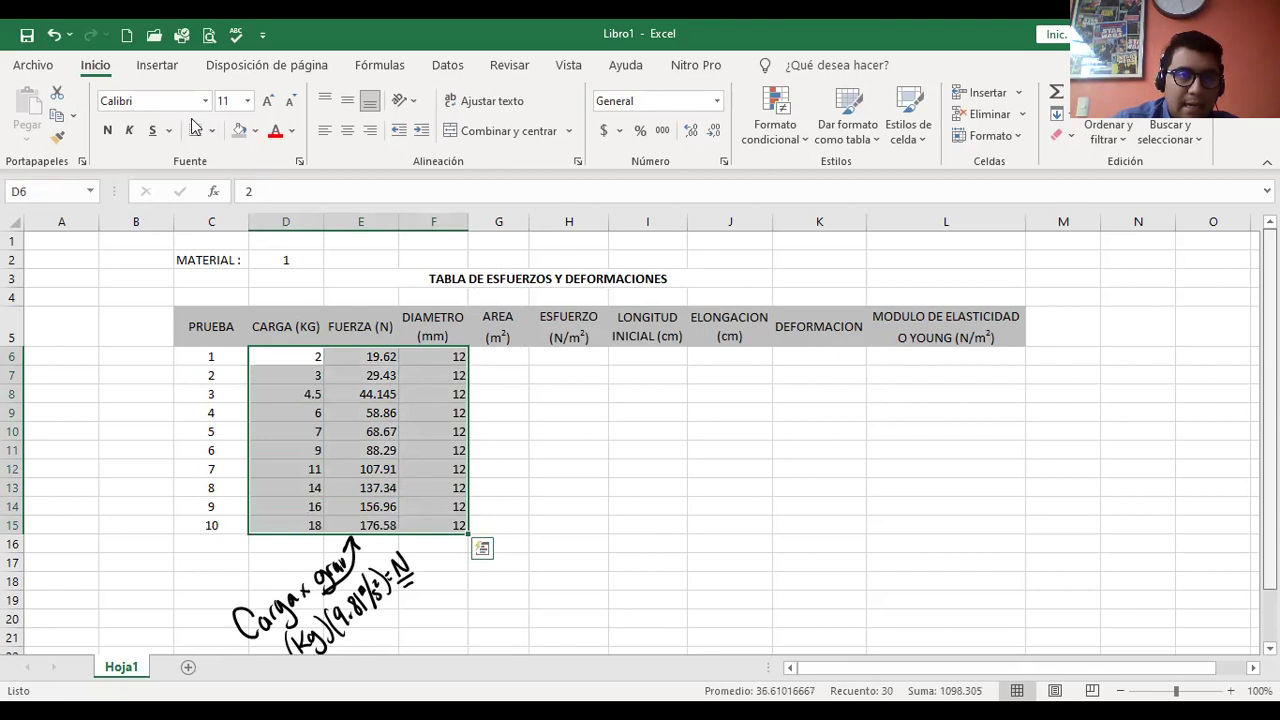
{"action": "left_click", "coordinate": [347, 130]}
Calculate the area of test 1 in square metres in G6 with the formula =PI()*(F6/1000)^2/4.
{"action": "left_click_drag", "start_coordinate": [492, 359], "coordinate": [433, 412]}
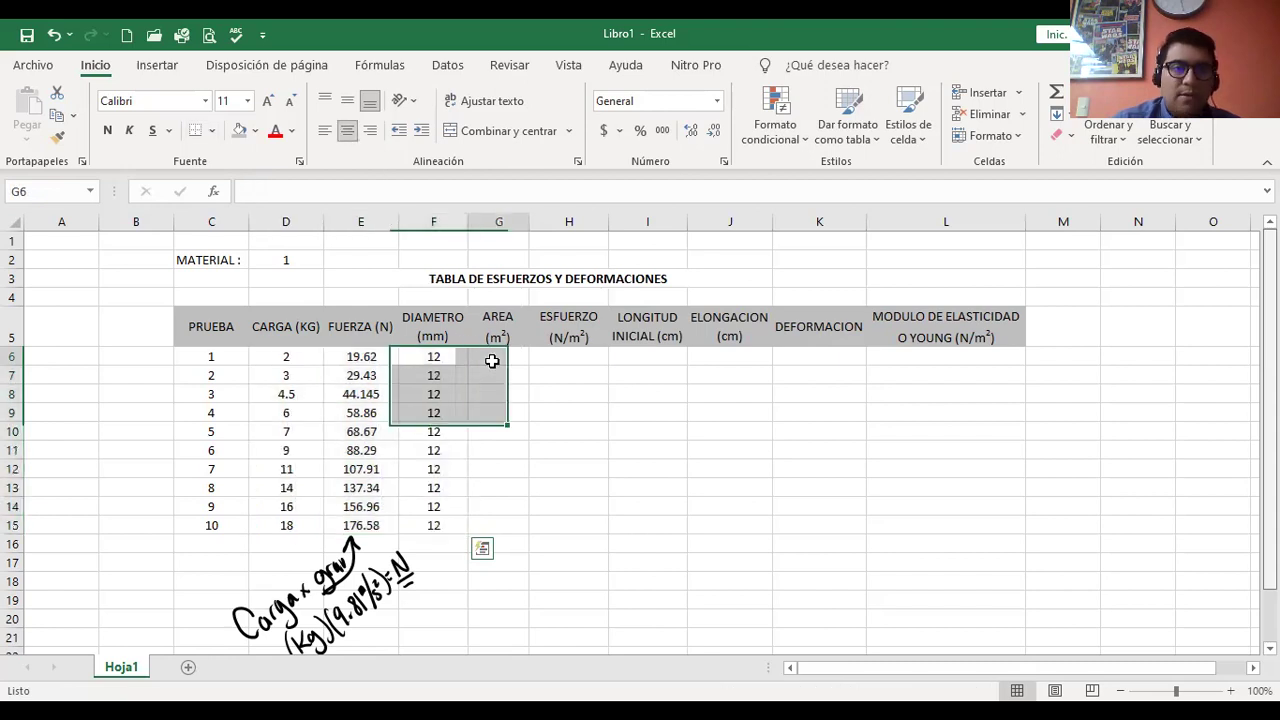
{"action": "left_click", "coordinate": [492, 361]}
{"action": "type", "text": "="}
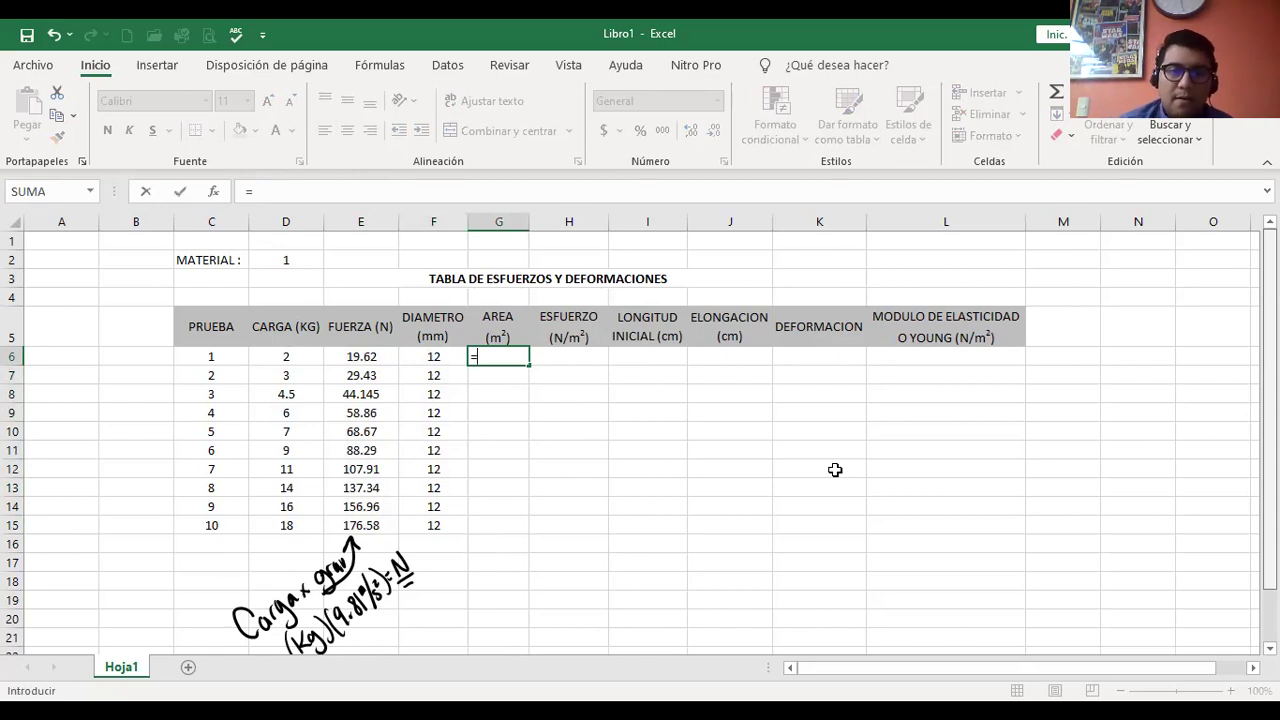
{"action": "key", "text": "Escape"}
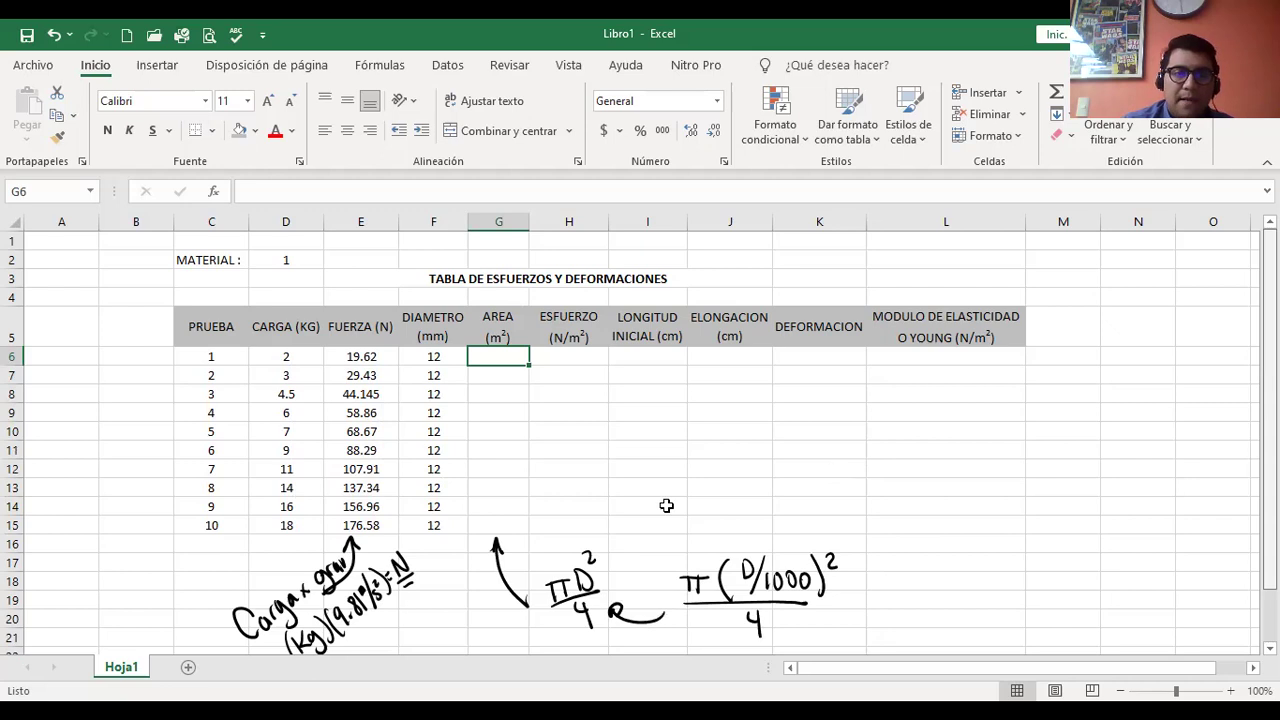
{"action": "type", "text": "="}
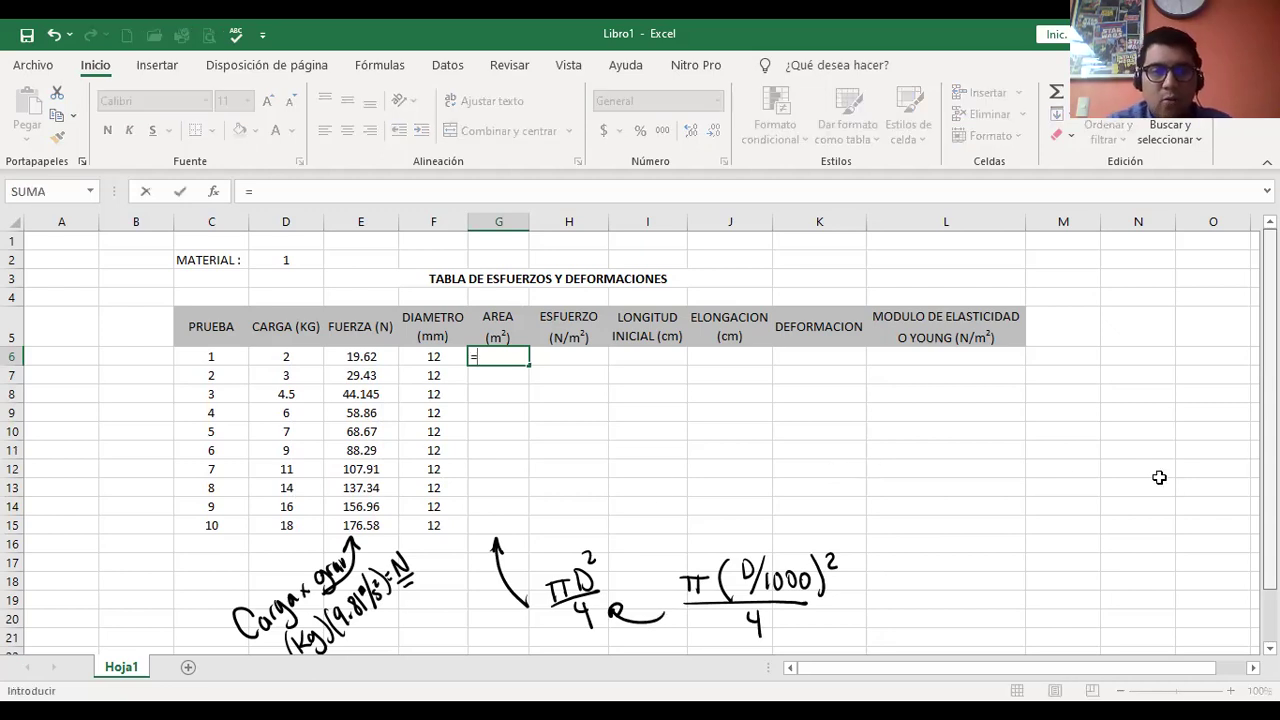
{"action": "type", "text": "p"}
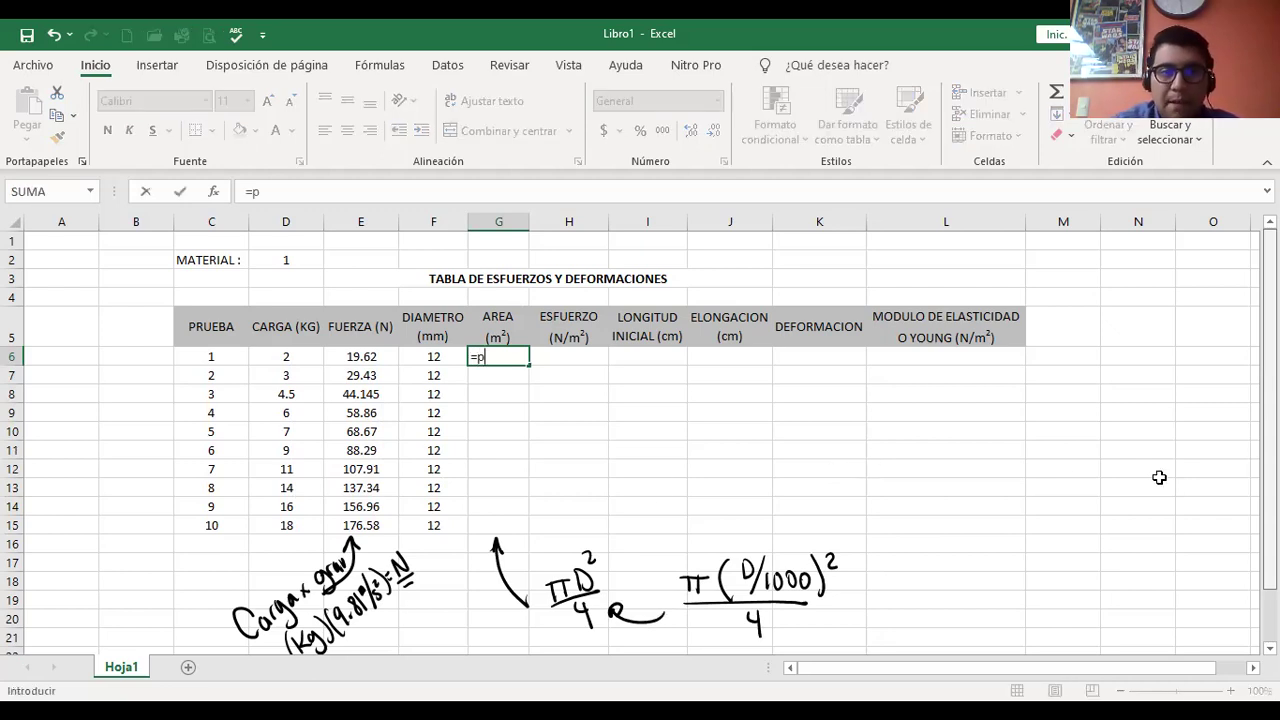
{"action": "type", "text": "i"}
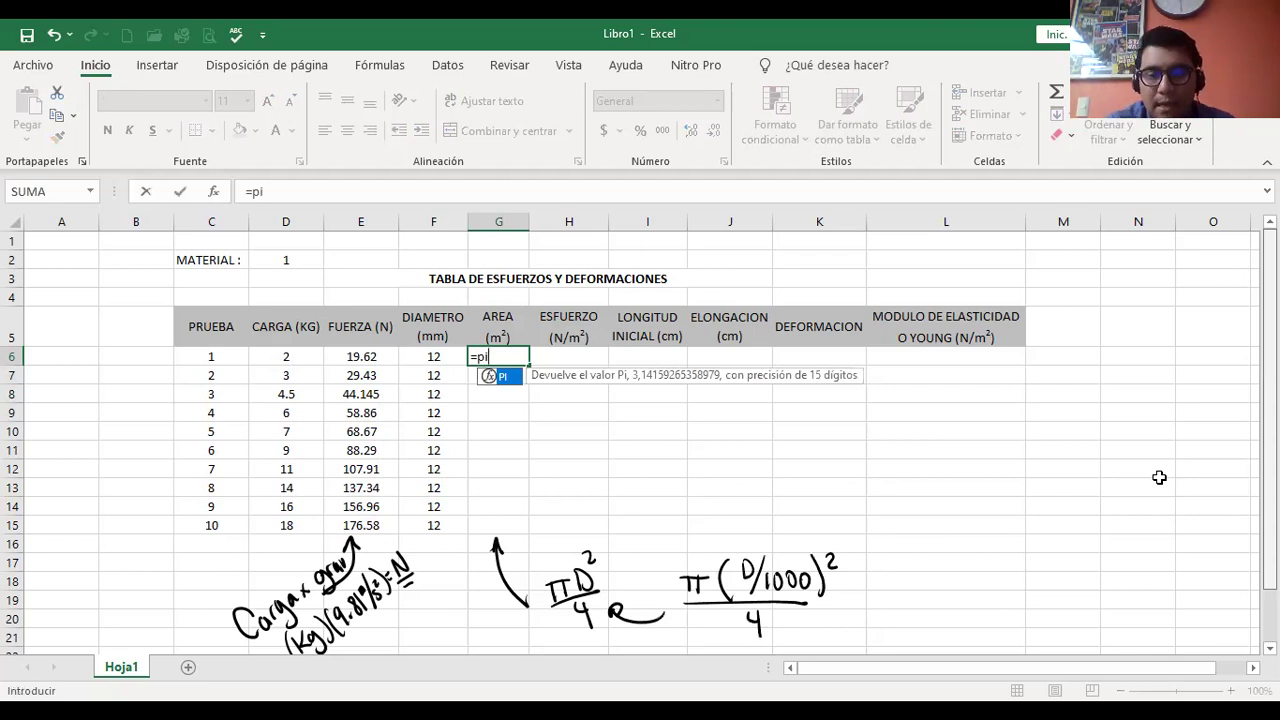
{"action": "type", "text": "()"}
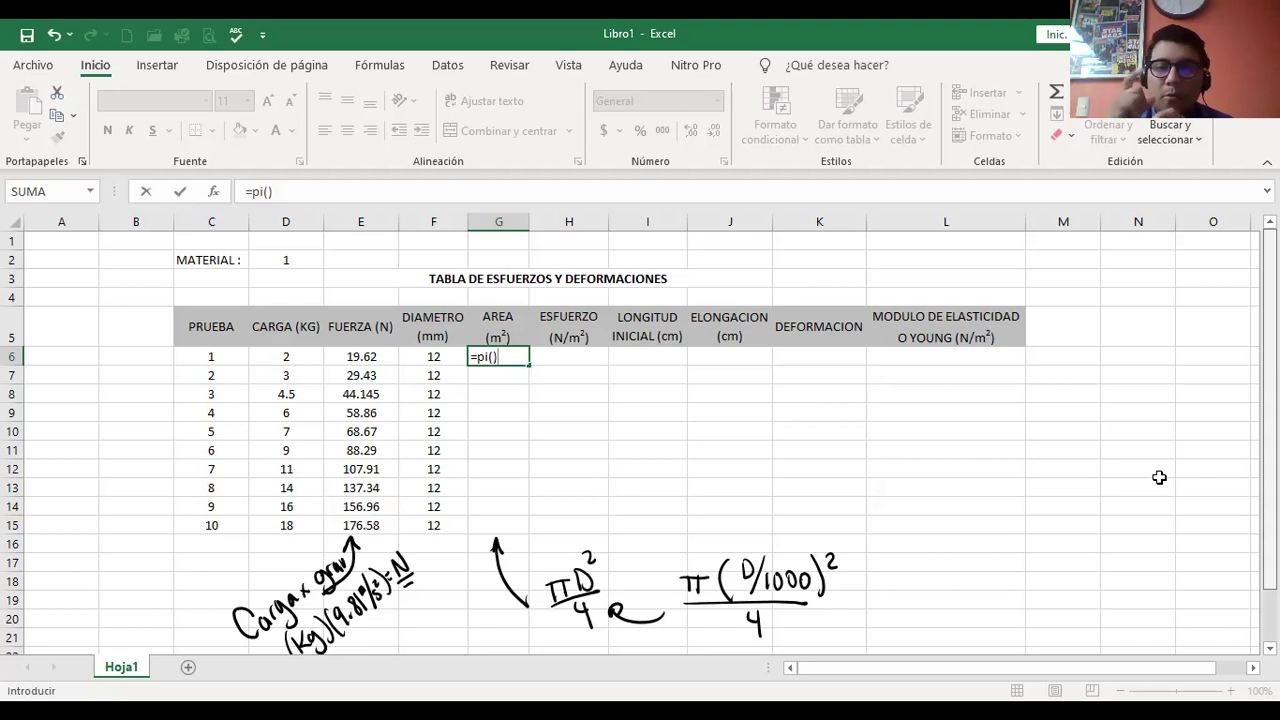
{"action": "type", "text": "*("}
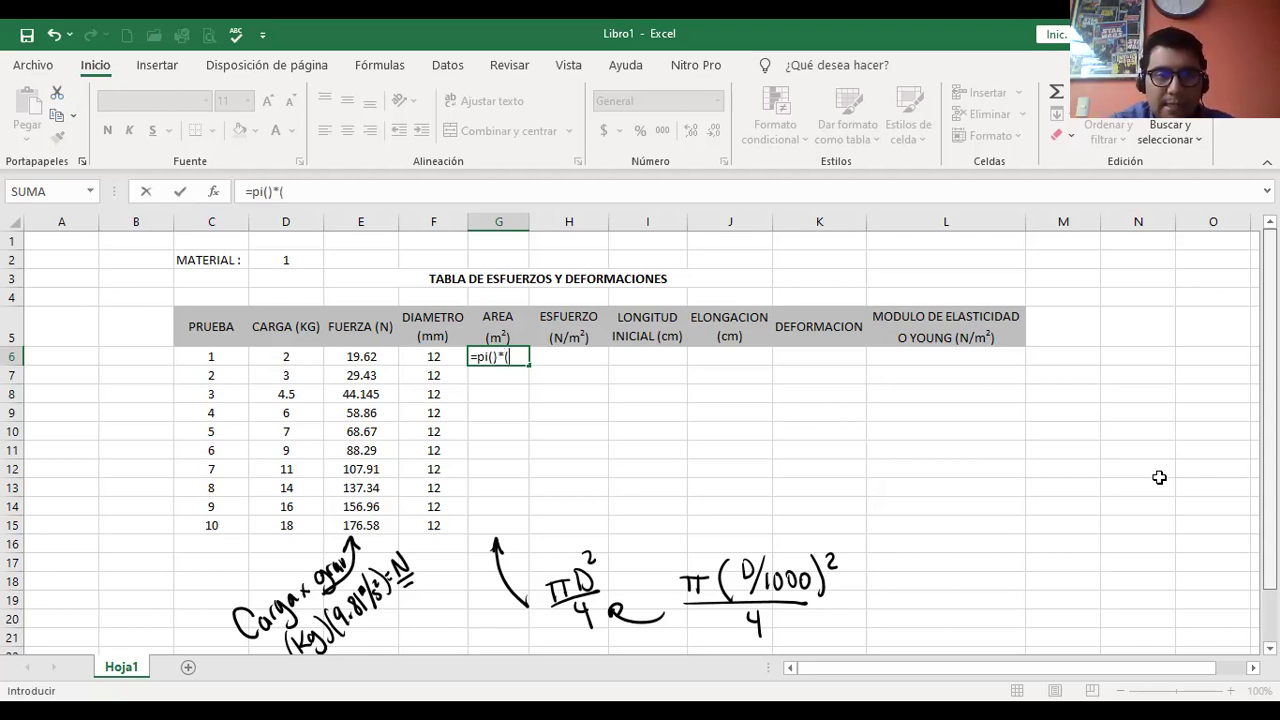
{"action": "key", "text": "Left"}
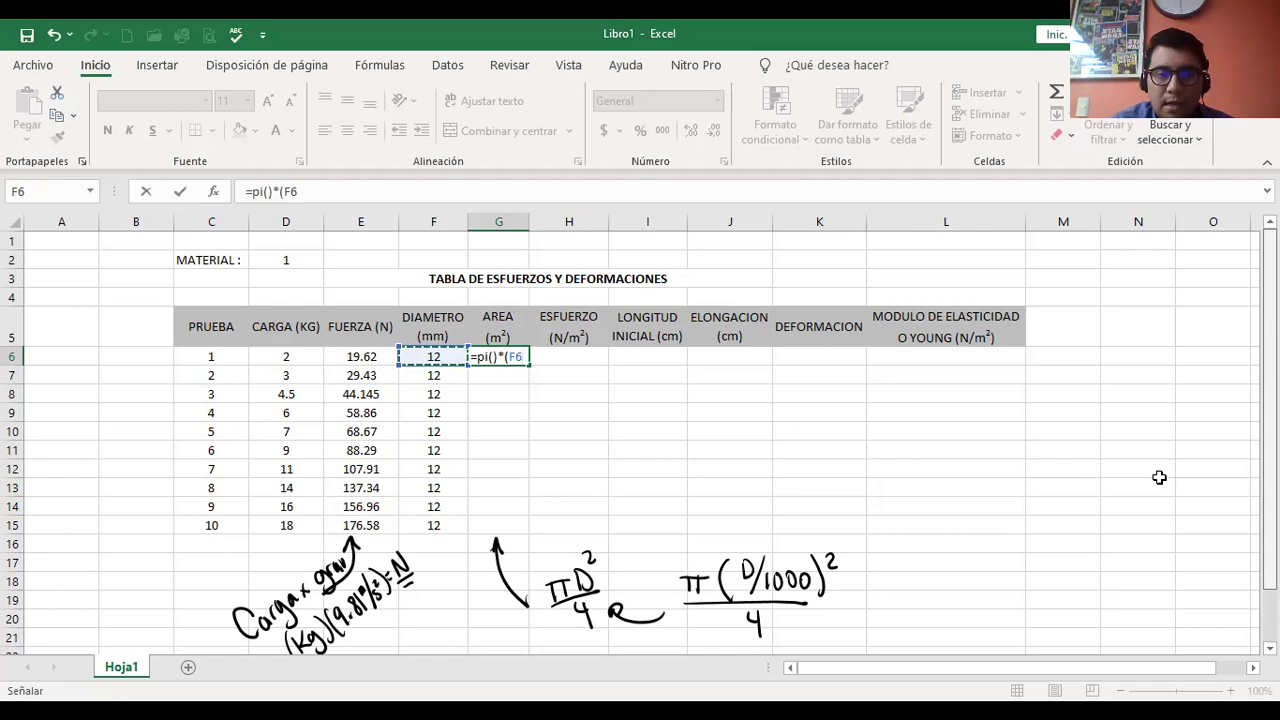
{"action": "type", "text": "/1000)"}
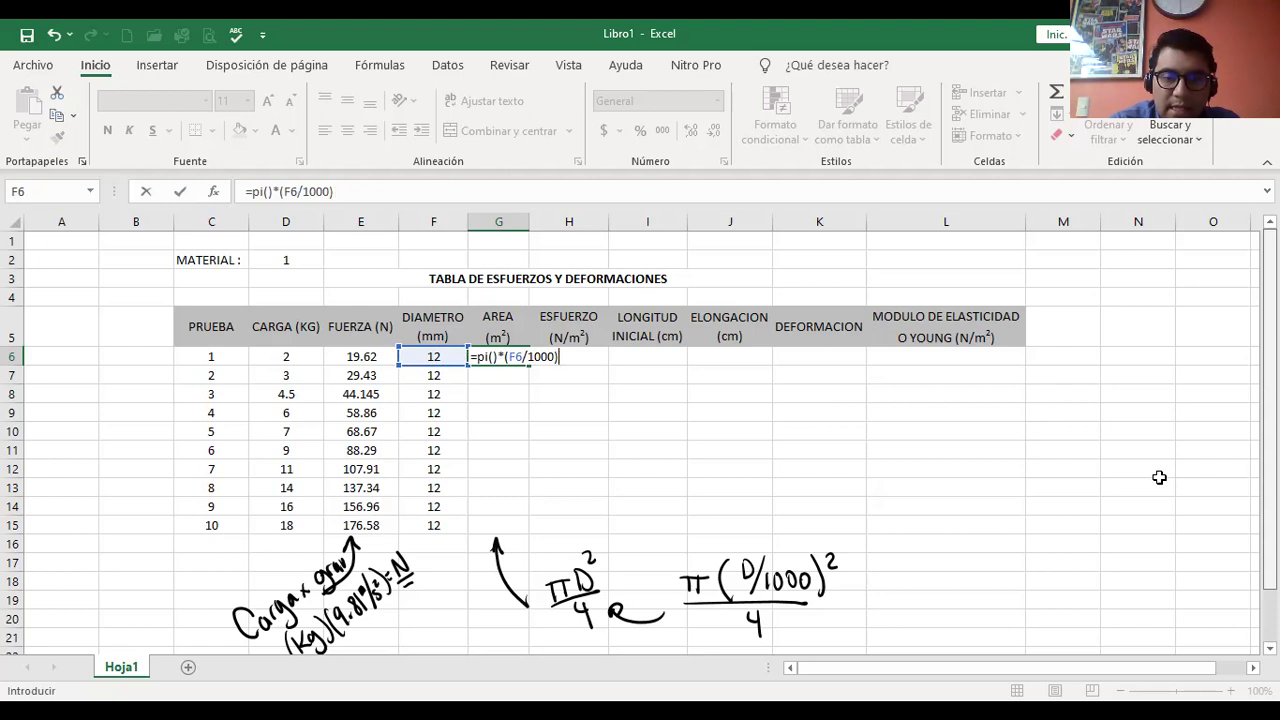
{"action": "key", "text": "BackSpace"}
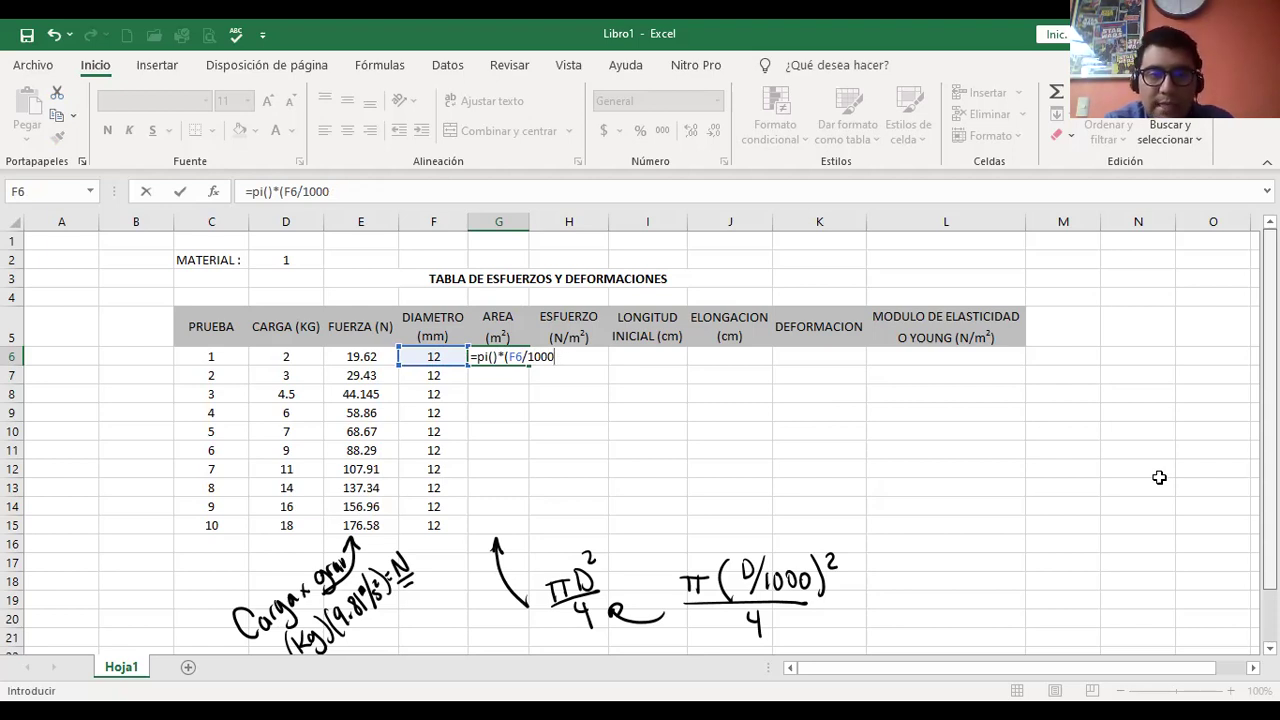
{"action": "type", "text": "^9"}
{"action": "key", "text": "BackSpace"}
{"action": "key", "text": "BackSpace"}
{"action": "type", "text": ")"}
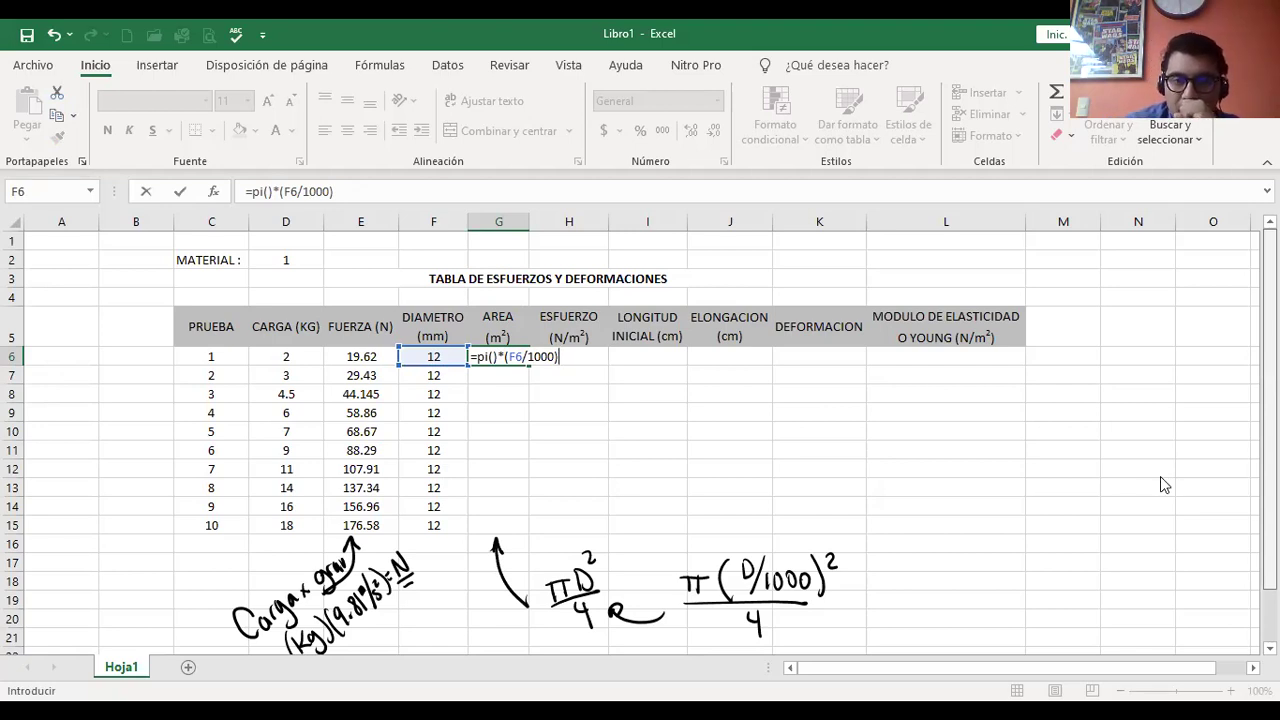
{"action": "key", "text": "asciicircum"}
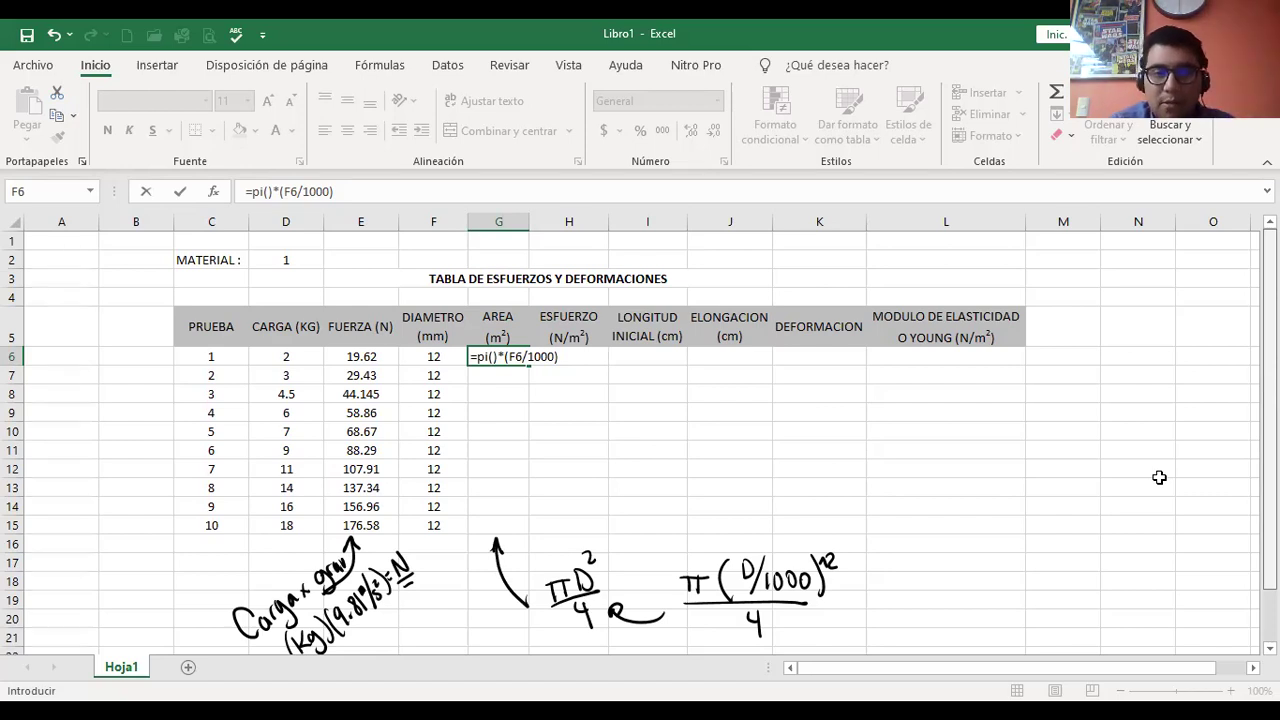
{"action": "type", "text": "^2"}
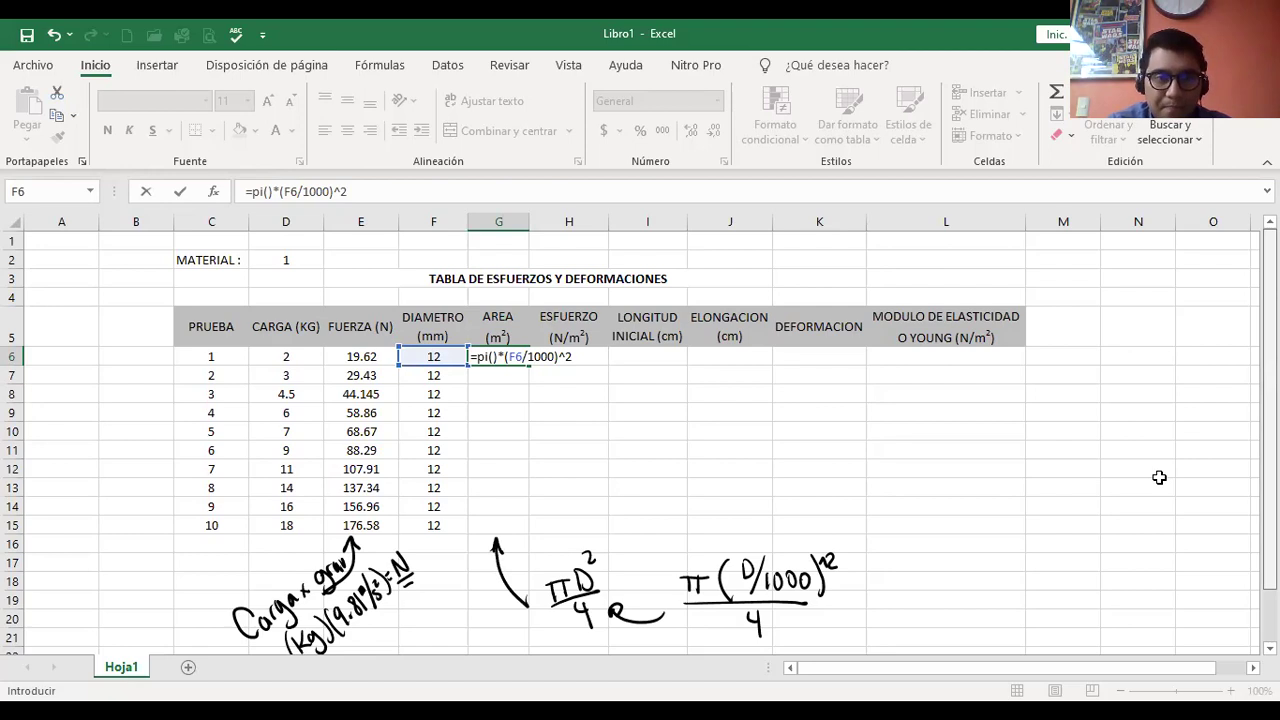
{"action": "type", "text": "/"}
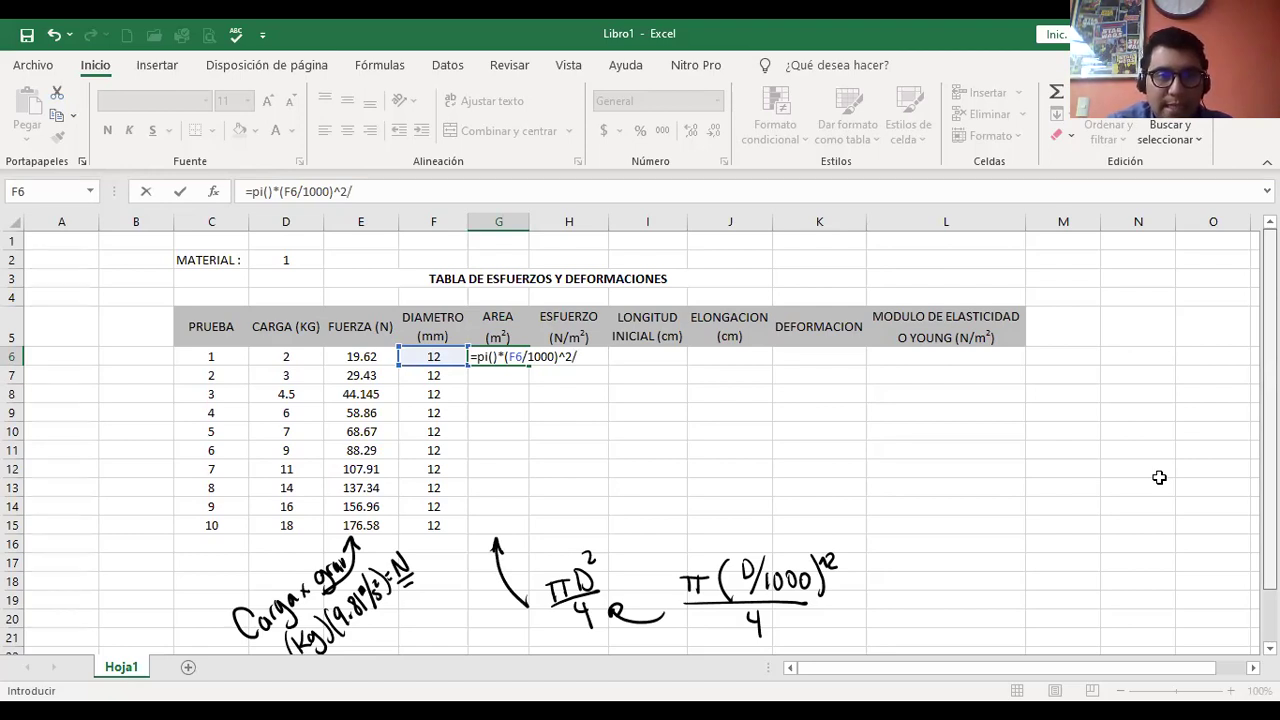
{"action": "type", "text": "4"}
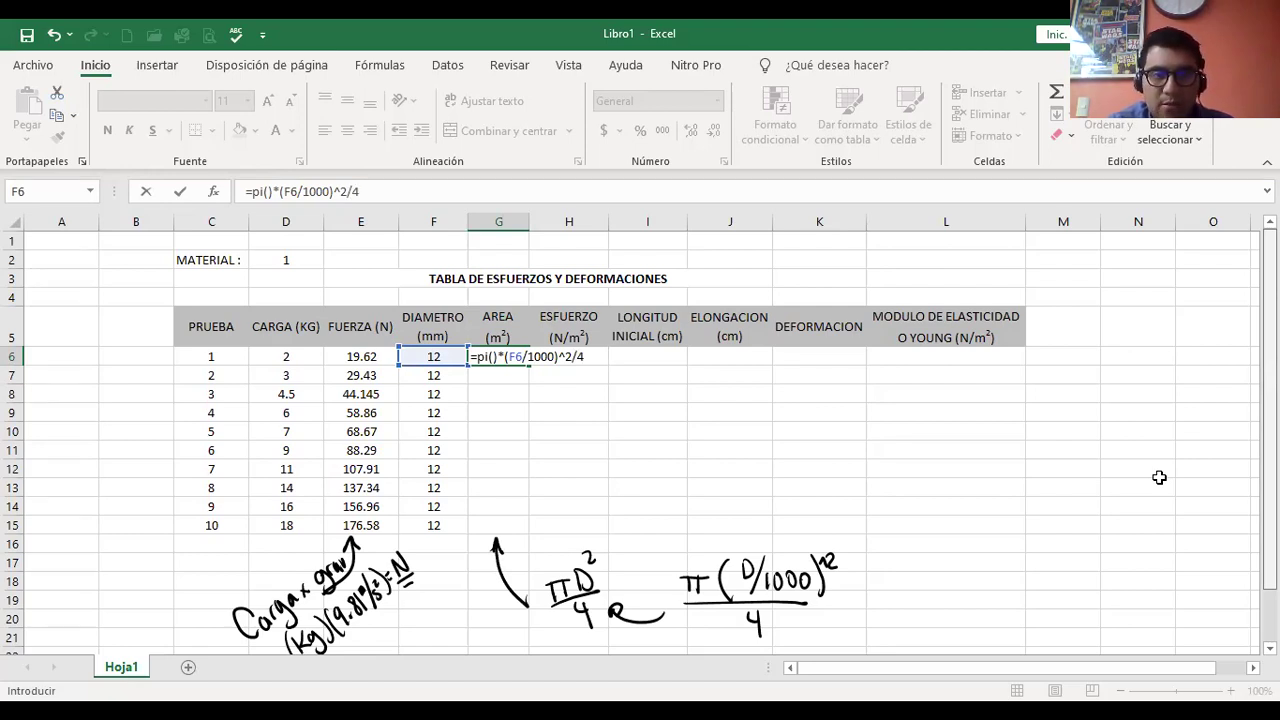
{"action": "key", "text": "Return"}
Fill the area formula from G6 down to G15 for all ten tests.
{"action": "key", "text": "Up"}
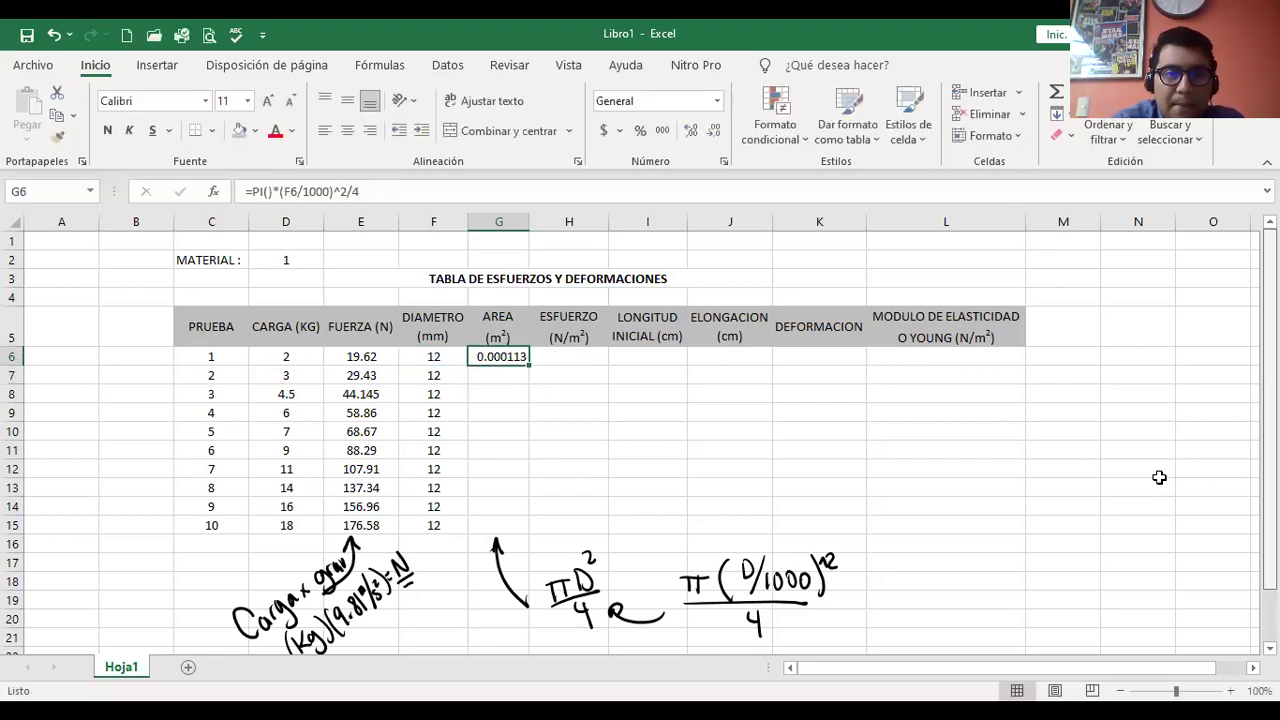
{"action": "key", "text": "shift+Down"}
{"action": "key", "text": "shift+Down"}
{"action": "key", "text": "shift+Down"}
{"action": "key", "text": "shift+Down"}
{"action": "key", "text": "shift+Down"}
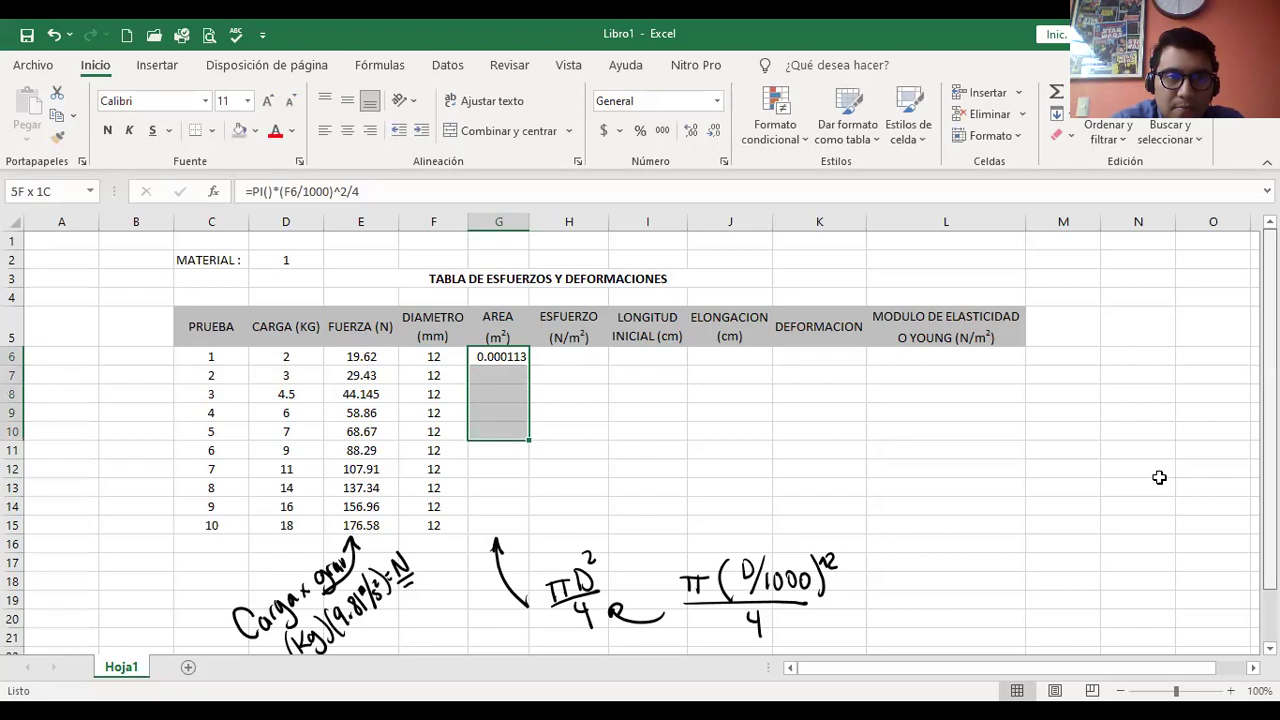
{"action": "key", "text": "shift+Down"}
{"action": "key", "text": "shift+Down"}
{"action": "key", "text": "shift+Down"}
{"action": "key", "text": "shift+Down"}
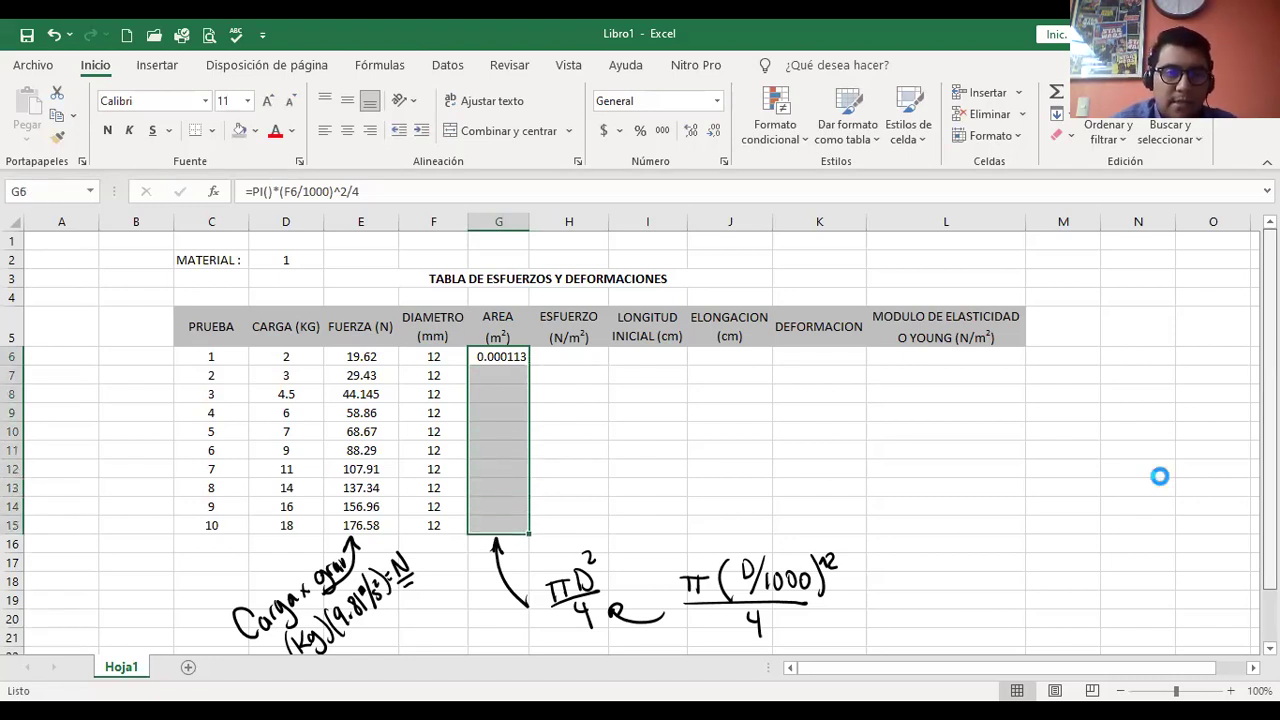
{"action": "key", "text": "ctrl+d"}
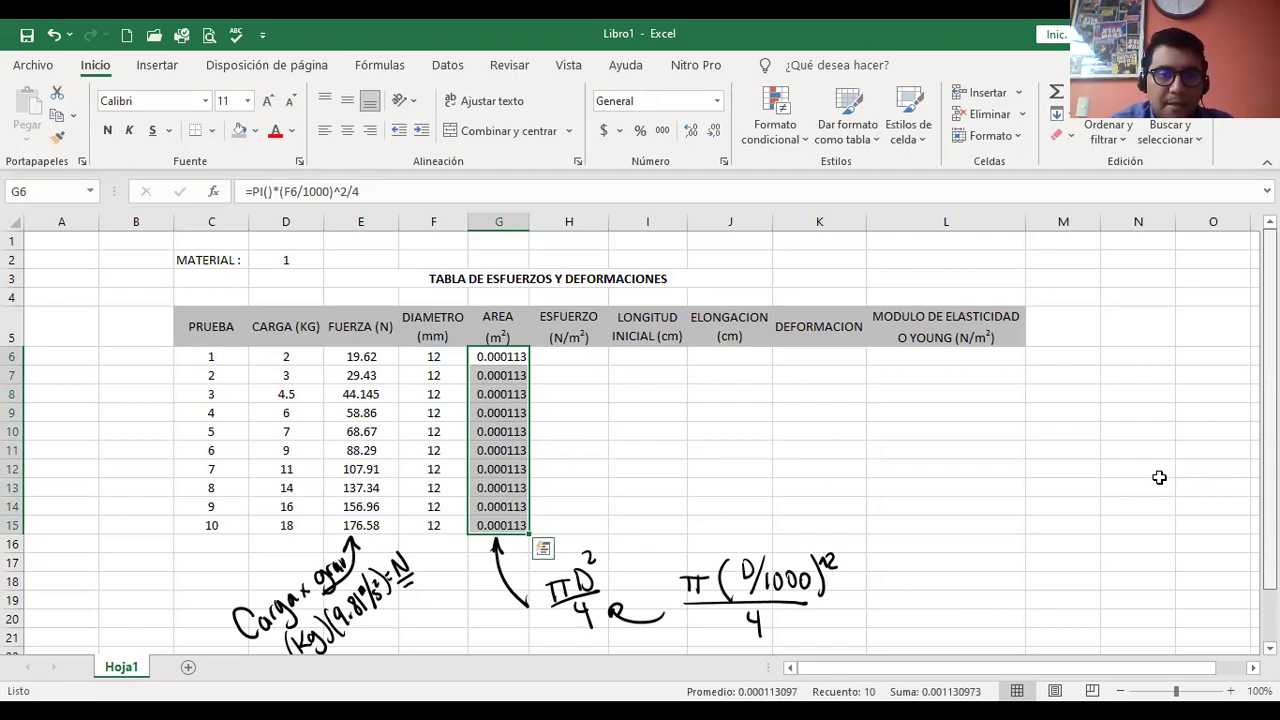
{"action": "key", "text": "ctrl+z"}
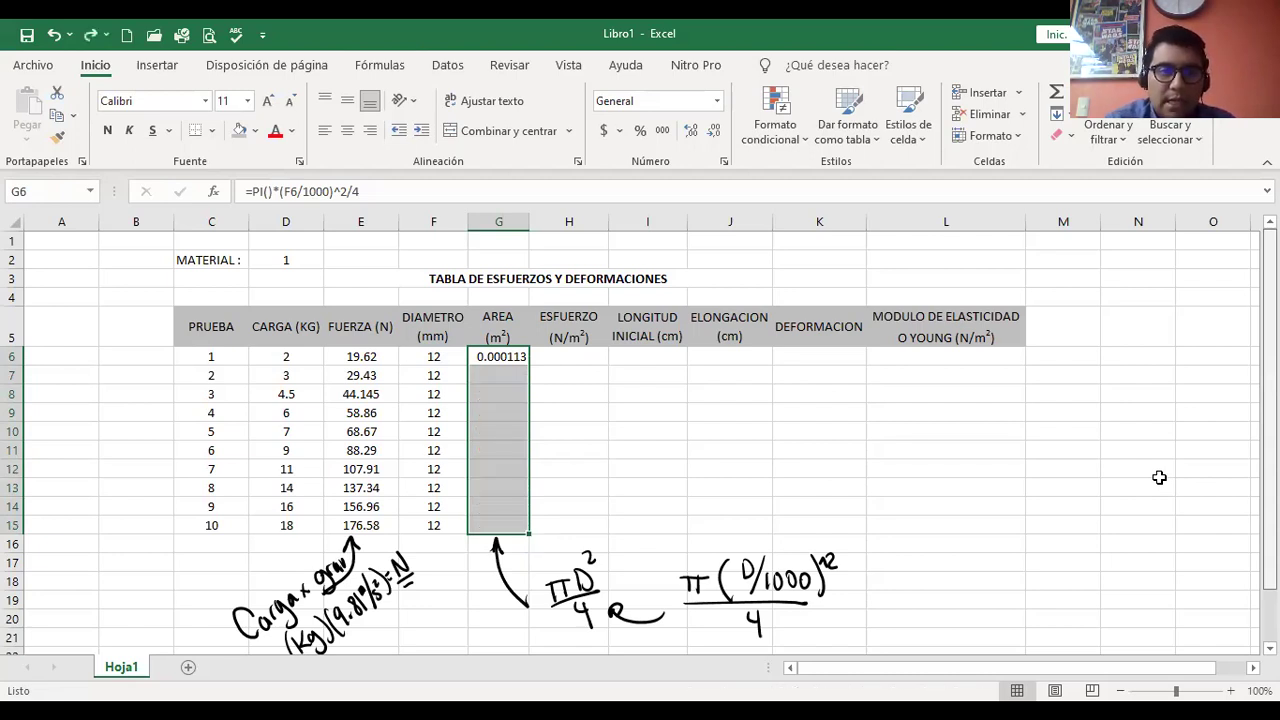
{"action": "key", "text": "ctrl+d"}
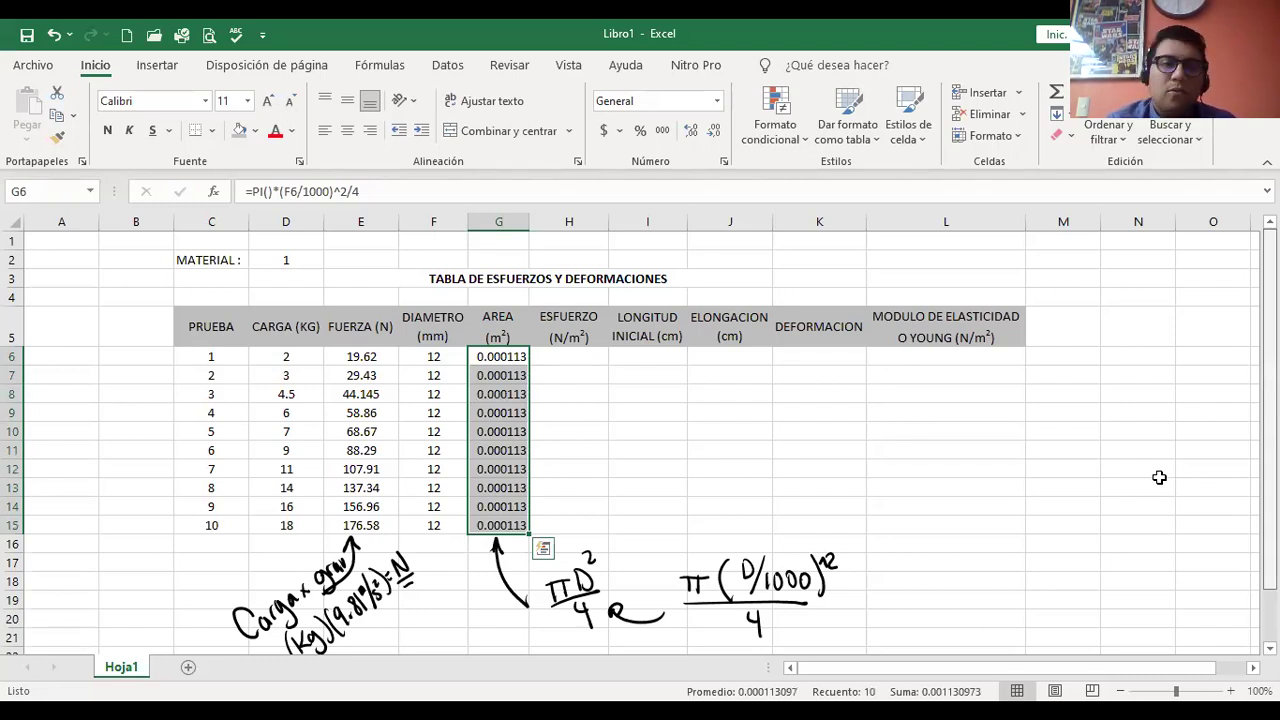
Calculate the stress of test 1 in H6 as force divided by area with the formula =E6/G6.
{"action": "key", "text": "Right"}
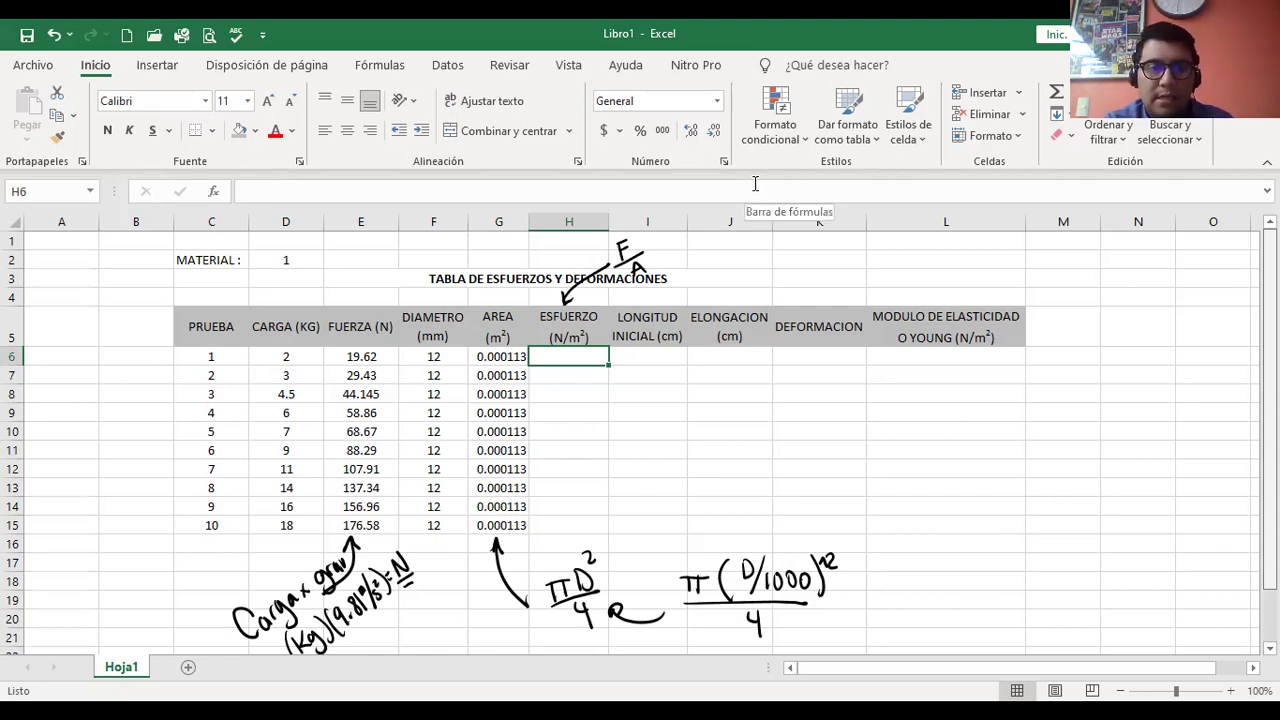
{"action": "type", "text": "="}
{"action": "key", "text": "Left"}
{"action": "key", "text": "Left"}
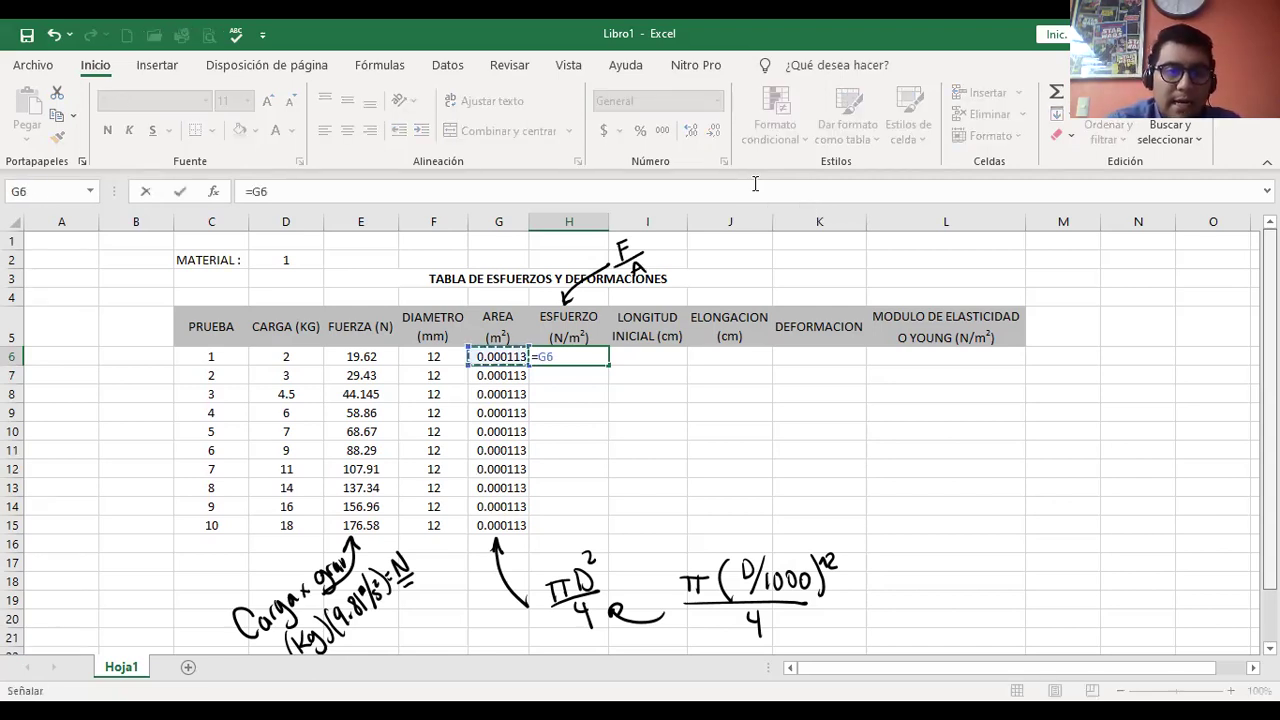
{"action": "key", "text": "Left"}
{"action": "type", "text": "/"}
{"action": "key", "text": "Left"}
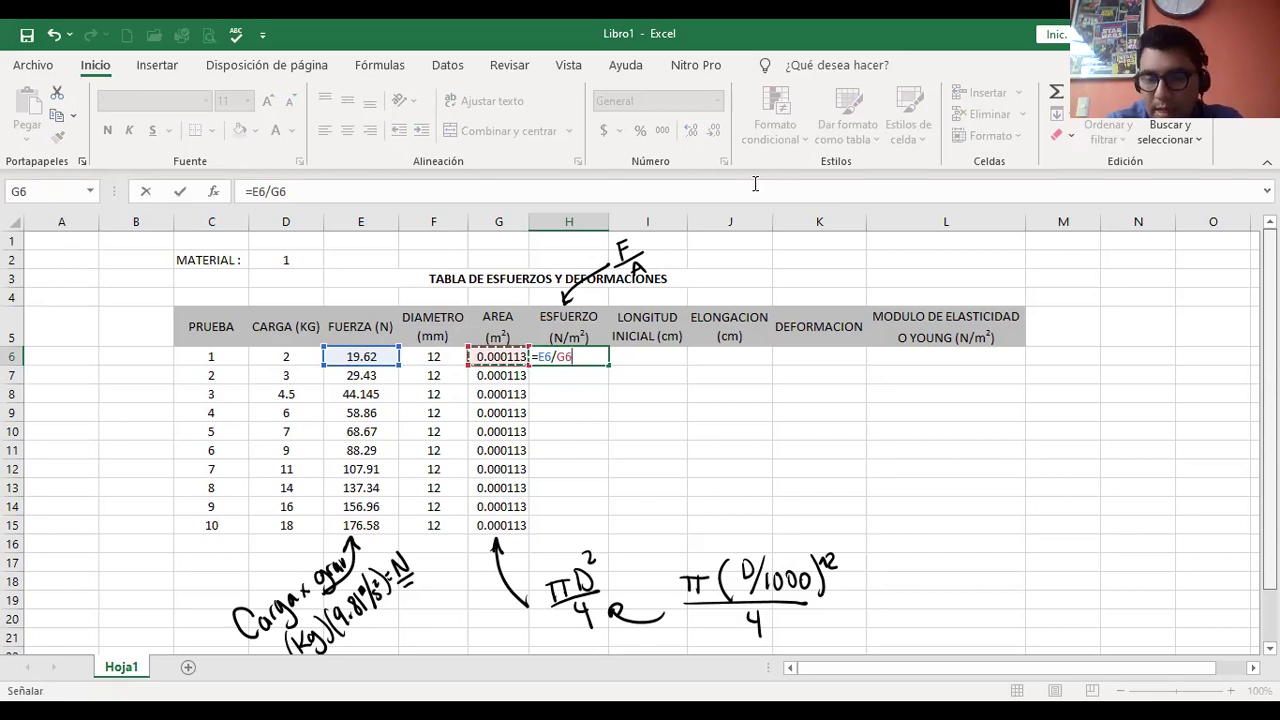
{"action": "key", "text": "ctrl+Return"}
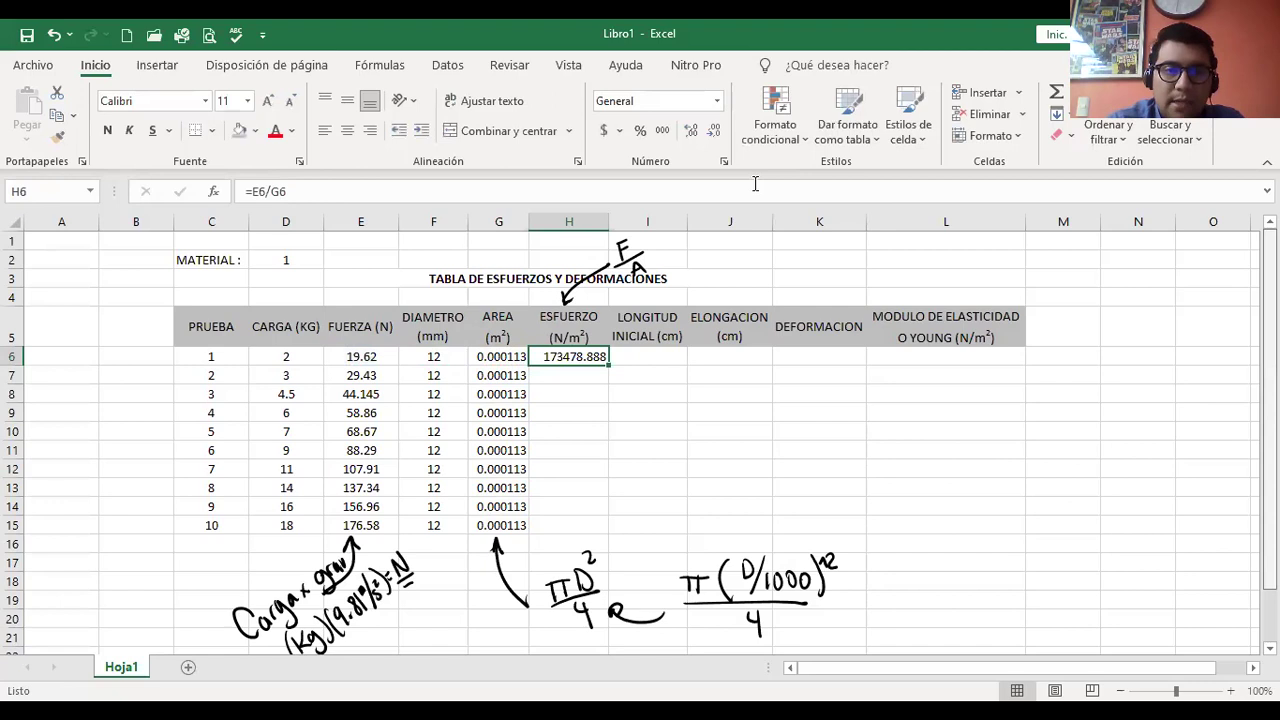
Fill the stress formula from H6 down to H15 for all ten tests.
{"action": "key", "text": "shift+Down"}
{"action": "key", "text": "shift+Down"}
{"action": "key", "text": "shift+Down"}
{"action": "key", "text": "shift+Down"}
{"action": "key", "text": "shift+Down"}
{"action": "key", "text": "shift+Down"}
{"action": "key", "text": "shift+Down"}
{"action": "key", "text": "shift+Down"}
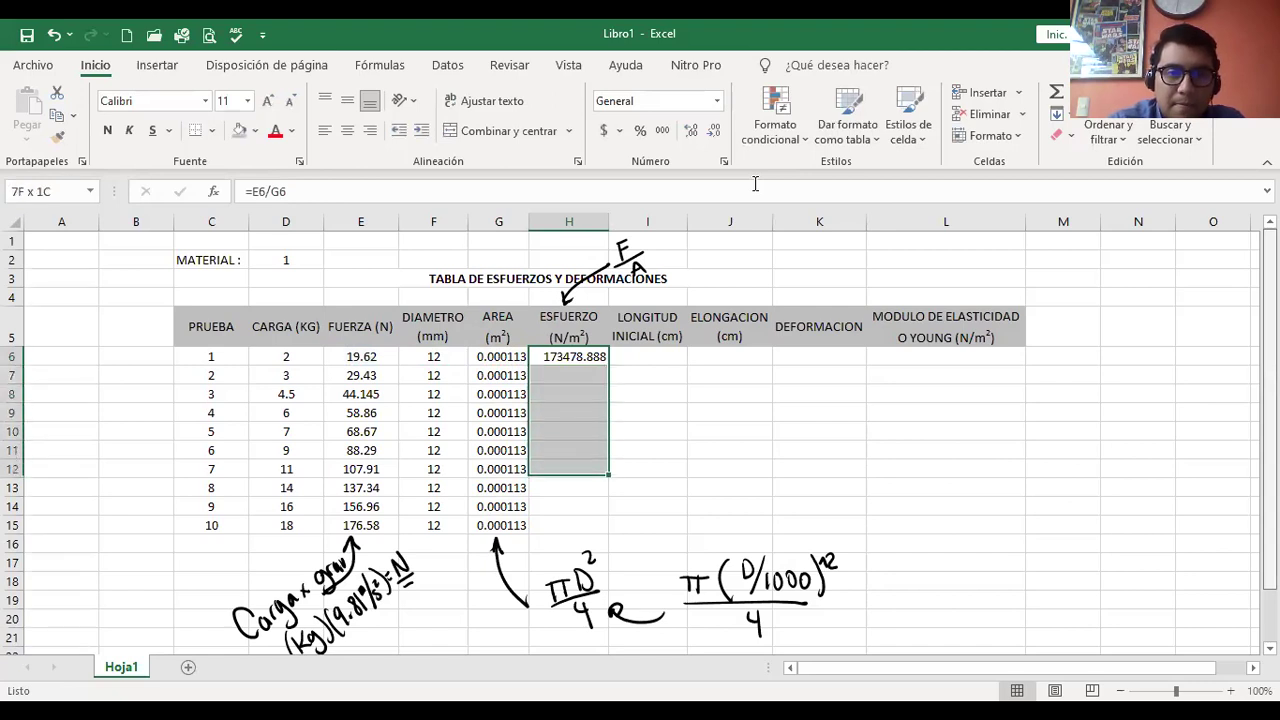
{"action": "key", "text": "shift+Down"}
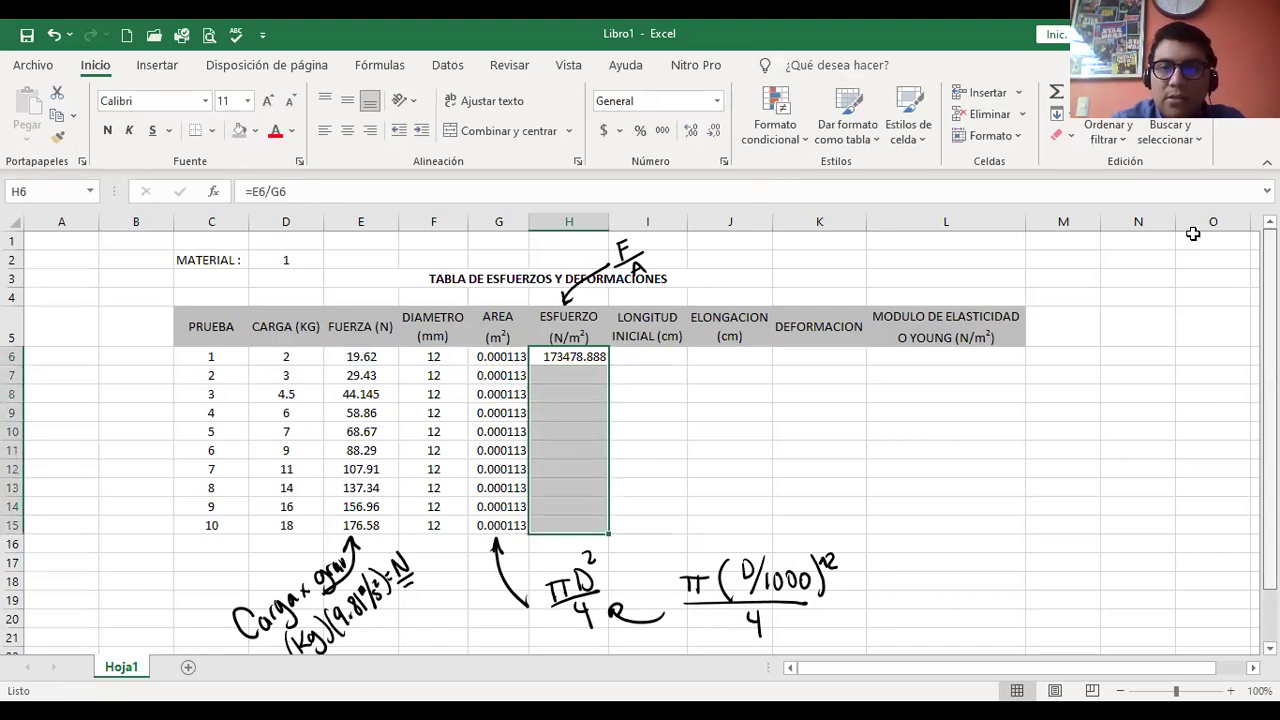
{"action": "left_click", "coordinate": [1059, 117]}
{"action": "left_click", "coordinate": [1069, 145]}
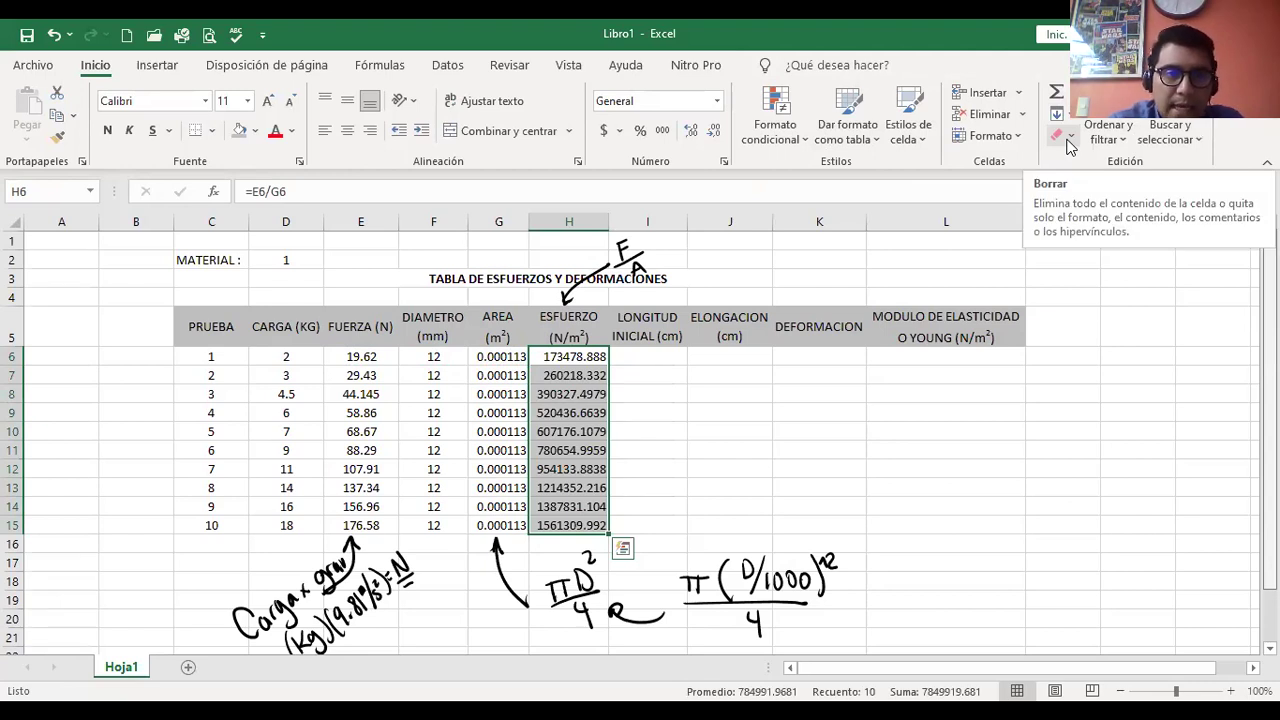
{"action": "key", "text": "Right"}
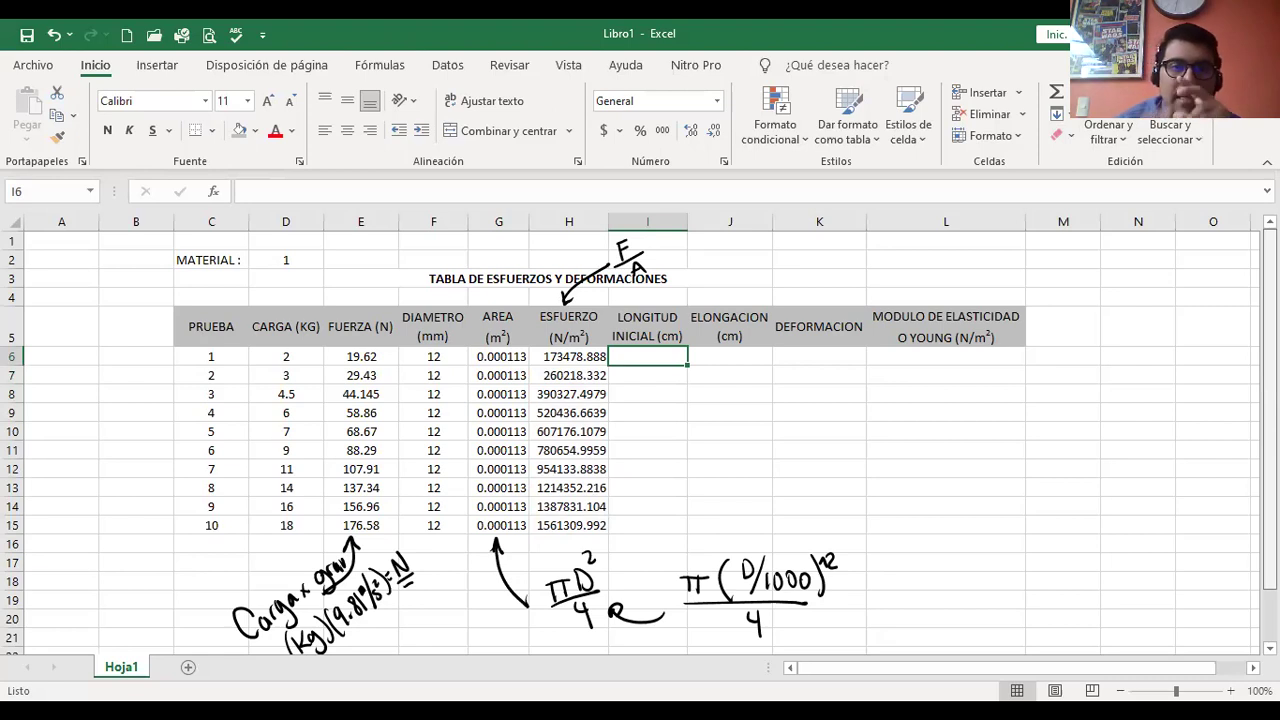
Check which cells the stress formula in H6 refers to, leaving the formula as it is.
{"action": "left_click", "coordinate": [569, 356]}
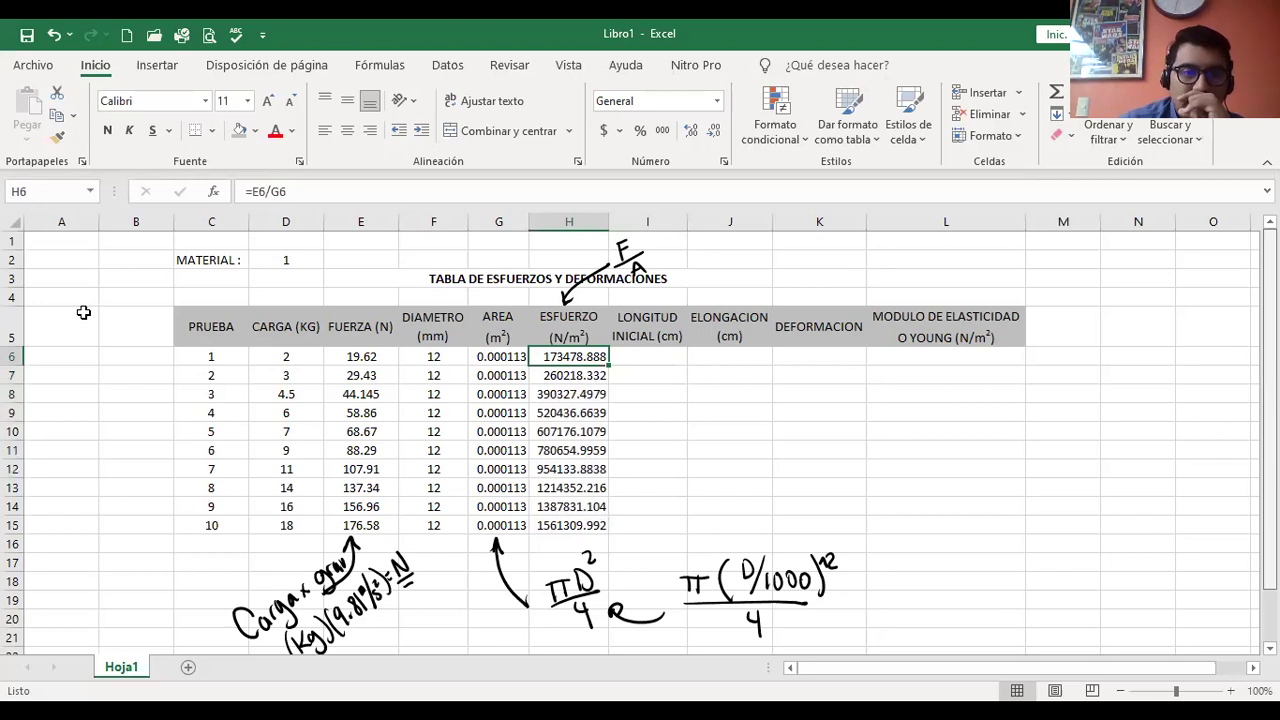
{"action": "key", "text": "F2"}
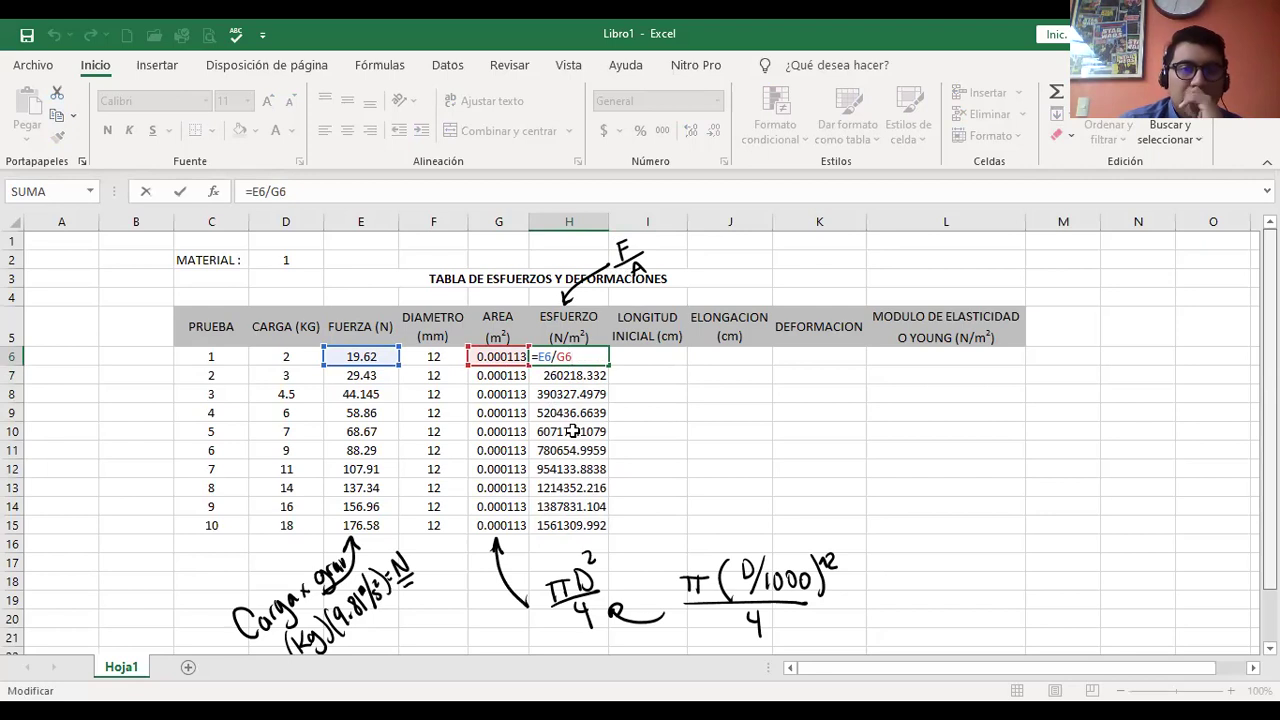
{"action": "key", "text": "shift+Return"}
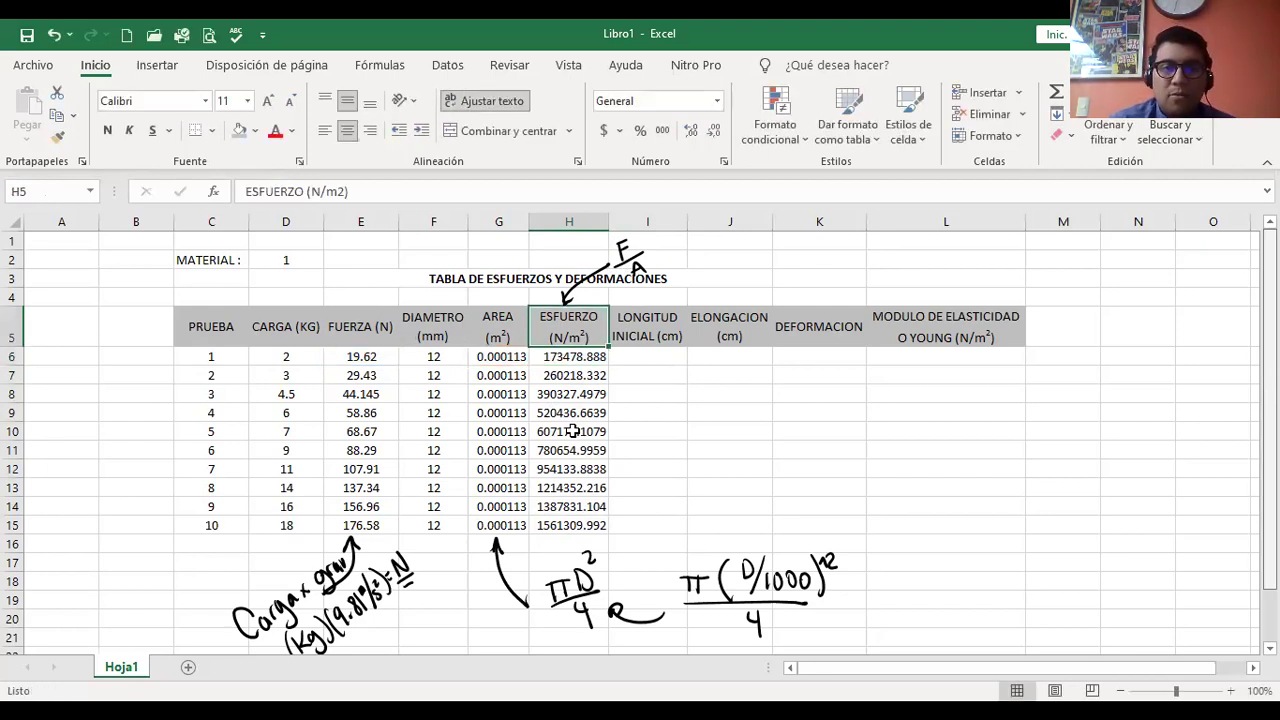
Enter an initial length of 100 cm in I6 and fill it down to I15 for all ten tests.
{"action": "key", "text": "Left"}
{"action": "key", "text": "Down"}
{"action": "key", "text": "Right"}
{"action": "key", "text": "Right"}
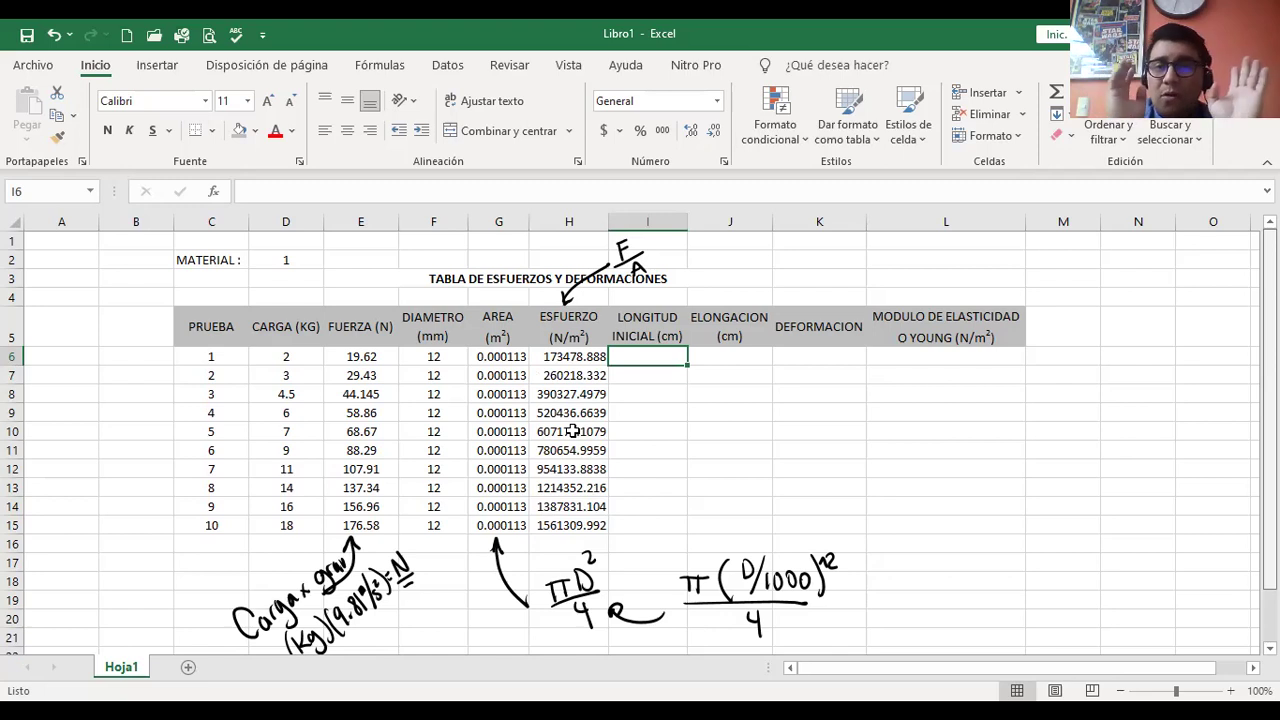
{"action": "type", "text": "100"}
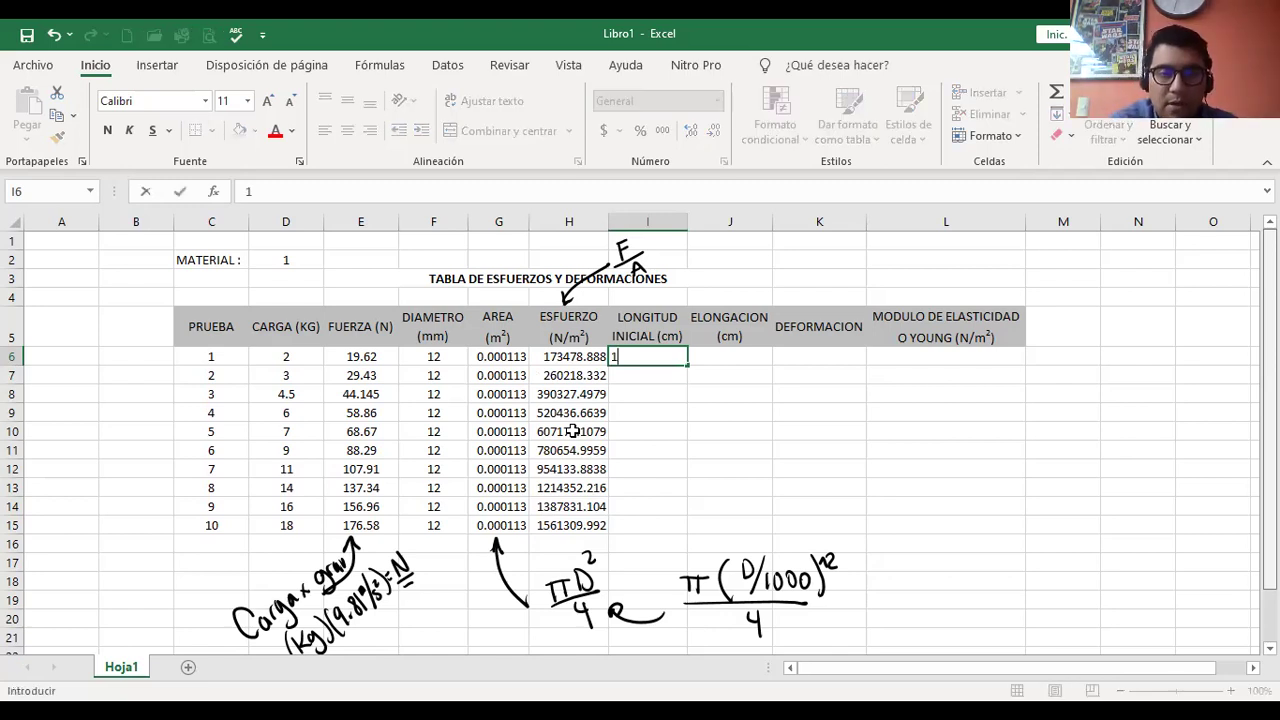
{"action": "key", "text": "ctrl+Return"}
{"action": "key", "text": "shift+Down"}
{"action": "key", "text": "shift+Down"}
{"action": "key", "text": "shift+Down"}
{"action": "key", "text": "shift+Down"}
{"action": "key", "text": "shift+Down"}
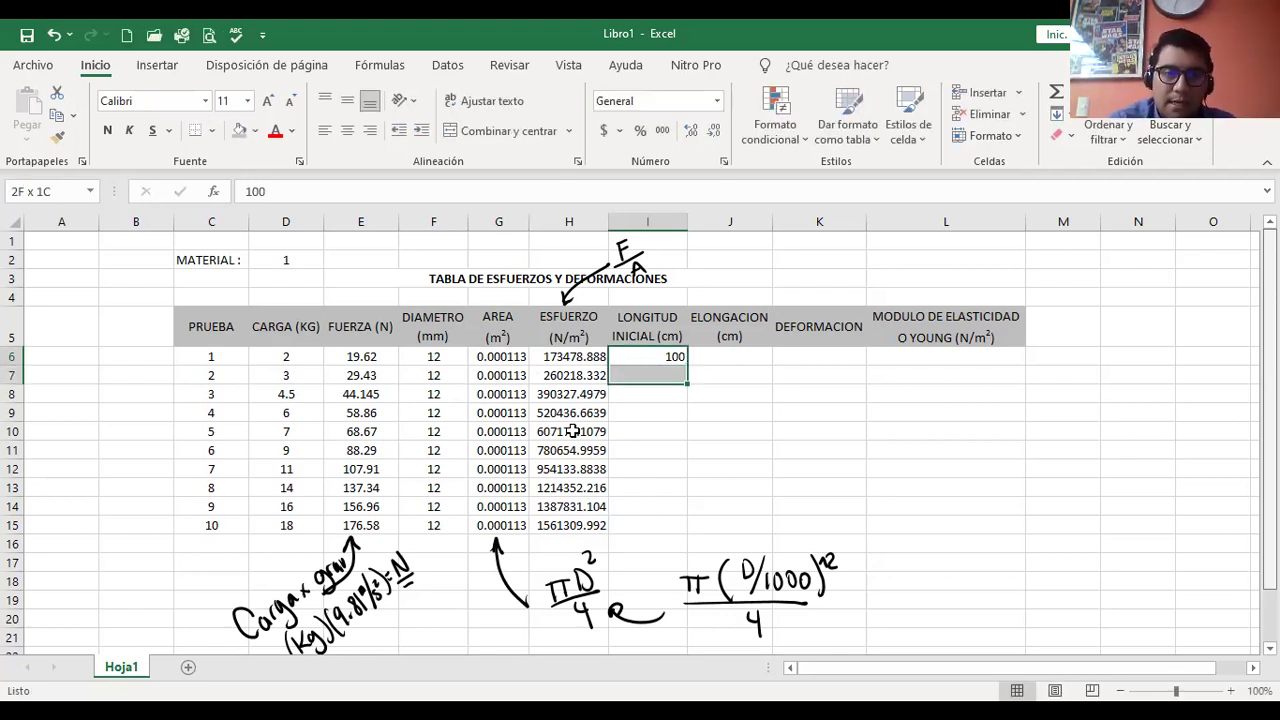
{"action": "key", "text": "shift+Down"}
{"action": "key", "text": "shift+Down"}
{"action": "key", "text": "shift+Down"}
{"action": "key", "text": "shift+Down"}
{"action": "key", "text": "ctrl+d"}
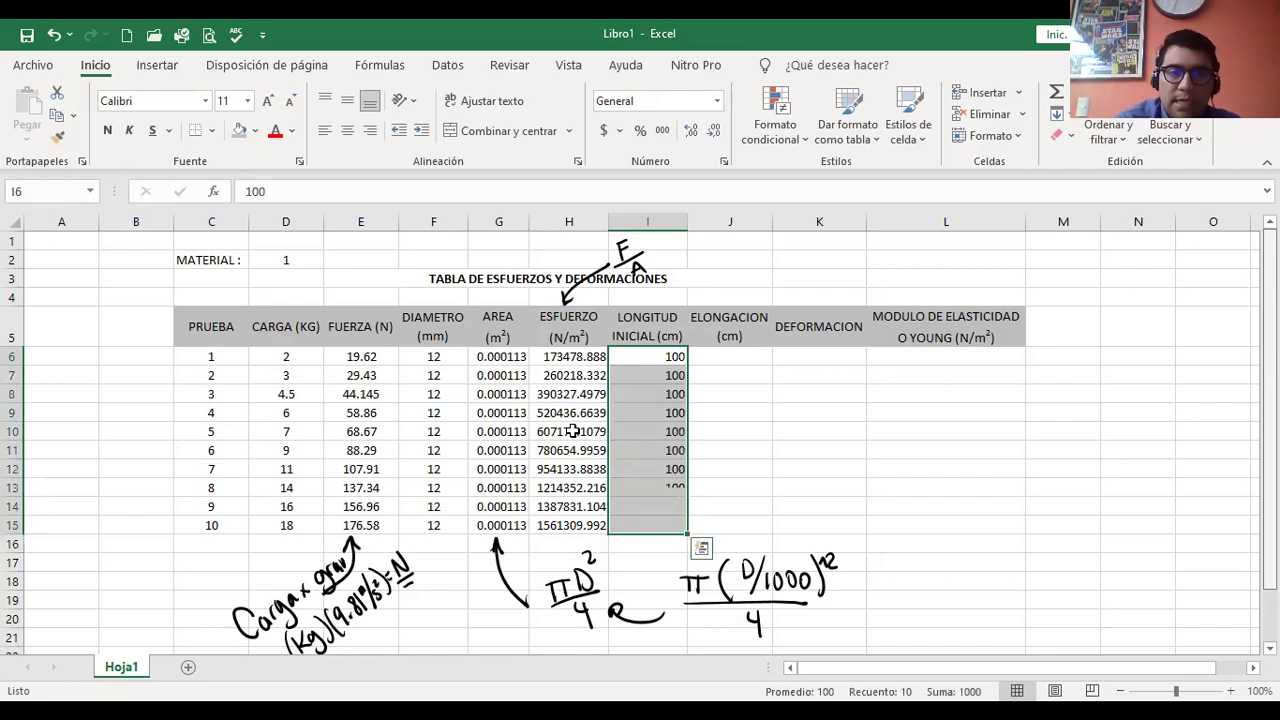
Center the initial length values in I6:I15 vertically and horizontally.
{"action": "left_click", "coordinate": [348, 103]}
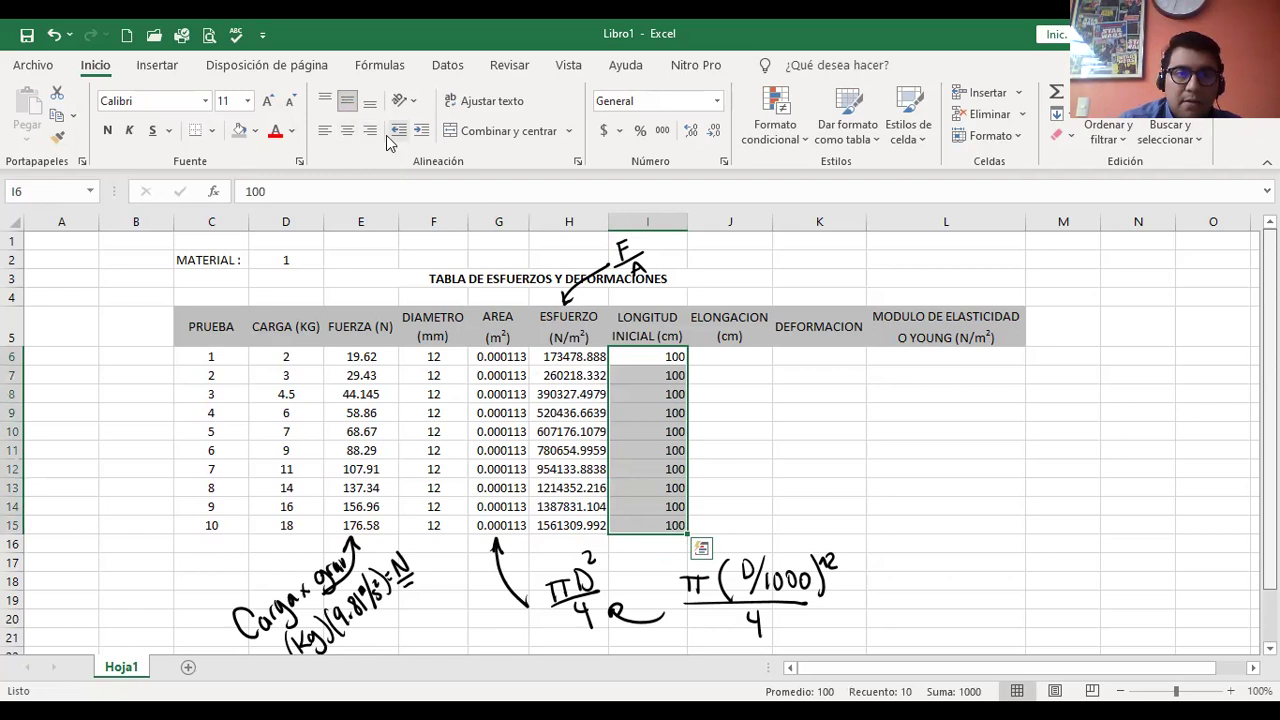
{"action": "left_click", "coordinate": [348, 131]}
Enter the elongations of tests 1 to 5 in J6:J10 as 1, 1.5, 2, 3 and 5 cm.
{"action": "key", "text": "Right"}
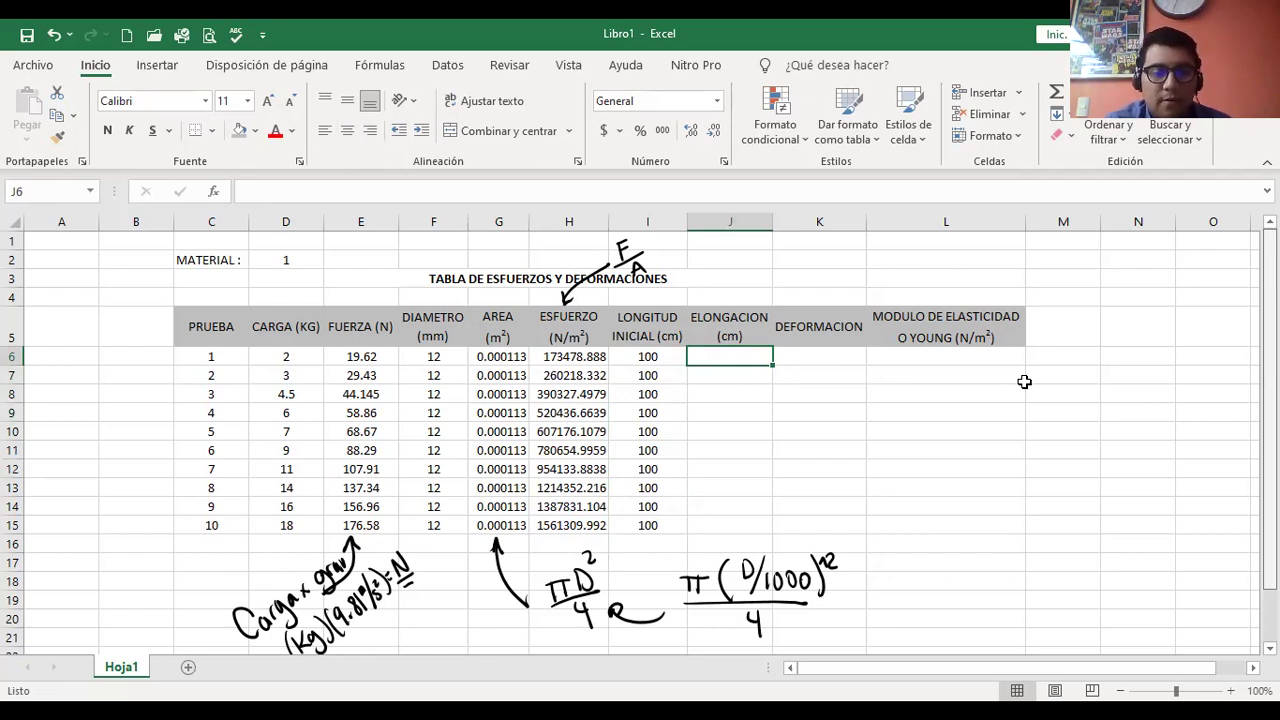
{"action": "type", "text": "1"}
{"action": "key", "text": "Return"}
{"action": "type", "text": "1.5"}
{"action": "key", "text": "Return"}
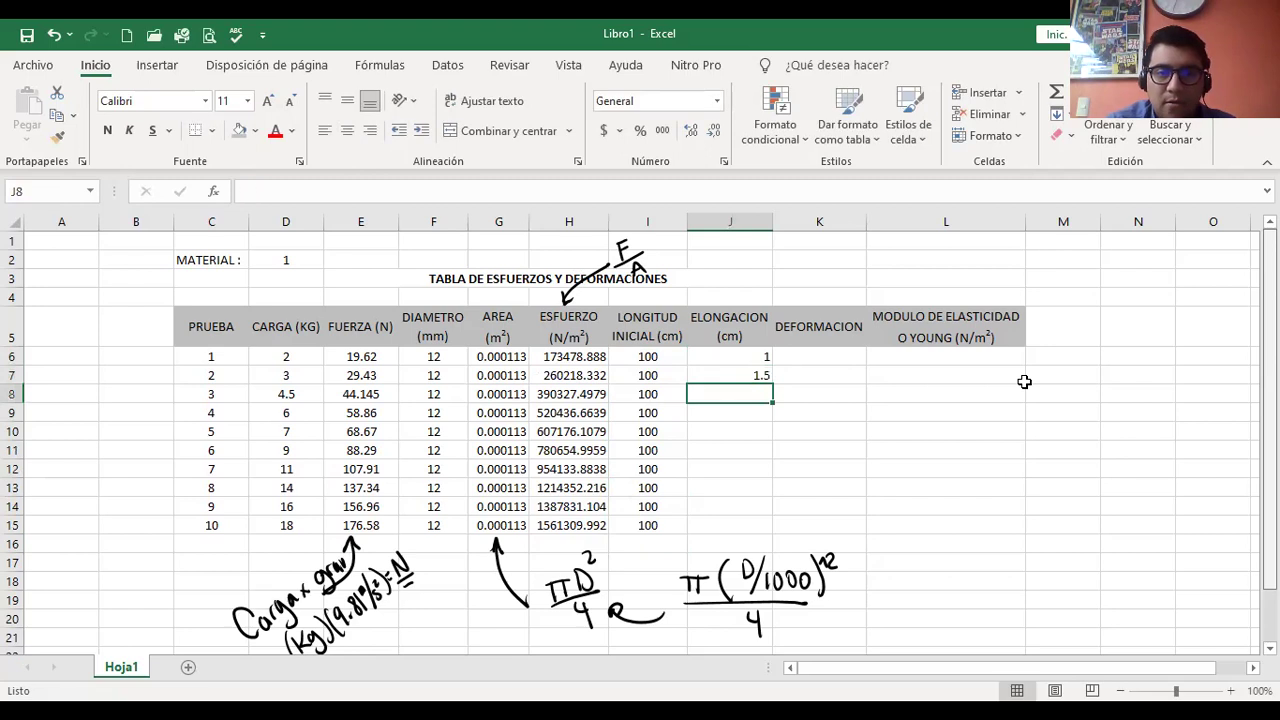
{"action": "type", "text": "2"}
{"action": "key", "text": "Return"}
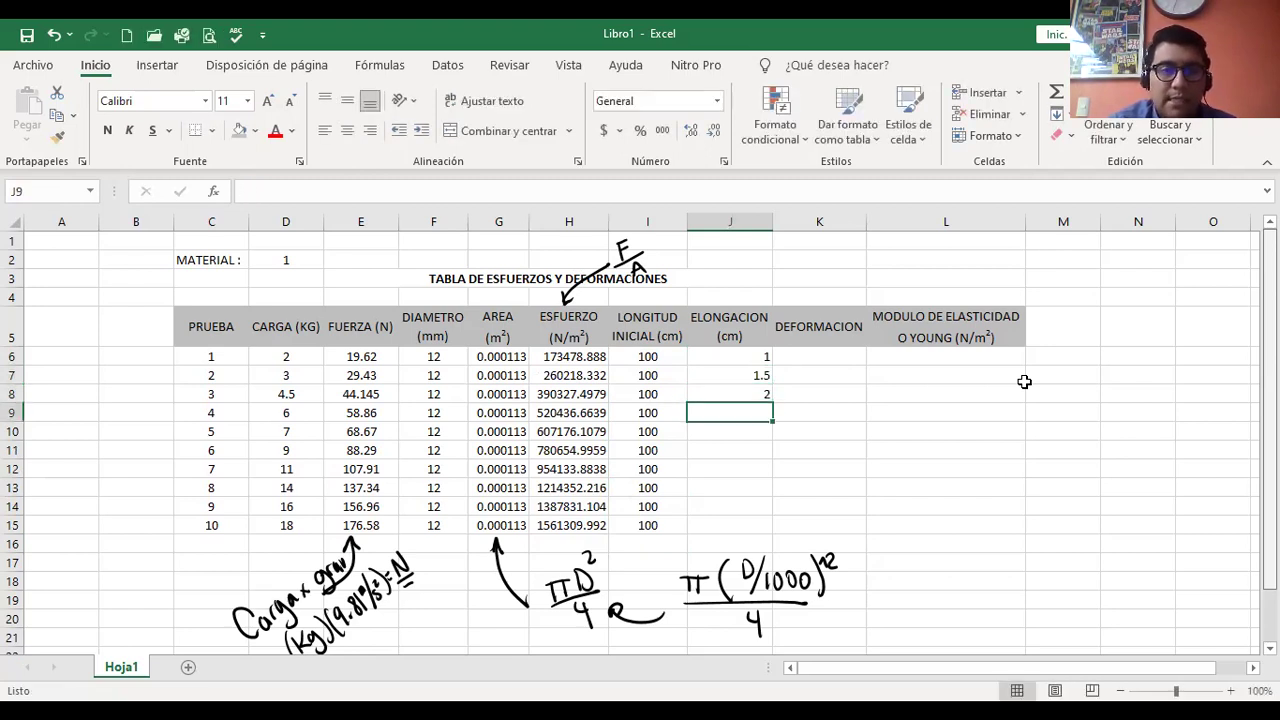
{"action": "type", "text": "3"}
{"action": "key", "text": "Return"}
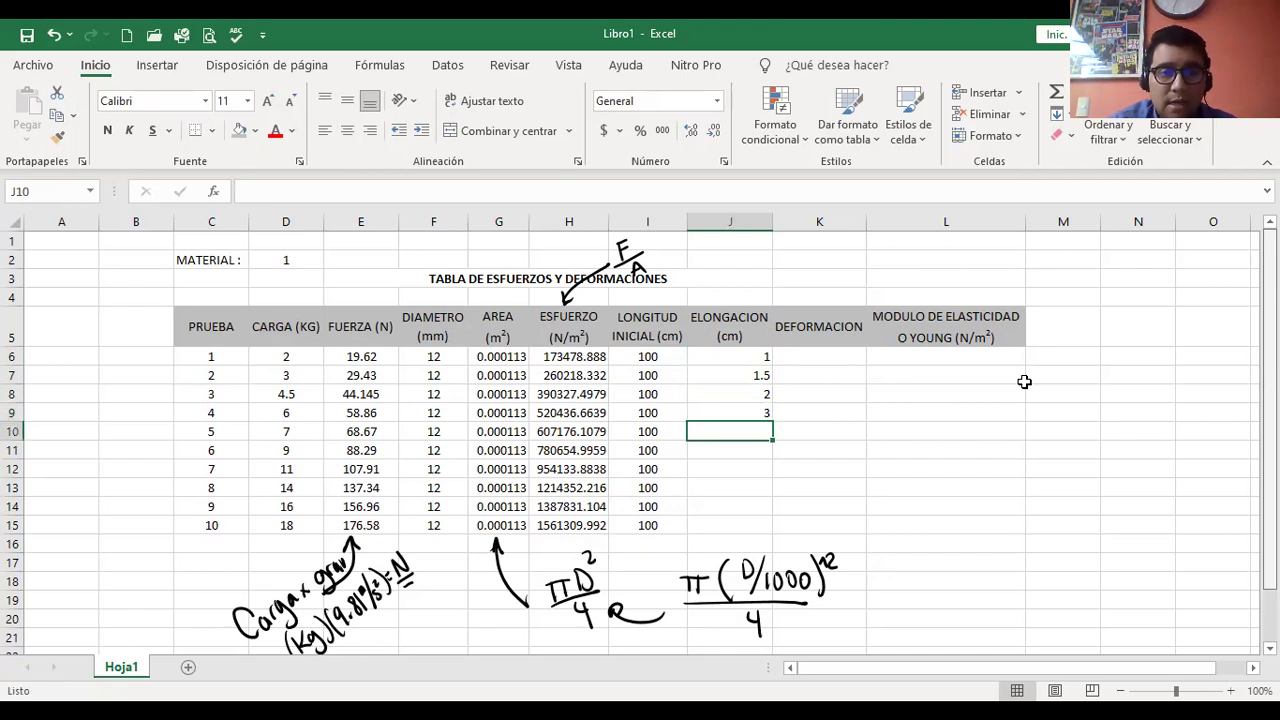
{"action": "type", "text": "5"}
{"action": "key", "text": "Return"}
Enter the elongations of tests 6 to 10 in J11:J15 as 7, 9.5, 12, 15 and 19 cm.
{"action": "type", "text": "7"}
{"action": "key", "text": "Return"}
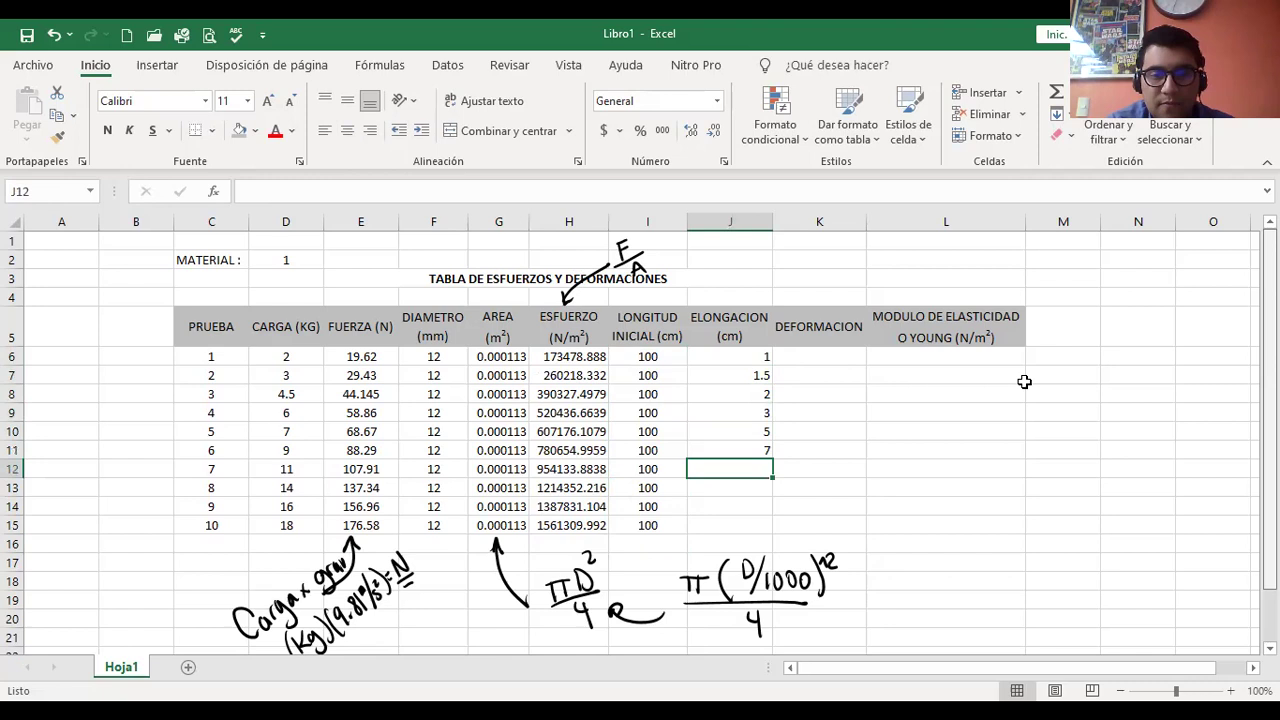
{"action": "type", "text": "9.5"}
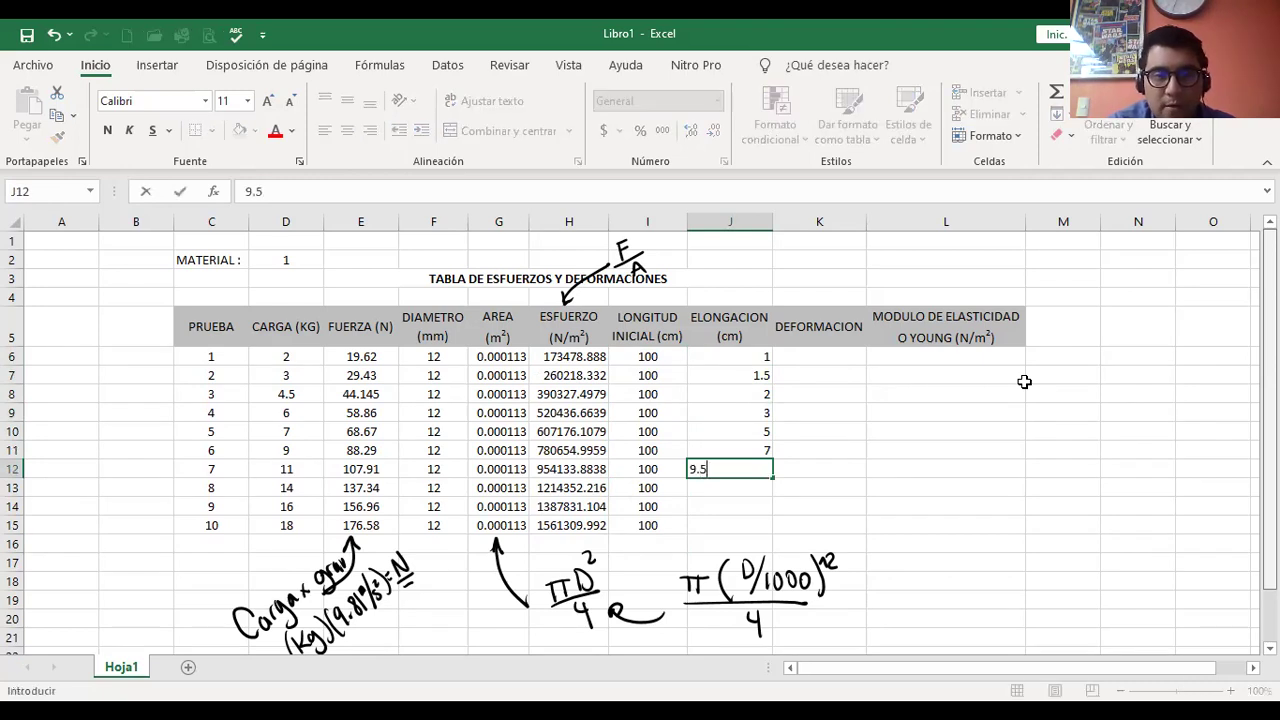
{"action": "key", "text": "Return"}
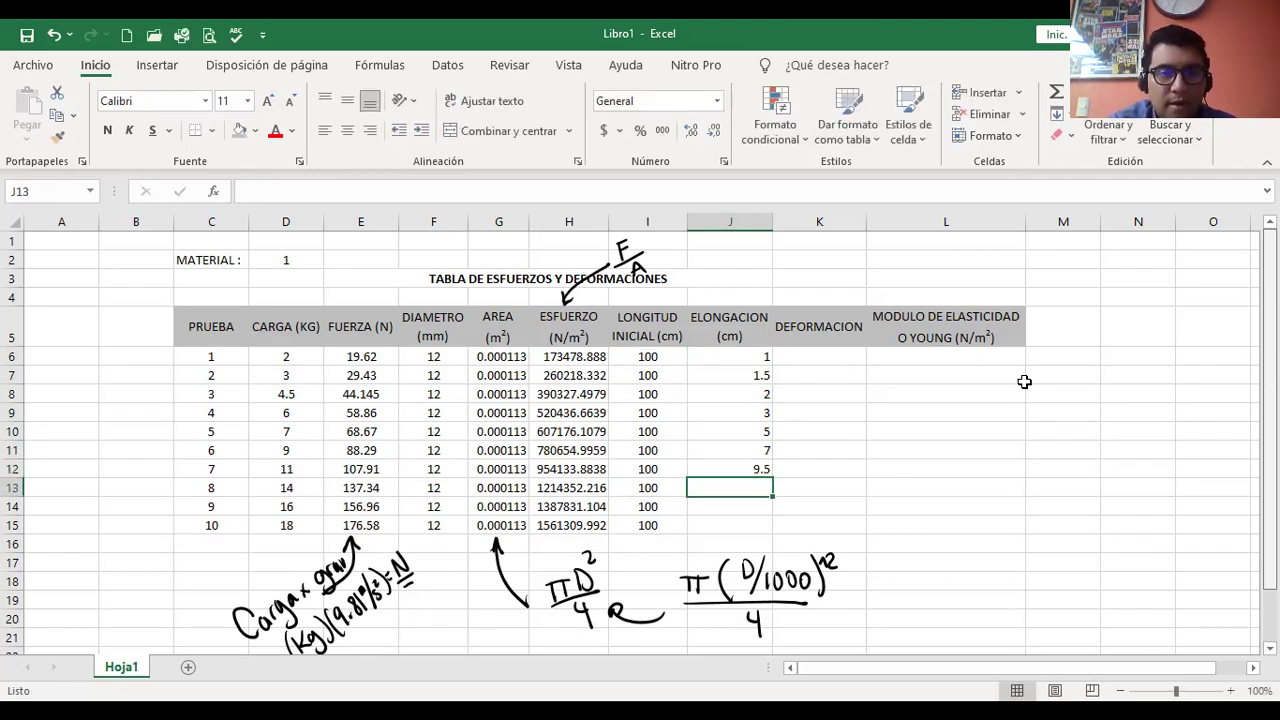
{"action": "type", "text": "12"}
{"action": "key", "text": "Return"}
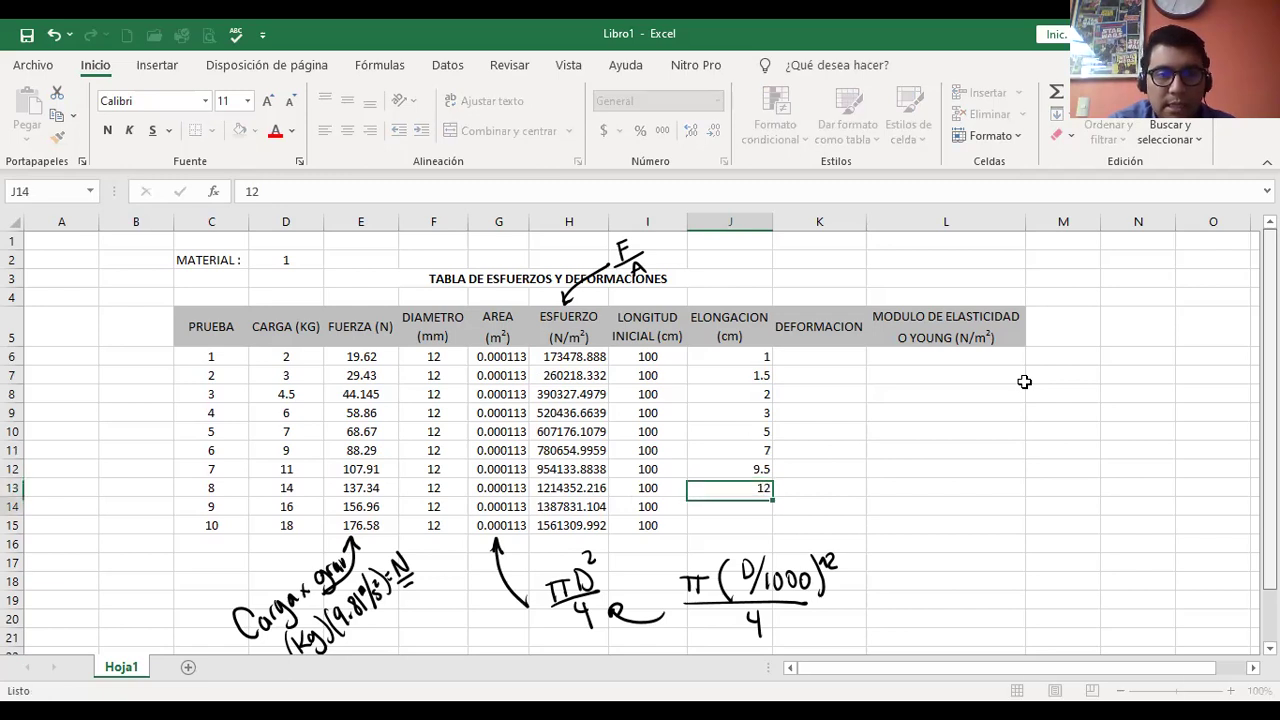
{"action": "type", "text": "1"}
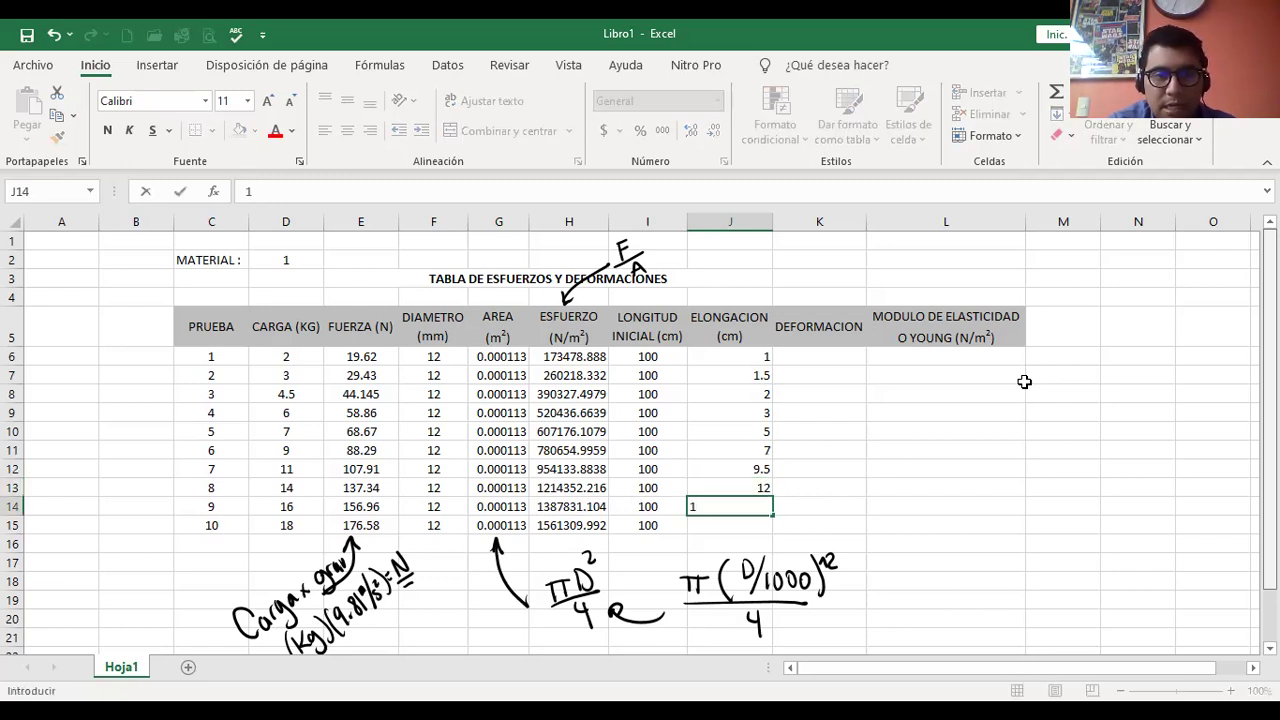
{"action": "type", "text": "5"}
{"action": "key", "text": "Return"}
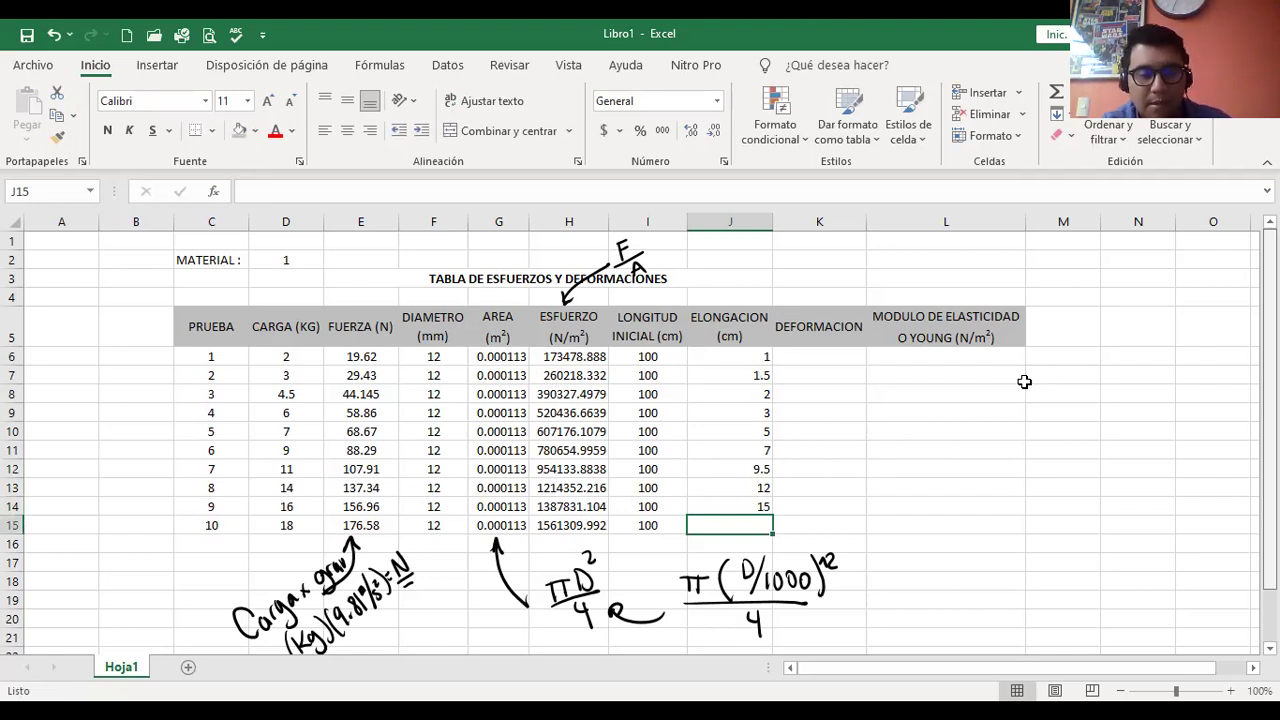
{"action": "type", "text": "19"}
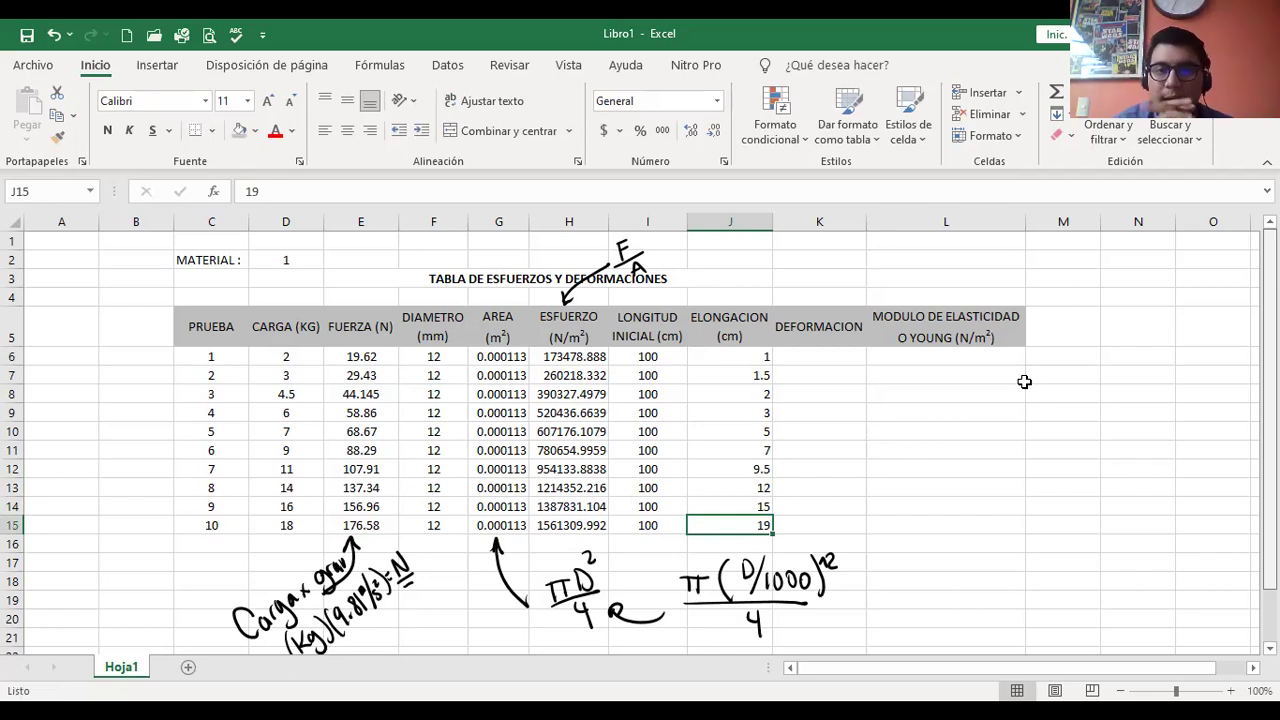
Enter the strain formula =J6/I6 in K6, dividing the elongation by the initial length.
{"action": "key", "text": "Right"}
{"action": "key", "text": "Up"}
{"action": "key", "text": "Up"}
{"action": "key", "text": "Up"}
{"action": "key", "text": "Up"}
{"action": "key", "text": "Up"}
{"action": "key", "text": "Up"}
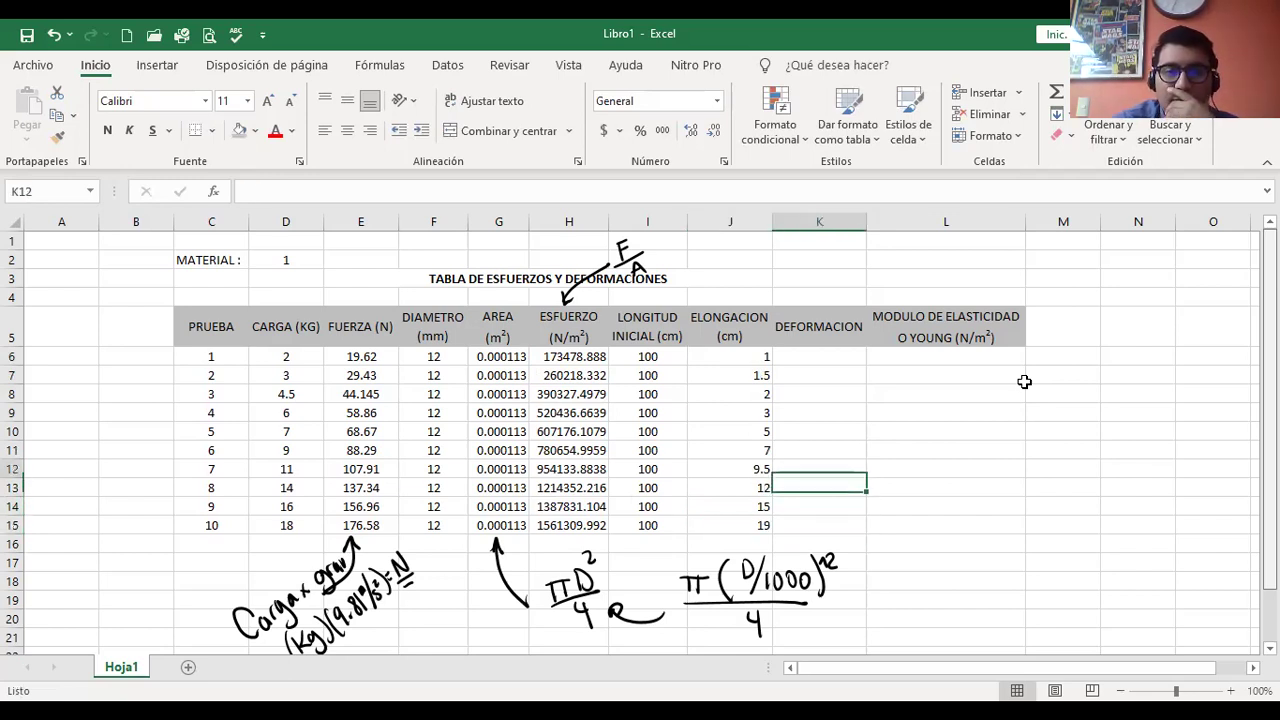
{"action": "key", "text": "Up"}
{"action": "key", "text": "Up"}
{"action": "key", "text": "Up"}
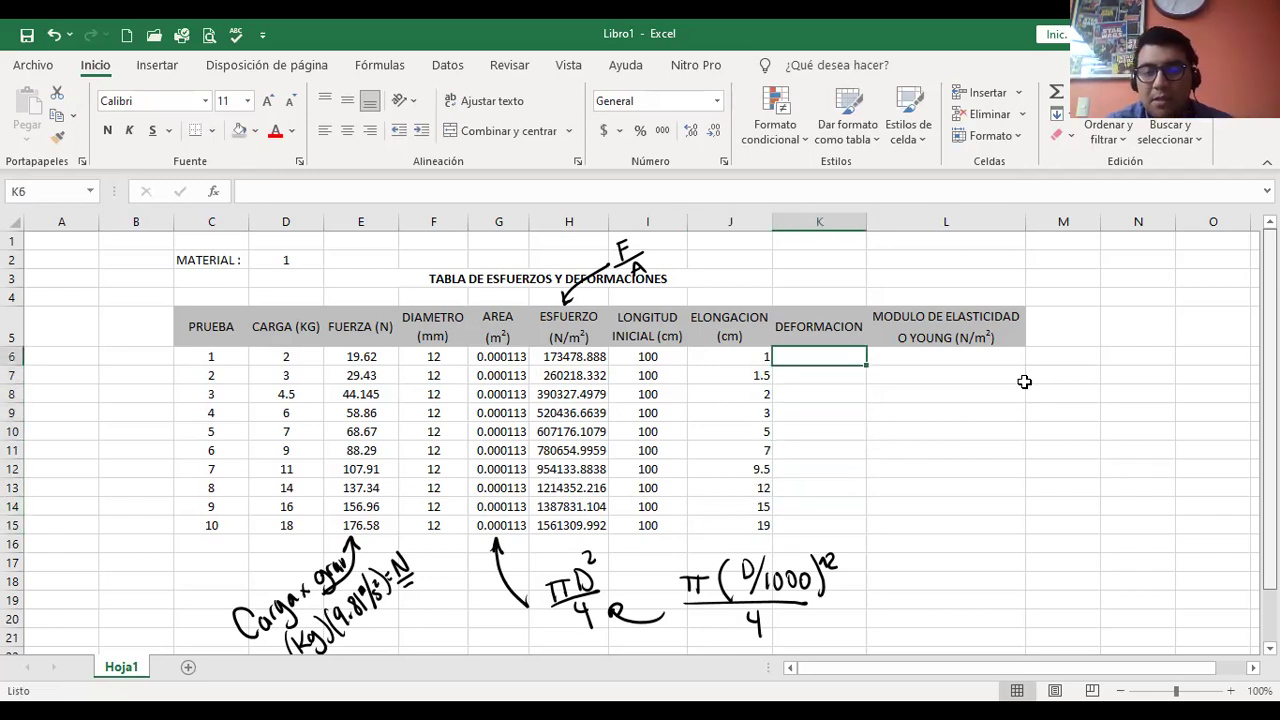
{"action": "type", "text": "="}
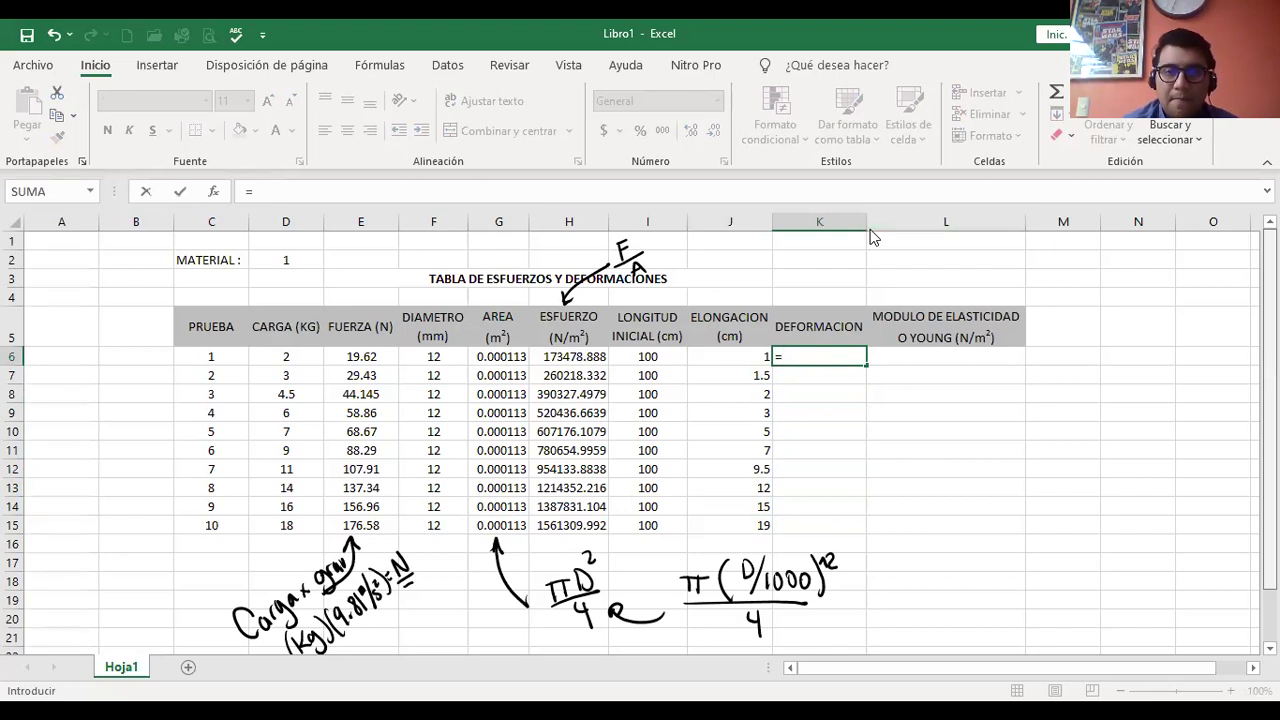
{"action": "key", "text": "Escape"}
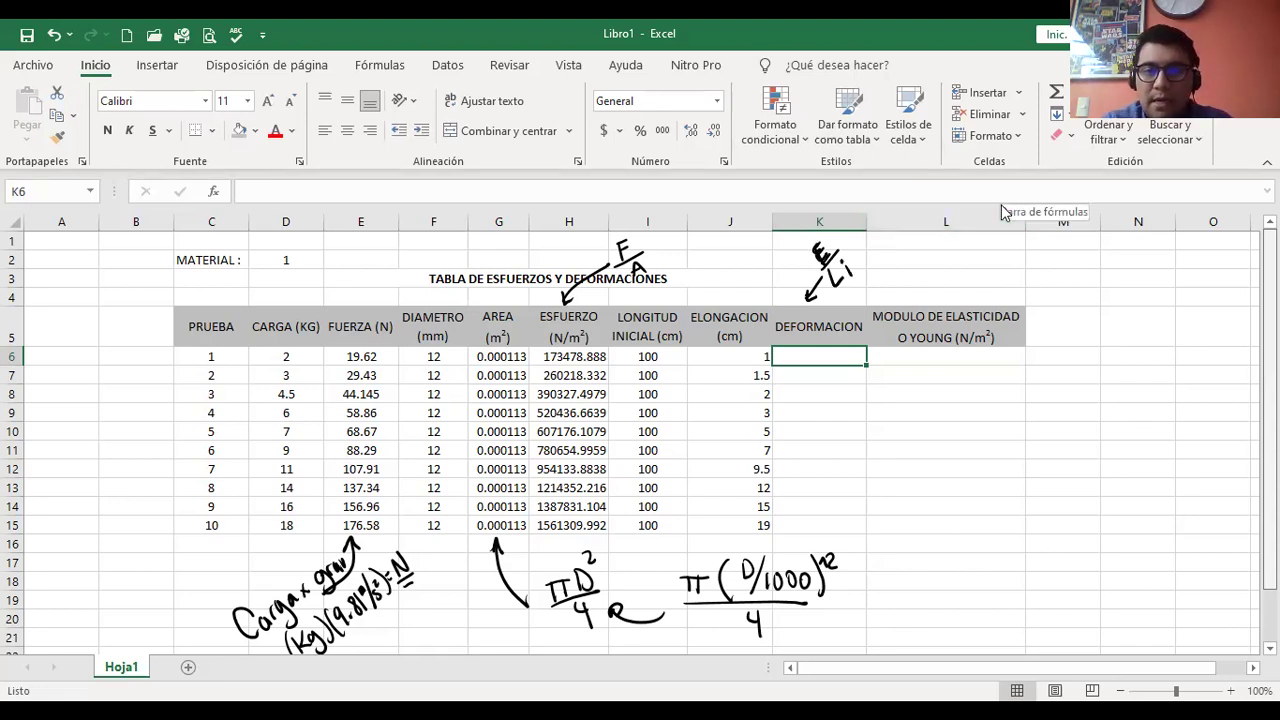
{"action": "type", "text": "="}
{"action": "key", "text": "Left"}
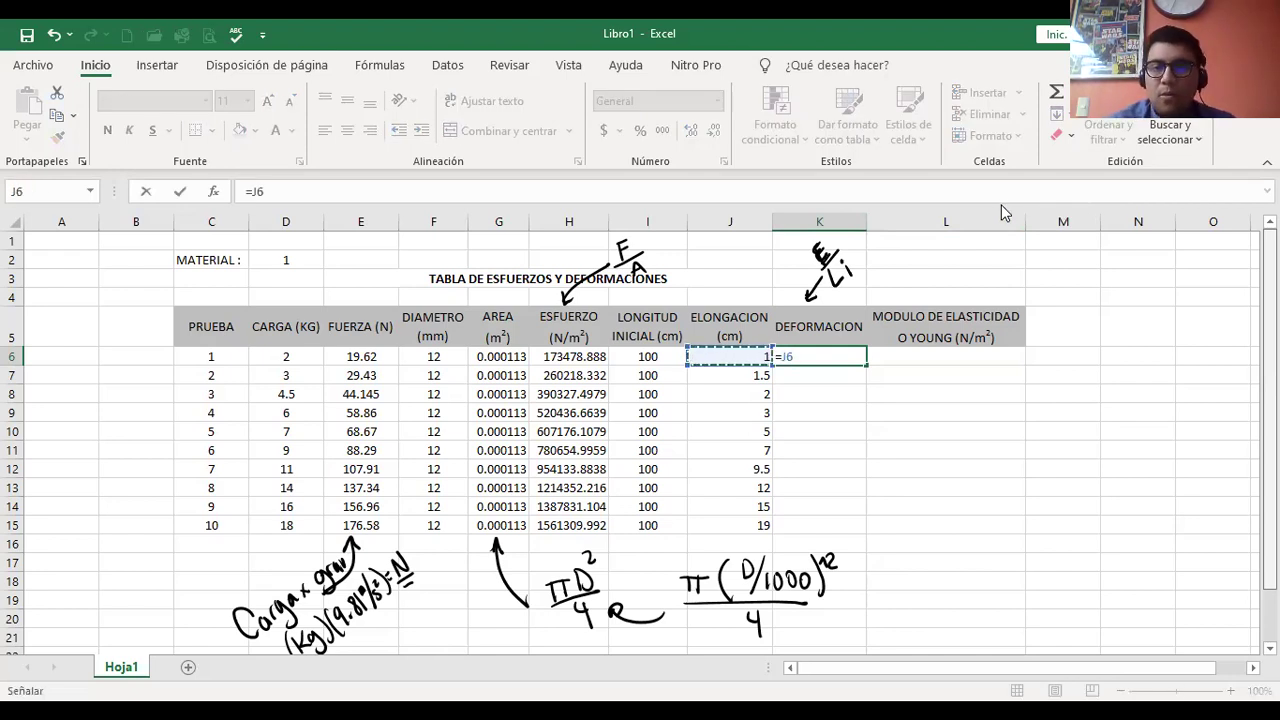
{"action": "type", "text": "/"}
{"action": "key", "text": "Left"}
{"action": "key", "text": "Left"}
{"action": "key", "text": "Left"}
{"action": "key", "text": "Right"}
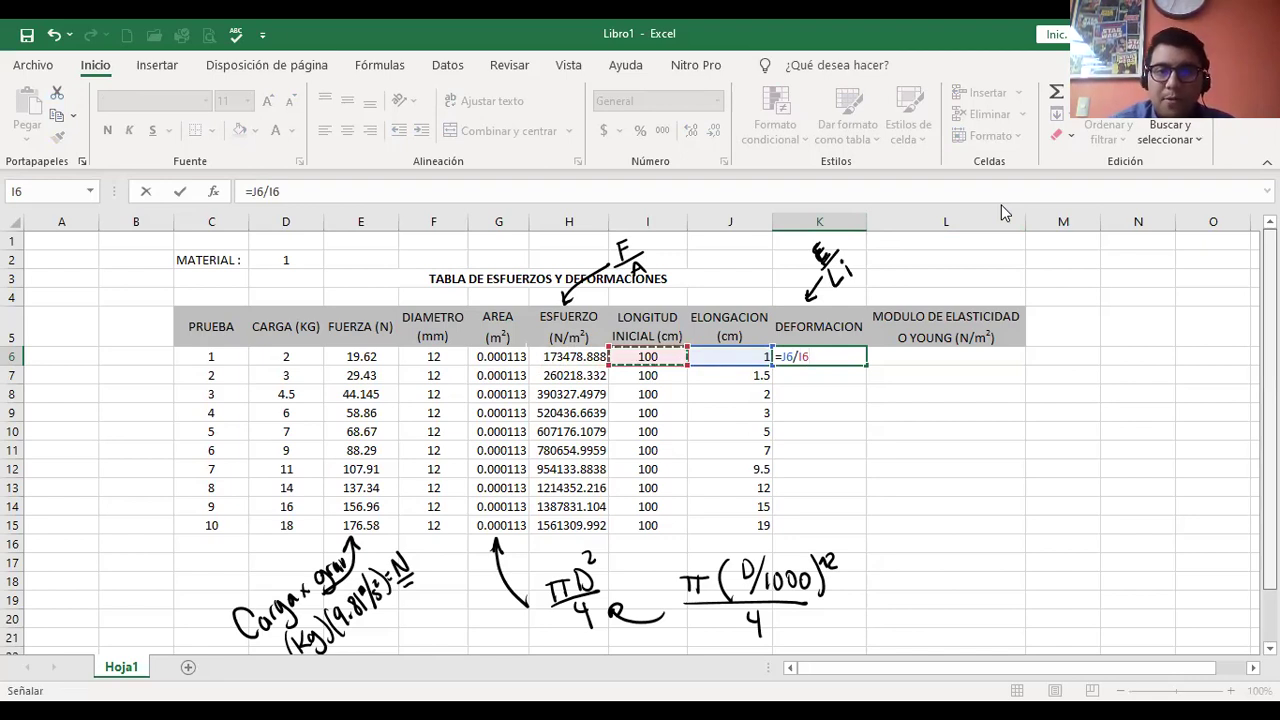
{"action": "key", "text": "ctrl+Return"}
Fill the strain formula from K6 down to K15 for all ten tests.
{"action": "key", "text": "shift+Down"}
{"action": "key", "text": "shift+Down"}
{"action": "key", "text": "shift+Down"}
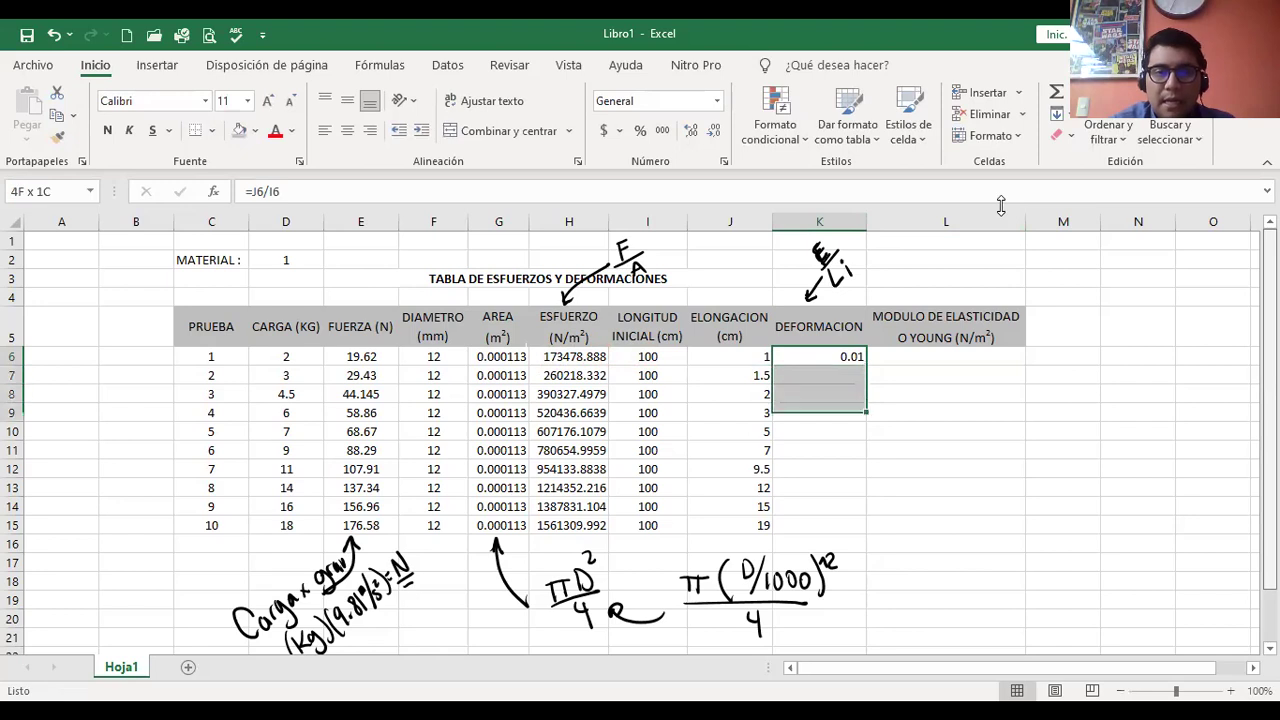
{"action": "key", "text": "shift+Down"}
{"action": "key", "text": "shift+Down"}
{"action": "key", "text": "shift+Down"}
{"action": "key", "text": "shift+Down"}
{"action": "key", "text": "shift+Down"}
{"action": "key", "text": "shift+Down"}
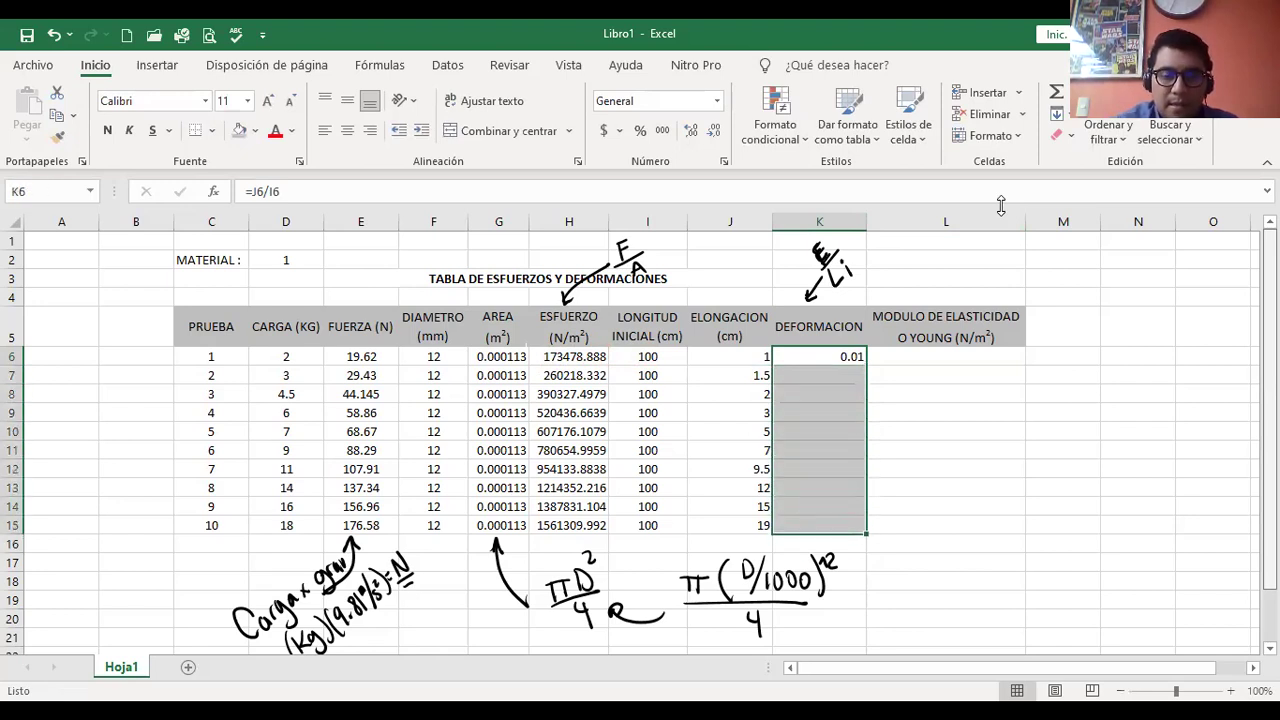
{"action": "key", "text": "ctrl+j"}
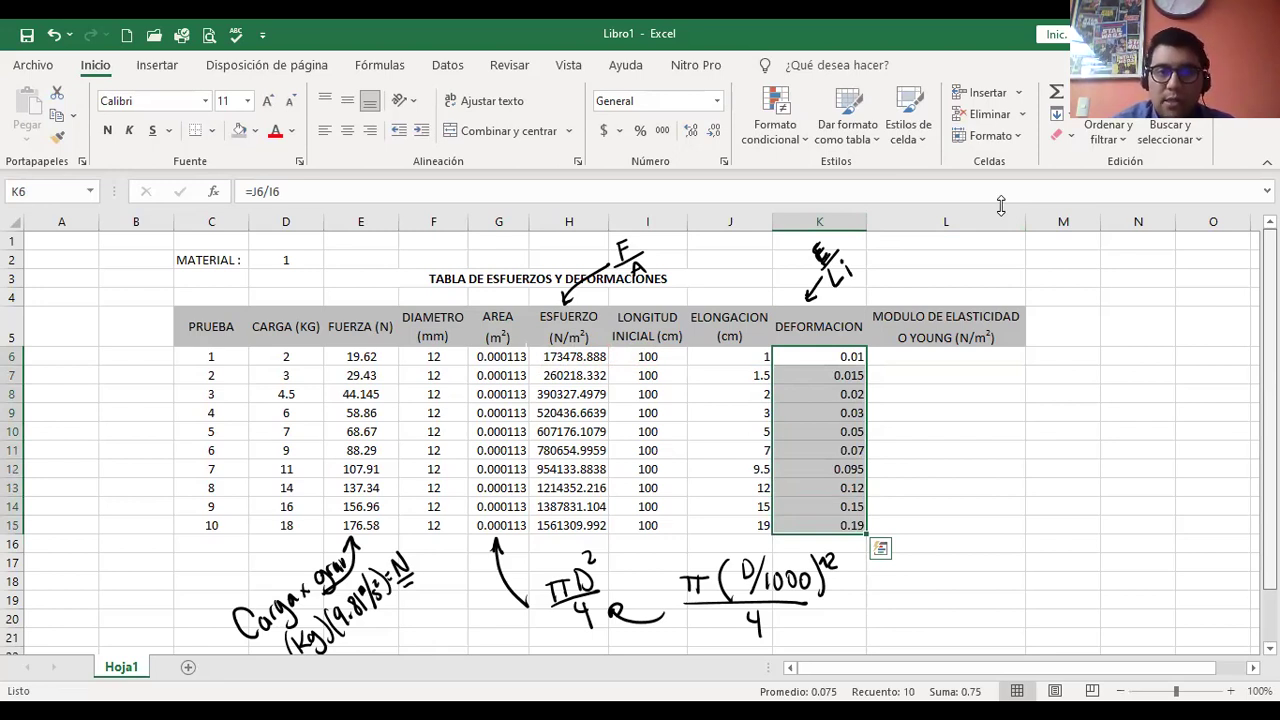
Review the first tests' entries across the table, from the test number through to the elasticity modulus column.
{"action": "key", "text": "Left"}
{"action": "key", "text": "Left"}
{"action": "key", "text": "Left"}
{"action": "key", "text": "Left"}
{"action": "key", "text": "Left"}
{"action": "key", "text": "Left"}
{"action": "key", "text": "Left"}
{"action": "key", "text": "Left"}
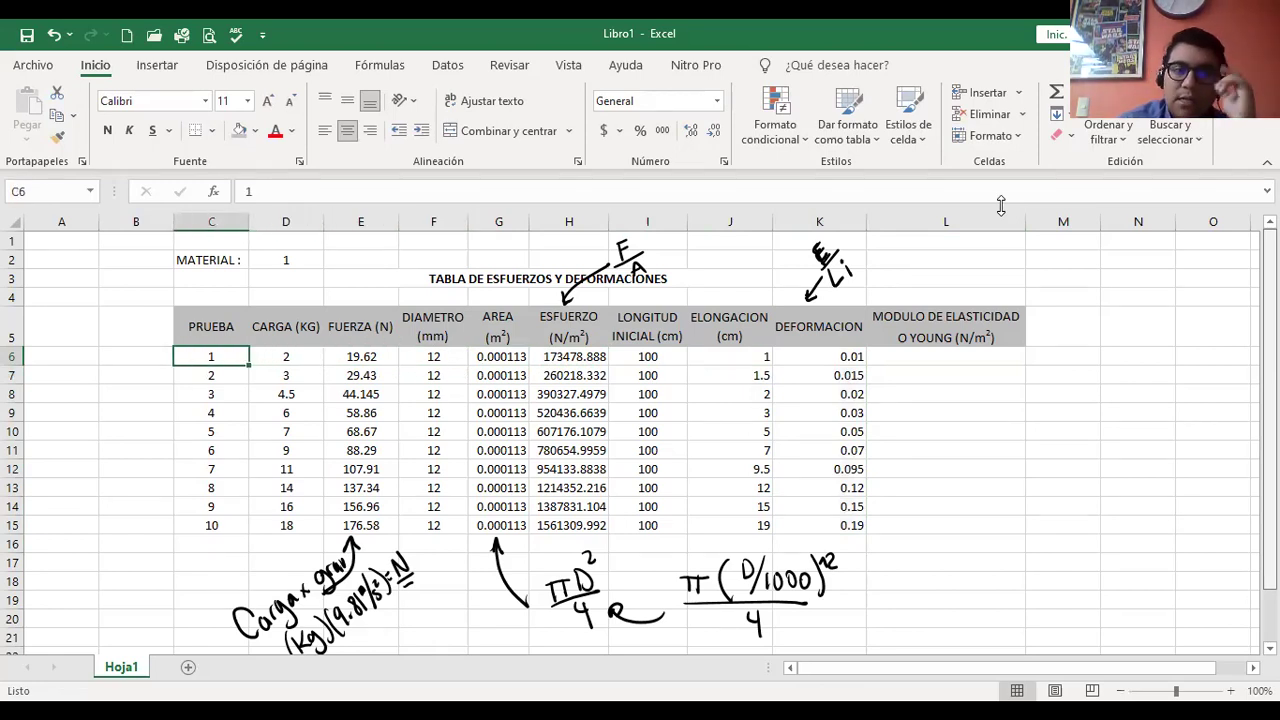
{"action": "key", "text": "Down"}
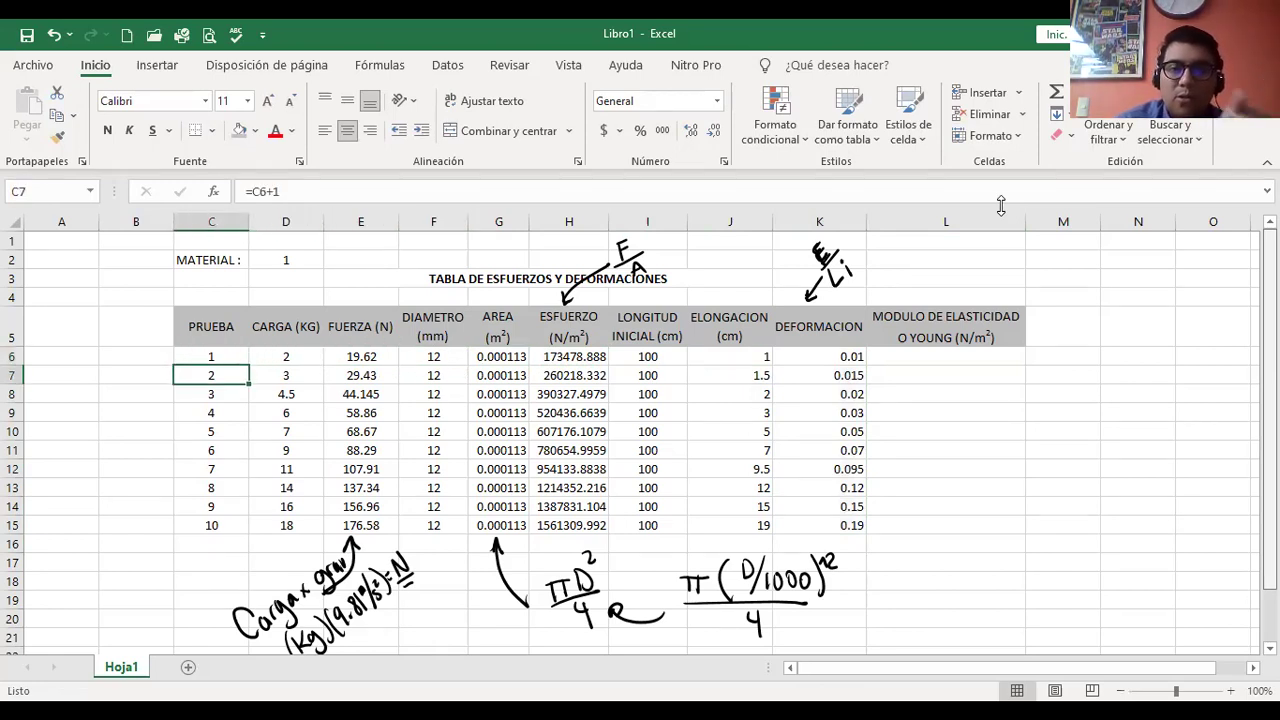
{"action": "key", "text": "Right"}
{"action": "key", "text": "Left"}
{"action": "key", "text": "Right"}
{"action": "key", "text": "Up"}
{"action": "key", "text": "Right"}
{"action": "key", "text": "Right"}
{"action": "key", "text": "Right"}
{"action": "key", "text": "Right"}
{"action": "key", "text": "Left"}
{"action": "key", "text": "Left"}
{"action": "key", "text": "Left"}
{"action": "key", "text": "Left"}
{"action": "key", "text": "Left"}
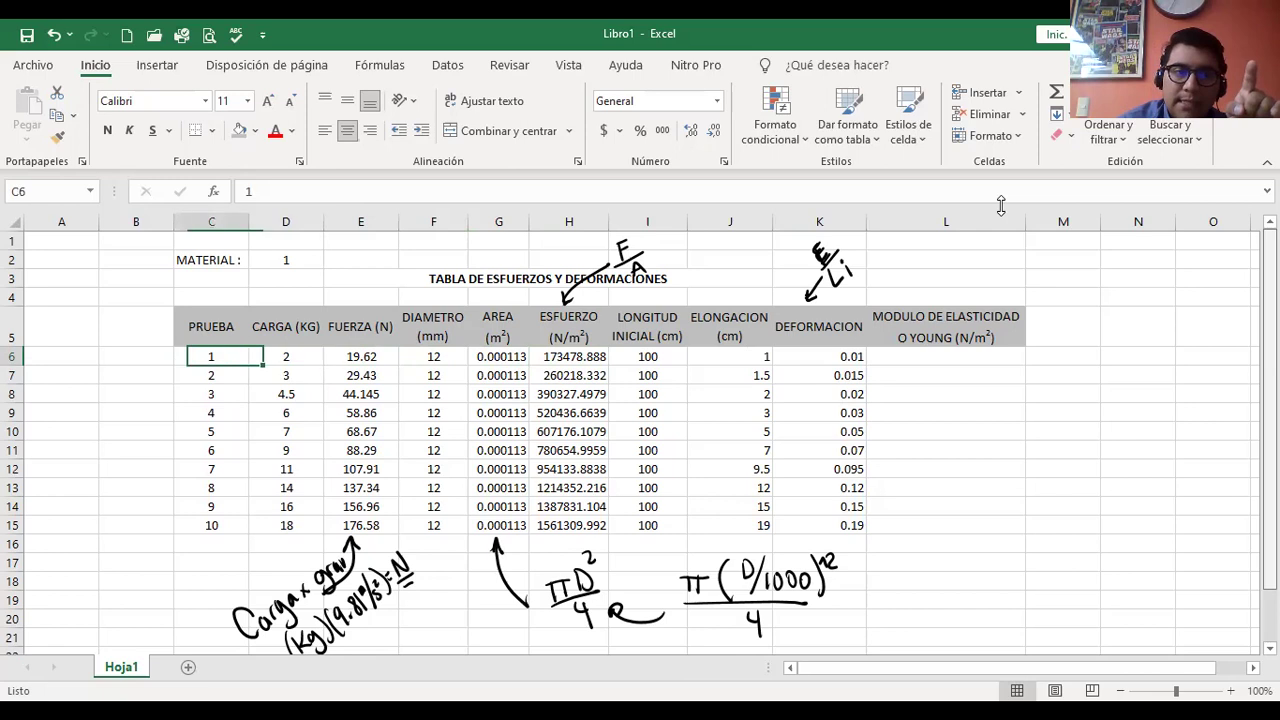
{"action": "key", "text": "Right"}
{"action": "key", "text": "Right"}
{"action": "key", "text": "Right"}
{"action": "key", "text": "Right"}
{"action": "key", "text": "Right"}
{"action": "key", "text": "Right"}
{"action": "key", "text": "Right"}
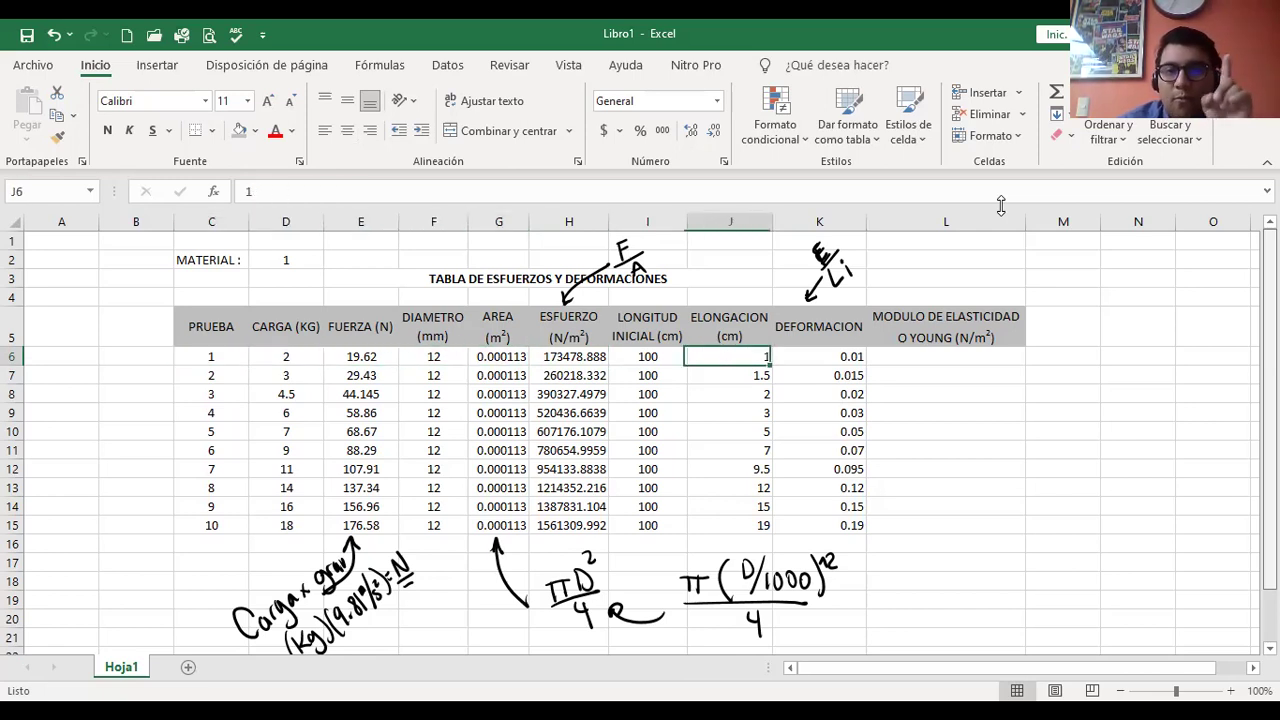
{"action": "key", "text": "Right"}
{"action": "key", "text": "Right"}
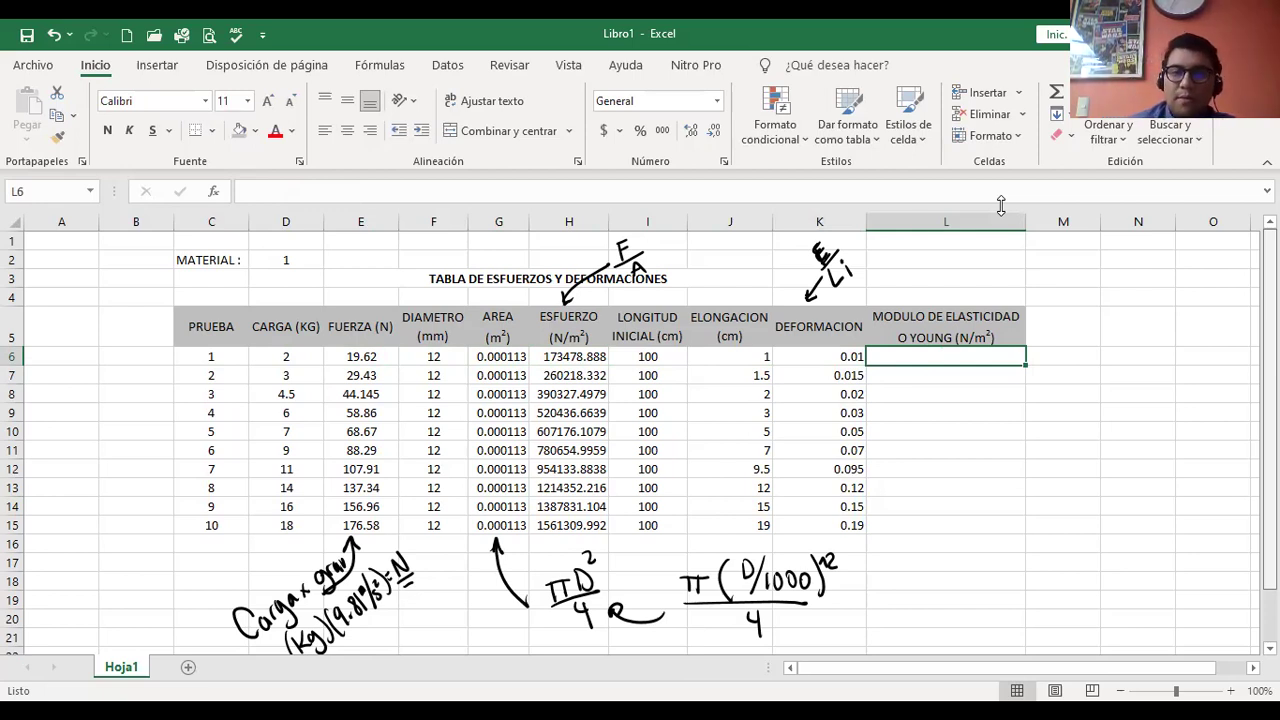
Handwrite an arrow and the fraction σ/δ above the MODULO DE ELASTICIDAD O YOUNG header.
{"action": "left_click_drag", "start_coordinate": [924, 288], "coordinate": [928, 298]}
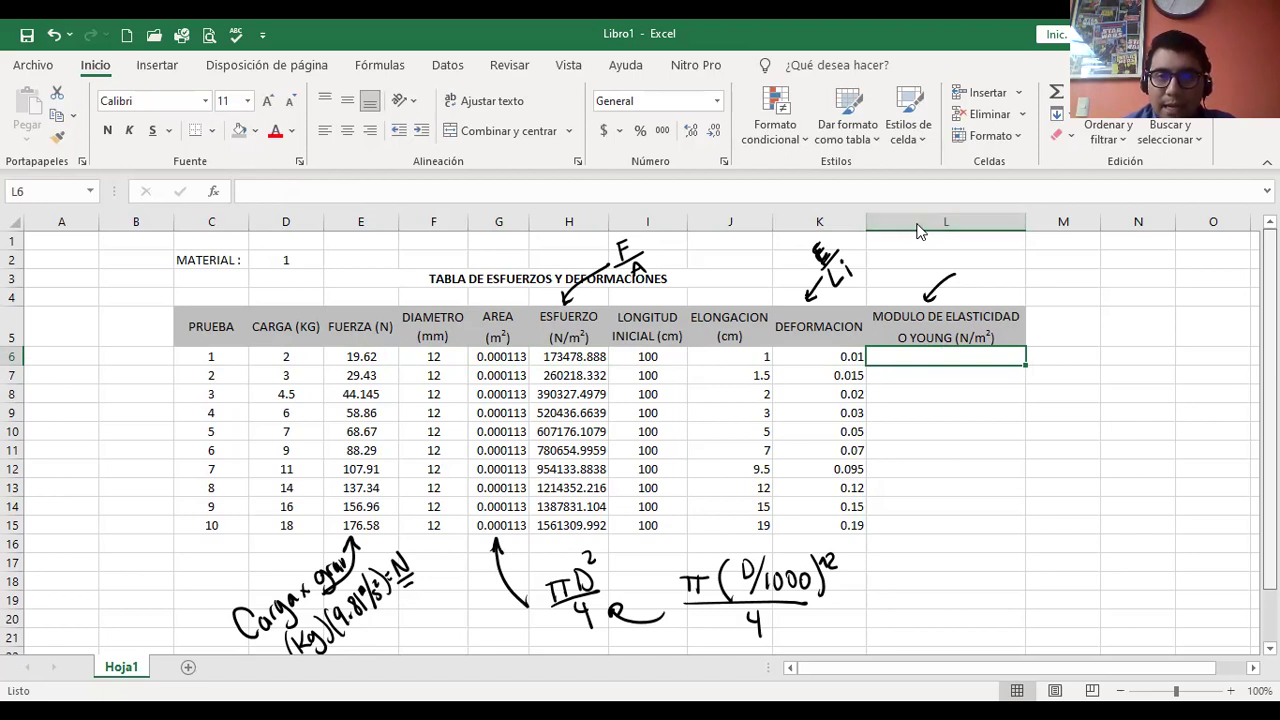
{"action": "mouse_move", "coordinate": [956, 251]}
{"action": "left_mouse_down"}
{"action": "mouse_move", "coordinate": [952, 268]}
{"action": "mouse_move", "coordinate": [970, 256]}
{"action": "mouse_move", "coordinate": [960, 237]}
{"action": "mouse_move", "coordinate": [964, 275]}
{"action": "mouse_move", "coordinate": [984, 257]}
{"action": "left_mouse_up"}
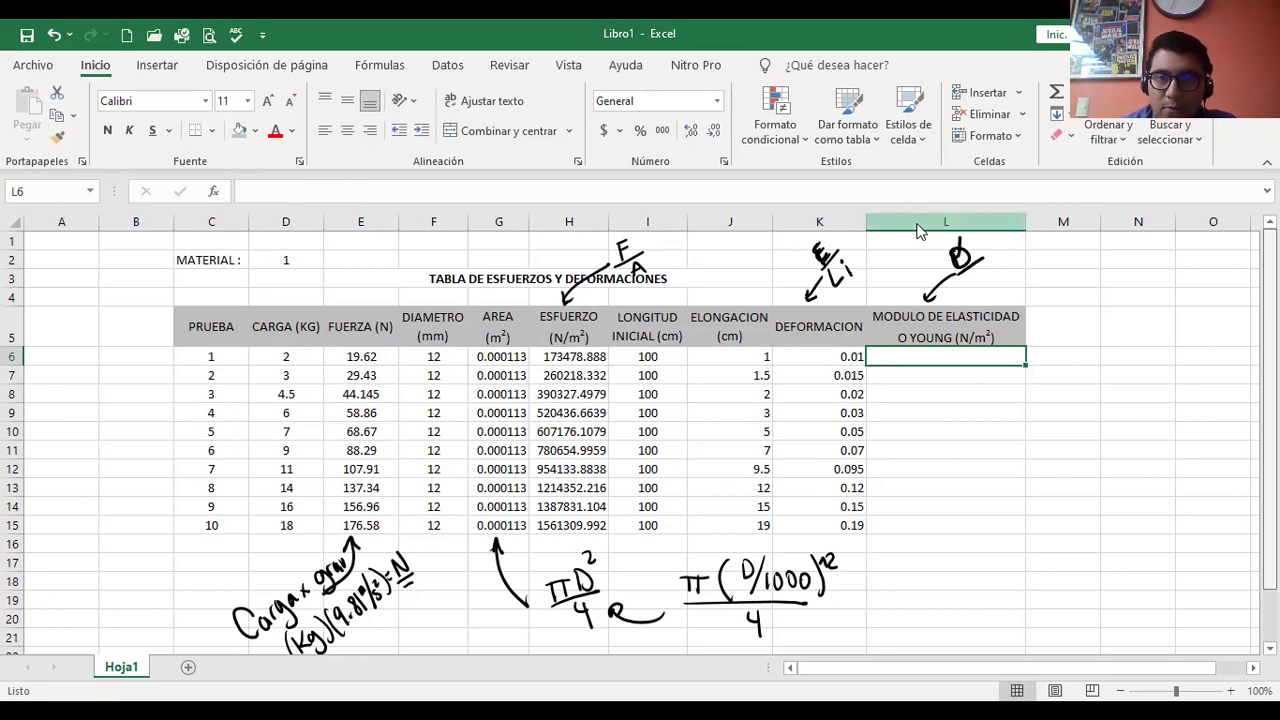
{"action": "mouse_move", "coordinate": [984, 275]}
{"action": "left_mouse_down"}
{"action": "mouse_move", "coordinate": [978, 297]}
{"action": "mouse_move", "coordinate": [988, 267]}
{"action": "mouse_move", "coordinate": [991, 295]}
{"action": "left_mouse_up"}
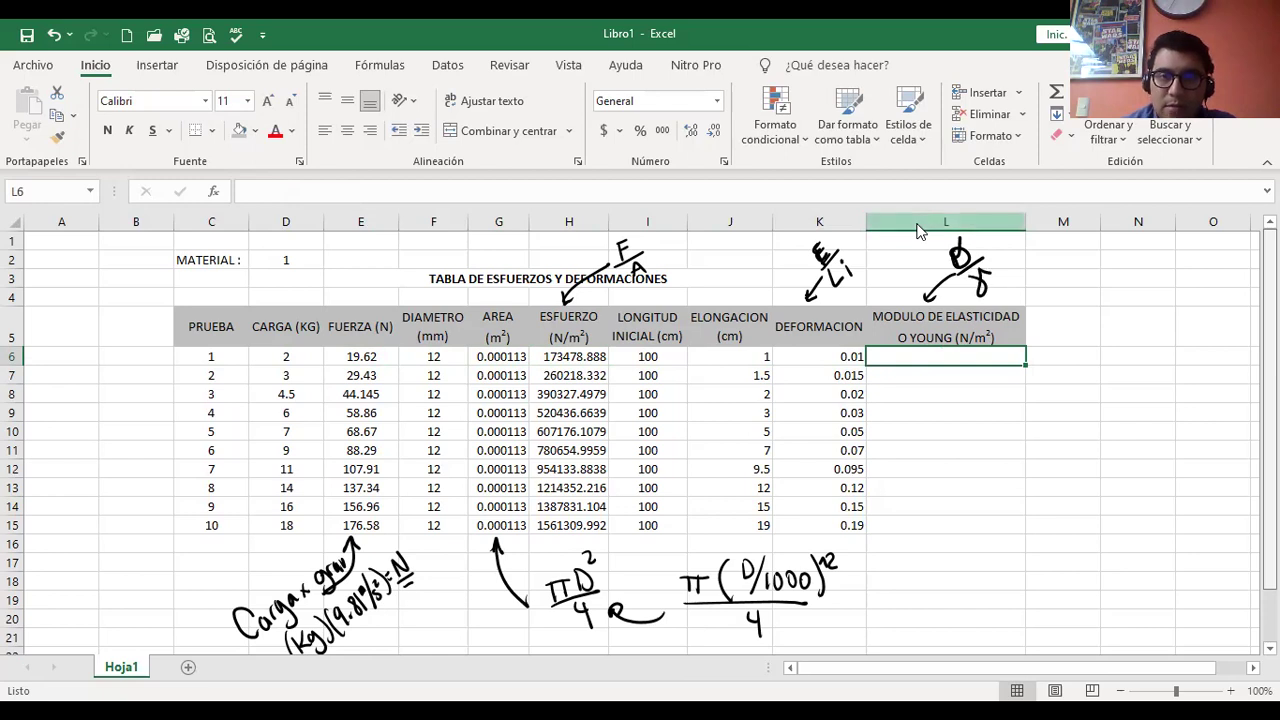
{"action": "right_click", "coordinate": [920, 222]}
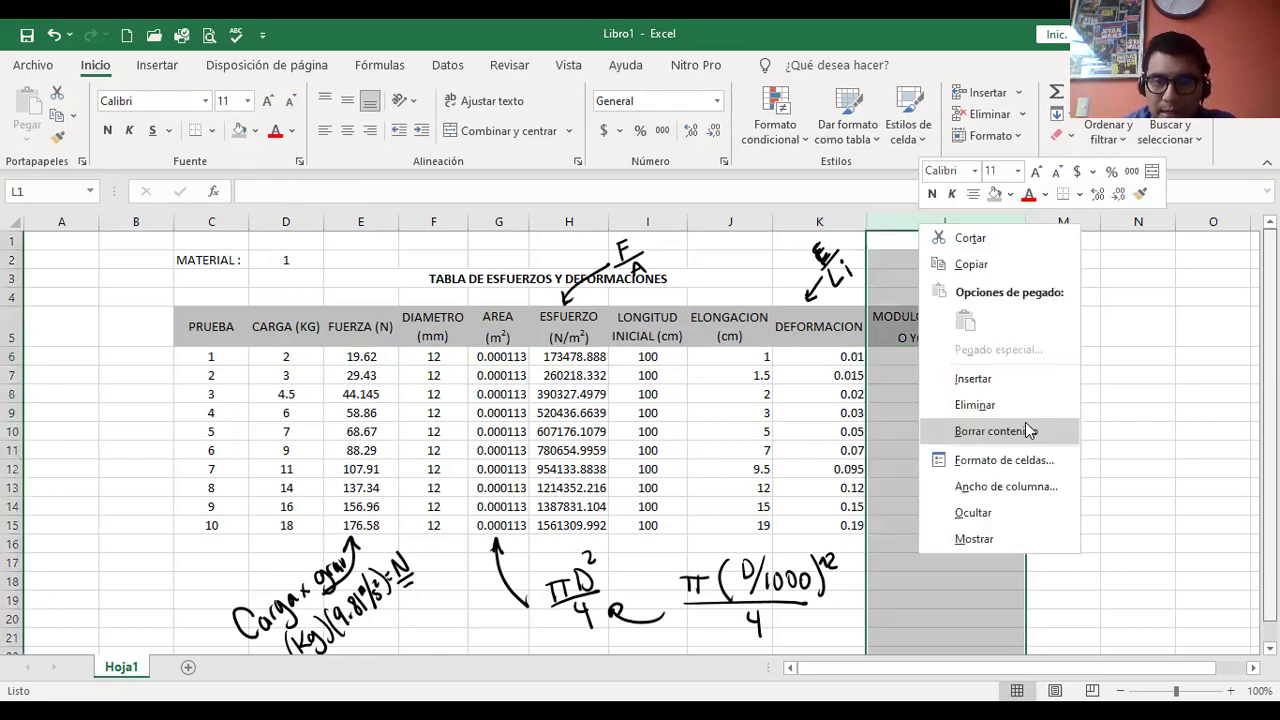
{"action": "left_click", "coordinate": [1083, 383]}
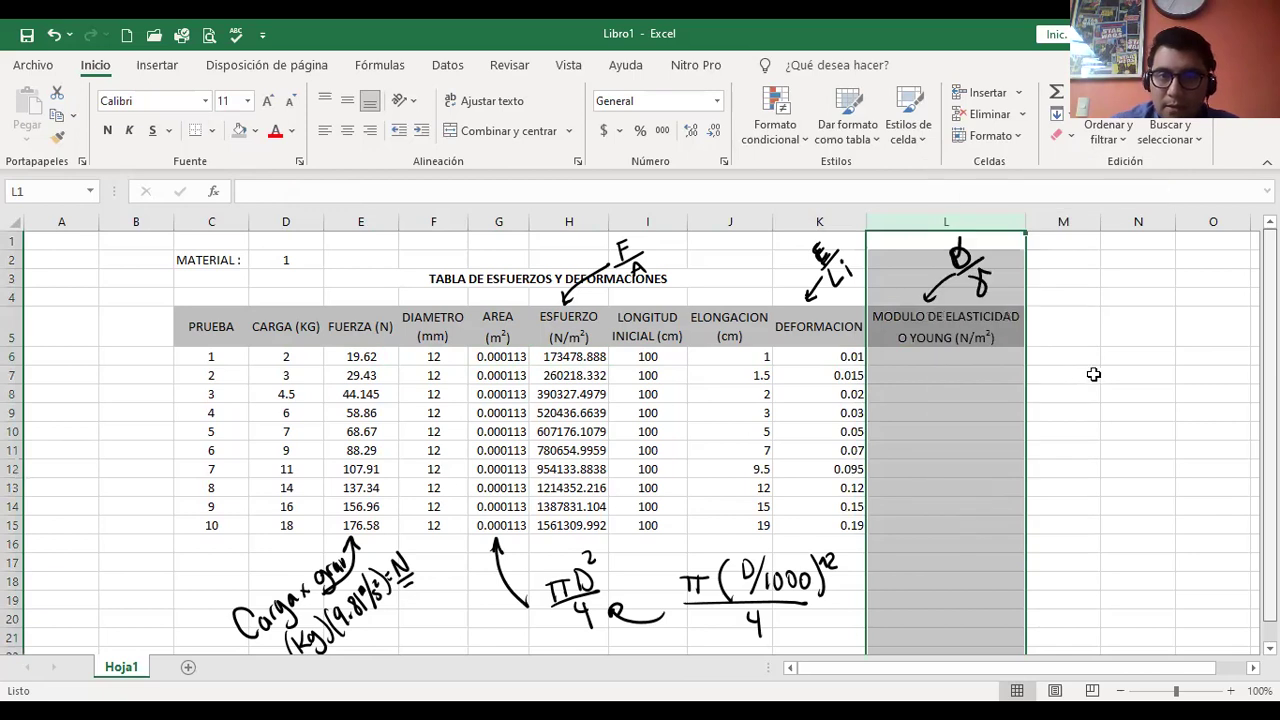
Replace the handwritten denominator above the Young's modulus header with ε, and delete the ink note above DEFORMACION.
{"action": "left_click", "coordinate": [983, 281]}
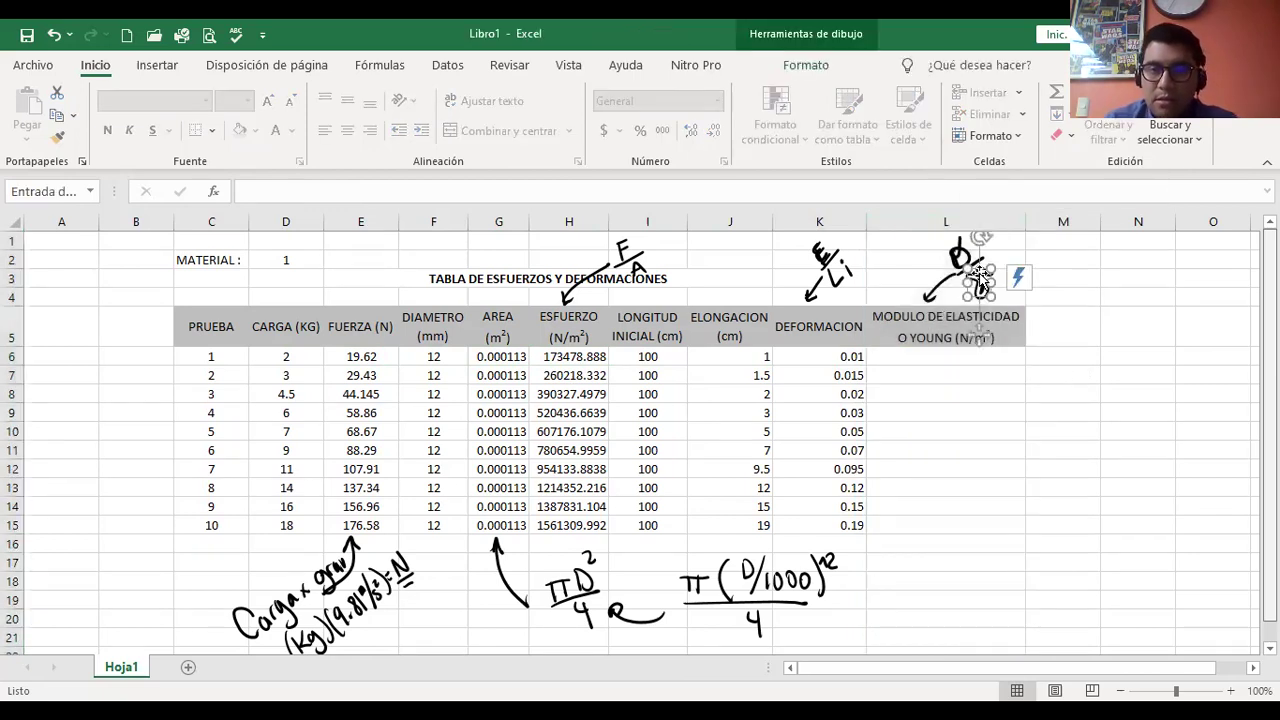
{"action": "left_click", "coordinate": [818, 252]}
{"action": "key", "text": "Delete"}
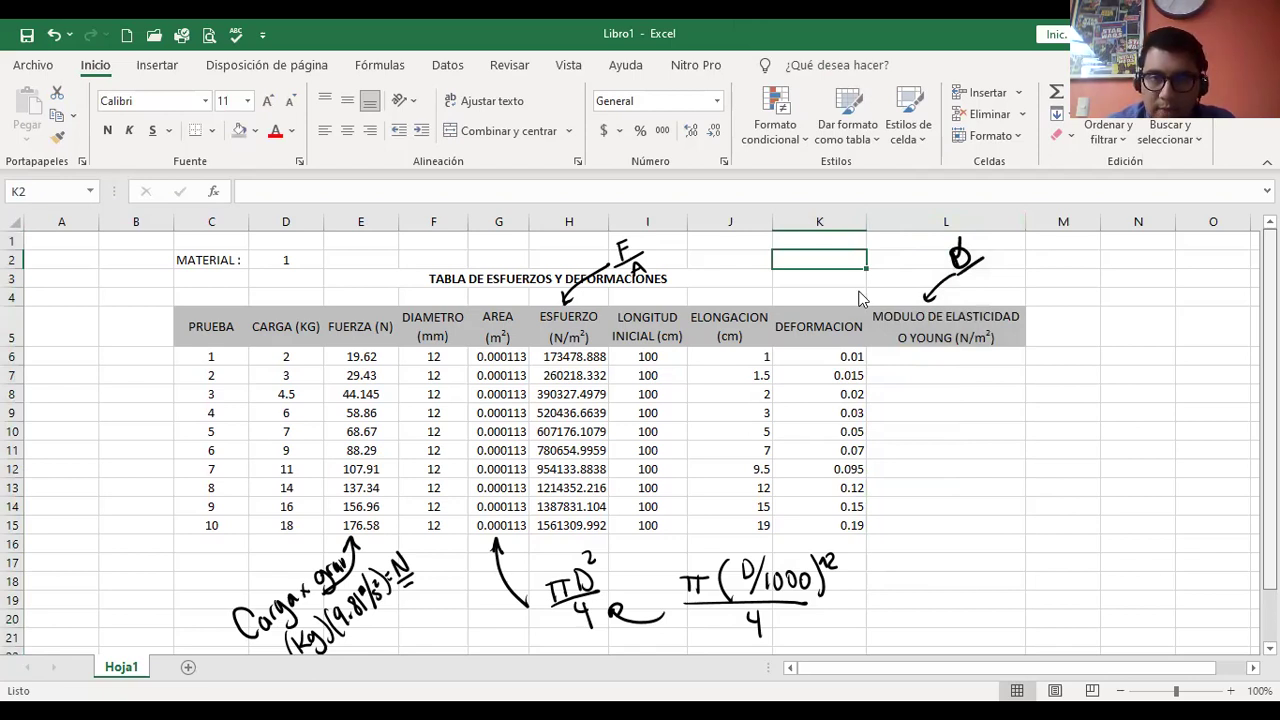
{"action": "mouse_move", "coordinate": [990, 268]}
{"action": "left_mouse_down"}
{"action": "mouse_move", "coordinate": [969, 283]}
{"action": "mouse_move", "coordinate": [992, 297]}
{"action": "left_mouse_up"}
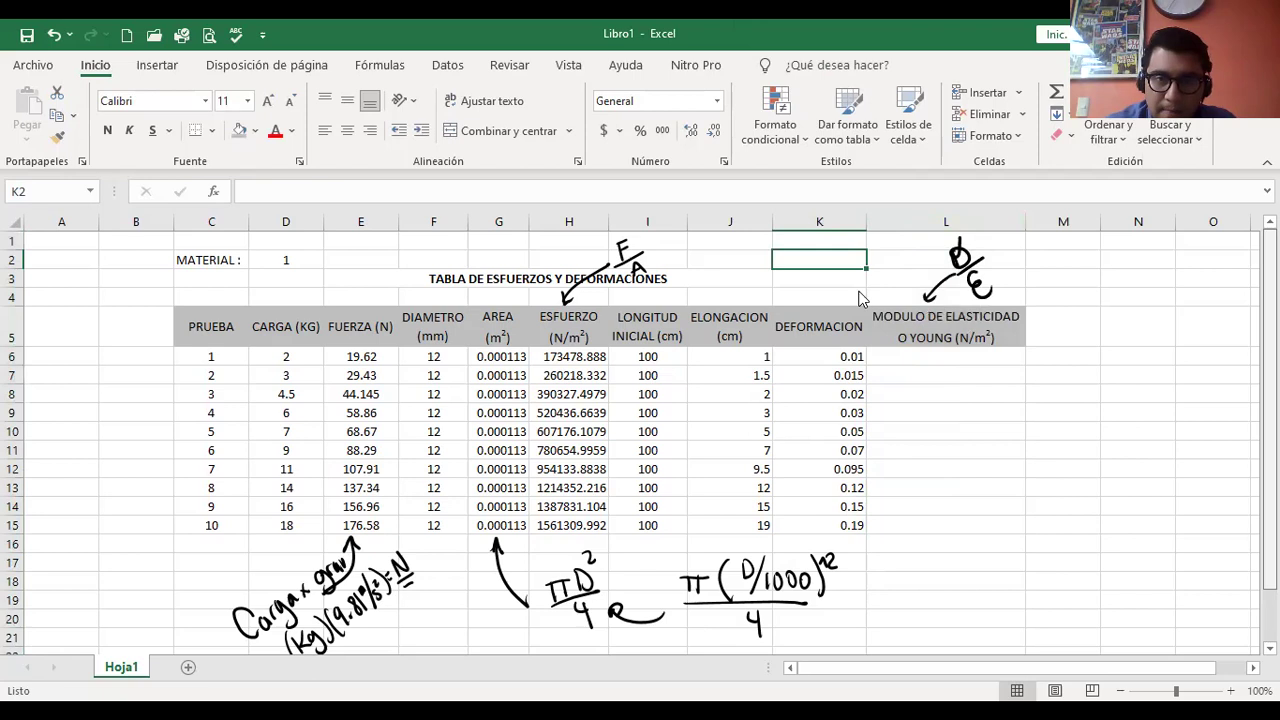
Handwrite the fraction δ/Li with an arrow pointing to the DEFORMACION header.
{"action": "mouse_move", "coordinate": [796, 289]}
{"action": "left_mouse_down"}
{"action": "mouse_move", "coordinate": [818, 246]}
{"action": "mouse_move", "coordinate": [822, 274]}
{"action": "left_mouse_up"}
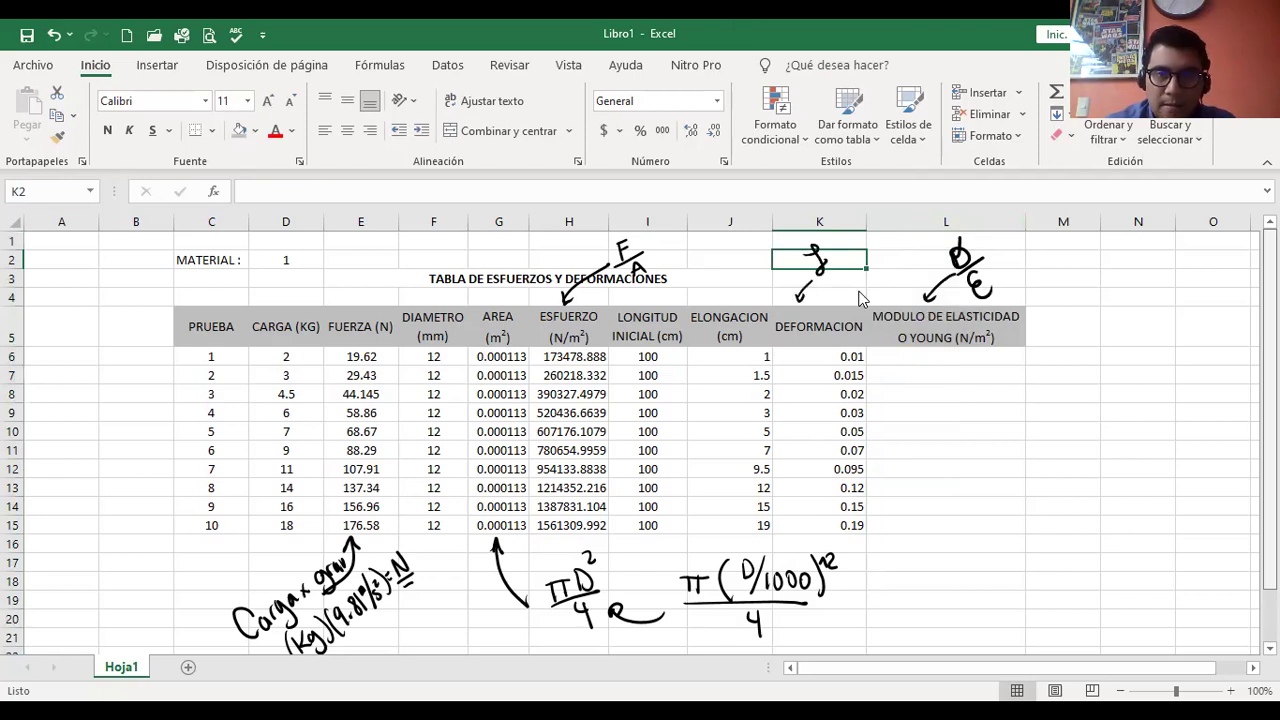
{"action": "key", "text": "ctrl+z"}
{"action": "mouse_move", "coordinate": [798, 257]}
{"action": "left_mouse_down"}
{"action": "mouse_move", "coordinate": [820, 256]}
{"action": "mouse_move", "coordinate": [820, 270]}
{"action": "mouse_move", "coordinate": [820, 243]}
{"action": "mouse_move", "coordinate": [828, 272]}
{"action": "left_mouse_up"}
{"action": "mouse_move", "coordinate": [826, 280]}
{"action": "left_mouse_down"}
{"action": "mouse_move", "coordinate": [846, 288]}
{"action": "mouse_move", "coordinate": [836, 266]}
{"action": "left_mouse_up"}
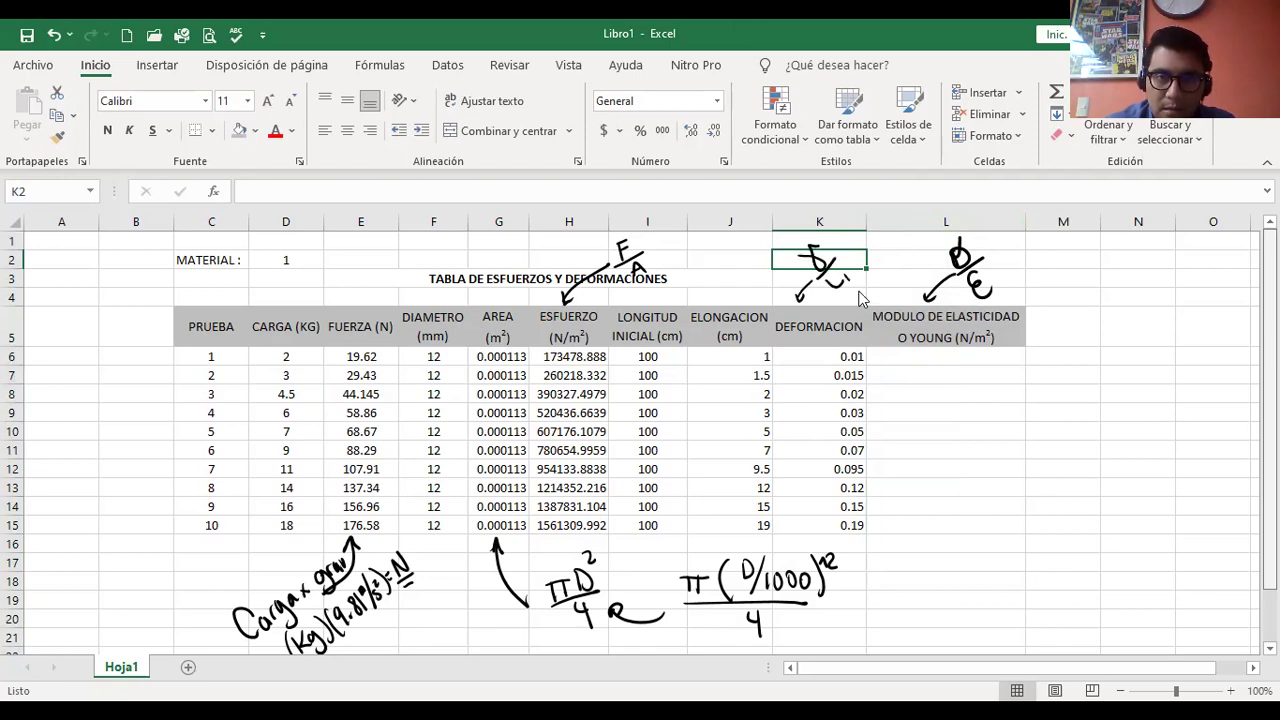
Handwrite the symbol δ above the ELONGACION header and σ= before the F/A note above ESFUERZO.
{"action": "mouse_move", "coordinate": [708, 282]}
{"action": "left_mouse_down"}
{"action": "mouse_move", "coordinate": [731, 283]}
{"action": "mouse_move", "coordinate": [726, 300]}
{"action": "mouse_move", "coordinate": [732, 278]}
{"action": "left_mouse_up"}
{"action": "key", "text": "ctrl+z"}
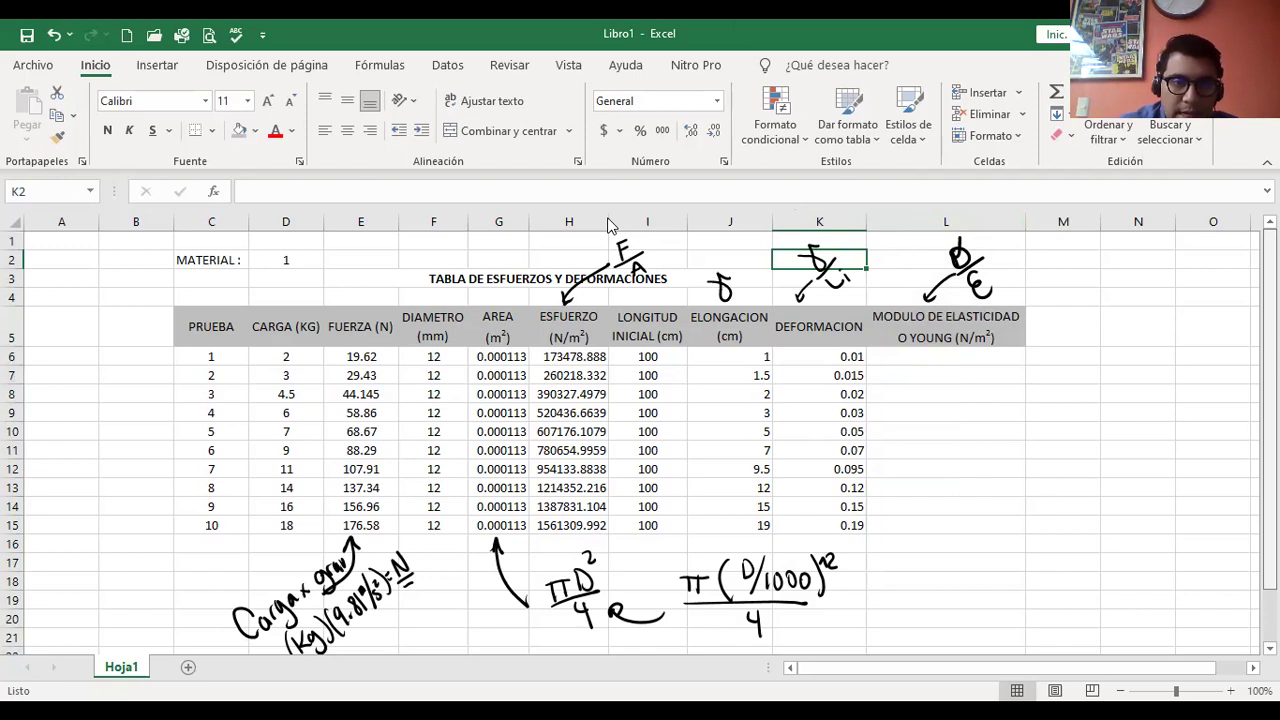
{"action": "mouse_move", "coordinate": [565, 250]}
{"action": "left_mouse_down"}
{"action": "mouse_move", "coordinate": [556, 268]}
{"action": "mouse_move", "coordinate": [578, 242]}
{"action": "mouse_move", "coordinate": [594, 262]}
{"action": "left_mouse_up"}
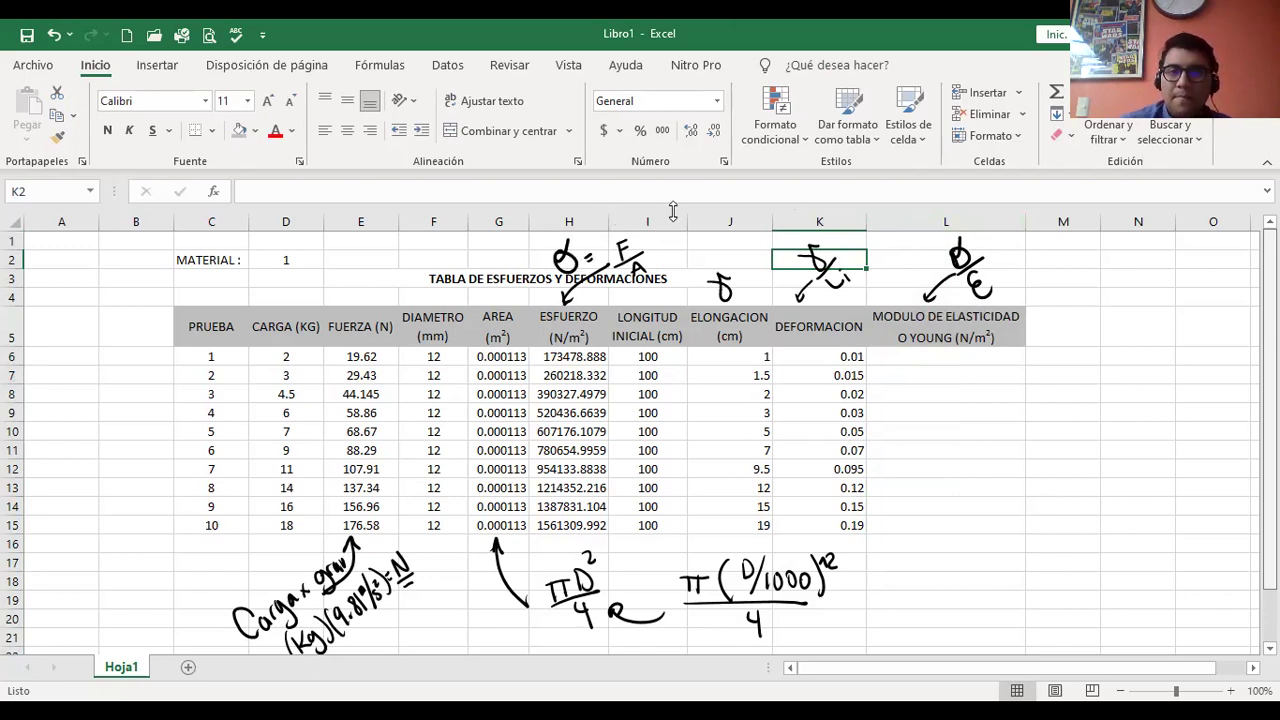
Enter the Young's modulus formula =H6/K6 in L6, dividing stress by strain.
{"action": "left_click", "coordinate": [979, 358]}
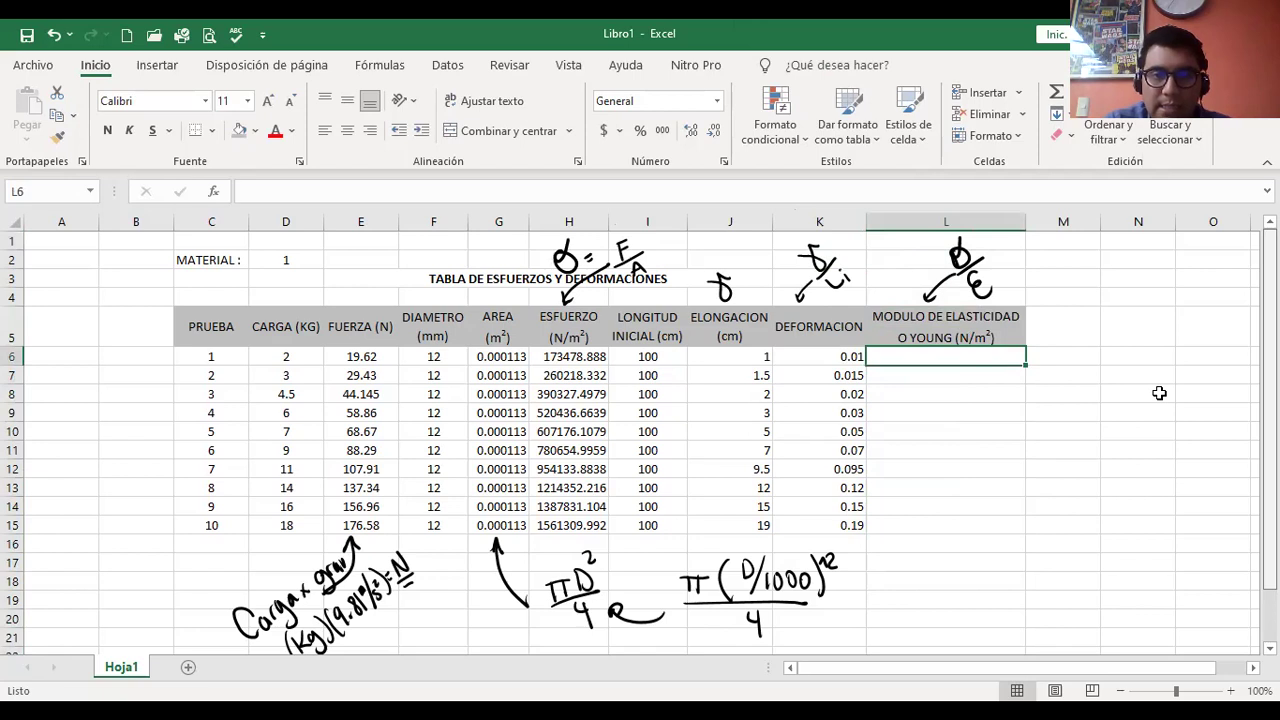
{"action": "type", "text": "="}
{"action": "key", "text": "Left"}
{"action": "key", "text": "Left"}
{"action": "key", "text": "Left"}
{"action": "key", "text": "Left"}
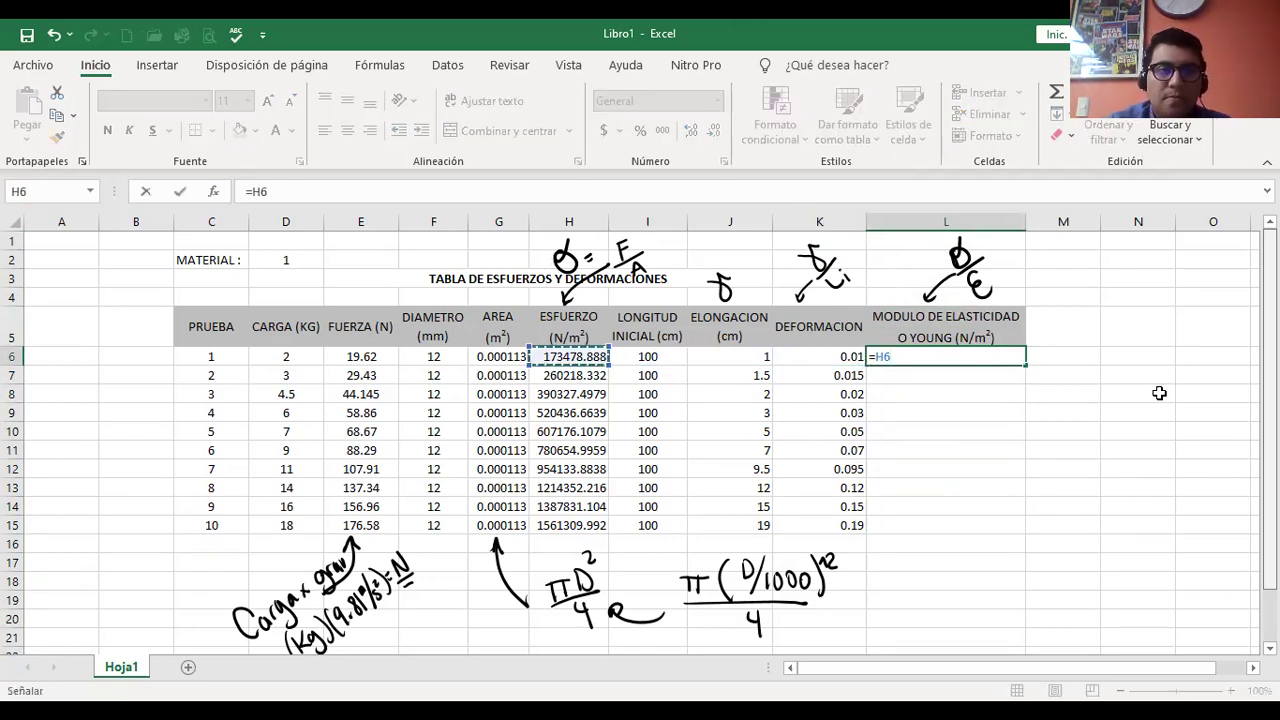
{"action": "type", "text": "/"}
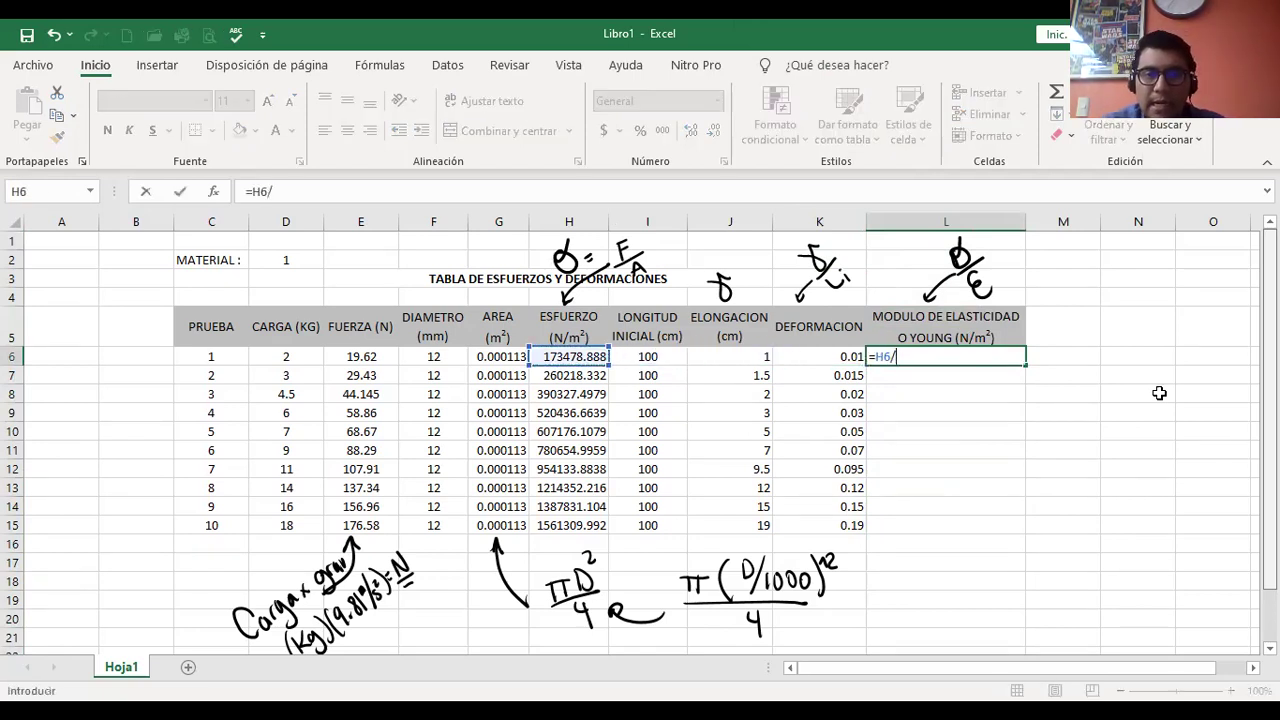
{"action": "key", "text": "Left"}
{"action": "key", "text": "Return"}
Fill the Young's modulus formula from L6 down to L15 for all ten tests.
{"action": "key", "text": "Up"}
{"action": "key", "text": "shift+Down"}
{"action": "key", "text": "shift+Down"}
{"action": "key", "text": "shift+Down"}
{"action": "key", "text": "shift+Down"}
{"action": "key", "text": "shift+Down"}
{"action": "key", "text": "shift+Down"}
{"action": "key", "text": "shift+Down"}
{"action": "key", "text": "shift+Down"}
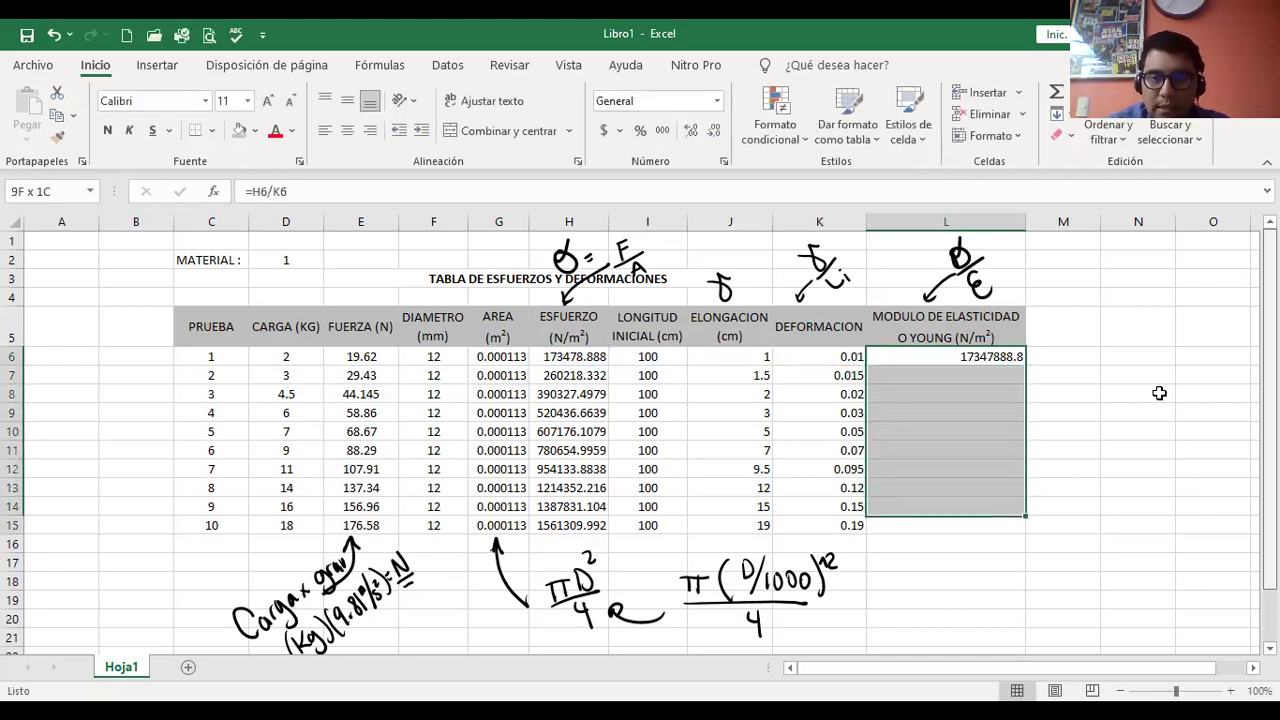
{"action": "key", "text": "shift+Down"}
{"action": "key", "text": "ctrl+j"}
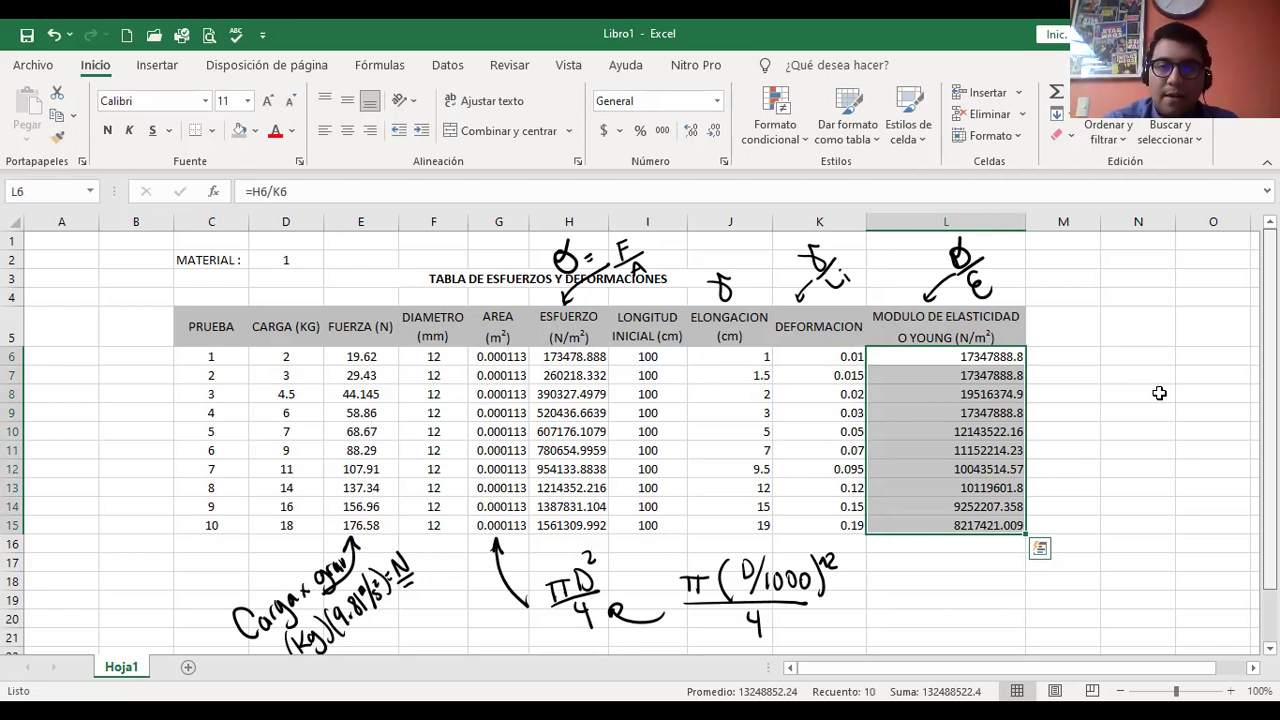
Look over the completed stress and strain table and the empty columns beside it.
{"action": "key", "text": "Right"}
{"action": "key", "text": "Right"}
{"action": "key", "text": "Right"}
{"action": "key", "text": "Right"}
{"action": "key", "text": "Left"}
{"action": "key", "text": "Left"}
{"action": "key", "text": "Left"}
{"action": "key", "text": "Left"}
{"action": "key", "text": "Left"}
{"action": "key", "text": "Left"}
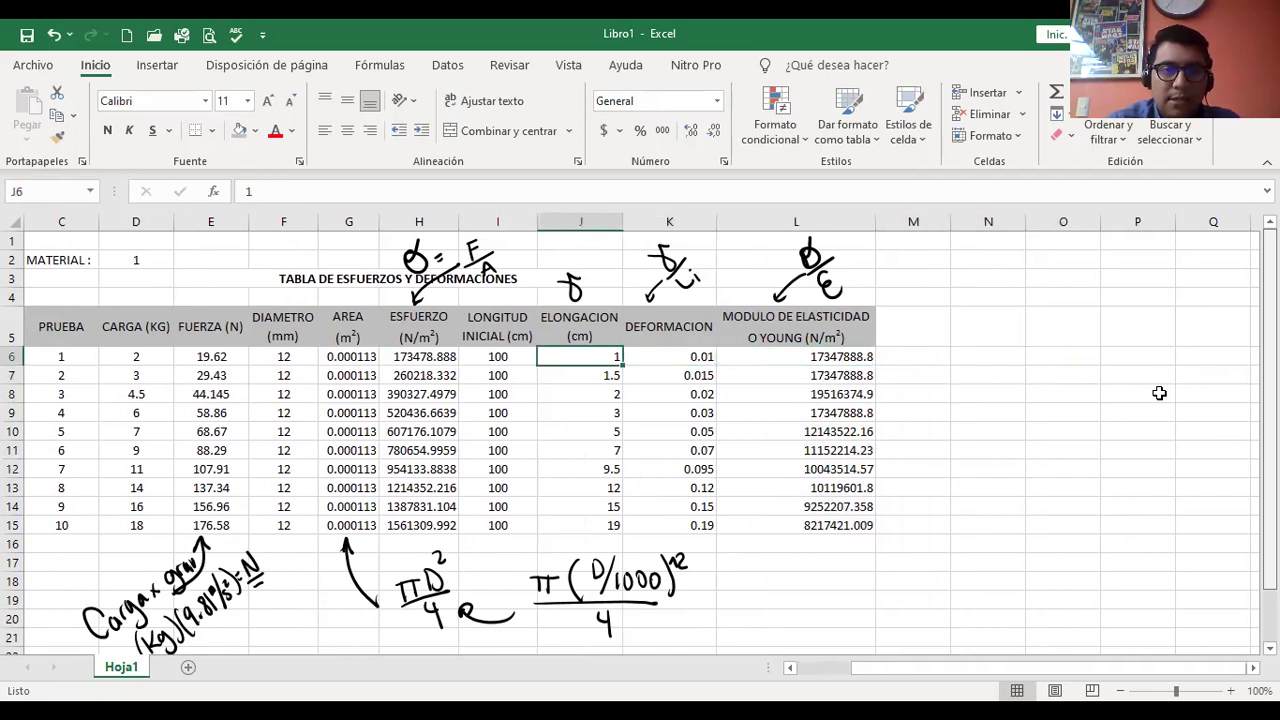
{"action": "key", "text": "Left"}
{"action": "key", "text": "Left"}
{"action": "key", "text": "Left"}
{"action": "key", "text": "Left"}
{"action": "key", "text": "Left"}
{"action": "key", "text": "Left"}
{"action": "key", "text": "Left"}
{"action": "key", "text": "Left"}
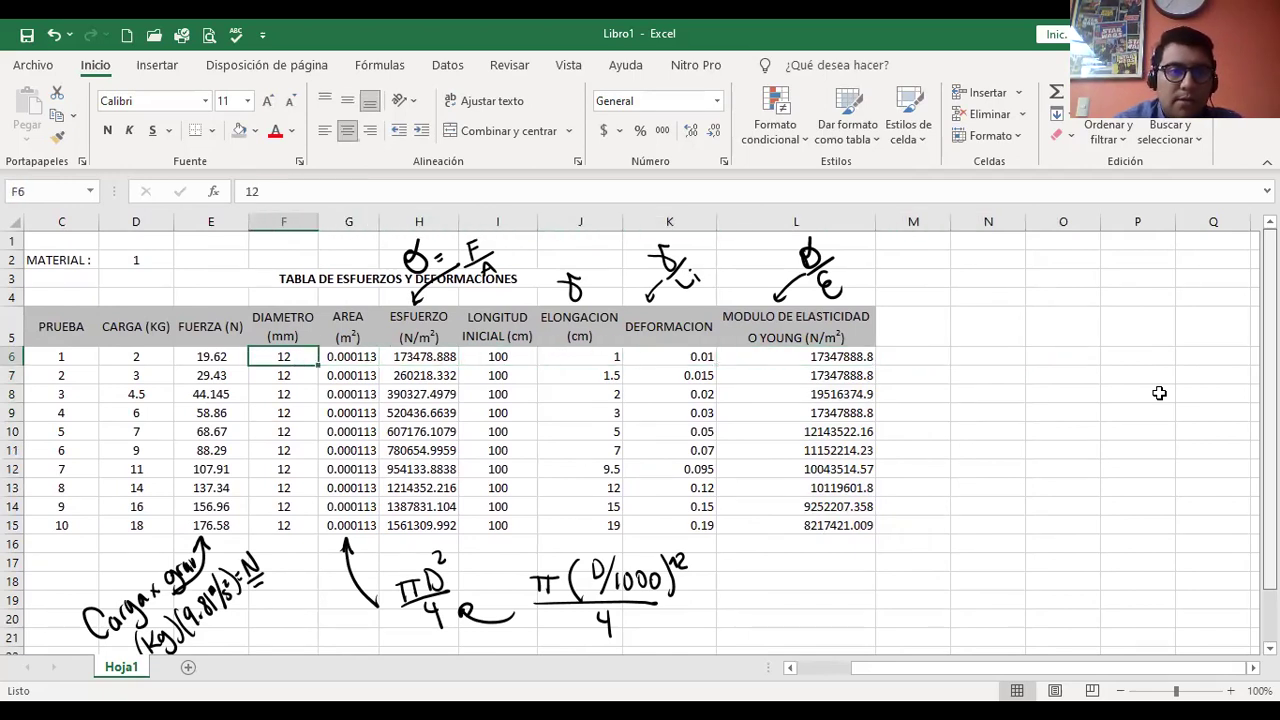
{"action": "key", "text": "Right"}
{"action": "key", "text": "Right"}
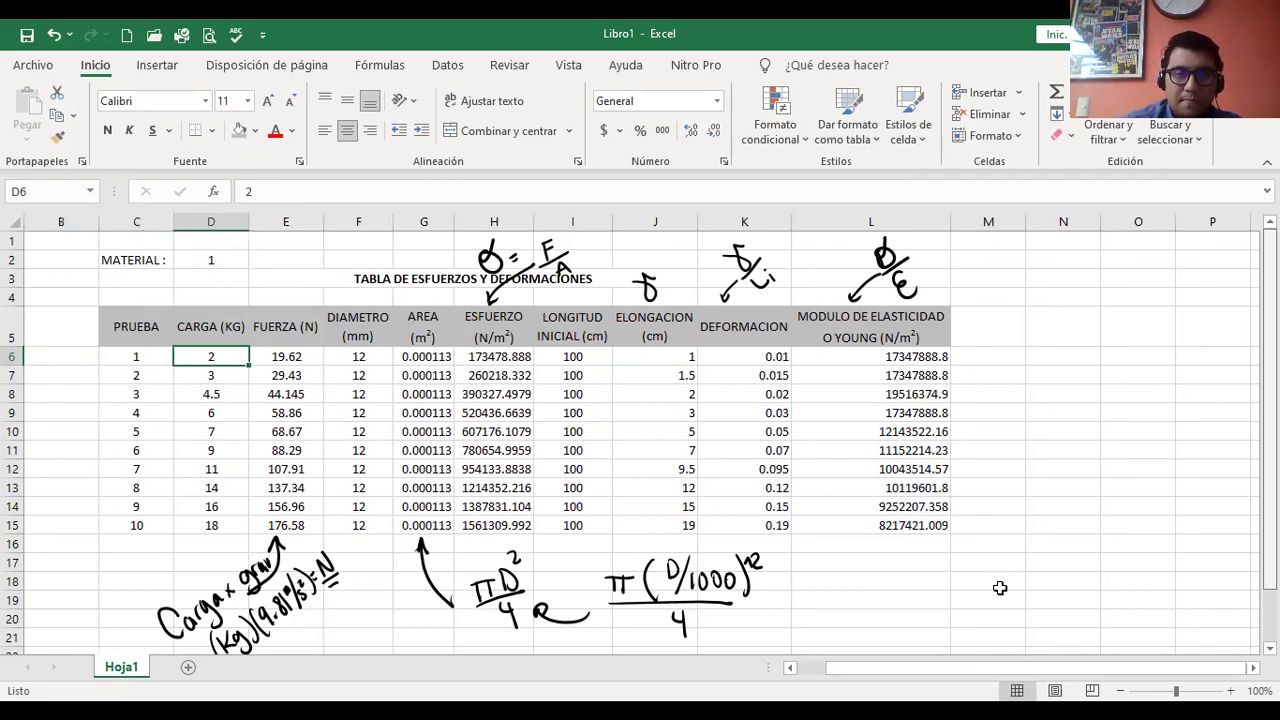
{"action": "left_click_drag", "start_coordinate": [928, 665], "coordinate": [955, 677]}
{"action": "left_click", "coordinate": [1253, 667]}
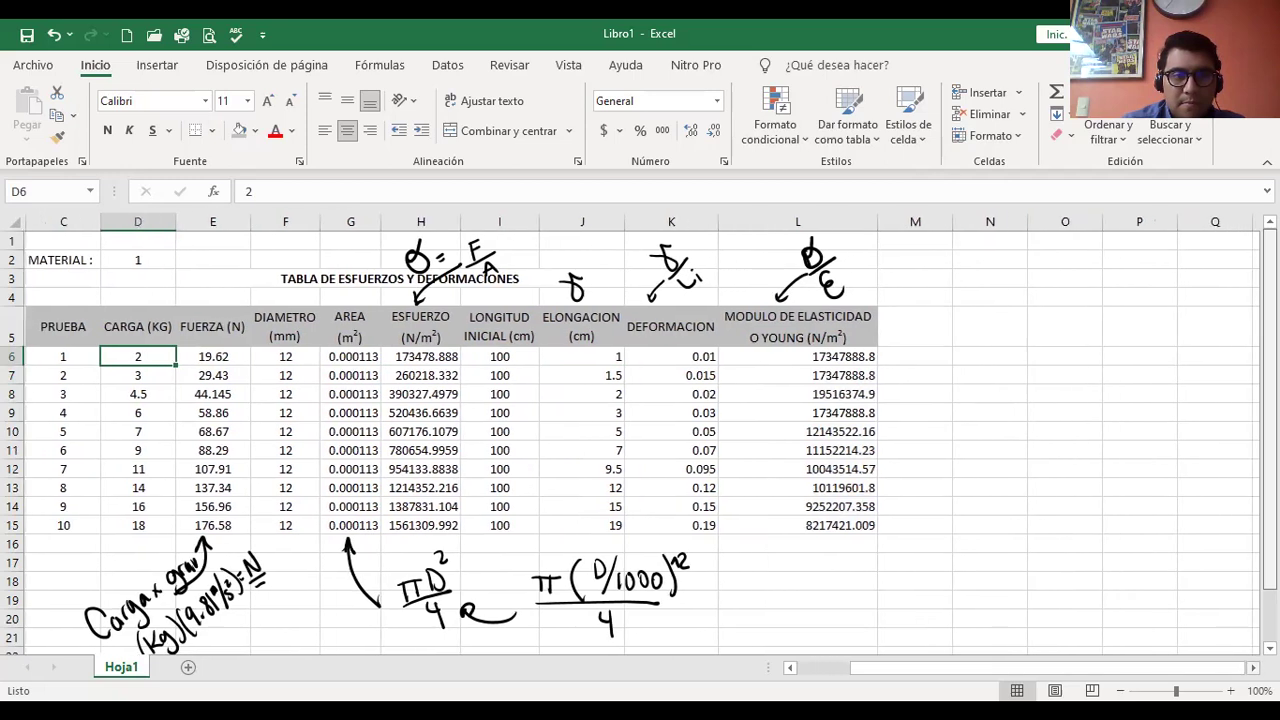
Handwrite the symbol ε beside the arrow above the DEFORMACION header.
{"action": "left_click", "coordinate": [1253, 667]}
{"action": "left_click", "coordinate": [794, 671]}
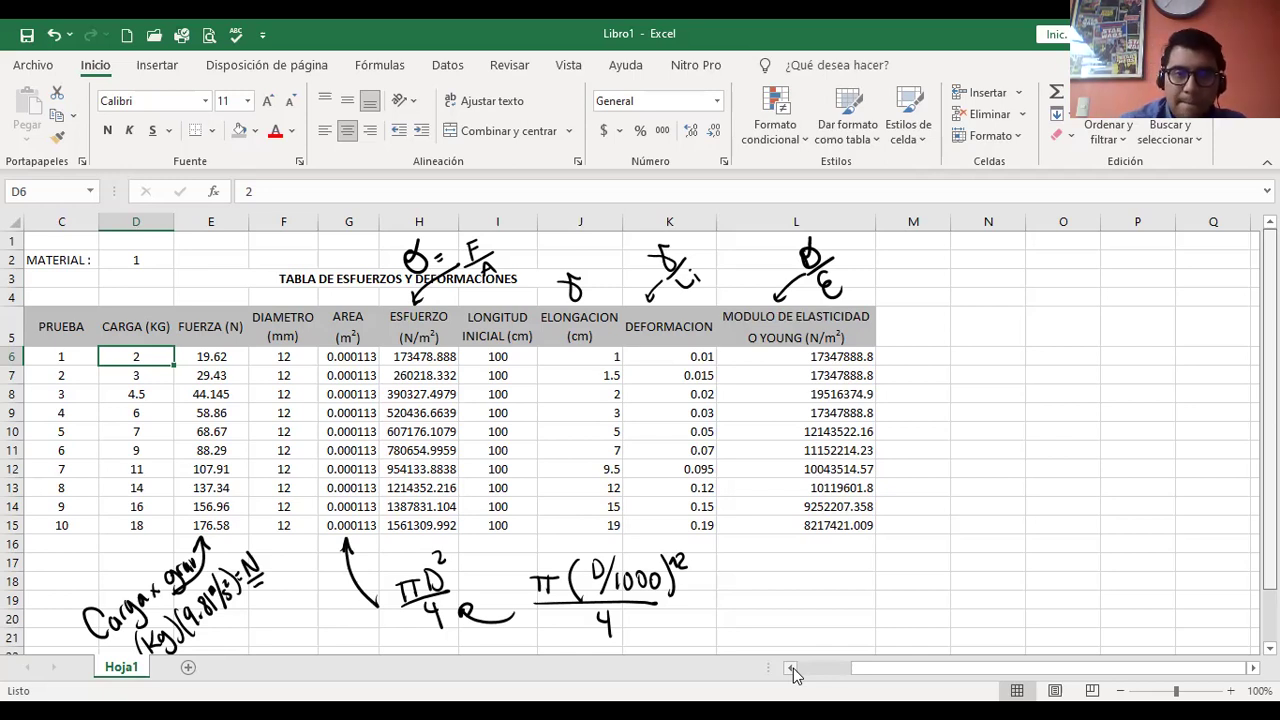
{"action": "mouse_move", "coordinate": [638, 282]}
{"action": "left_mouse_down"}
{"action": "mouse_move", "coordinate": [628, 302]}
{"action": "mouse_move", "coordinate": [652, 314]}
{"action": "left_mouse_up"}
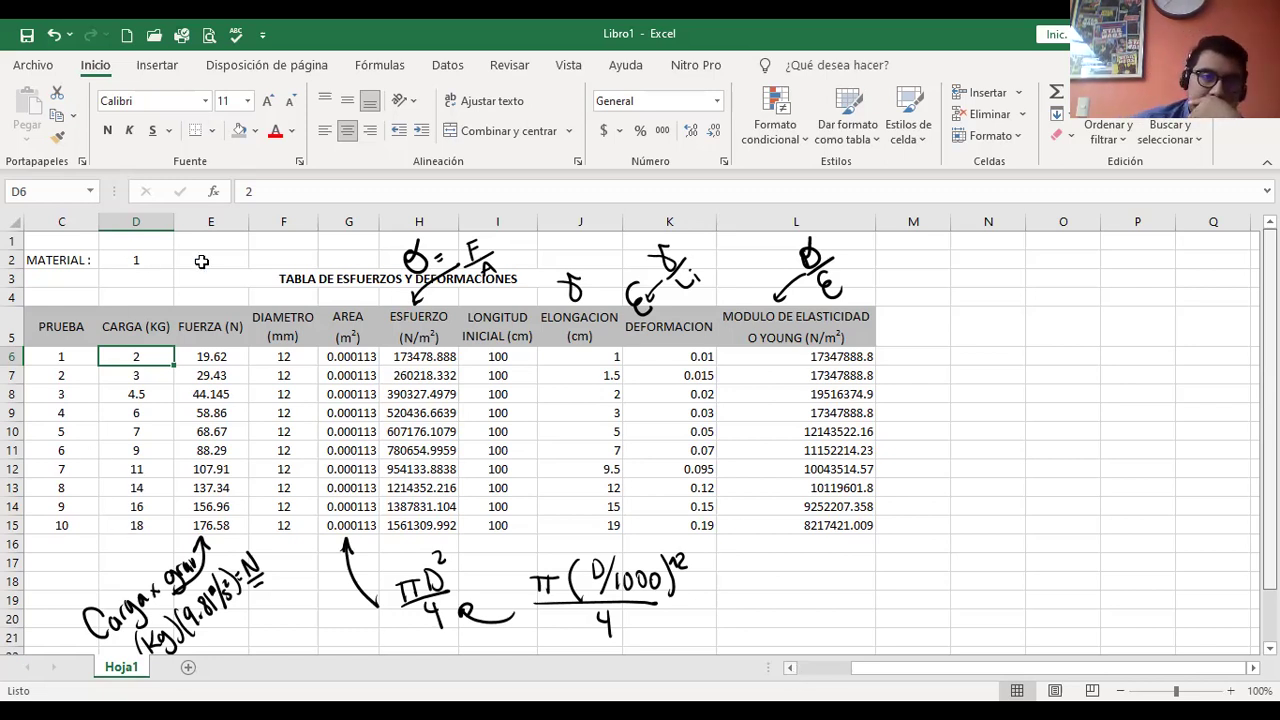
Widen the empty columns N and O beside the table.
{"action": "left_click", "coordinate": [957, 323]}
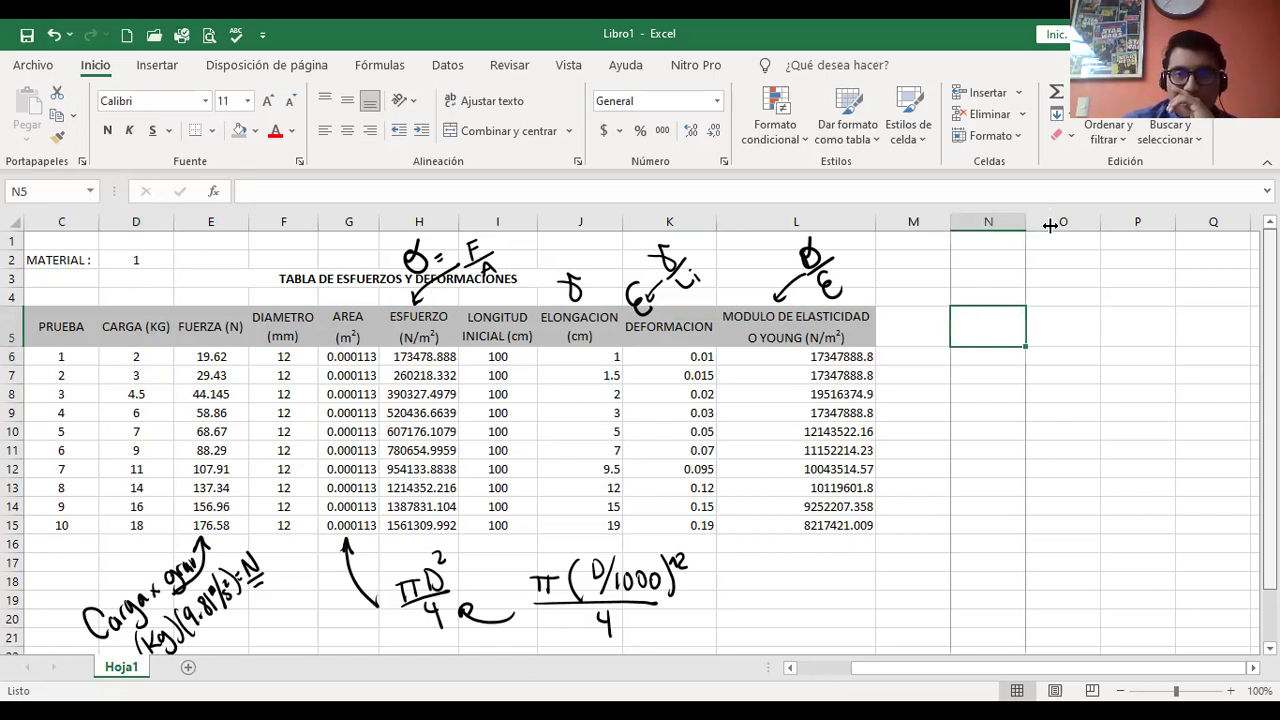
{"action": "left_click_drag", "start_coordinate": [1050, 226], "coordinate": [1133, 223]}
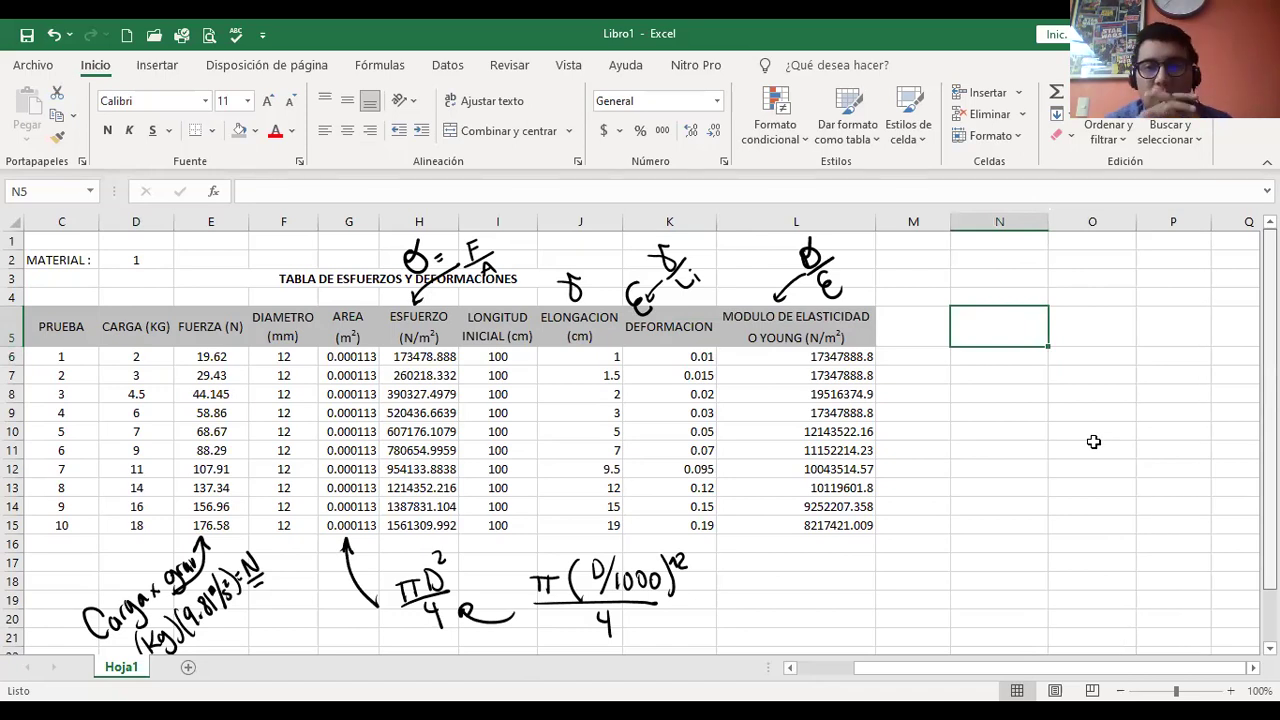
{"action": "left_click", "coordinate": [1136, 226]}
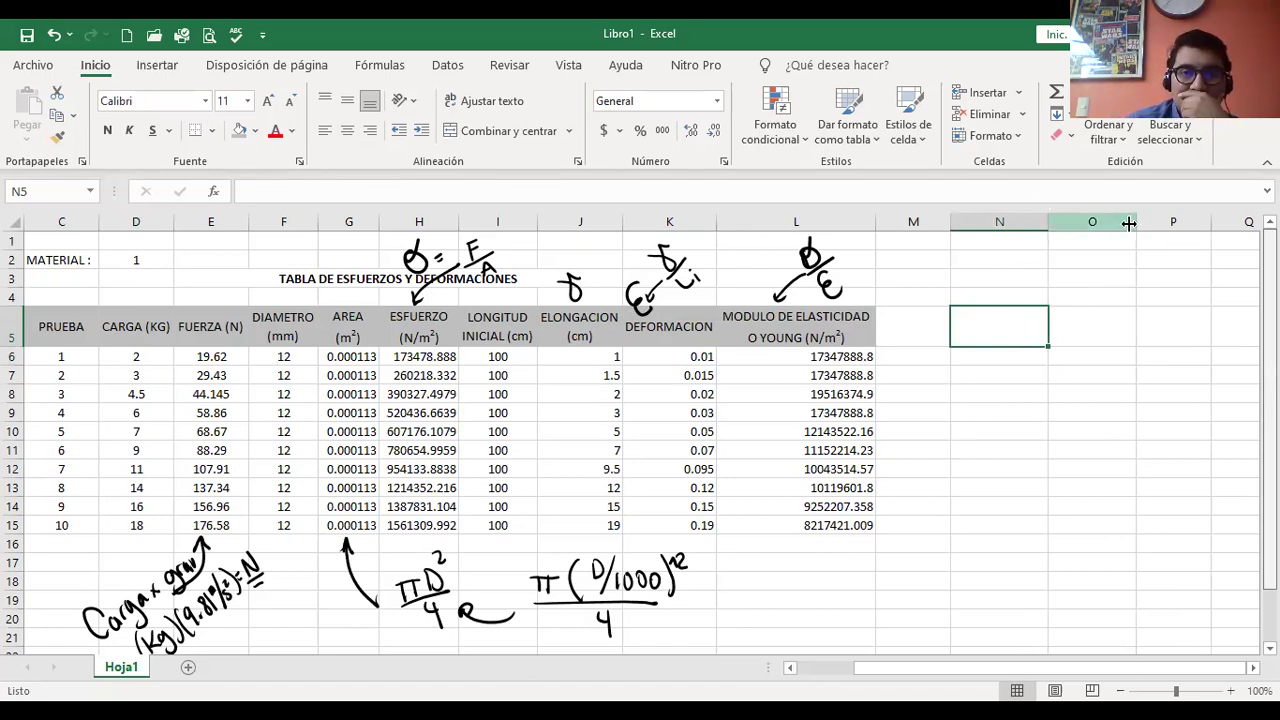
{"action": "left_click_drag", "start_coordinate": [1153, 222], "coordinate": [1153, 222]}
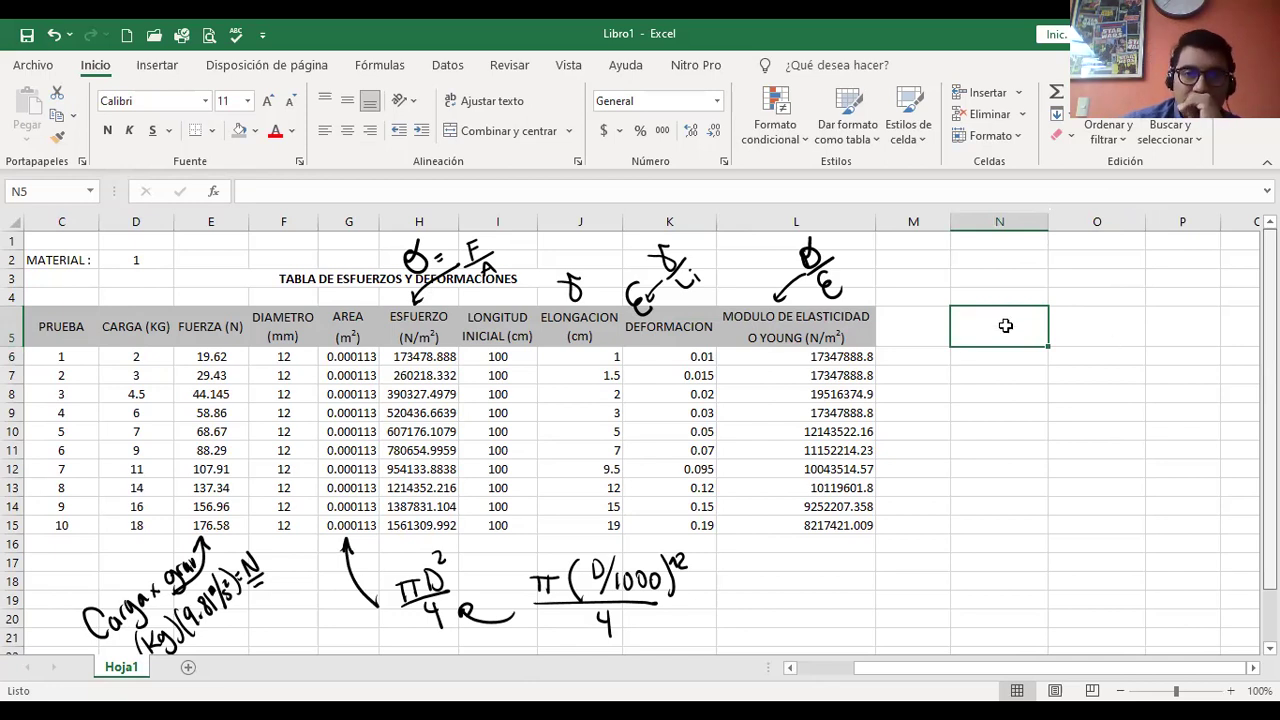
Fill cells N5:O5 with orange as the header of a second table.
{"action": "left_click_drag", "start_coordinate": [1003, 322], "coordinate": [1100, 329]}
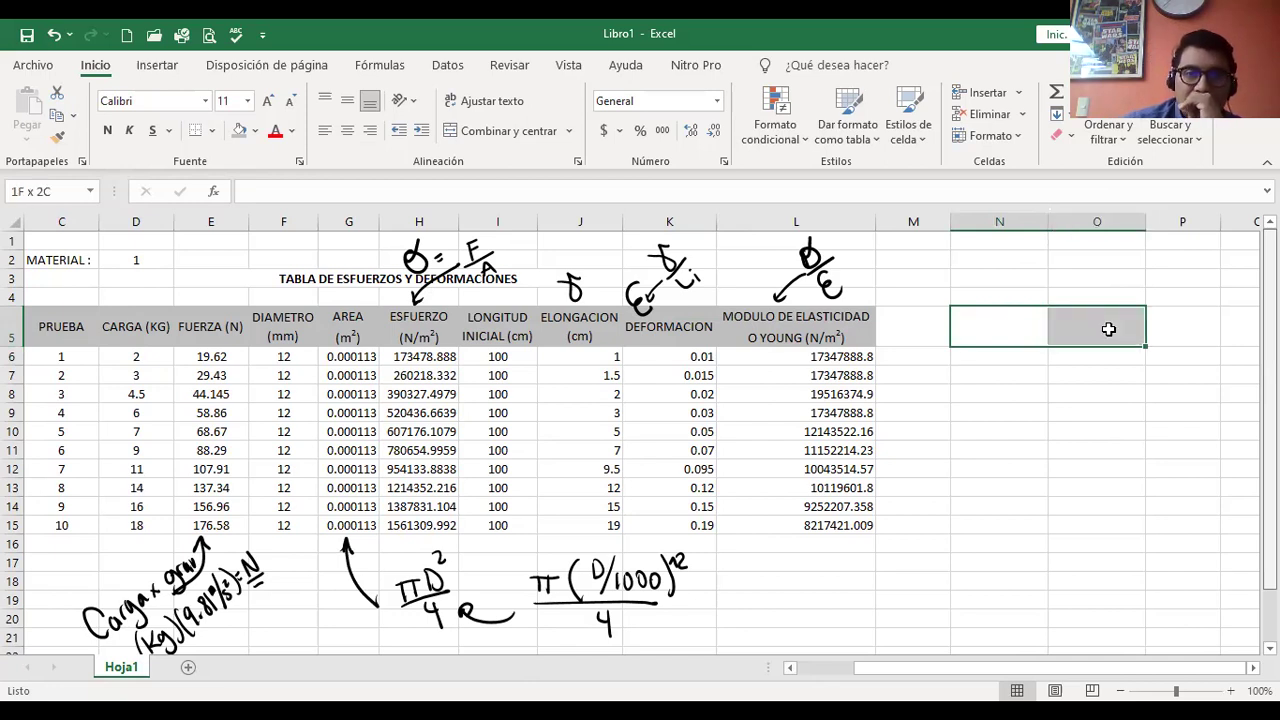
{"action": "left_click", "coordinate": [255, 131]}
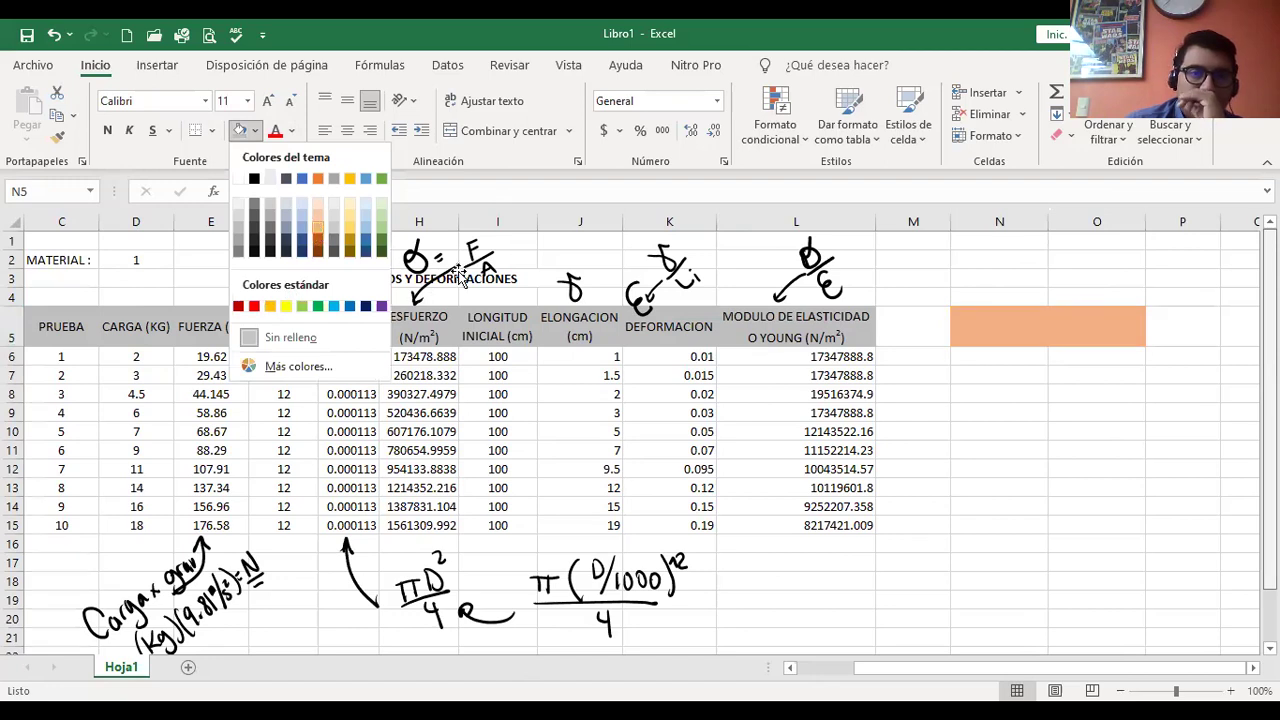
{"action": "left_click", "coordinate": [316, 233]}
Apply all borders to the main table's header row, C5:L5.
{"action": "left_click_drag", "start_coordinate": [790, 318], "coordinate": [216, 327]}
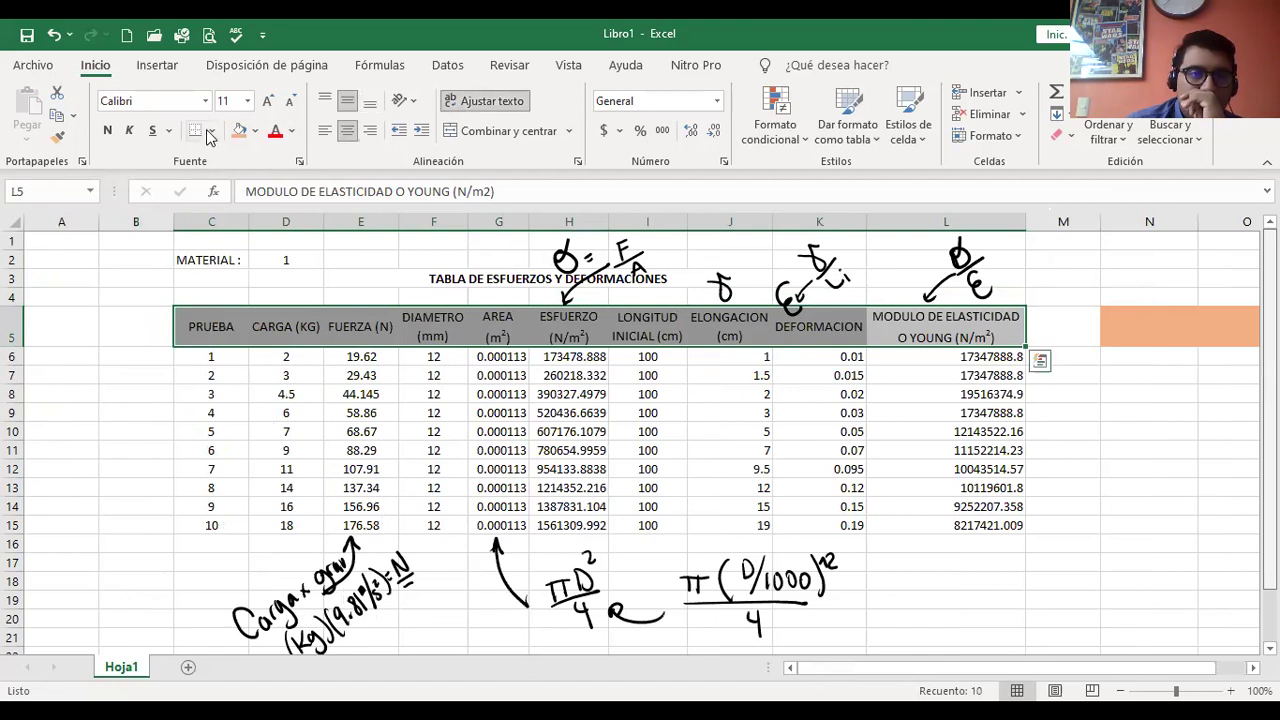
{"action": "left_click", "coordinate": [212, 131]}
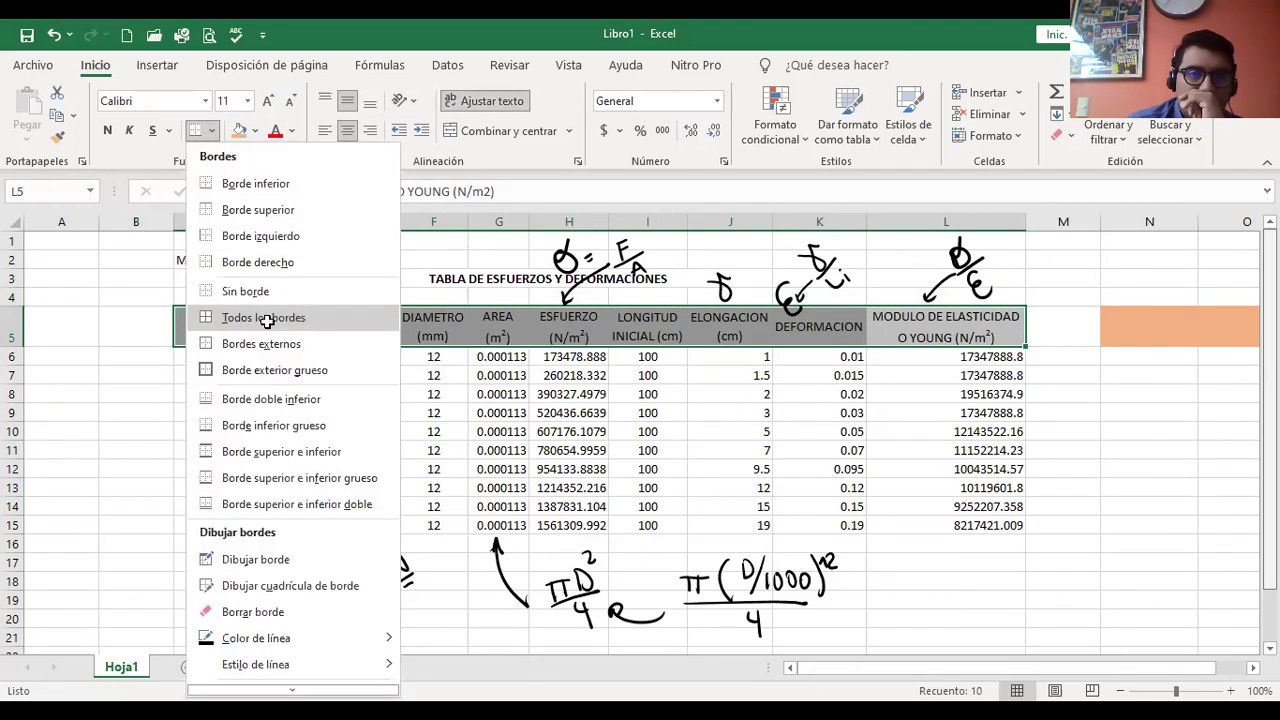
{"action": "left_click", "coordinate": [266, 320]}
{"action": "left_click", "coordinate": [647, 356]}
{"action": "left_click_drag", "start_coordinate": [1000, 674], "coordinate": [1113, 645]}
Enter the header ESFUERZO (Mpa) in N5.
{"action": "left_click", "coordinate": [1083, 324]}
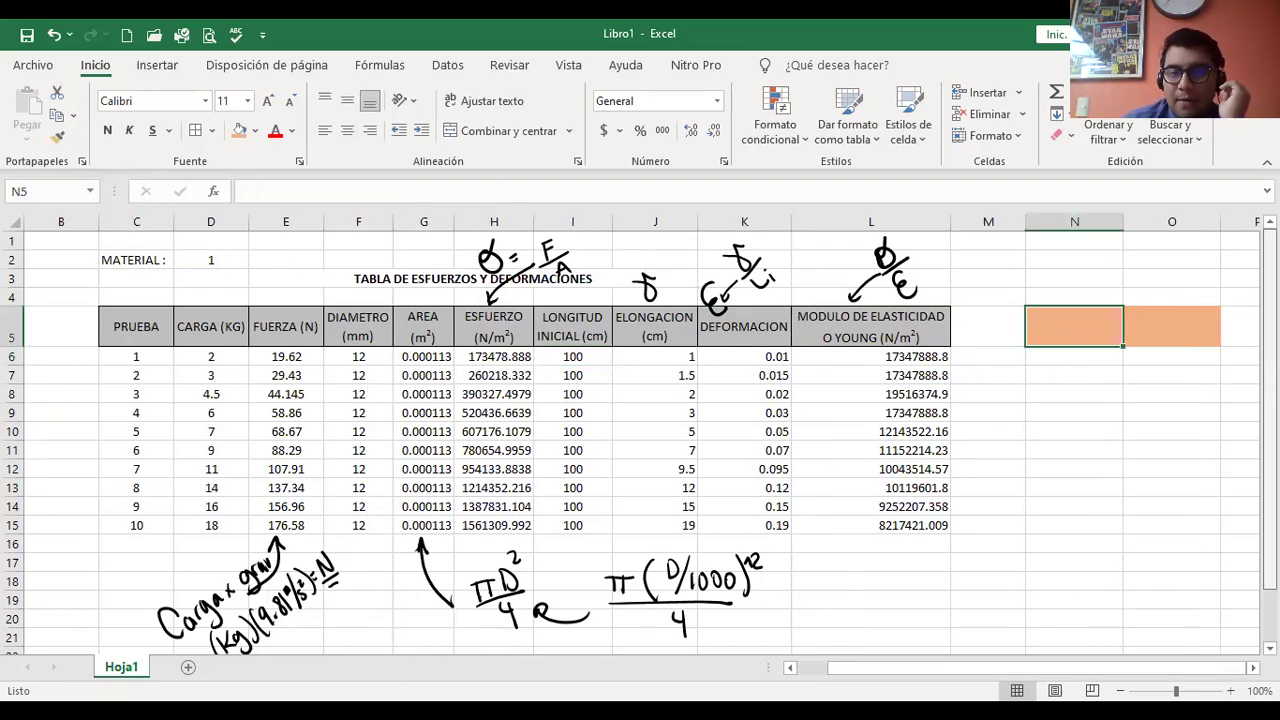
{"action": "scroll", "coordinate": [954, 646], "scroll_direction": "right", "scroll_amount": 2}
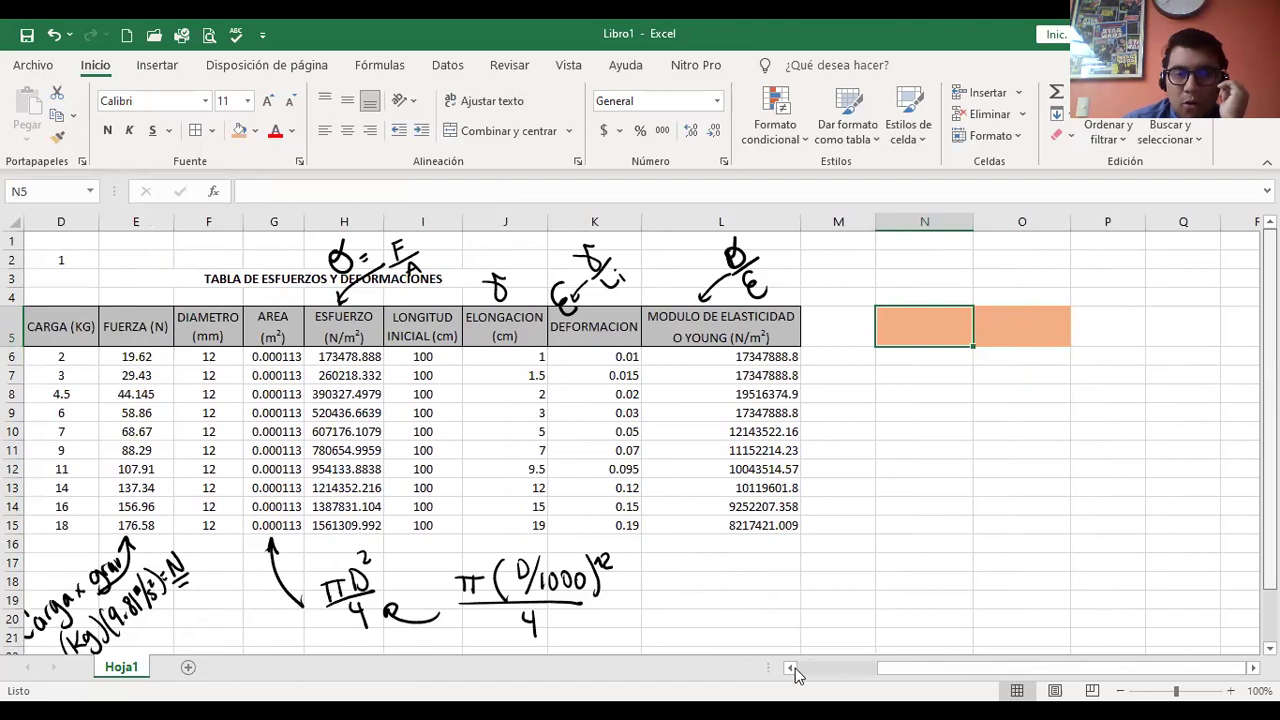
{"action": "left_click", "coordinate": [793, 669]}
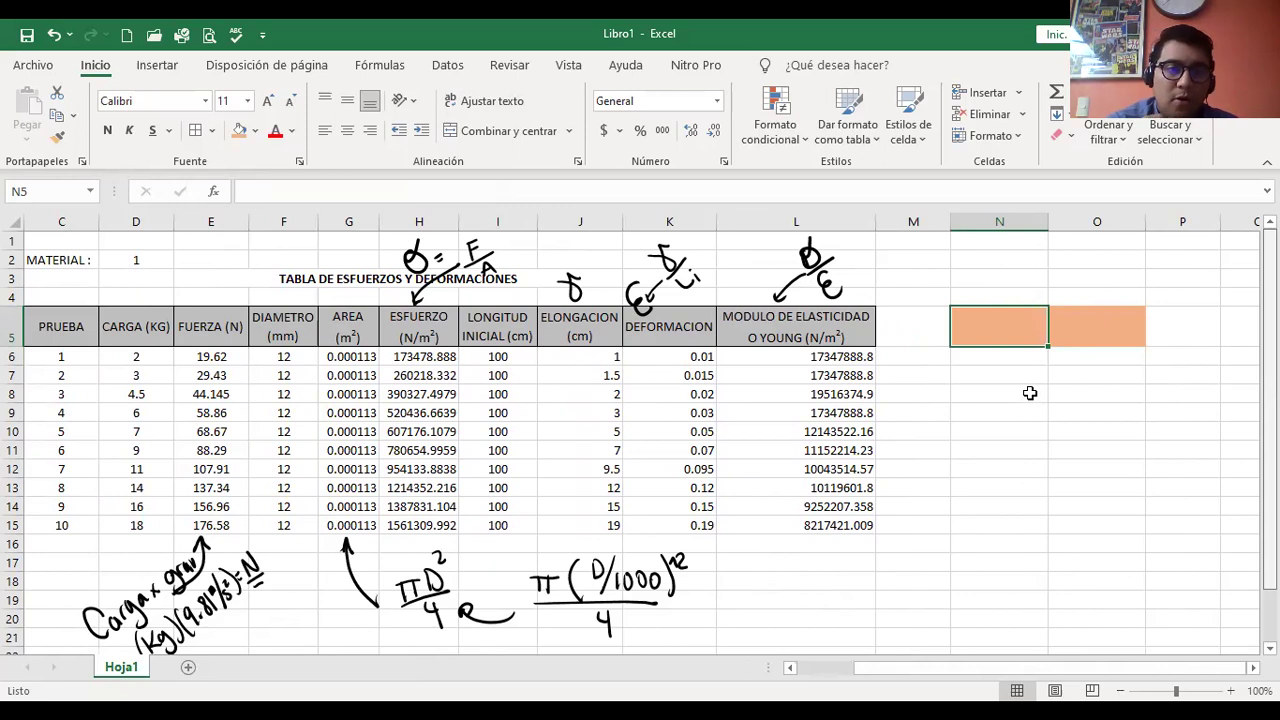
{"action": "type", "text": "ESFUERZO"}
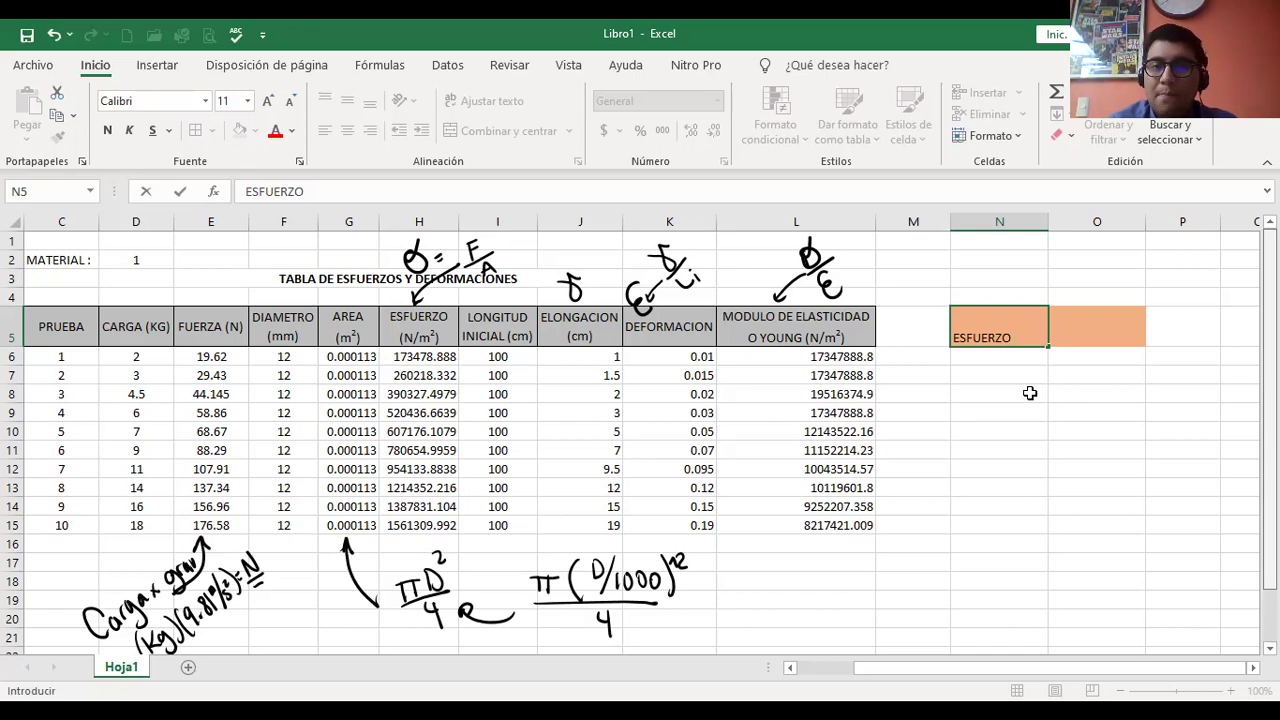
{"action": "type", "text": "M"}
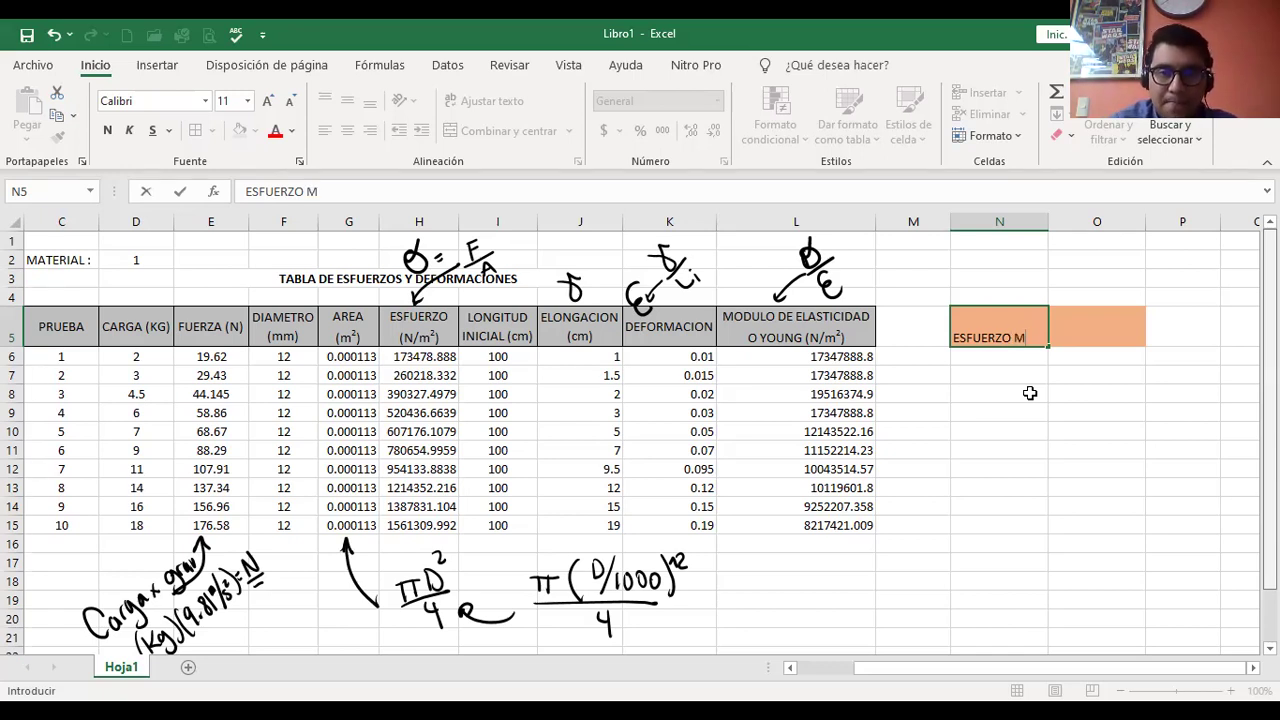
{"action": "type", "text": "Pa)"}
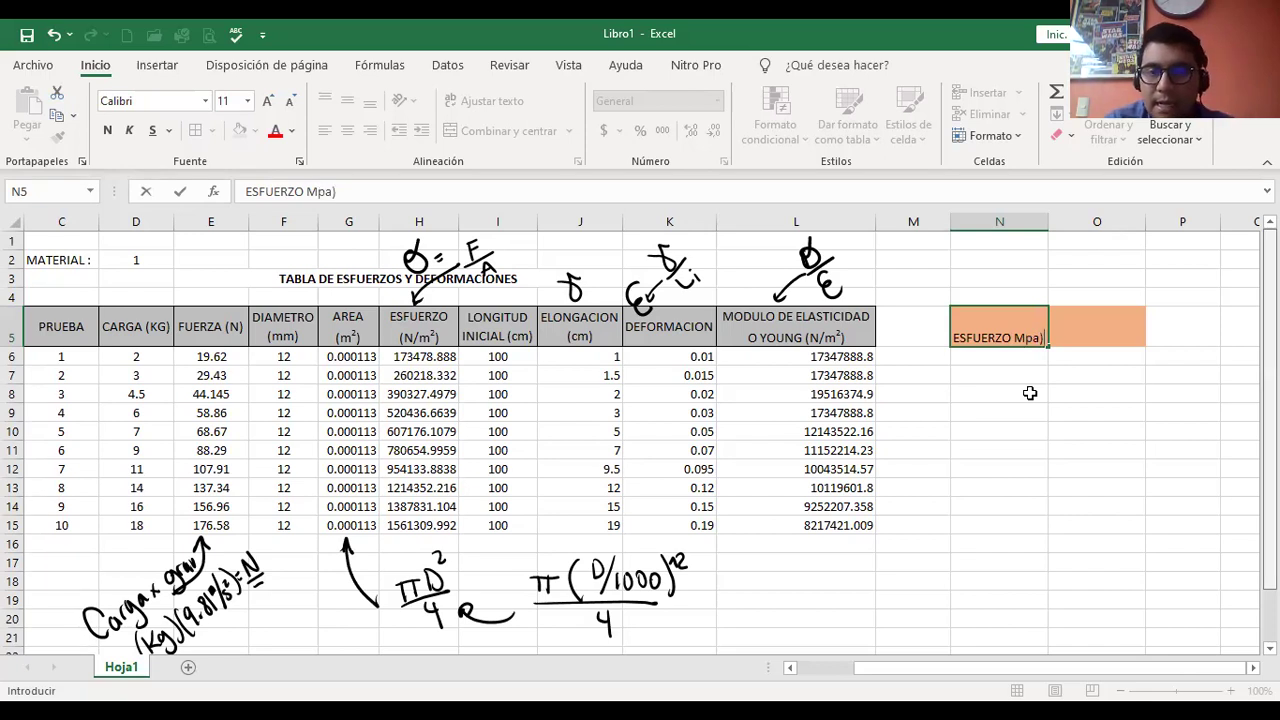
{"action": "key", "text": "Left"}
{"action": "key", "text": "Left"}
{"action": "key", "text": "Right"}
{"action": "key", "text": "Right"}
{"action": "key", "text": "Right"}
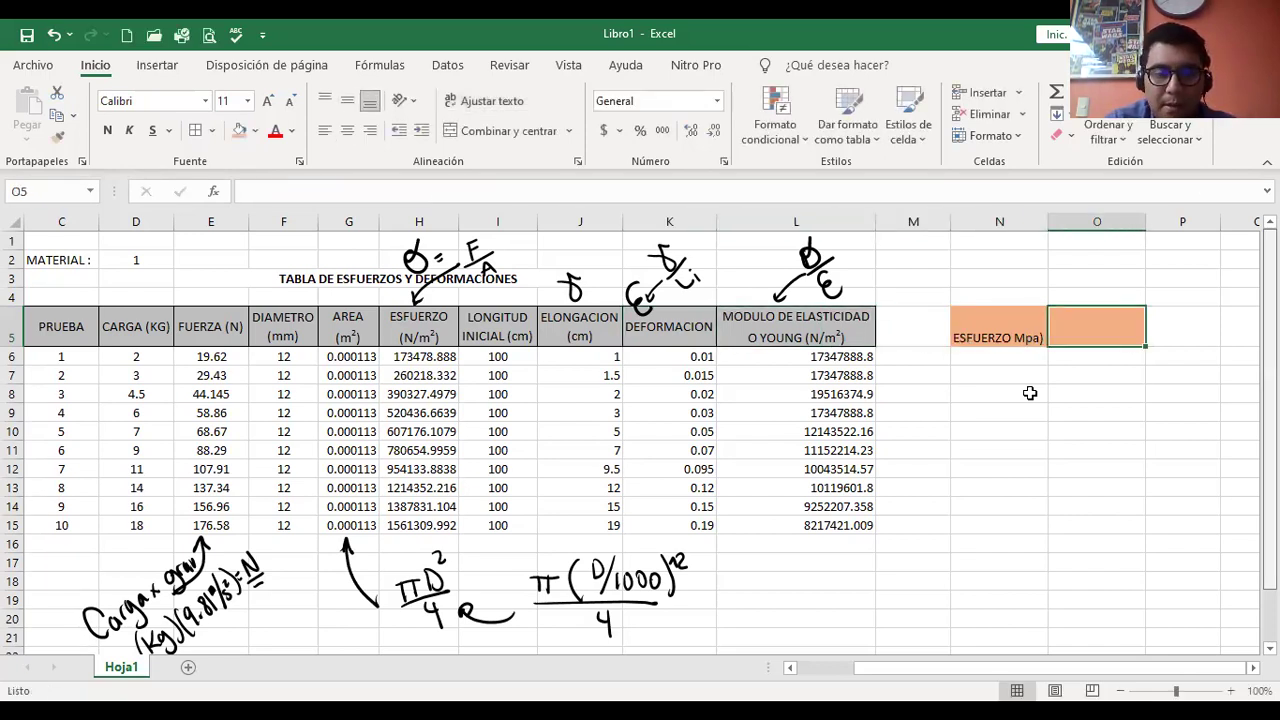
{"action": "key", "text": "Left"}
{"action": "key", "text": "F2"}
{"action": "key", "text": "Left"}
{"action": "type", "text": "("}
{"action": "key", "text": "Return"}
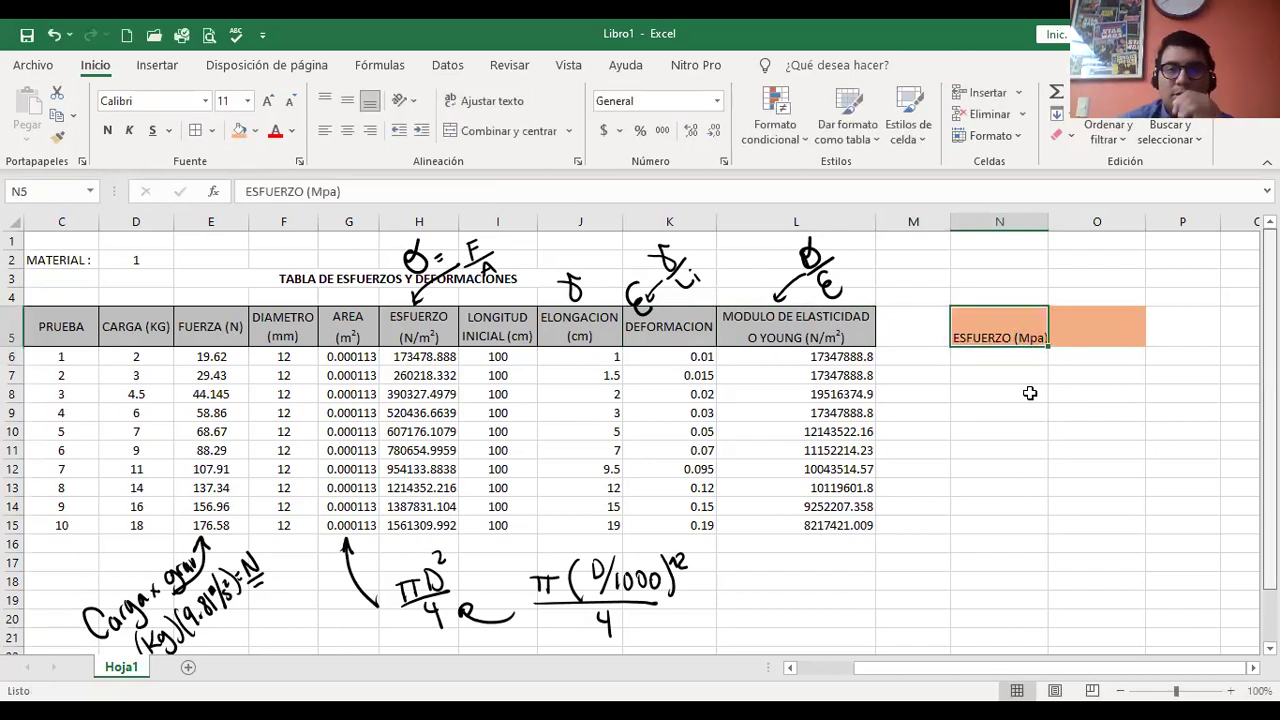
Format the N5 header with wrapped text, bold type, and horizontal and vertical centring.
{"action": "left_click", "coordinate": [468, 104]}
{"action": "left_click", "coordinate": [347, 130]}
{"action": "left_click", "coordinate": [347, 100]}
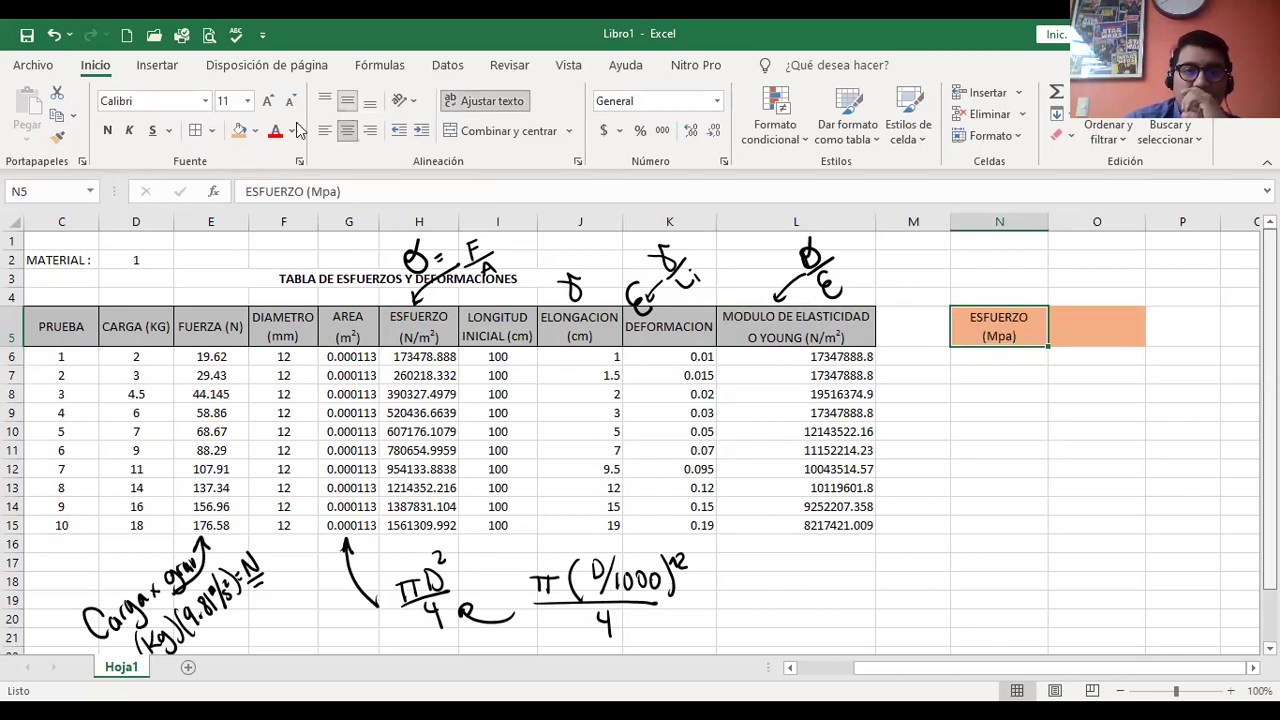
{"action": "left_click", "coordinate": [108, 130]}
Handwrite the note σ÷1000000 above the ESFUERZO (Mpa) header with an arrow pointing to it.
{"action": "left_click", "coordinate": [997, 378]}
{"action": "left_click", "coordinate": [1000, 352]}
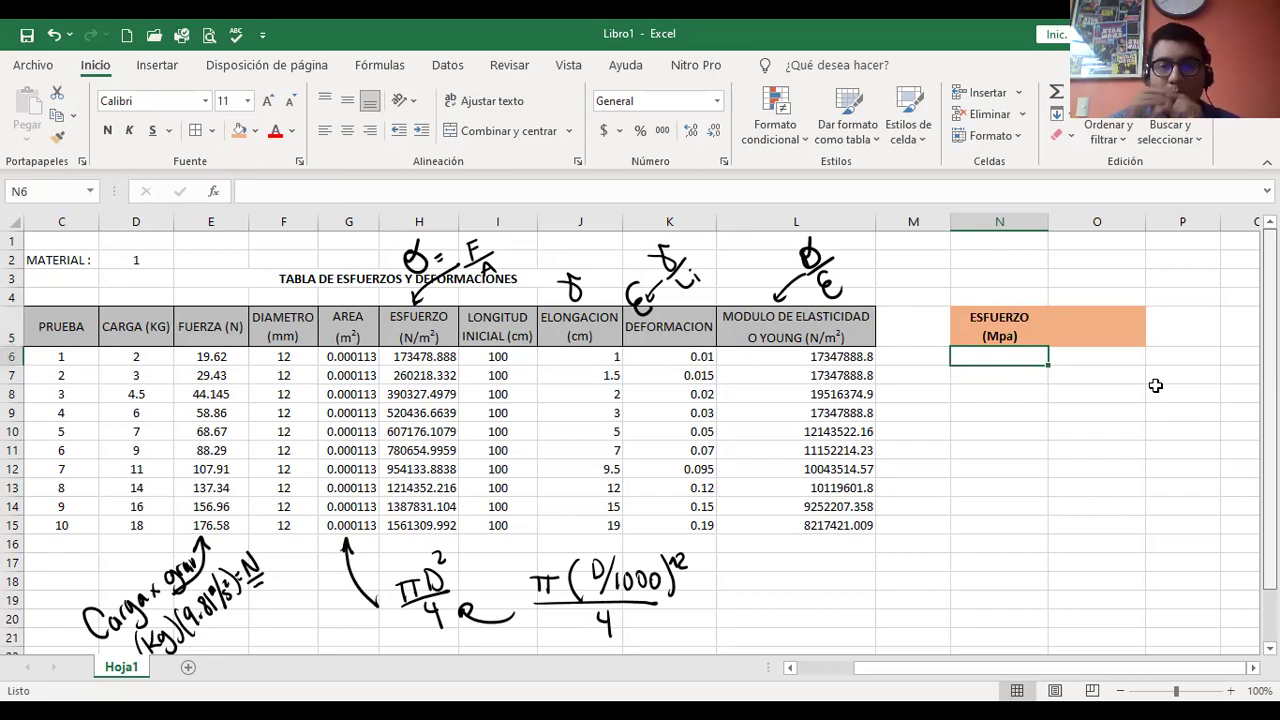
{"action": "left_click_drag", "start_coordinate": [977, 280], "coordinate": [996, 299]}
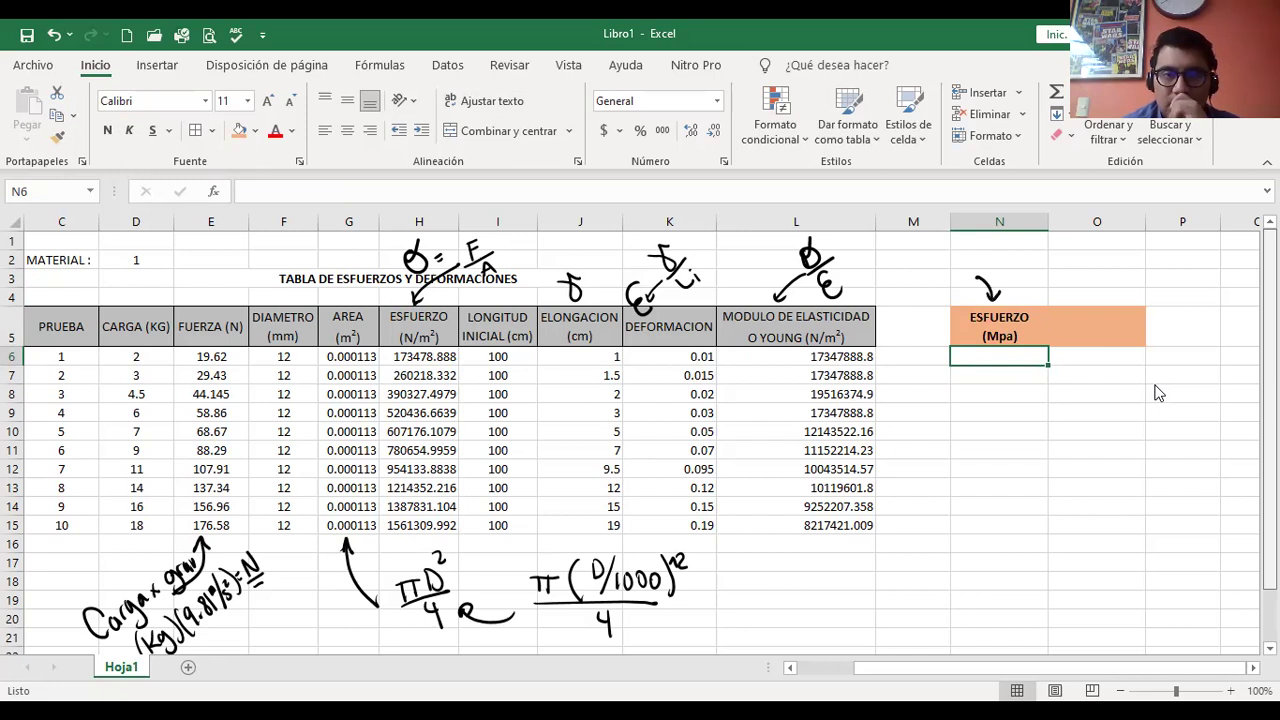
{"action": "mouse_move", "coordinate": [950, 256]}
{"action": "left_mouse_down"}
{"action": "mouse_move", "coordinate": [932, 272]}
{"action": "mouse_move", "coordinate": [967, 253]}
{"action": "left_mouse_up"}
{"action": "mouse_move", "coordinate": [958, 262]}
{"action": "left_mouse_down"}
{"action": "mouse_move", "coordinate": [1000, 242]}
{"action": "mouse_move", "coordinate": [1028, 248]}
{"action": "left_mouse_up"}
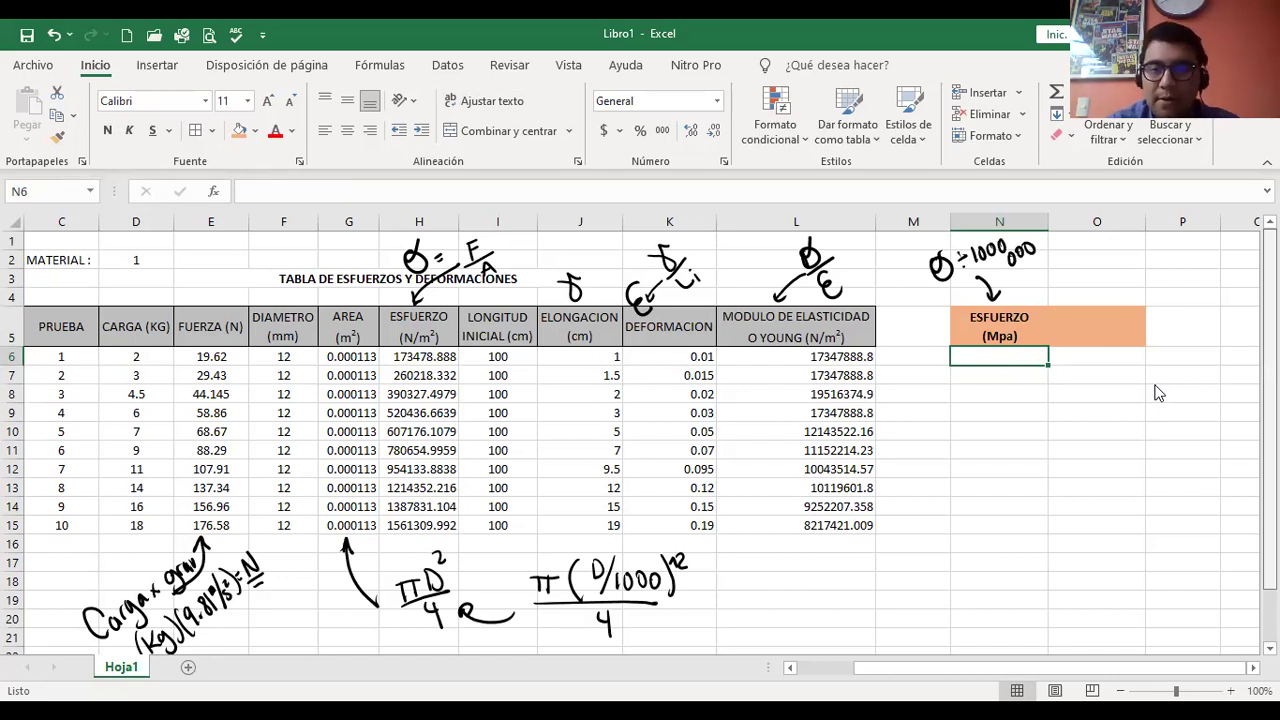
{"action": "type", "text": "="}
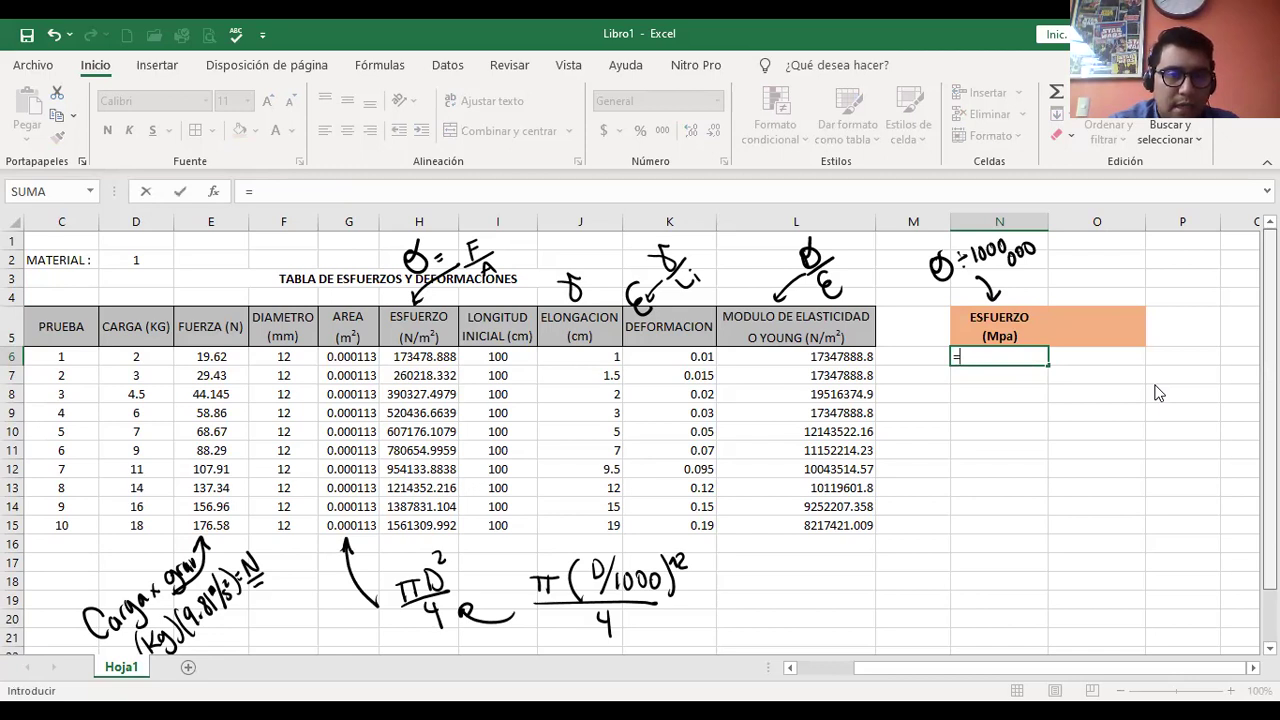
{"action": "key", "text": "Left"}
{"action": "key", "text": "Left"}
{"action": "key", "text": "Left"}
{"action": "key", "text": "Left"}
{"action": "key", "text": "Left"}
{"action": "key", "text": "Left"}
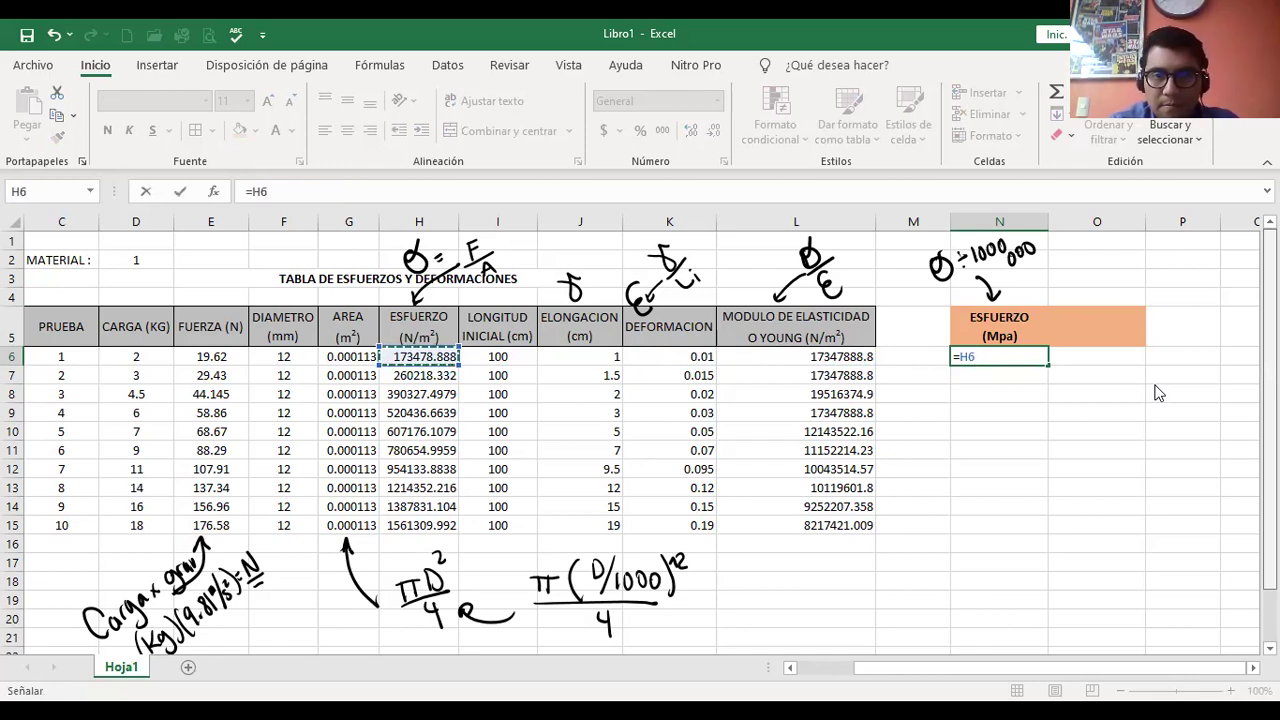
{"action": "key", "text": "Return"}
{"action": "key", "text": "Up"}
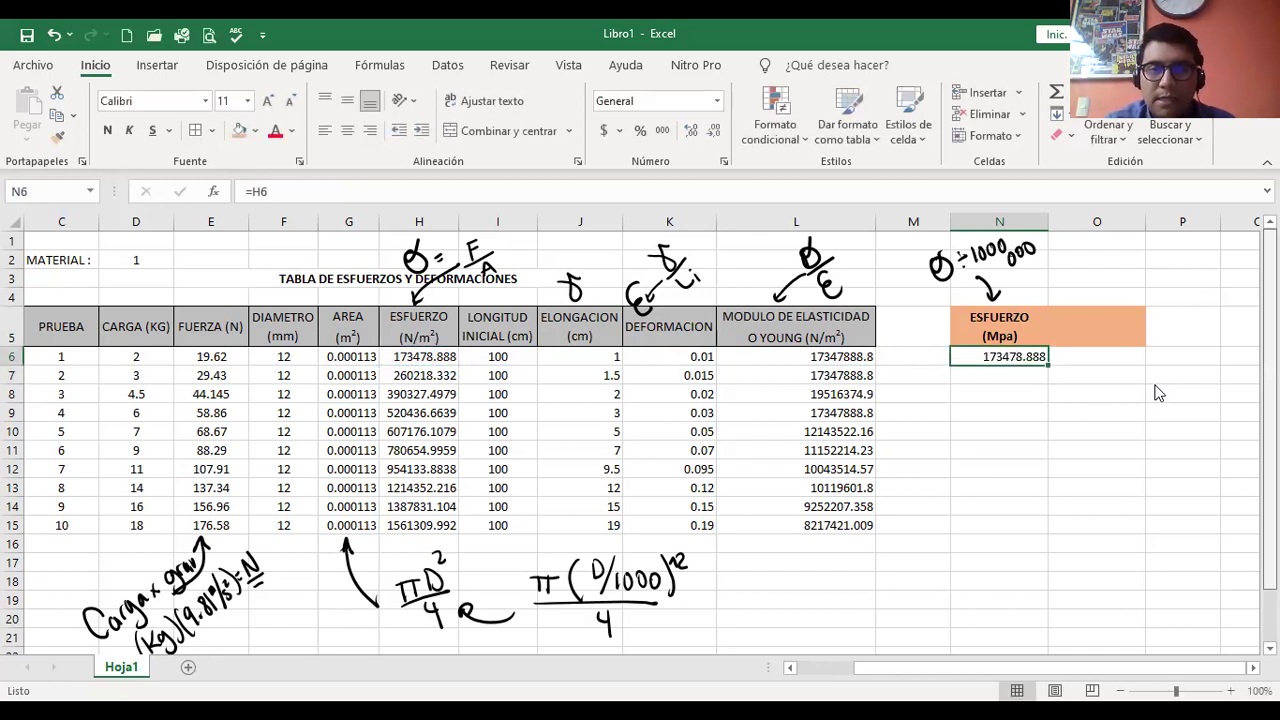
Enter the formula =H6/1000000 in N6 to convert the stress to megapascals.
{"action": "type", "text": "="}
{"action": "key", "text": "Left"}
{"action": "key", "text": "Left"}
{"action": "key", "text": "Left"}
{"action": "key", "text": "Left"}
{"action": "key", "text": "Left"}
{"action": "key", "text": "Left"}
{"action": "type", "text": "/1000000"}
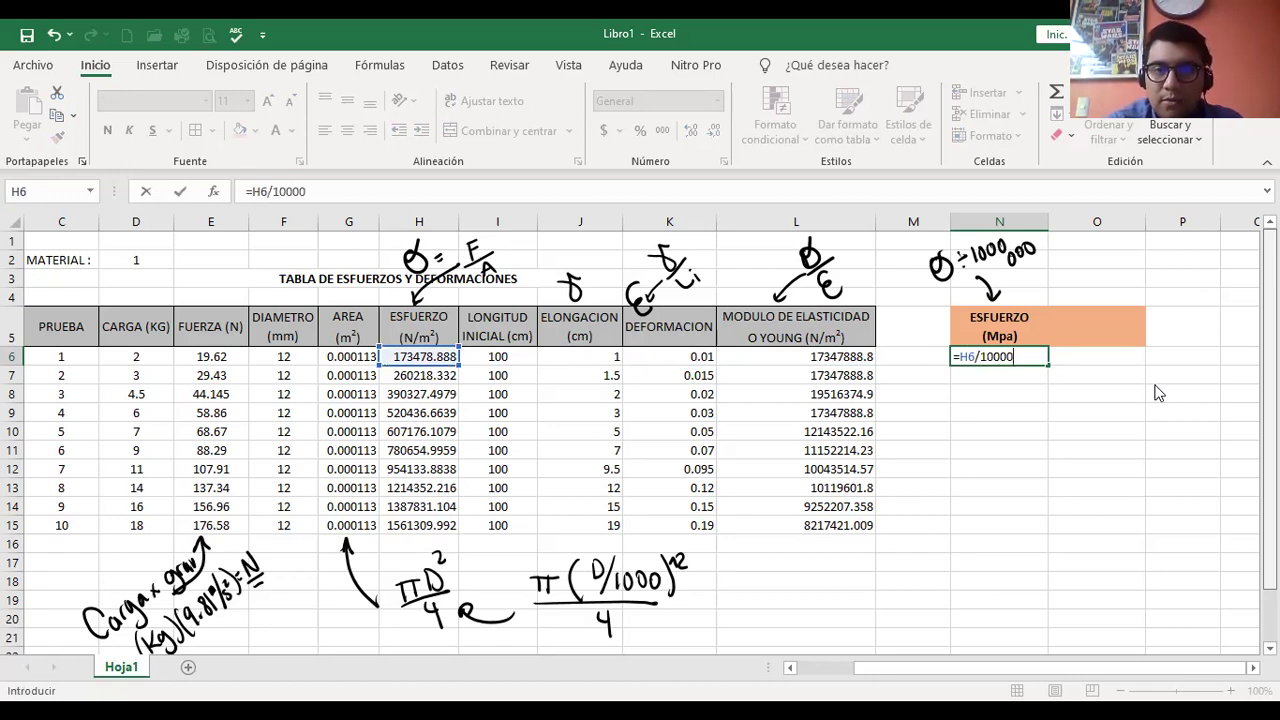
{"action": "key", "text": "Return"}
Fill the stress conversion formula from N6 down to N15 for all ten tests.
{"action": "key", "text": "shift+Down"}
{"action": "key", "text": "shift+Down"}
{"action": "key", "text": "shift+Down"}
{"action": "key", "text": "shift+Down"}
{"action": "key", "text": "shift+Down"}
{"action": "key", "text": "shift+Down"}
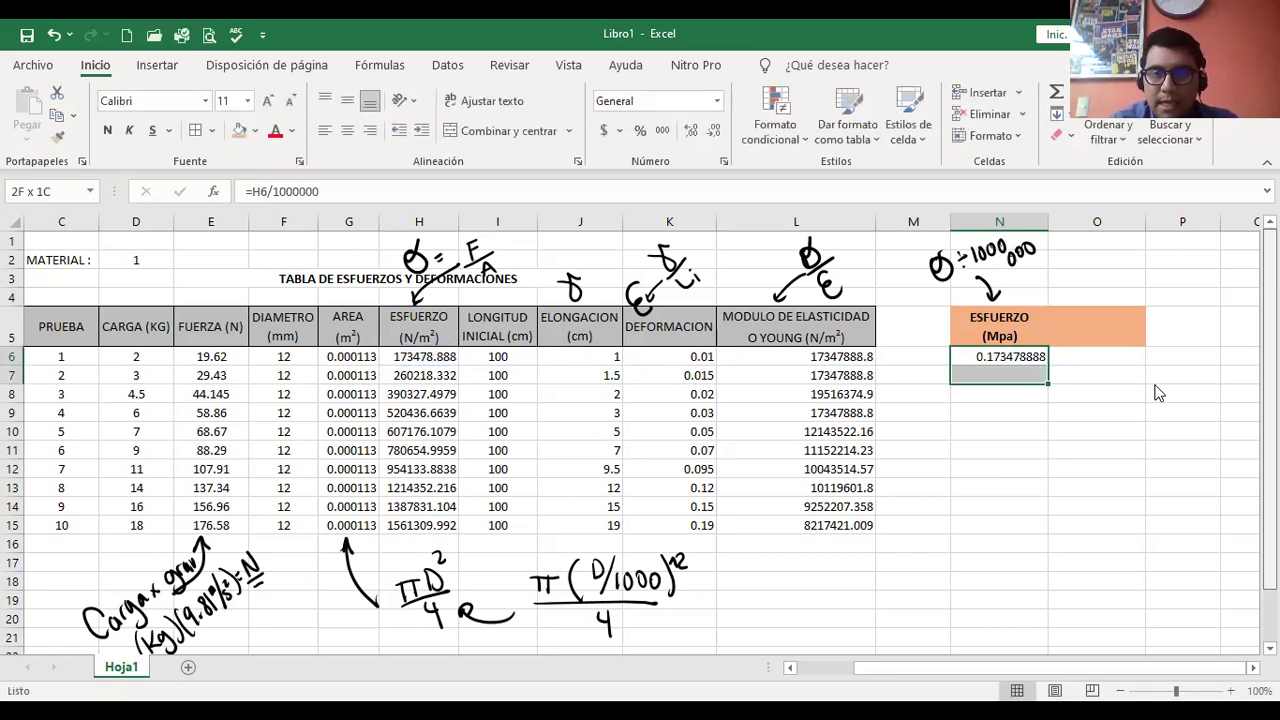
{"action": "key", "text": "shift+Down"}
{"action": "key", "text": "shift+Down"}
{"action": "key", "text": "shift+Down"}
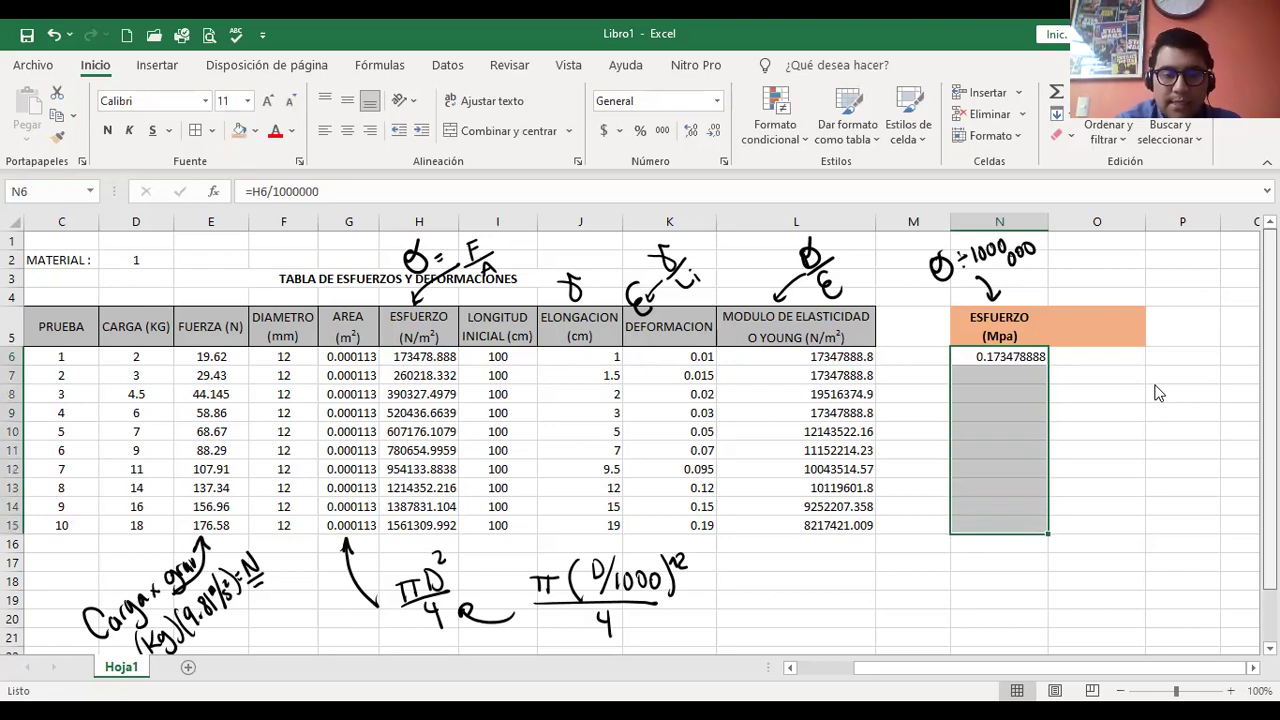
{"action": "key", "text": "ctrl+d"}
Enter the header DEFORMACION in O5, bold and centred horizontally and vertically.
{"action": "key", "text": "Right"}
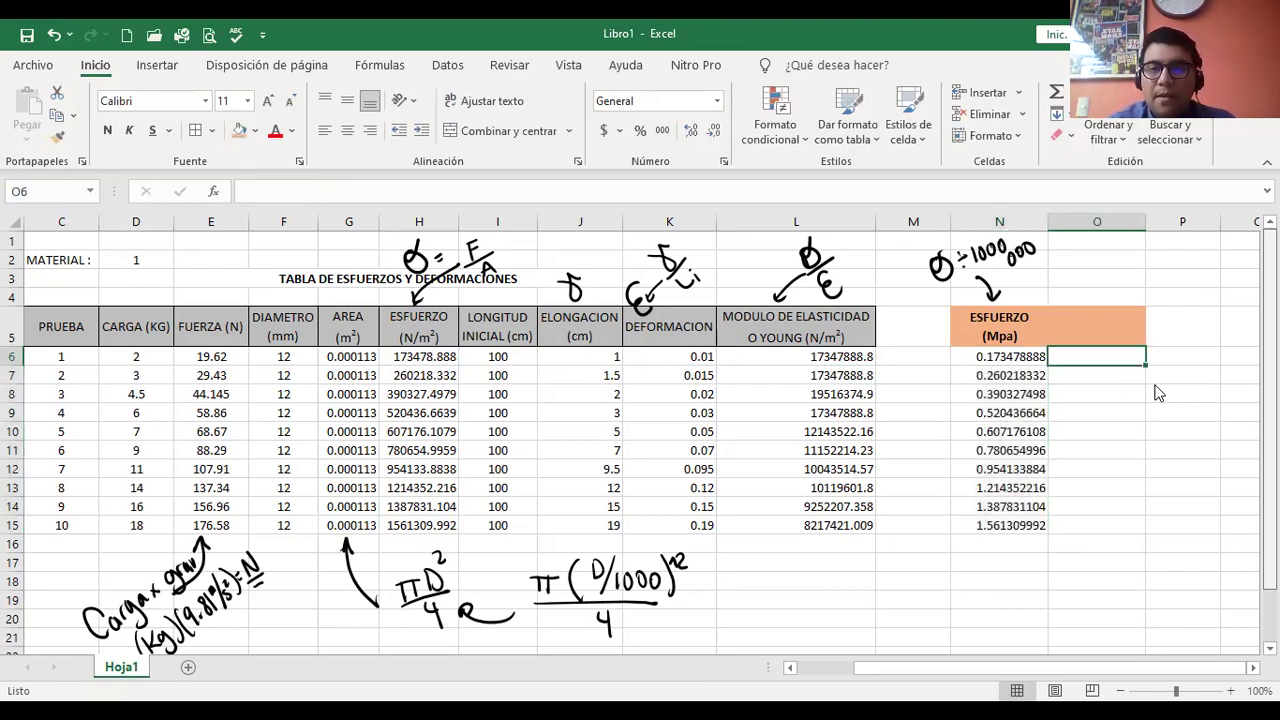
{"action": "key", "text": "Up"}
{"action": "key", "text": "F4"}
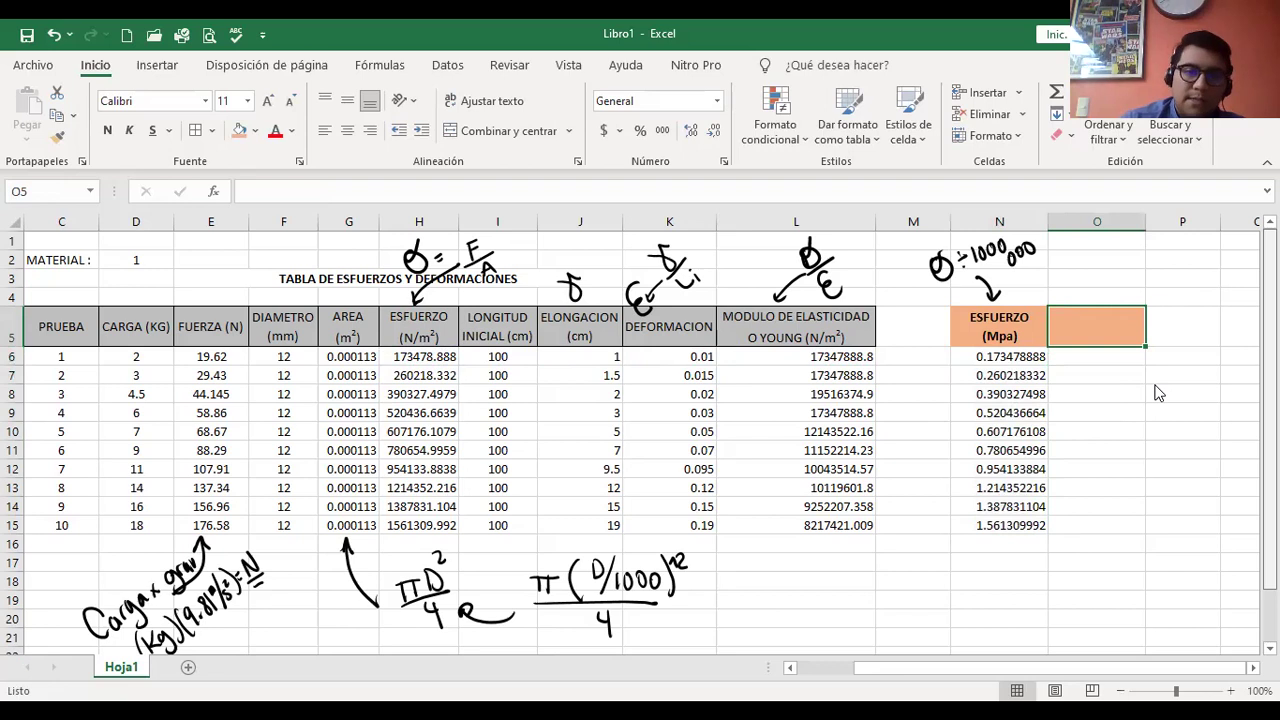
{"action": "type", "text": "DEFORMACION"}
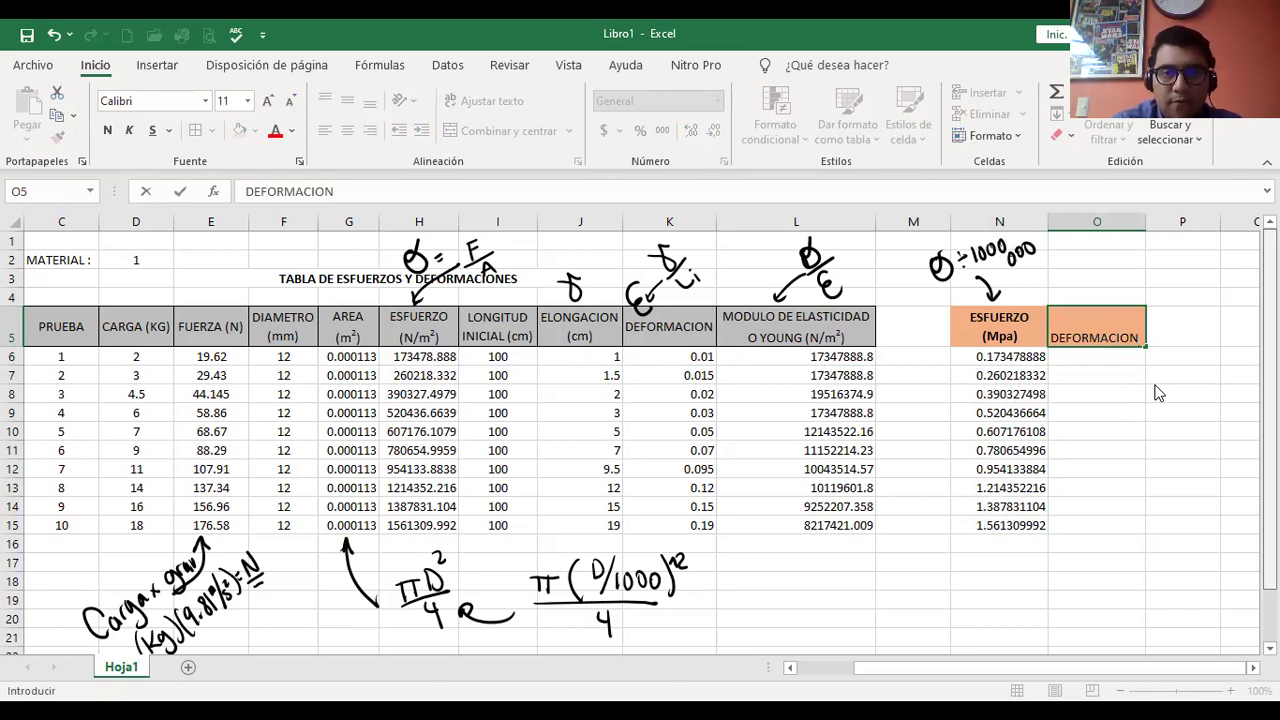
{"action": "key", "text": "Return"}
{"action": "key", "text": "Up"}
{"action": "key", "text": "ctrl+n"}
{"action": "left_click", "coordinate": [347, 130]}
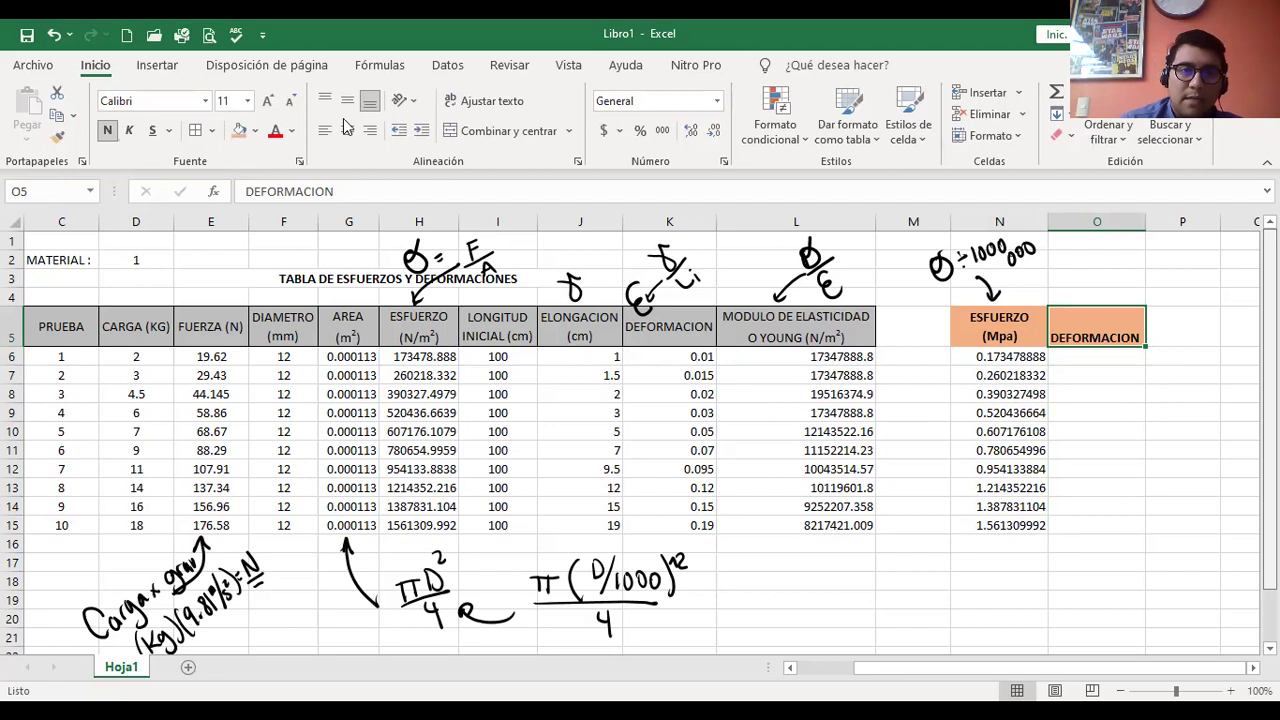
{"action": "left_click", "coordinate": [347, 100]}
Enter the formula =K6 in O6 to bring in the strain of the first test.
{"action": "left_click", "coordinate": [1141, 357]}
{"action": "type", "text": "="}
{"action": "key", "text": "Left"}
{"action": "key", "text": "Left"}
{"action": "key", "text": "Left"}
{"action": "key", "text": "Left"}
{"action": "key", "text": "Left"}
{"action": "key", "text": "Left"}
{"action": "key", "text": "Left"}
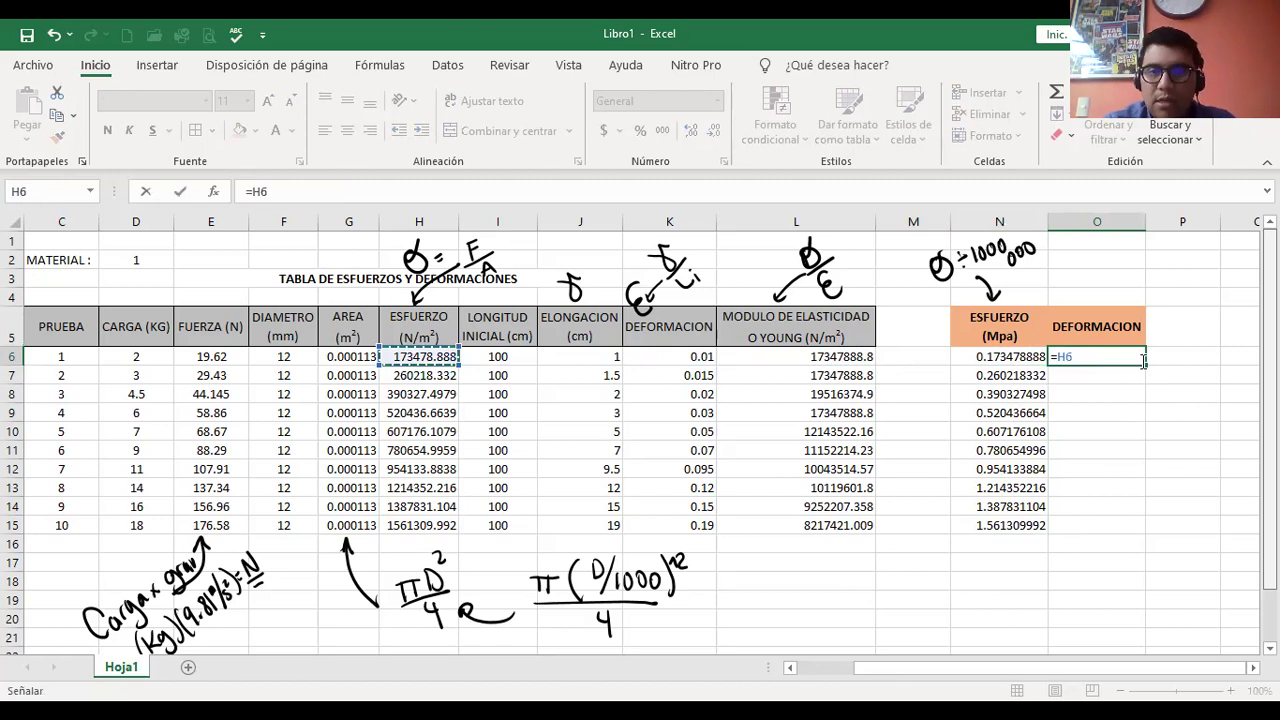
{"action": "key", "text": "Right"}
{"action": "key", "text": "Right"}
{"action": "key", "text": "Right"}
{"action": "key", "text": "Return"}
Fill the strain reference from O6 down to O15 and centre those values horizontally.
{"action": "left_click", "coordinate": [1140, 358]}
{"action": "left_click_drag", "start_coordinate": [1145, 366], "coordinate": [1145, 533]}
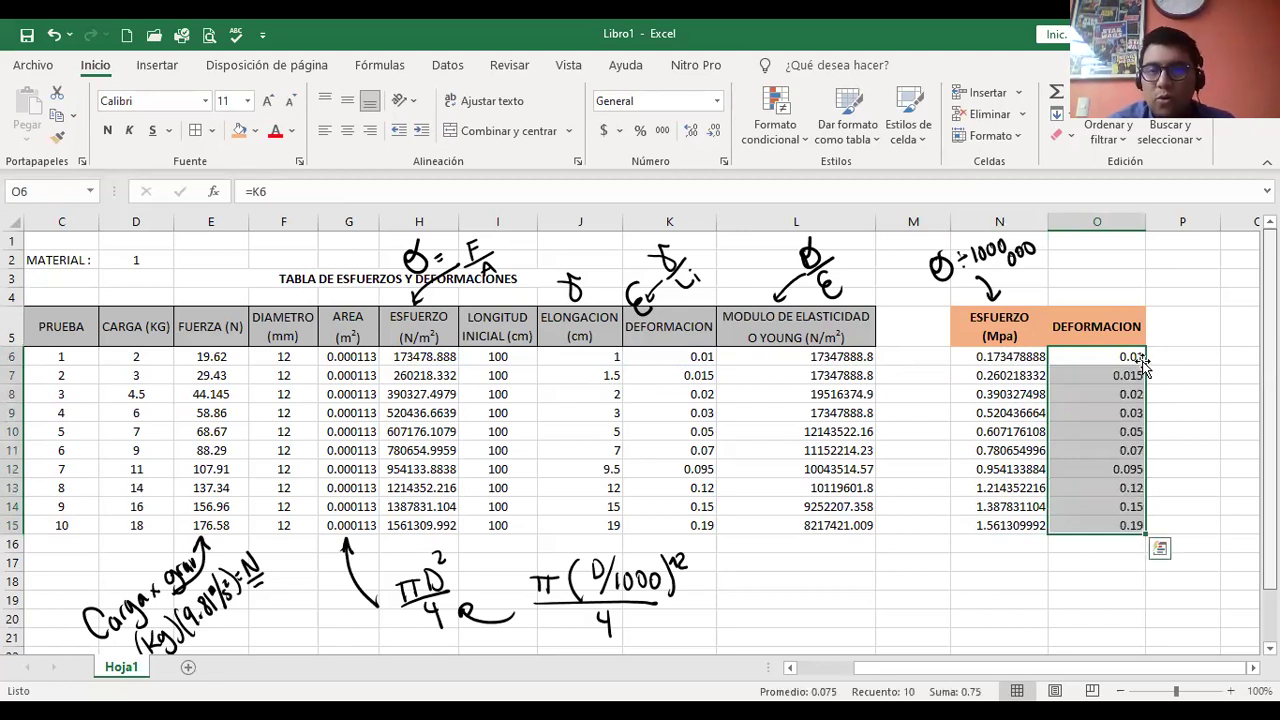
{"action": "left_click", "coordinate": [348, 130]}
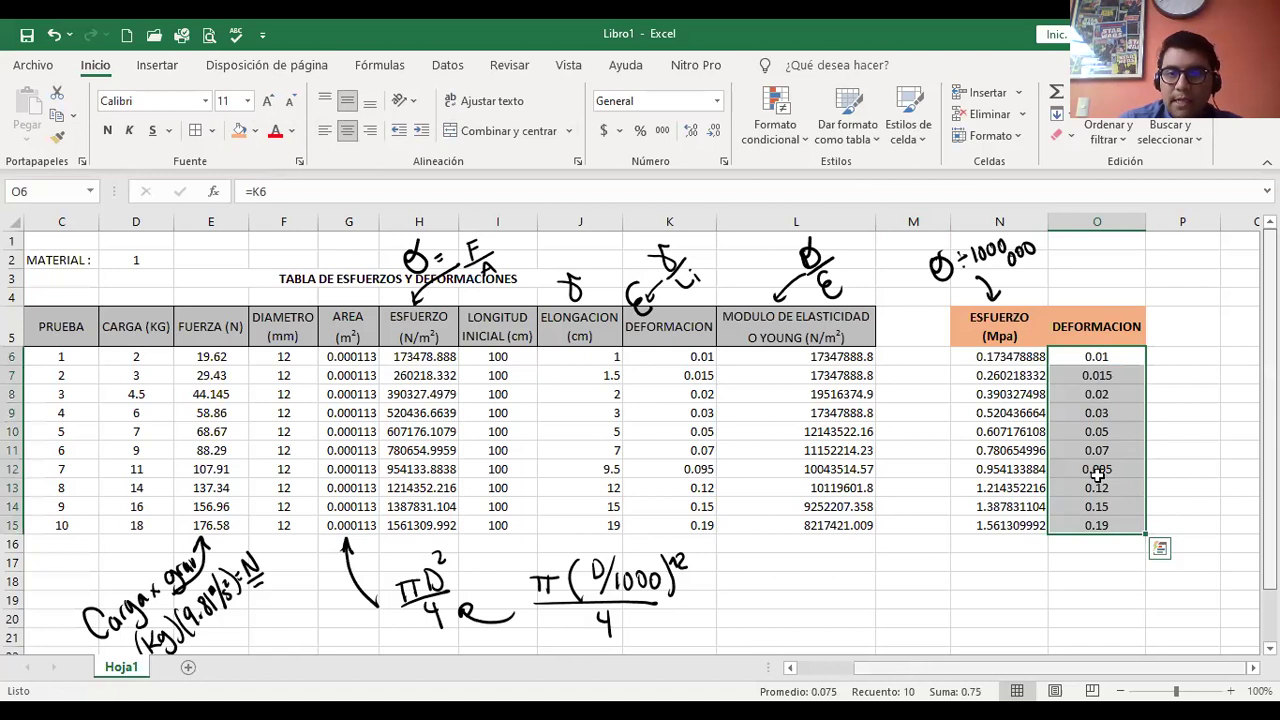
Handwrite y below the ESFUERZO (Mpa) column and x below the DEFORMACION column to mark the chart axes.
{"action": "left_click", "coordinate": [1011, 548]}
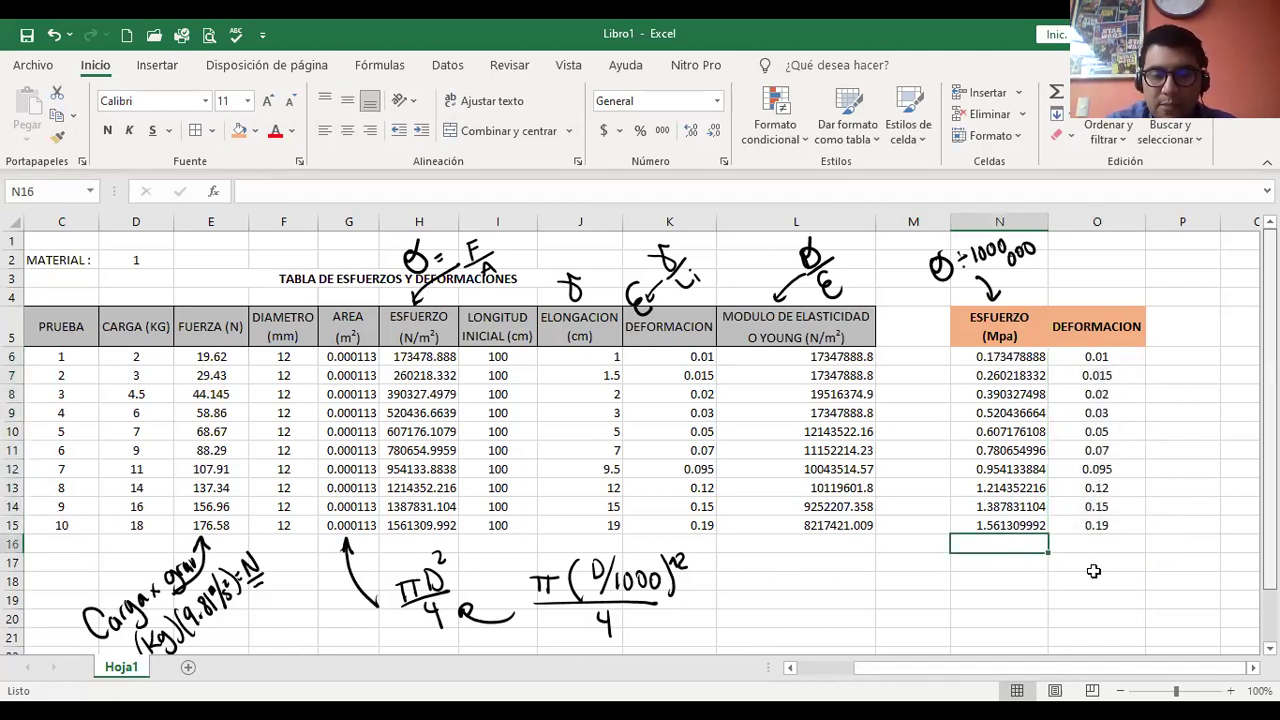
{"action": "key", "text": "Down"}
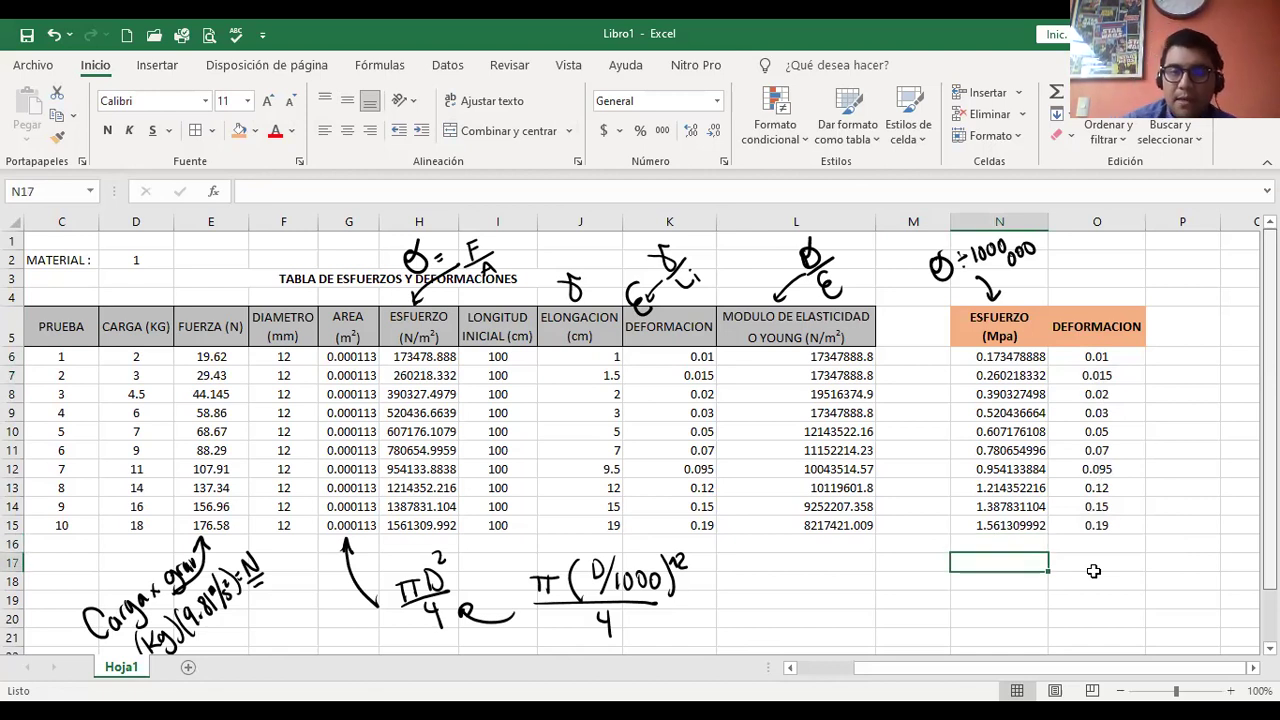
{"action": "left_click_drag", "start_coordinate": [1003, 540], "coordinate": [990, 582]}
{"action": "mouse_move", "coordinate": [1079, 546]}
{"action": "left_mouse_down"}
{"action": "mouse_move", "coordinate": [1092, 566]}
{"action": "mouse_move", "coordinate": [1078, 568]}
{"action": "left_mouse_up"}
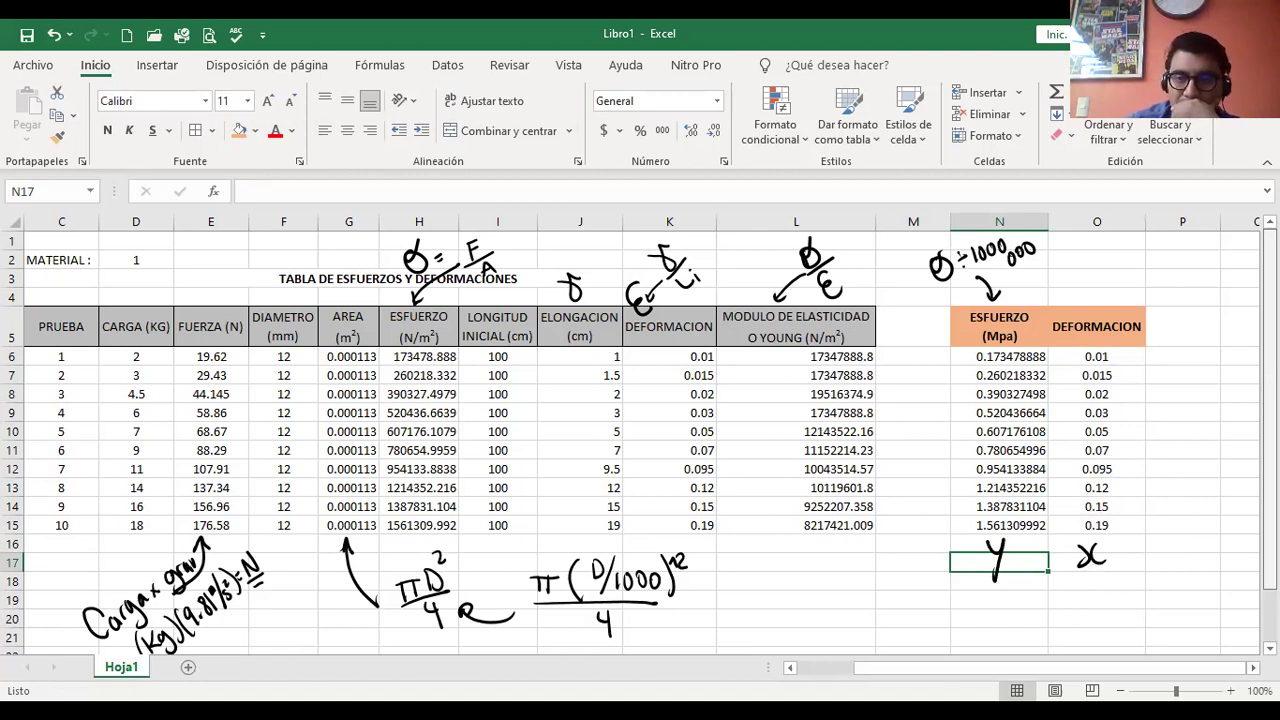
Insert an empty scatter chart with smooth lines and markers beside the ESFUERZO and DEFORMACION table.
{"action": "scroll", "coordinate": [640, 440], "scroll_direction": "right", "scroll_amount": 5}
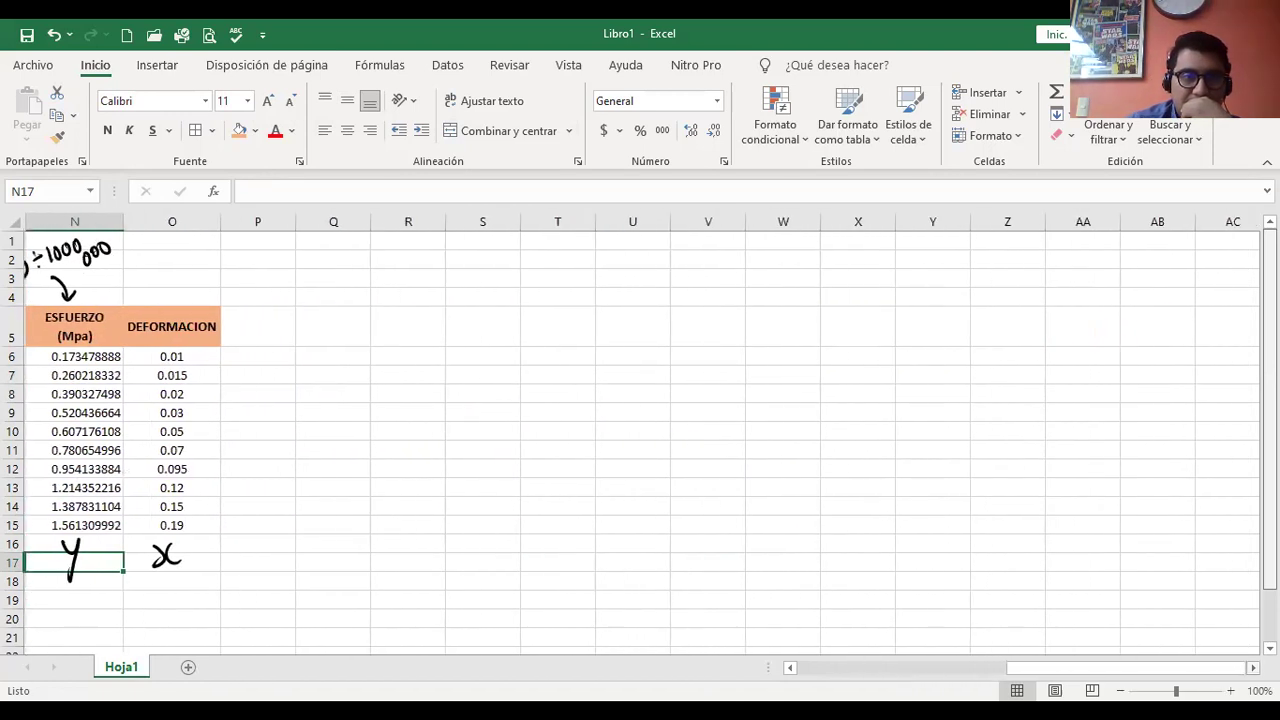
{"action": "left_click", "coordinate": [792, 669]}
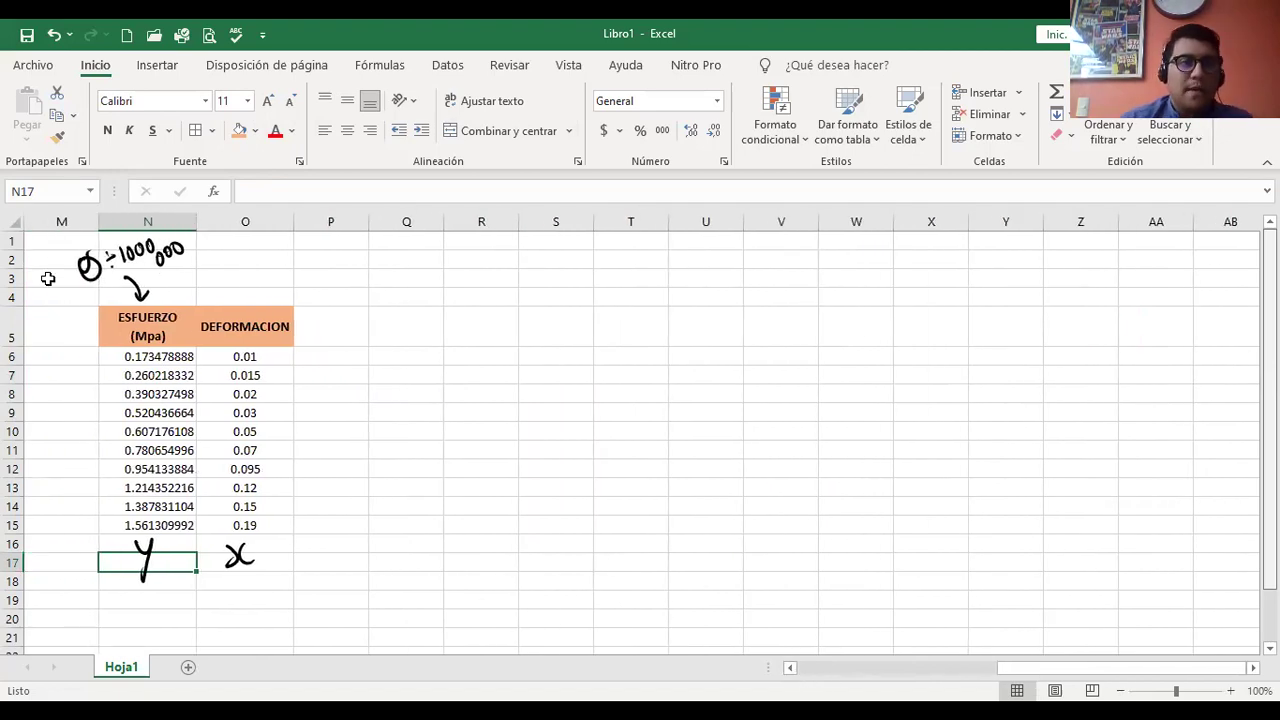
{"action": "left_click", "coordinate": [155, 66]}
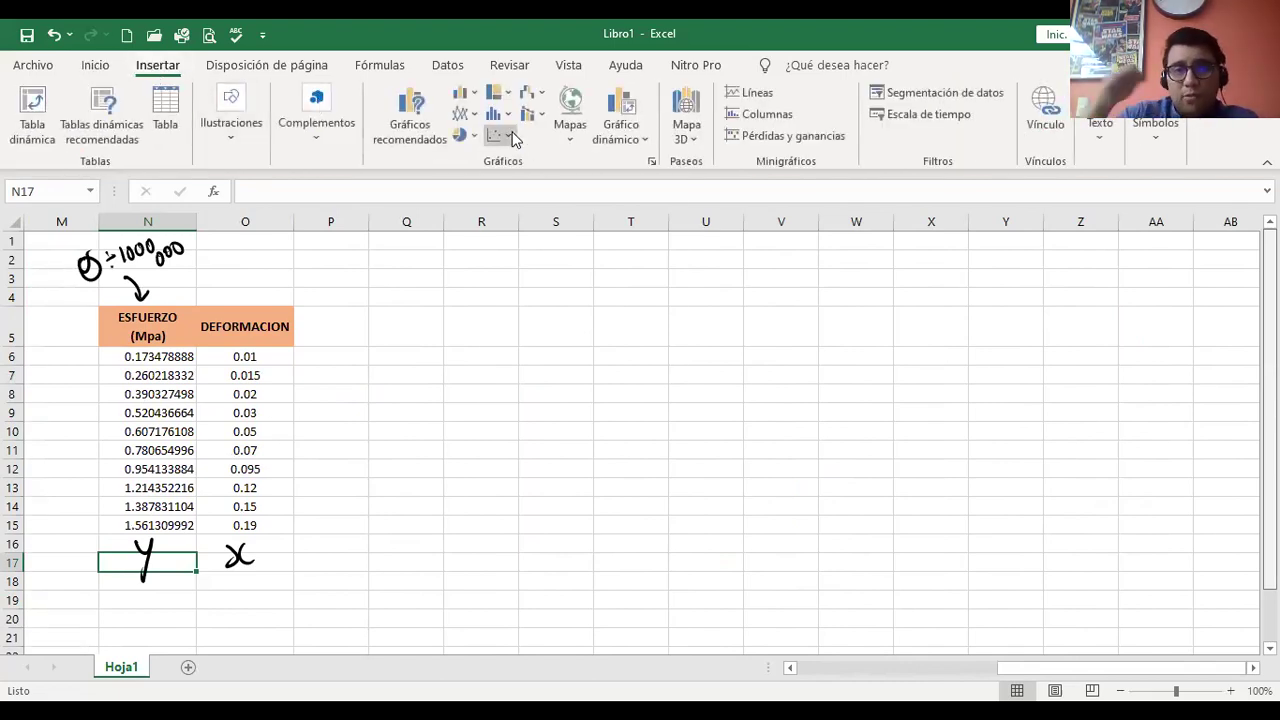
{"action": "left_click", "coordinate": [510, 136]}
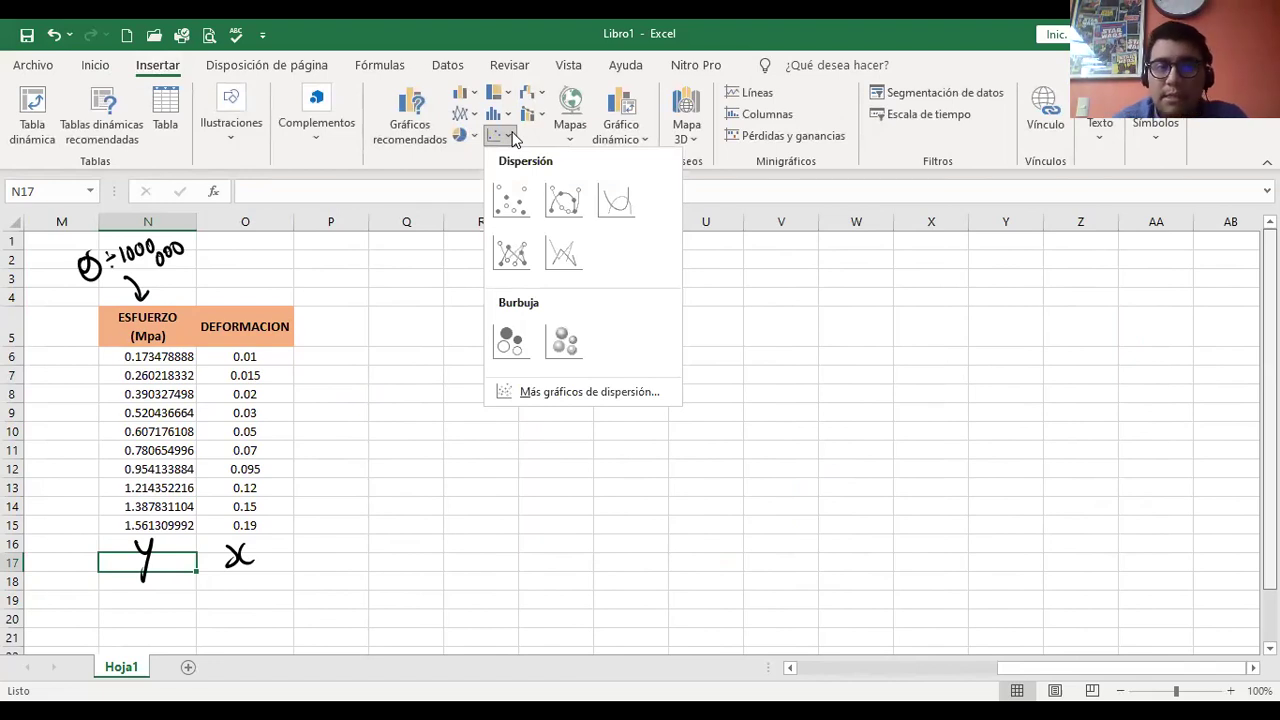
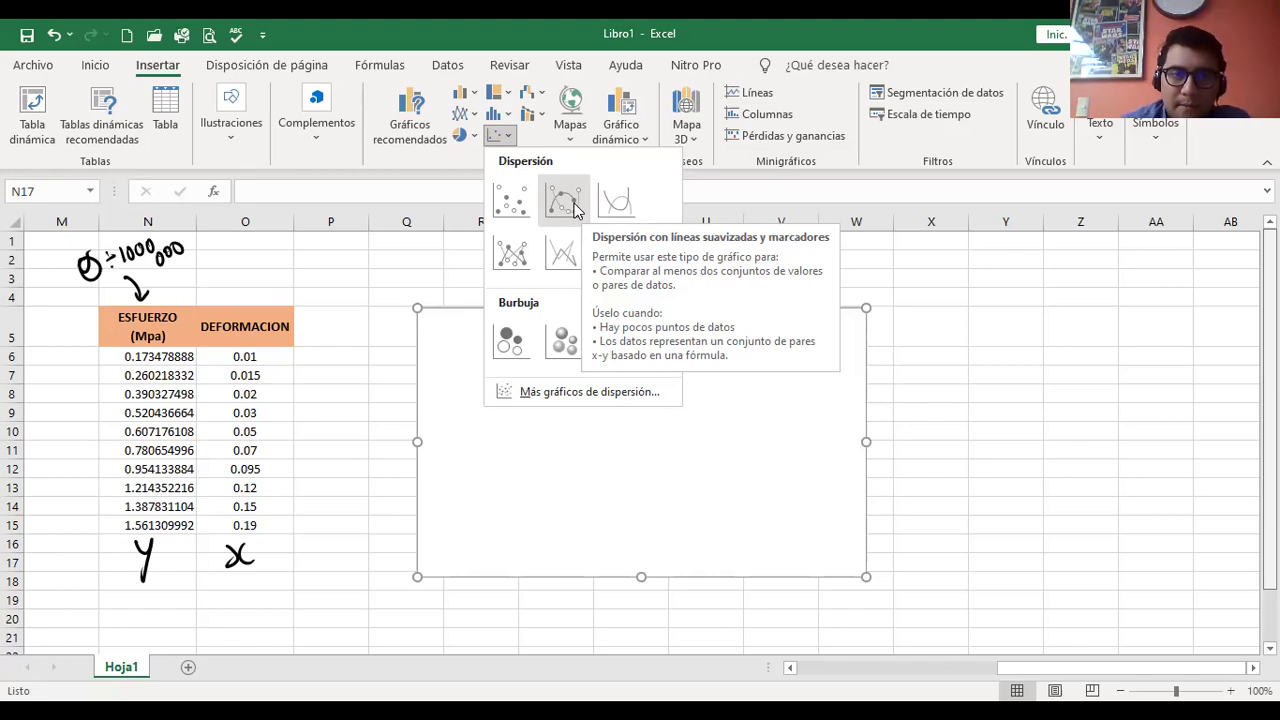
{"action": "left_click", "coordinate": [565, 203]}
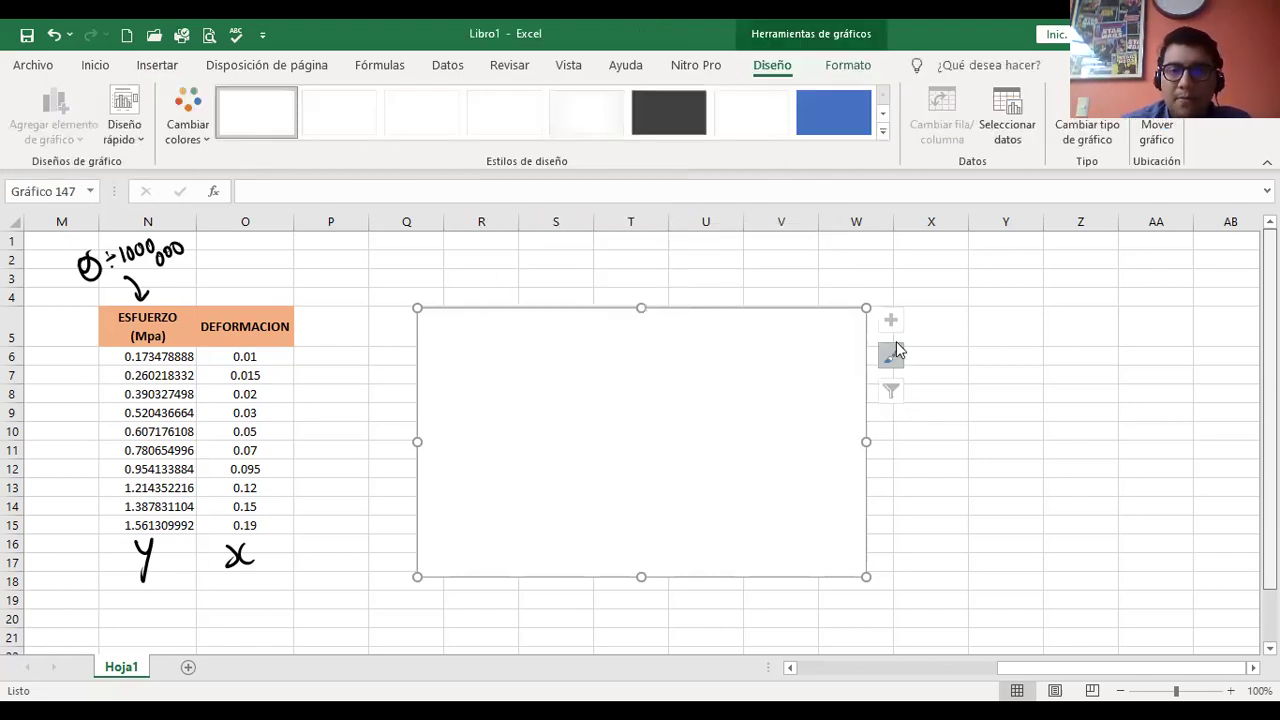
Add a data series to the empty chart and set its X values to the strain range O6:O15.
{"action": "right_click", "coordinate": [847, 257]}
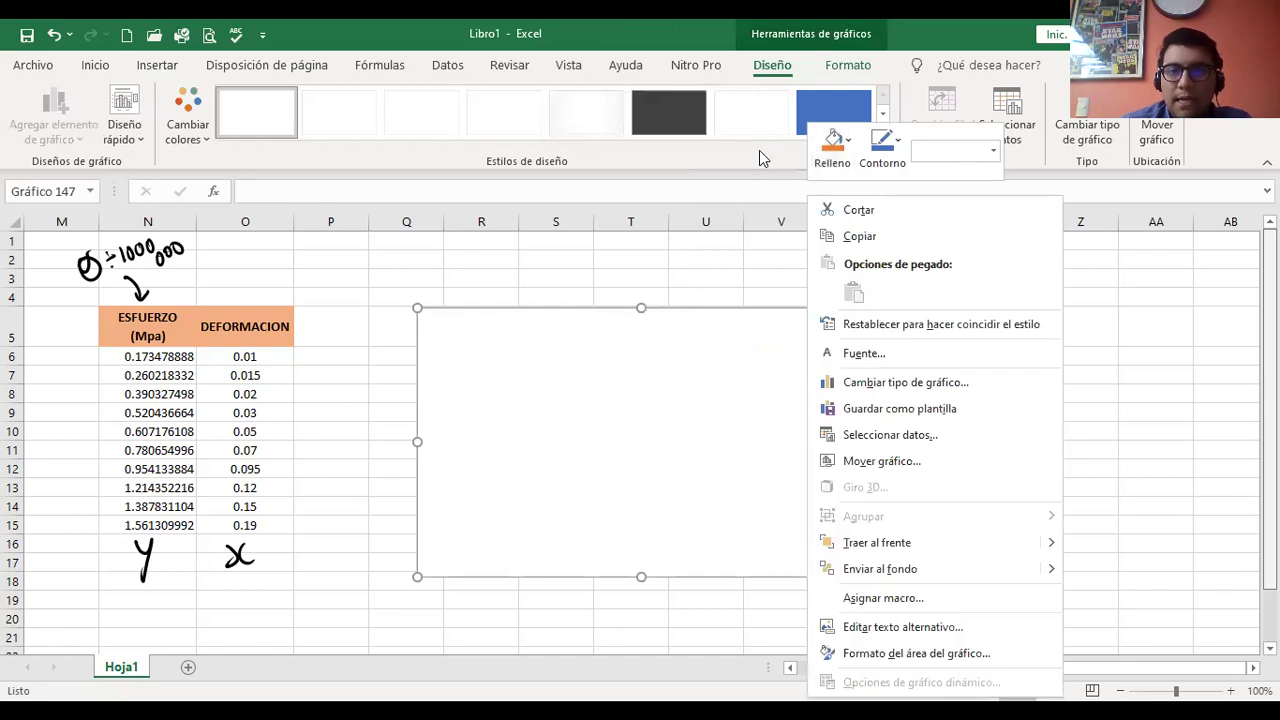
{"action": "key", "text": "Escape"}
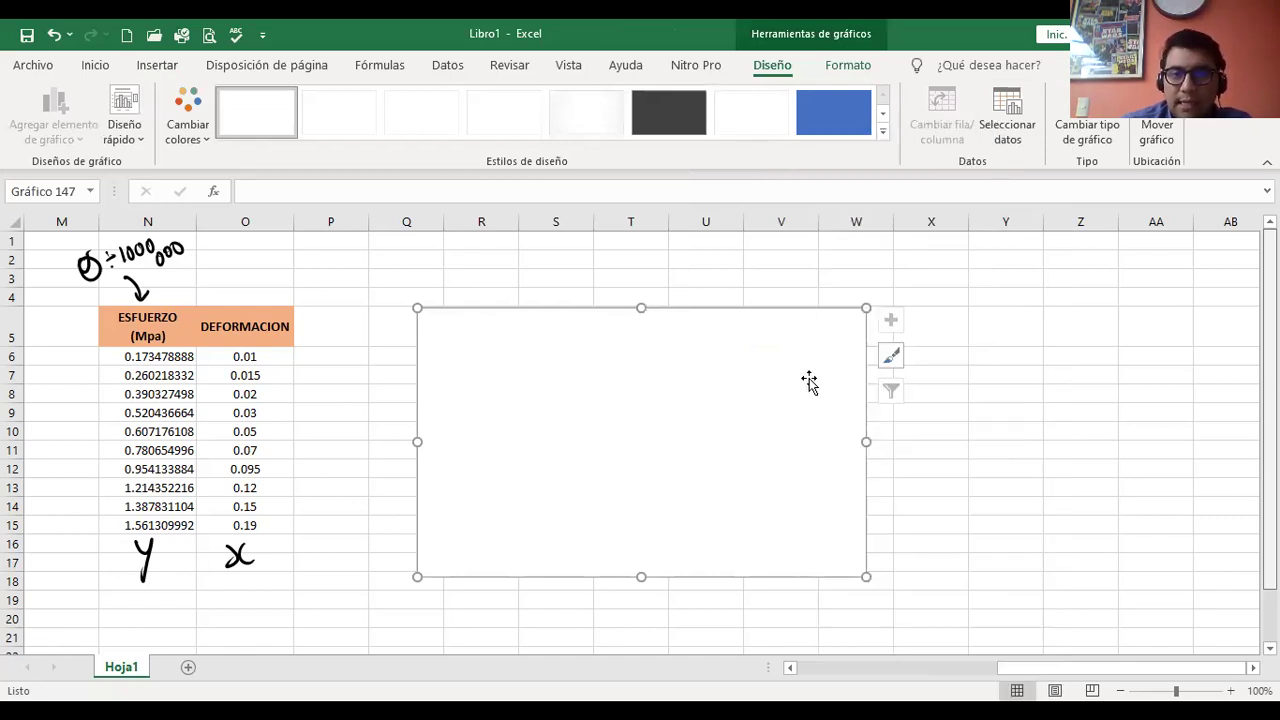
{"action": "left_click", "coordinate": [1008, 104]}
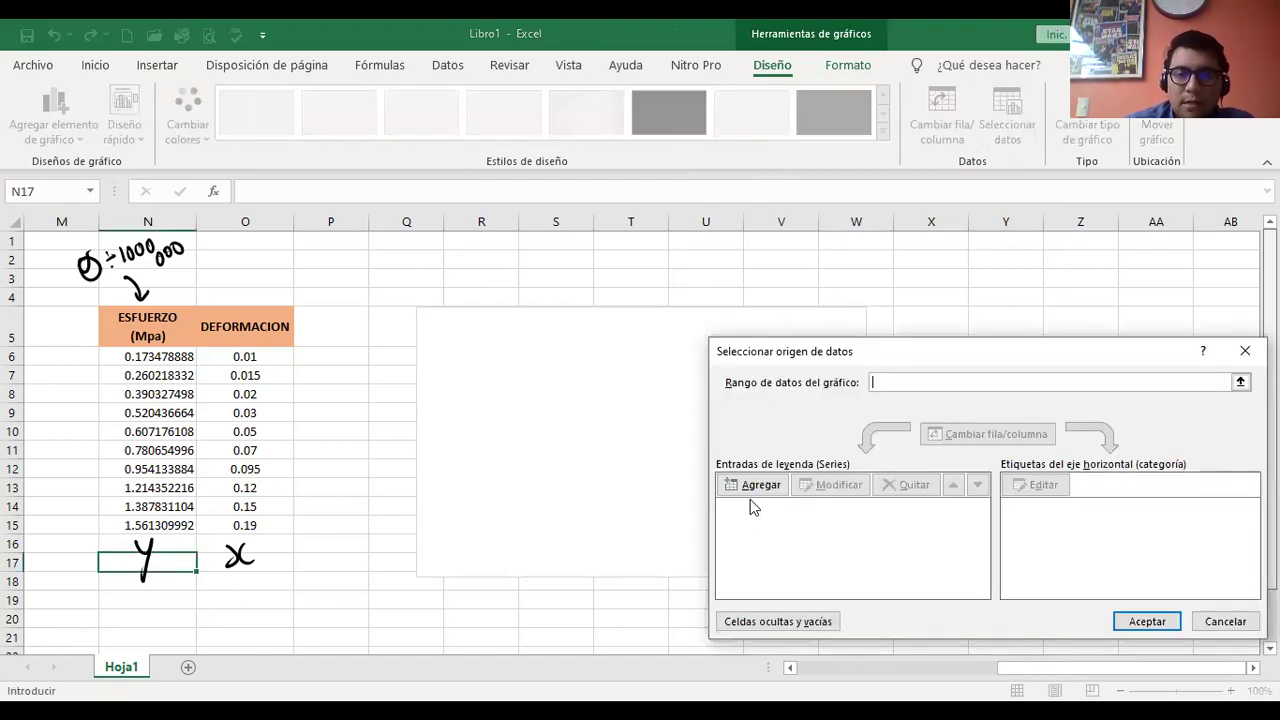
{"action": "left_click", "coordinate": [757, 490]}
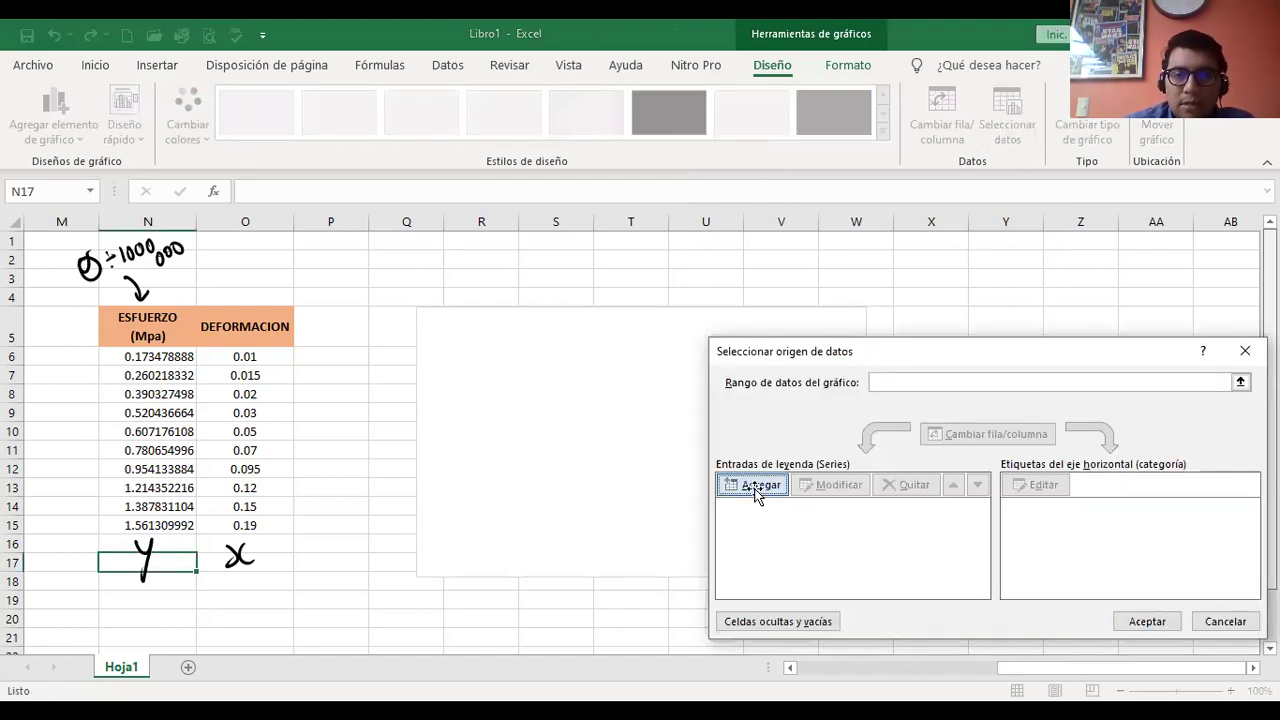
{"action": "left_click", "coordinate": [1022, 495]}
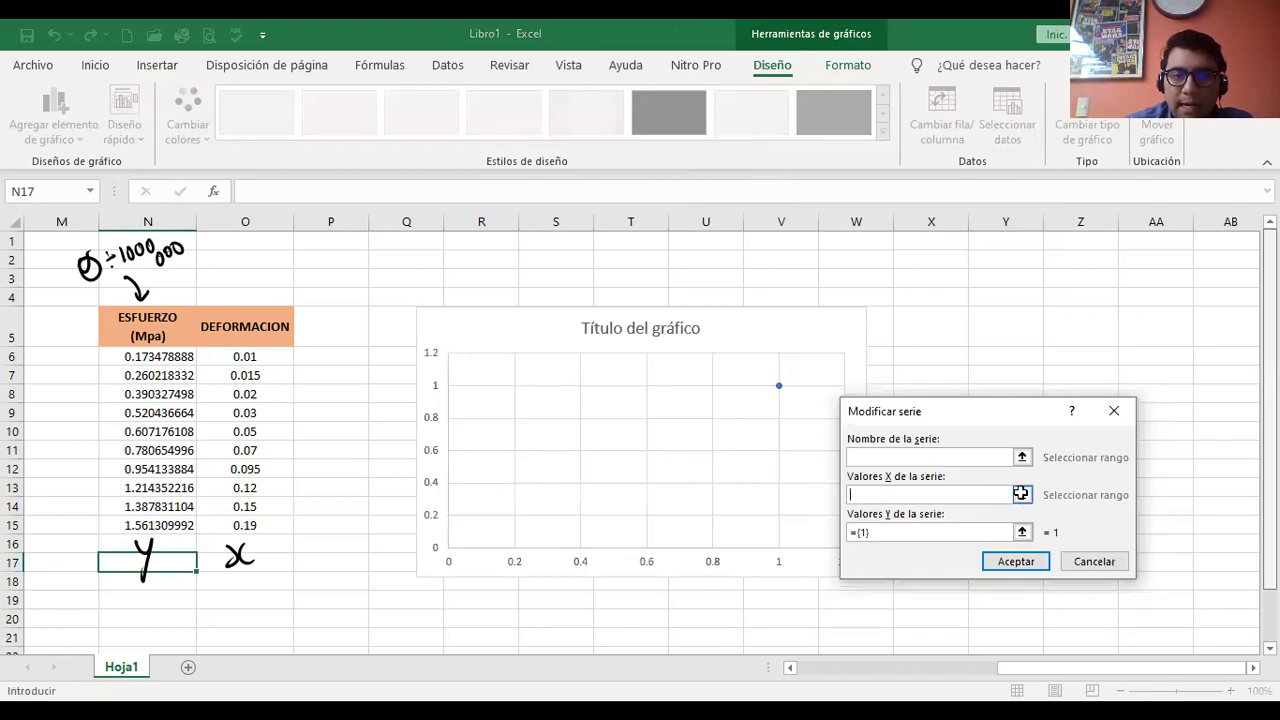
{"action": "left_click", "coordinate": [237, 355]}
{"action": "left_click", "coordinate": [248, 523], "text": "shift"}
{"action": "key", "text": "Return"}
Set the series' Y values to the stress range N6:N15 and accept the chart's data source.
{"action": "left_click", "coordinate": [1021, 532]}
{"action": "left_click_drag", "start_coordinate": [176, 360], "coordinate": [170, 528]}
{"action": "key", "text": "Return"}
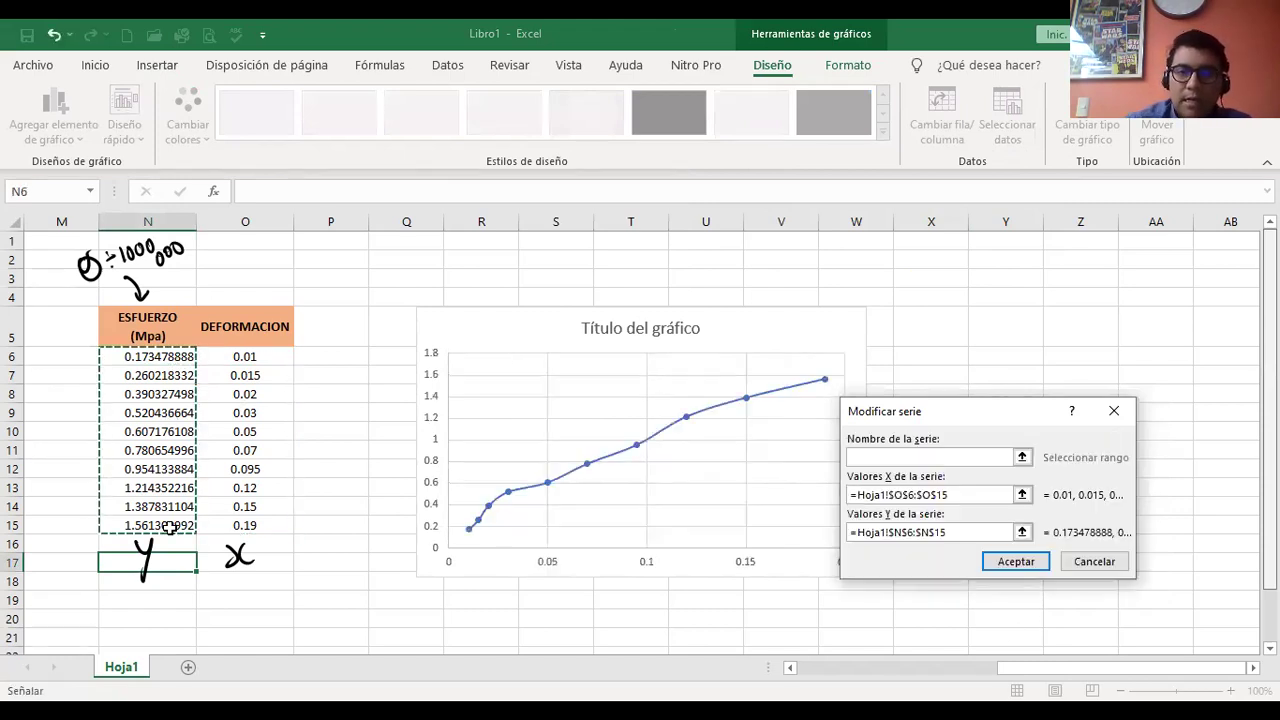
{"action": "left_click", "coordinate": [1013, 562]}
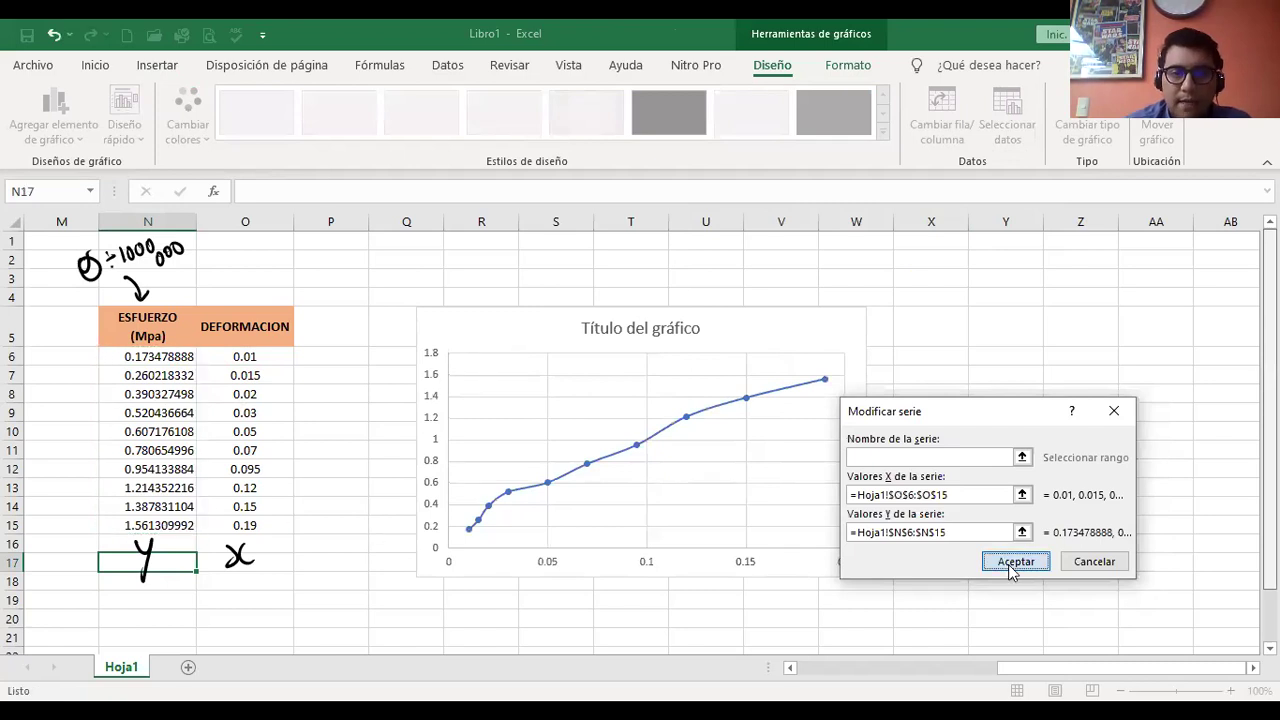
{"action": "left_click", "coordinate": [1150, 621]}
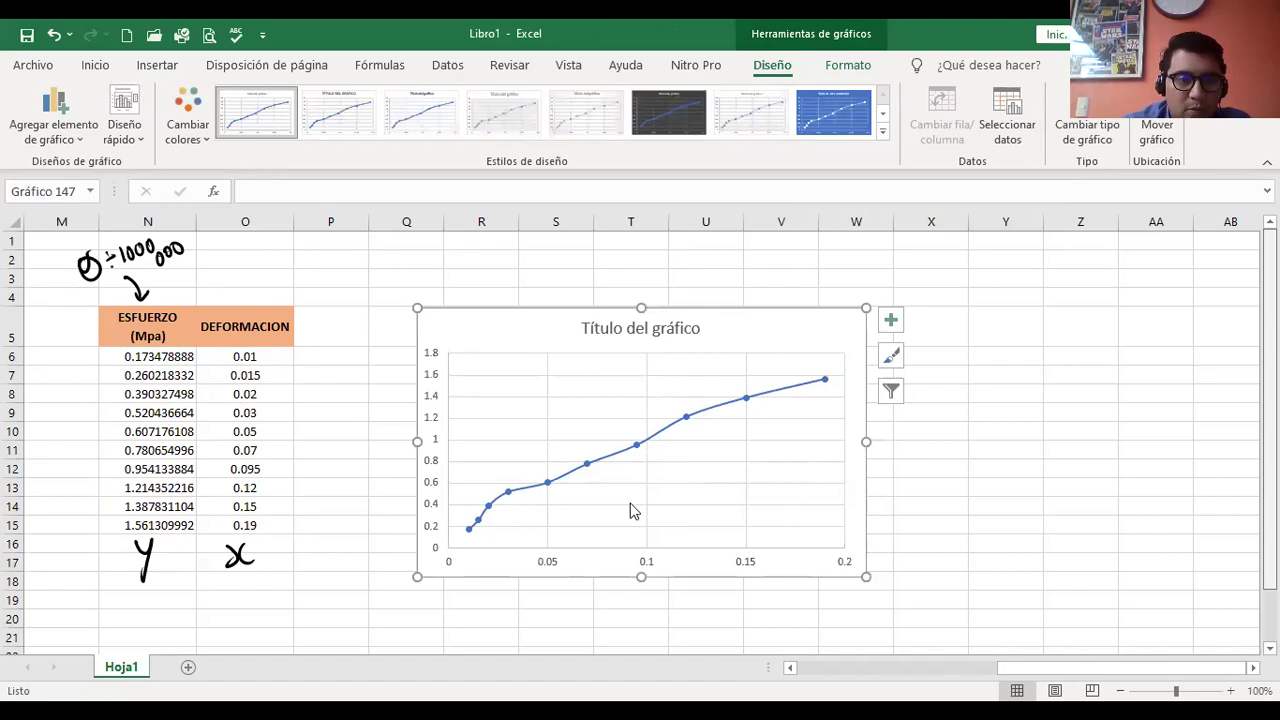
Set the major unit of the chart's horizontal axis to 0.025 and close the formatting pane.
{"action": "left_click", "coordinate": [745, 564]}
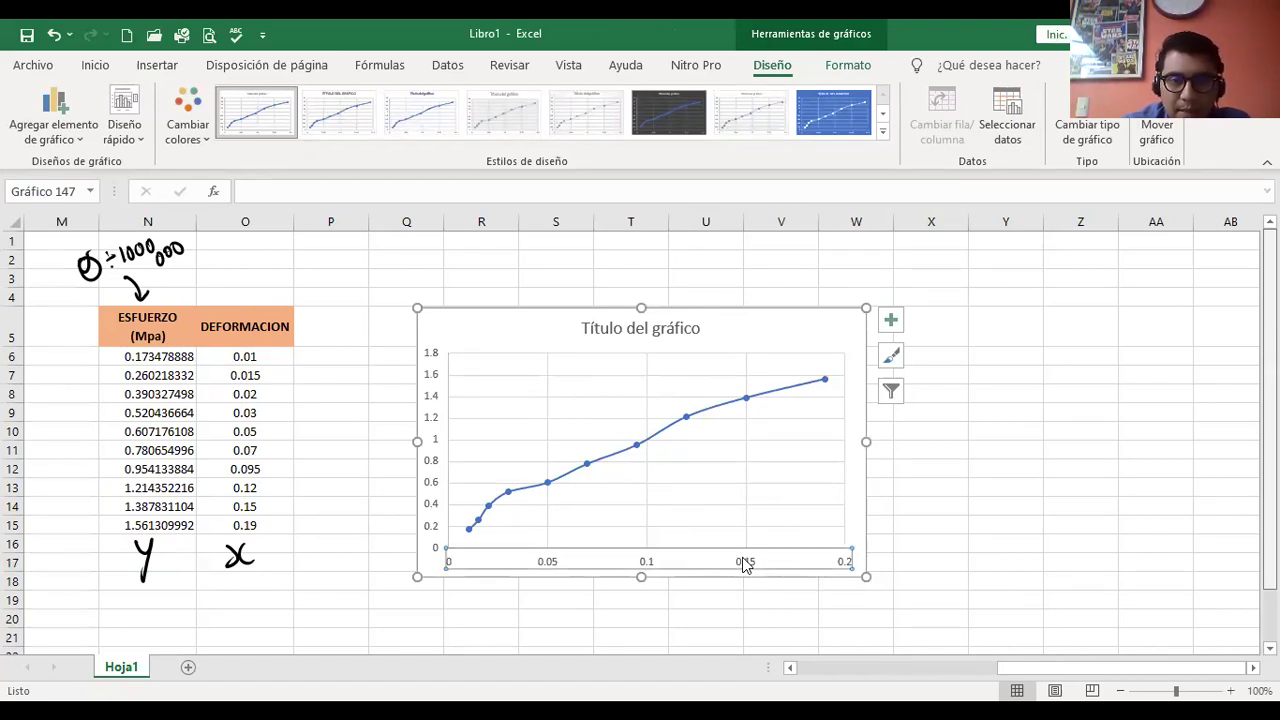
{"action": "right_click", "coordinate": [745, 565]}
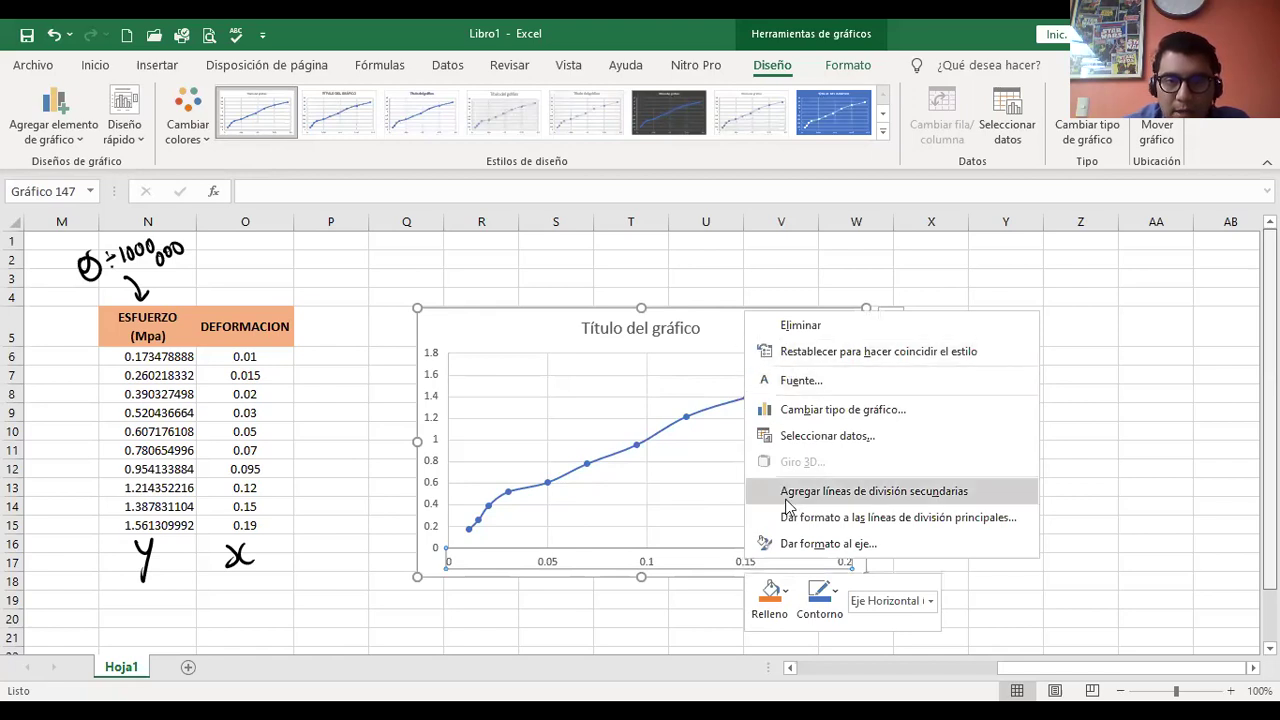
{"action": "left_click", "coordinate": [790, 545]}
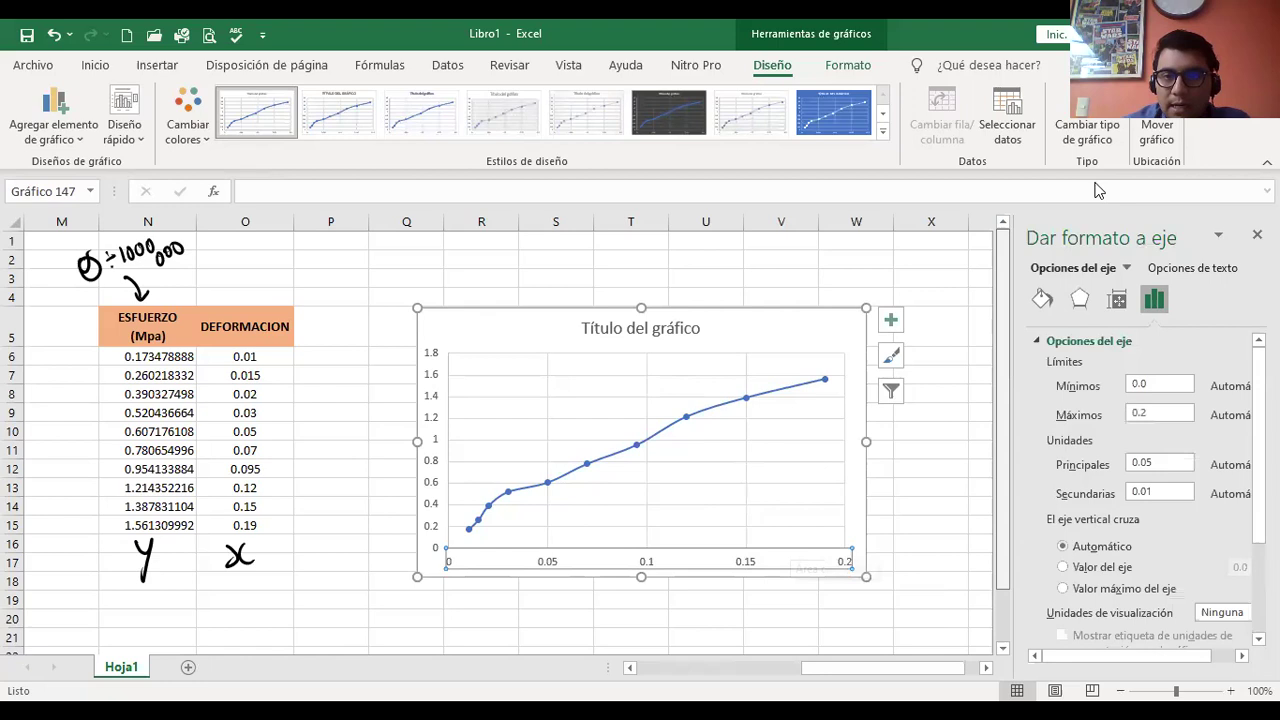
{"action": "left_click", "coordinate": [1160, 462]}
{"action": "key", "text": "BackSpace"}
{"action": "key", "text": "BackSpace"}
{"action": "type", "text": "025"}
{"action": "left_click", "coordinate": [1173, 492]}
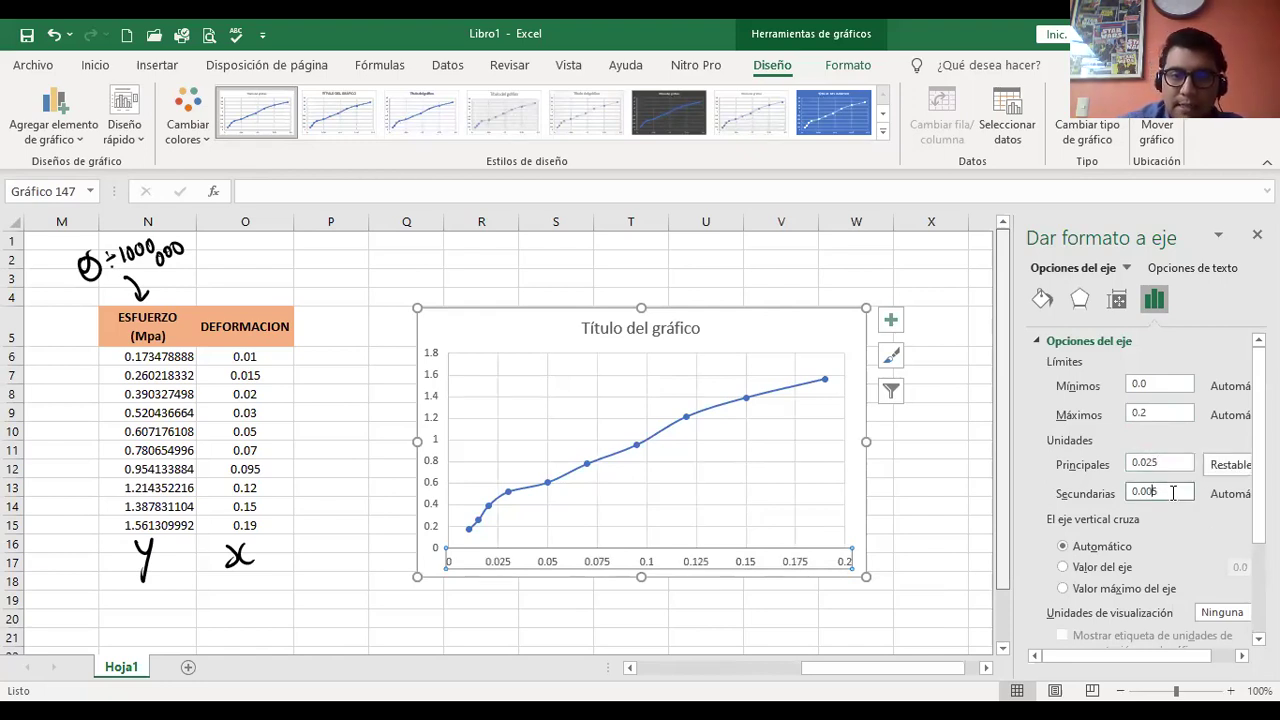
{"action": "left_click", "coordinate": [981, 498]}
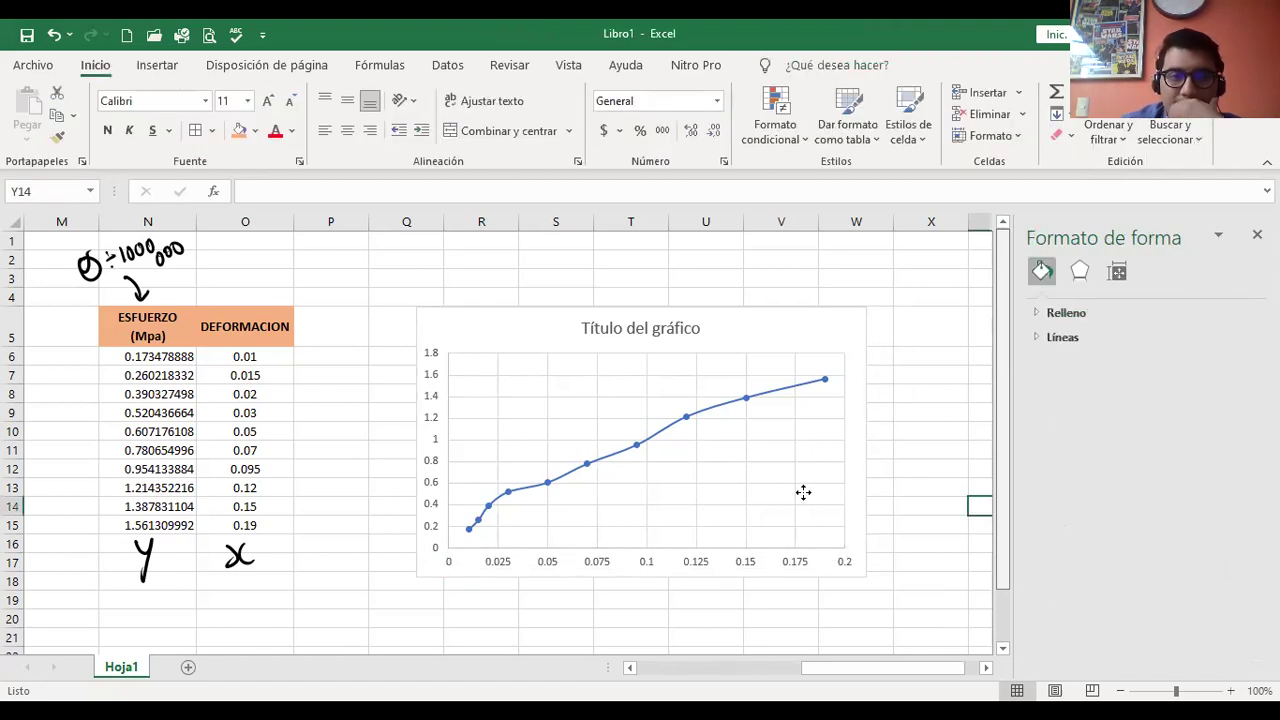
{"action": "left_click", "coordinate": [850, 448]}
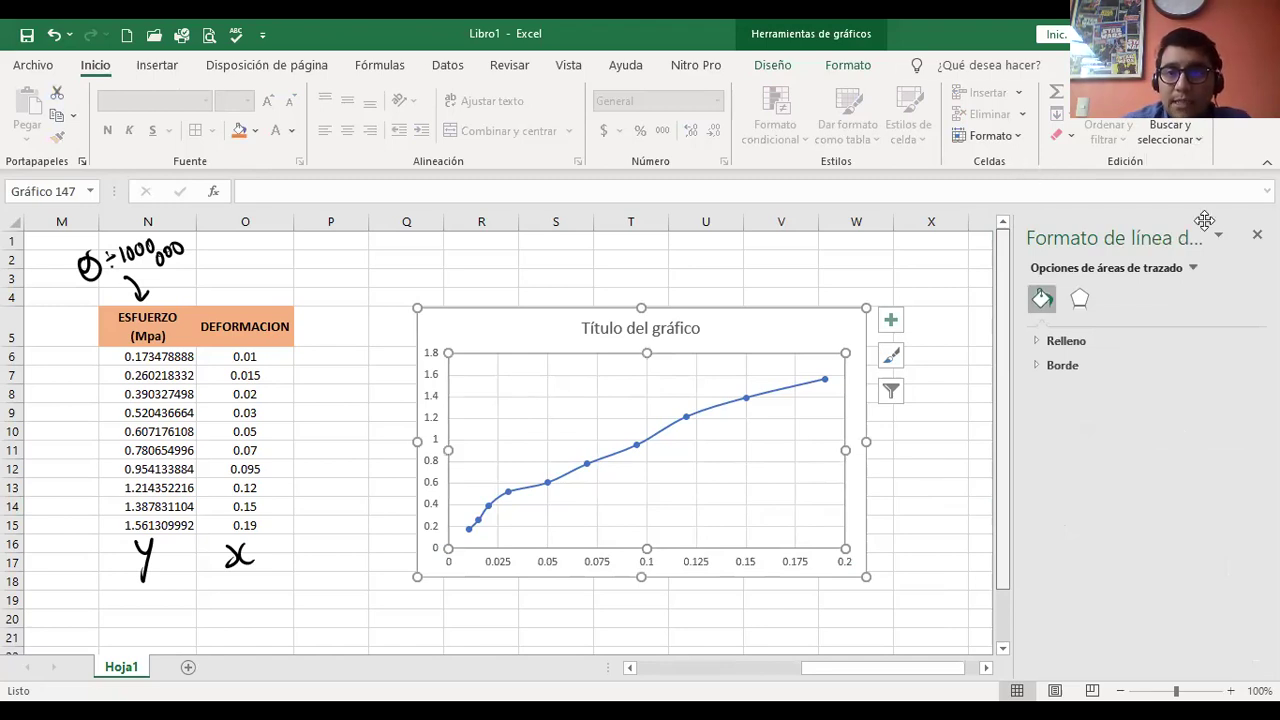
{"action": "left_click_drag", "start_coordinate": [1204, 220], "coordinate": [1279, 222]}
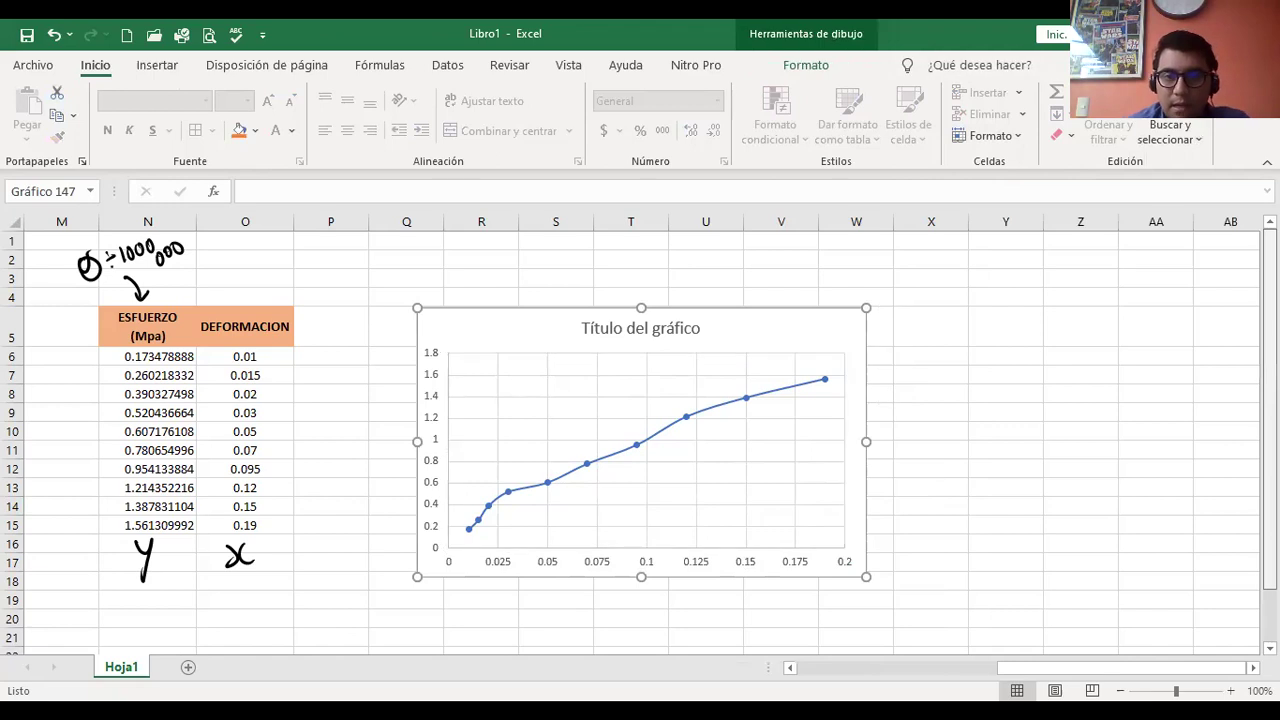
Sketch a freehand stress-strain curve beside the chart, with a yield plateau, a peak and a final drop ending in an arrowhead.
{"action": "mouse_move", "coordinate": [934, 545]}
{"action": "left_mouse_down"}
{"action": "mouse_move", "coordinate": [938, 495]}
{"action": "mouse_move", "coordinate": [990, 435]}
{"action": "mouse_move", "coordinate": [1043, 429]}
{"action": "mouse_move", "coordinate": [1171, 353]}
{"action": "left_mouse_up"}
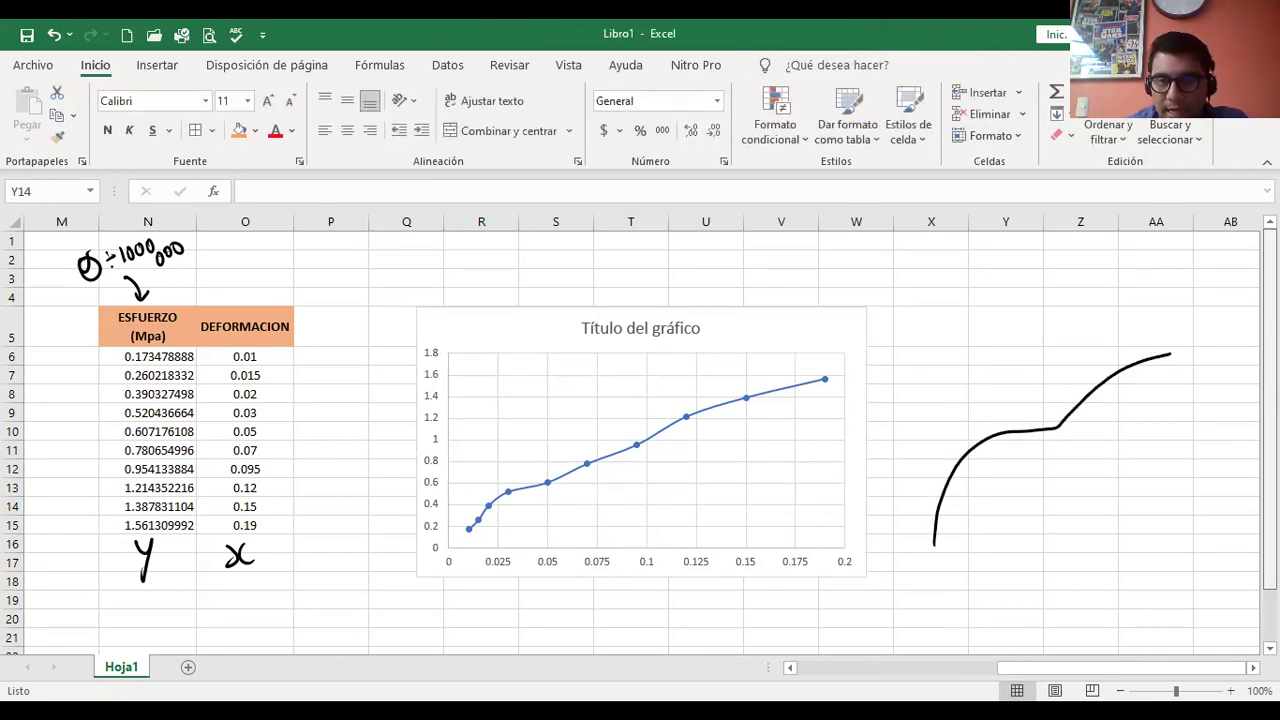
{"action": "key", "text": "ctrl+z"}
{"action": "mouse_move", "coordinate": [940, 546]}
{"action": "left_mouse_down"}
{"action": "mouse_move", "coordinate": [946, 500]}
{"action": "mouse_move", "coordinate": [1005, 428]}
{"action": "mouse_move", "coordinate": [1085, 409]}
{"action": "mouse_move", "coordinate": [1171, 358]}
{"action": "mouse_move", "coordinate": [1192, 358]}
{"action": "mouse_move", "coordinate": [1213, 500]}
{"action": "left_mouse_up"}
{"action": "key", "text": "ctrl+z"}
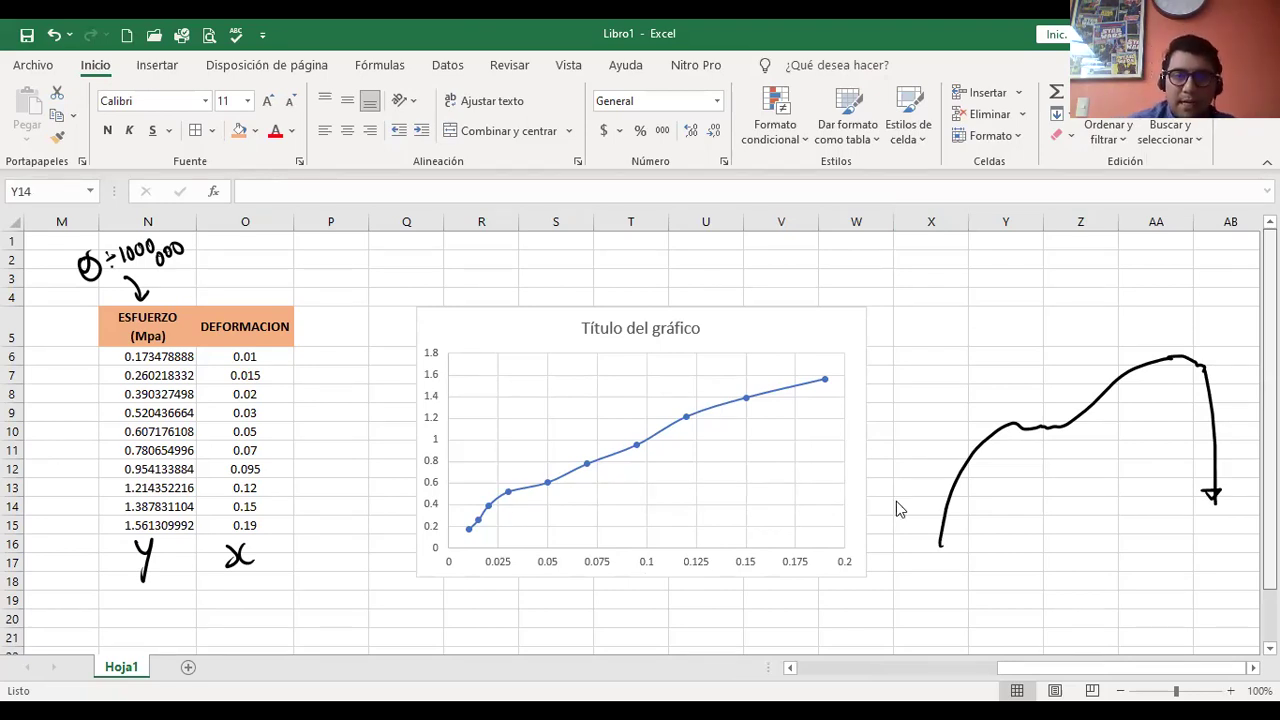
Narrow the chart so that it ends within column V, keeping its height.
{"action": "left_click", "coordinate": [808, 503]}
{"action": "left_click_drag", "start_coordinate": [866, 442], "coordinate": [737, 452]}
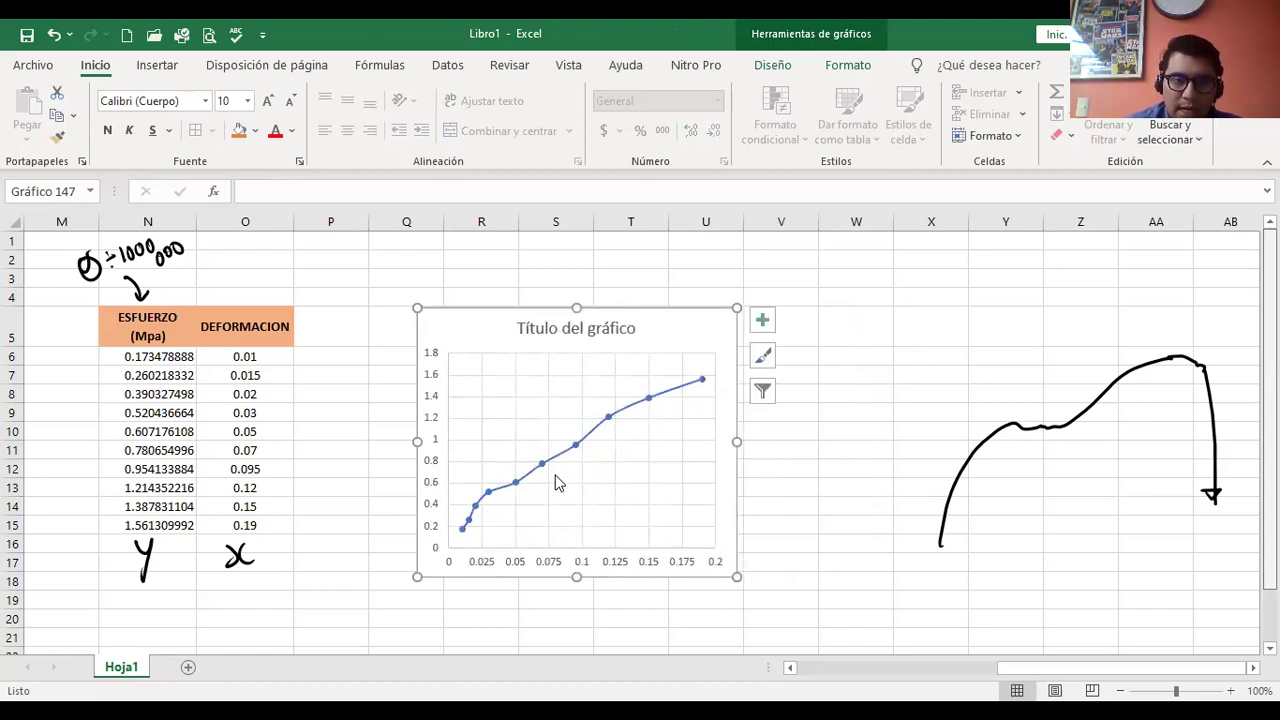
{"action": "left_click_drag", "start_coordinate": [737, 442], "coordinate": [807, 443]}
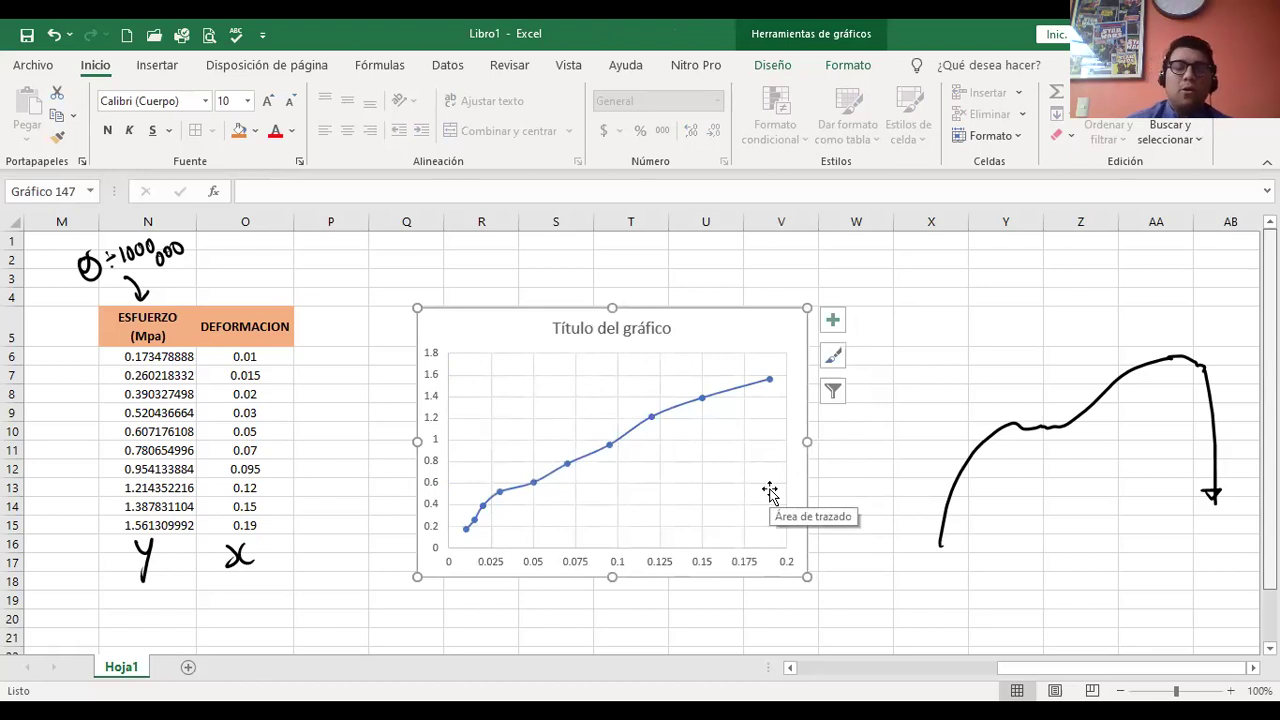
{"action": "left_click", "coordinate": [376, 486]}
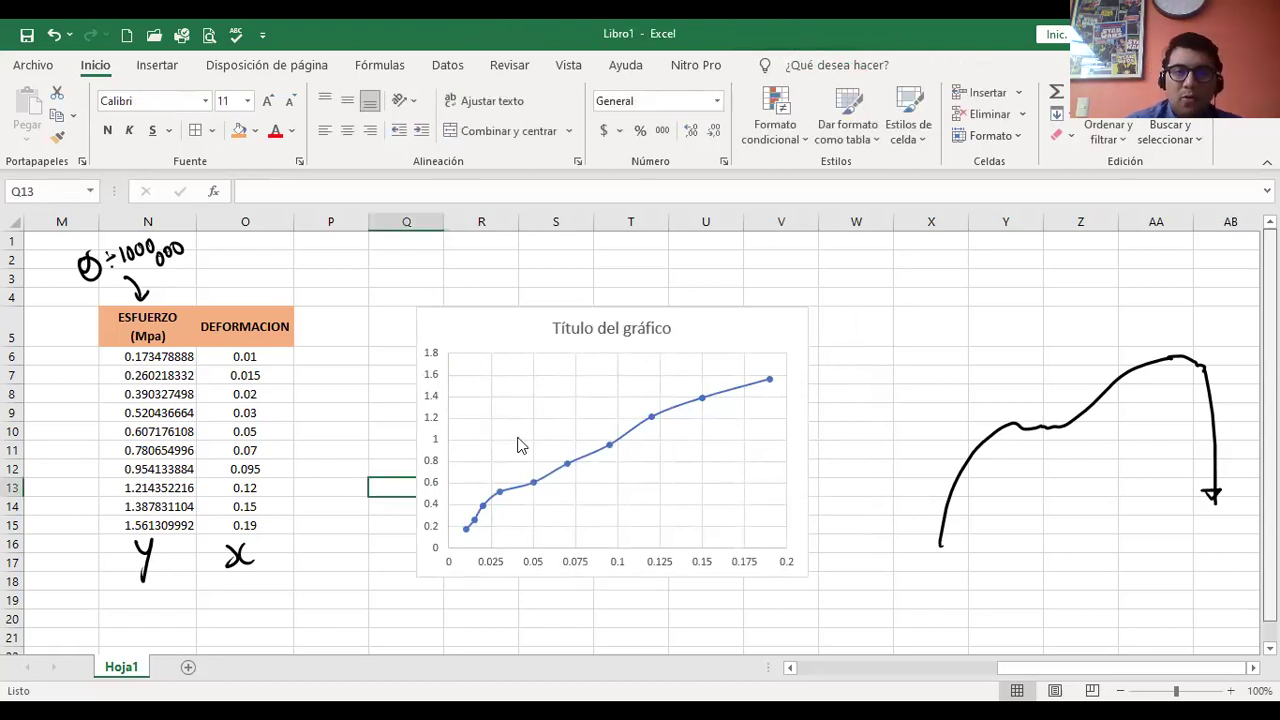
Switch to the Word document REPORTE DE PRACTICAS FORMATO and review its DATOS GENERALES and DESARROLLO sections.
{"action": "left_click_drag", "start_coordinate": [1022, 670], "coordinate": [1114, 526]}
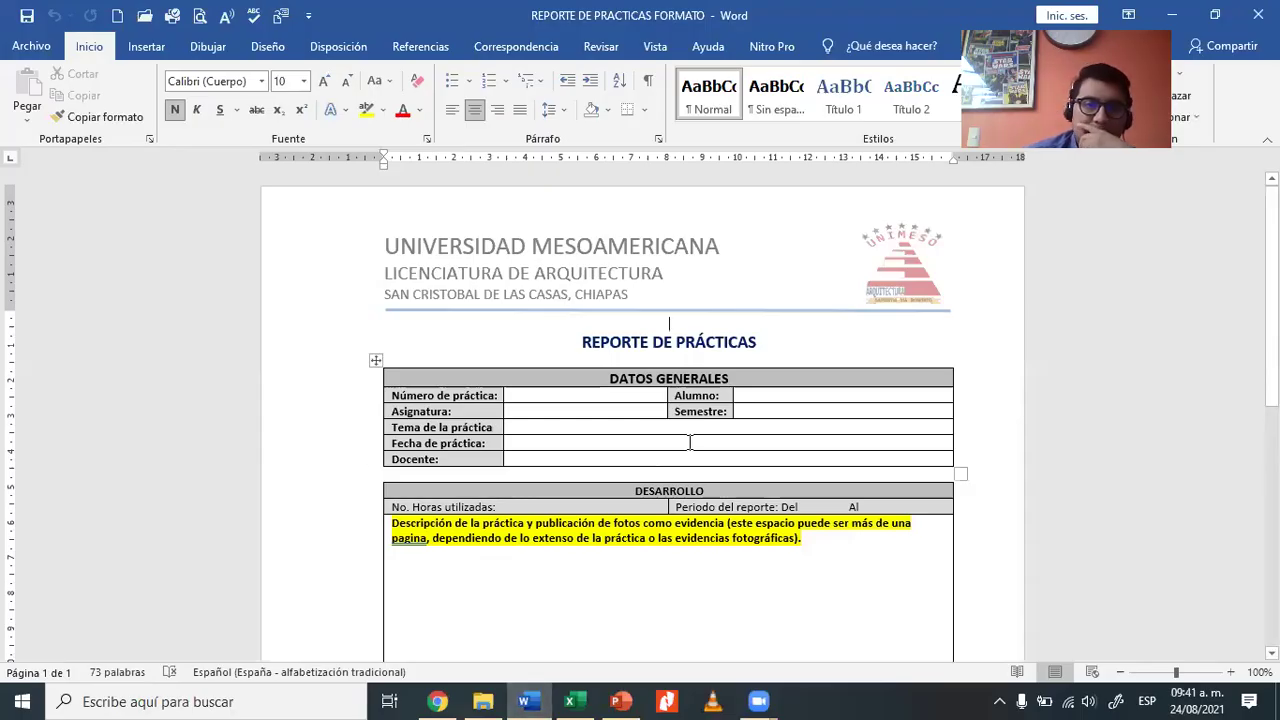
{"action": "scroll", "coordinate": [700, 440], "scroll_direction": "down", "scroll_amount": 4}
{"action": "scroll", "coordinate": [712, 436], "scroll_direction": "down", "scroll_amount": 10}
{"action": "scroll", "coordinate": [720, 450], "scroll_direction": "up", "scroll_amount": 15}
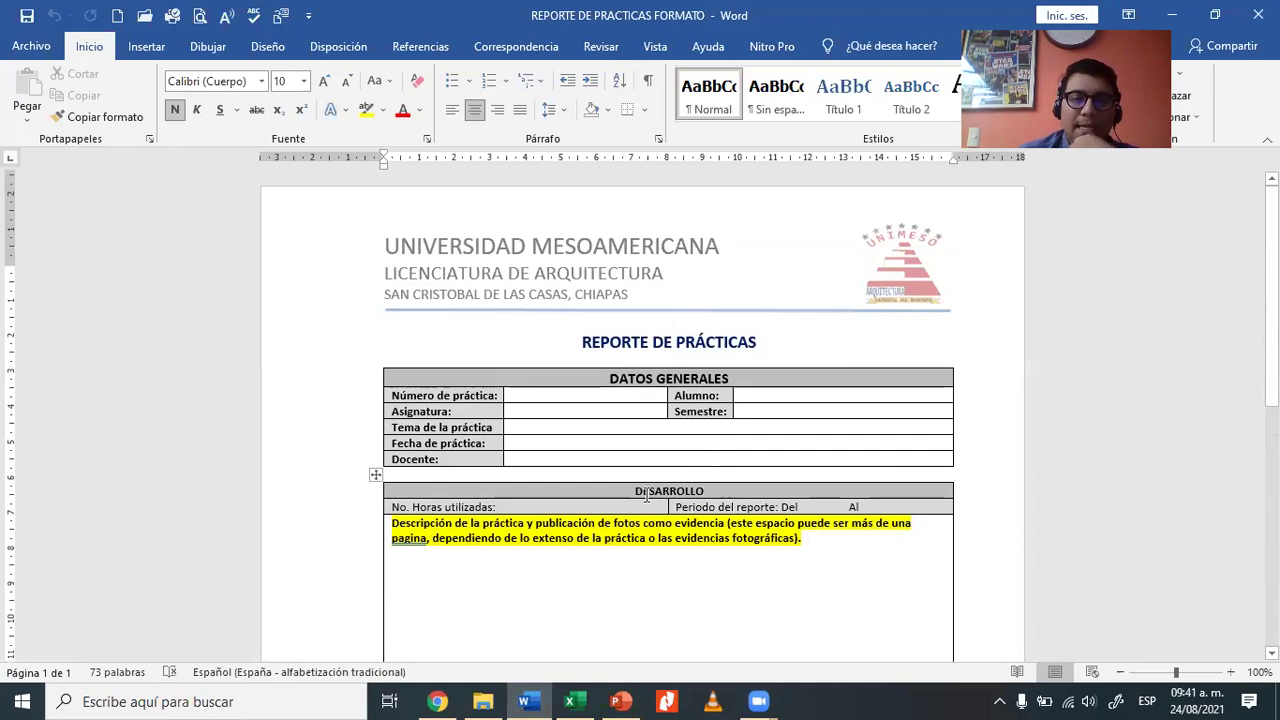
{"action": "scroll", "coordinate": [647, 494], "scroll_direction": "down", "scroll_amount": 1}
{"action": "left_click", "coordinate": [395, 470]}
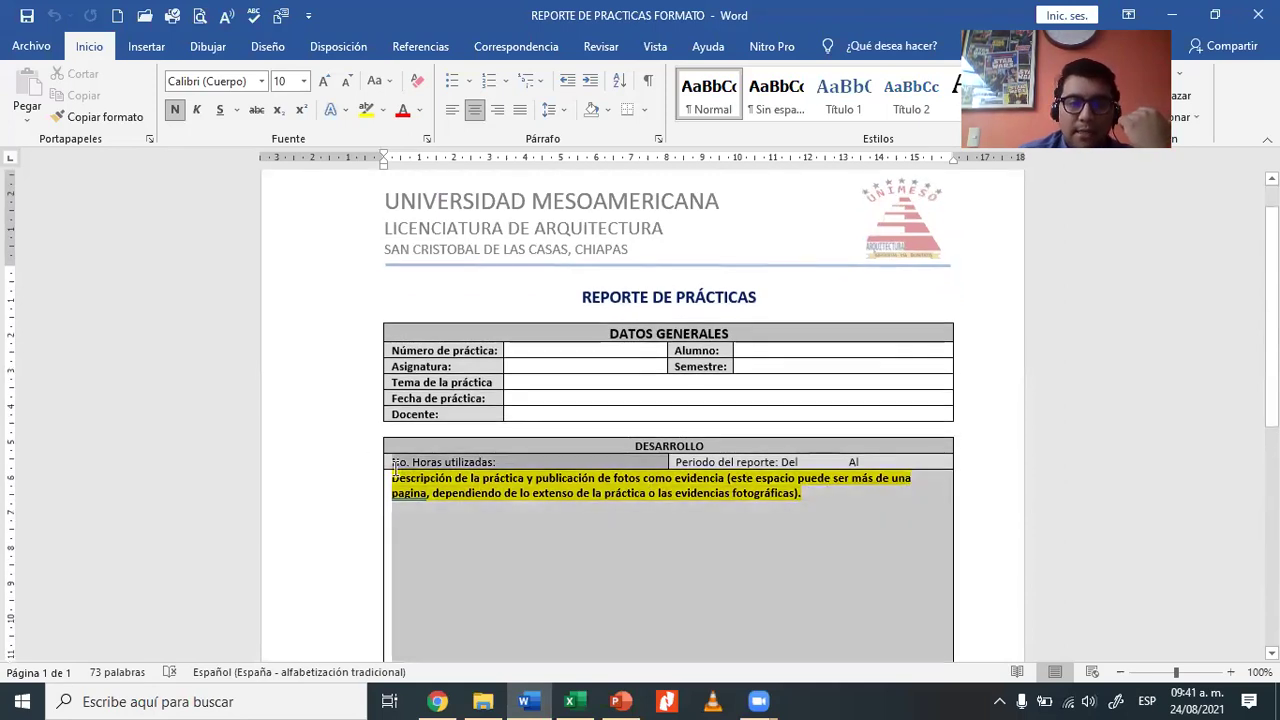
{"action": "left_click", "coordinate": [405, 489]}
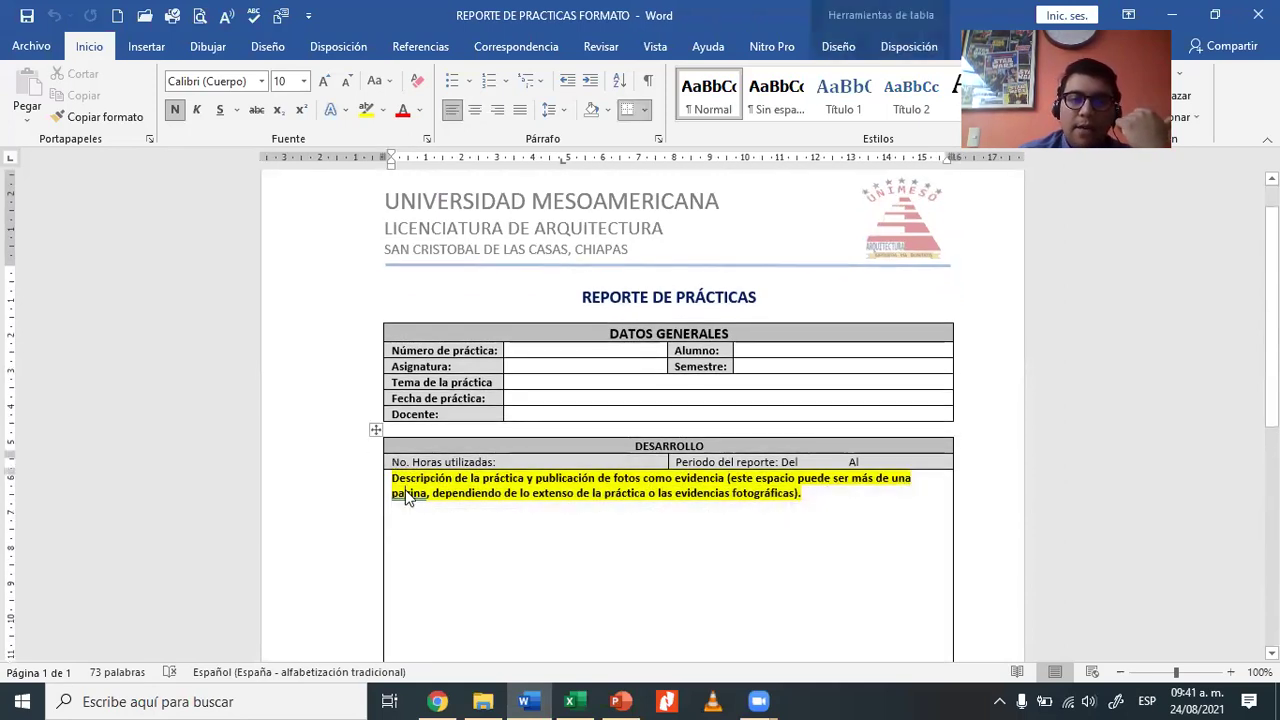
Enter TRACCION EN MATERIALES as the Tema de la práctica in the DATOS GENERALES table.
{"action": "left_click", "coordinate": [510, 384]}
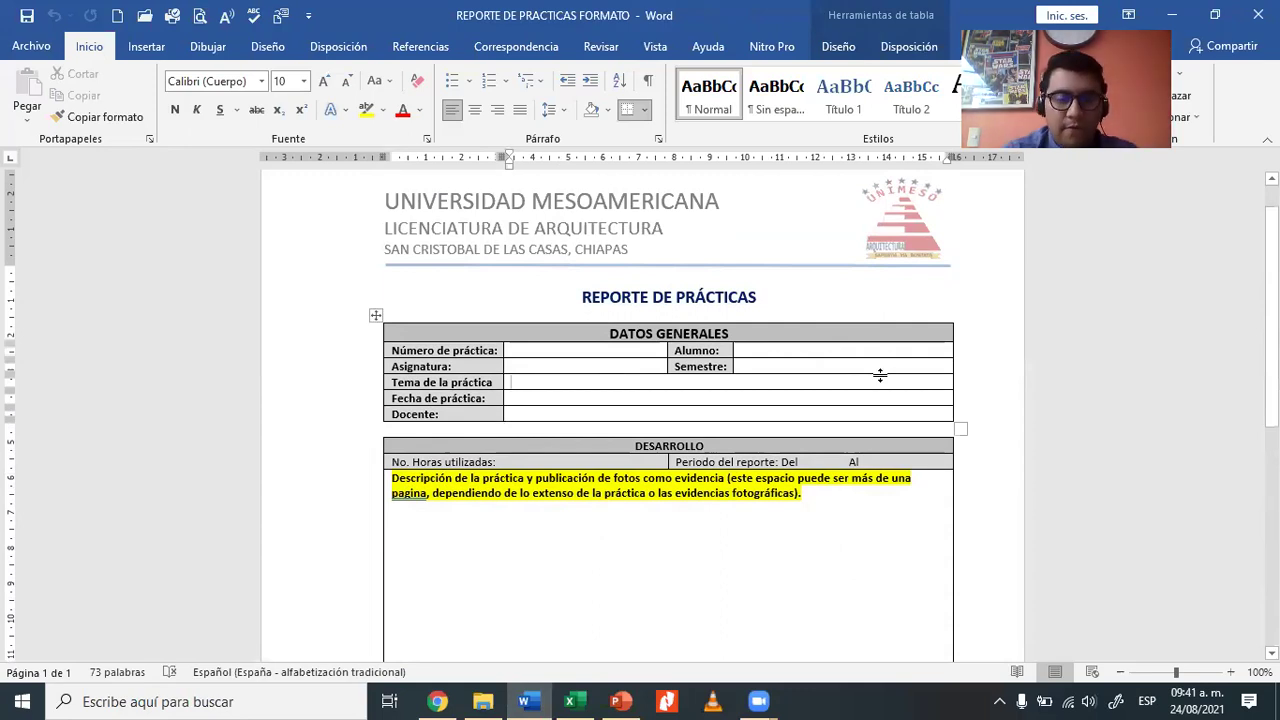
{"action": "type", "text": "TRAC"}
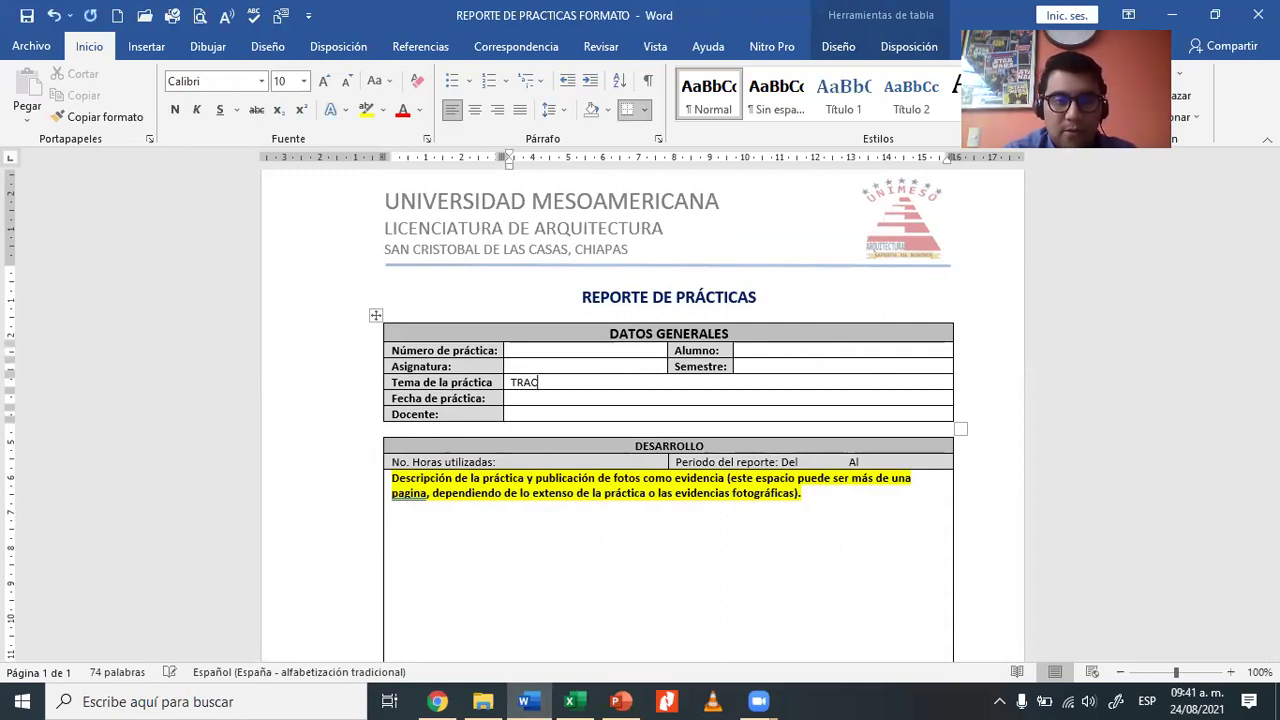
{"action": "type", "text": "CION EN MA"}
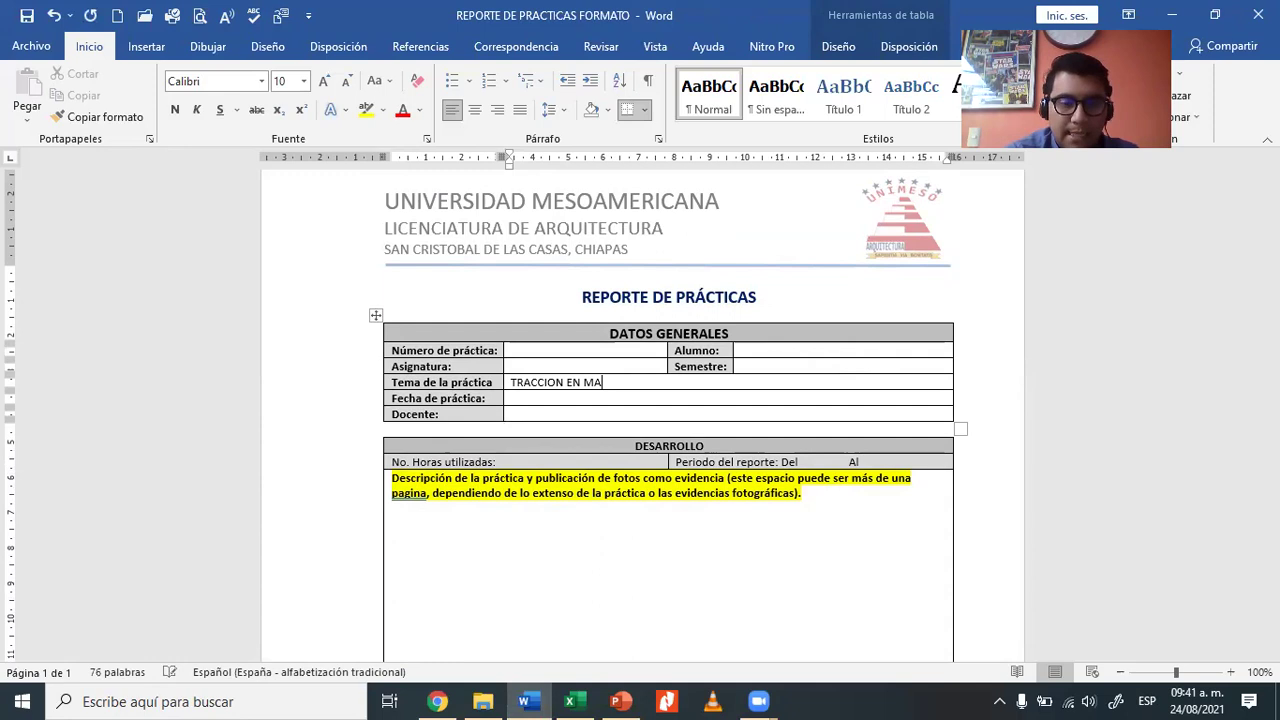
{"action": "type", "text": "TERIALES"}
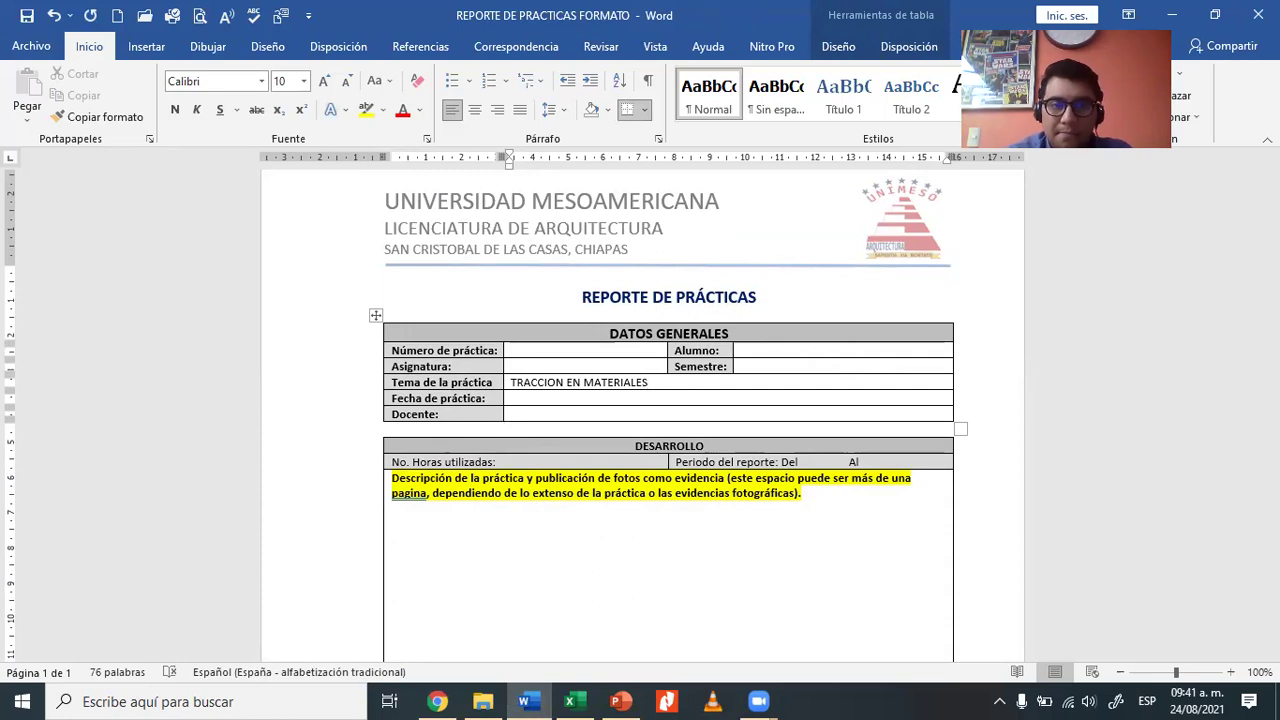
Make the practice topic text bold and enlarge its font.
{"action": "key", "text": "shift+Home"}
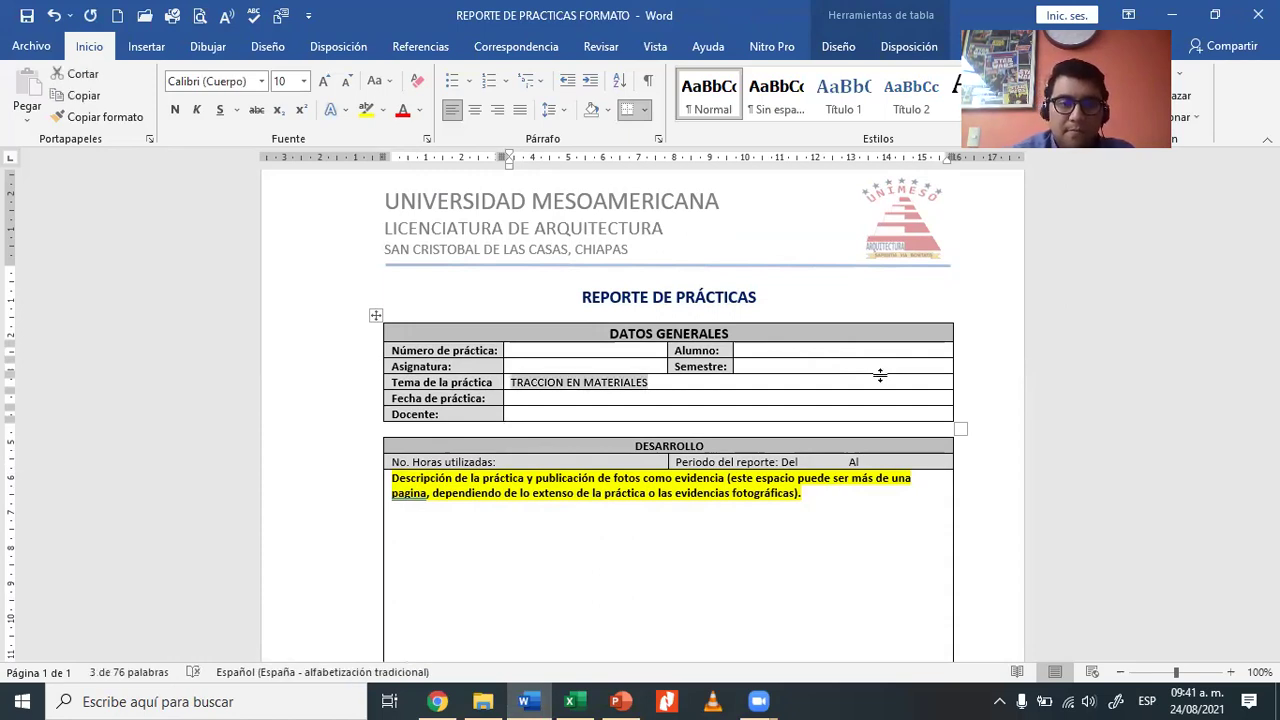
{"action": "key", "text": "ctrl+n"}
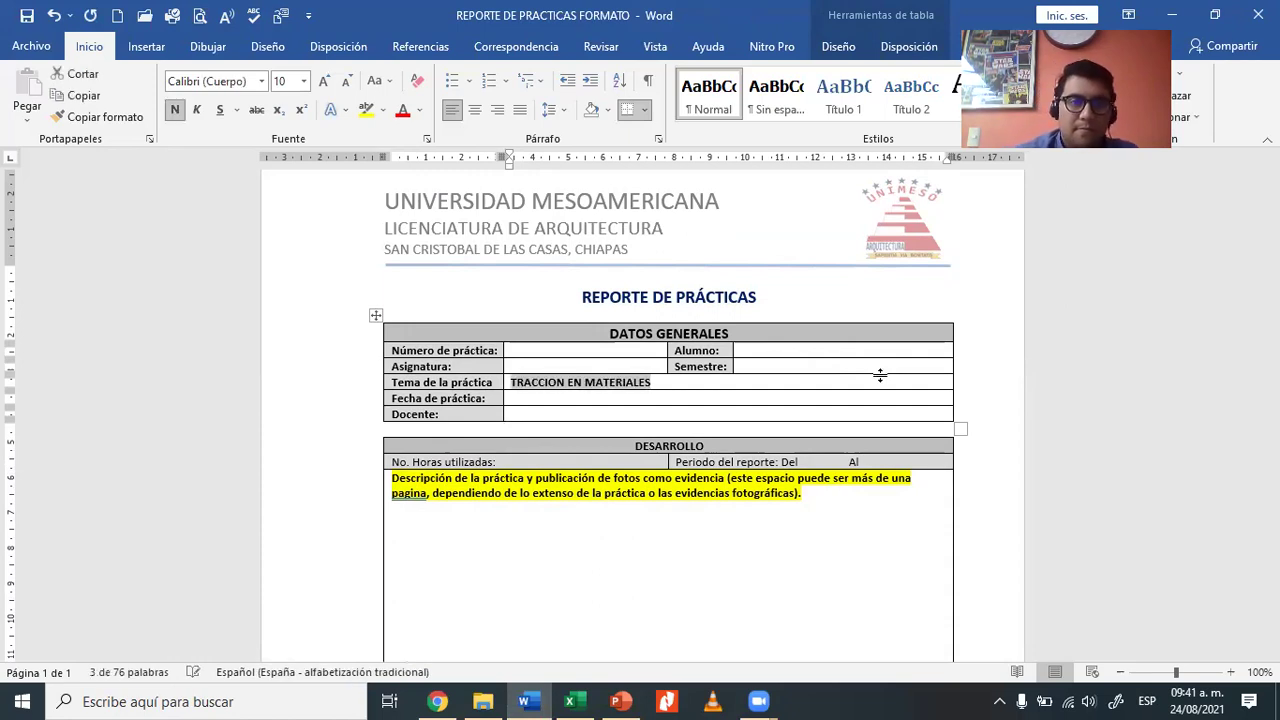
{"action": "left_click", "coordinate": [326, 84]}
{"action": "left_click", "coordinate": [691, 550]}
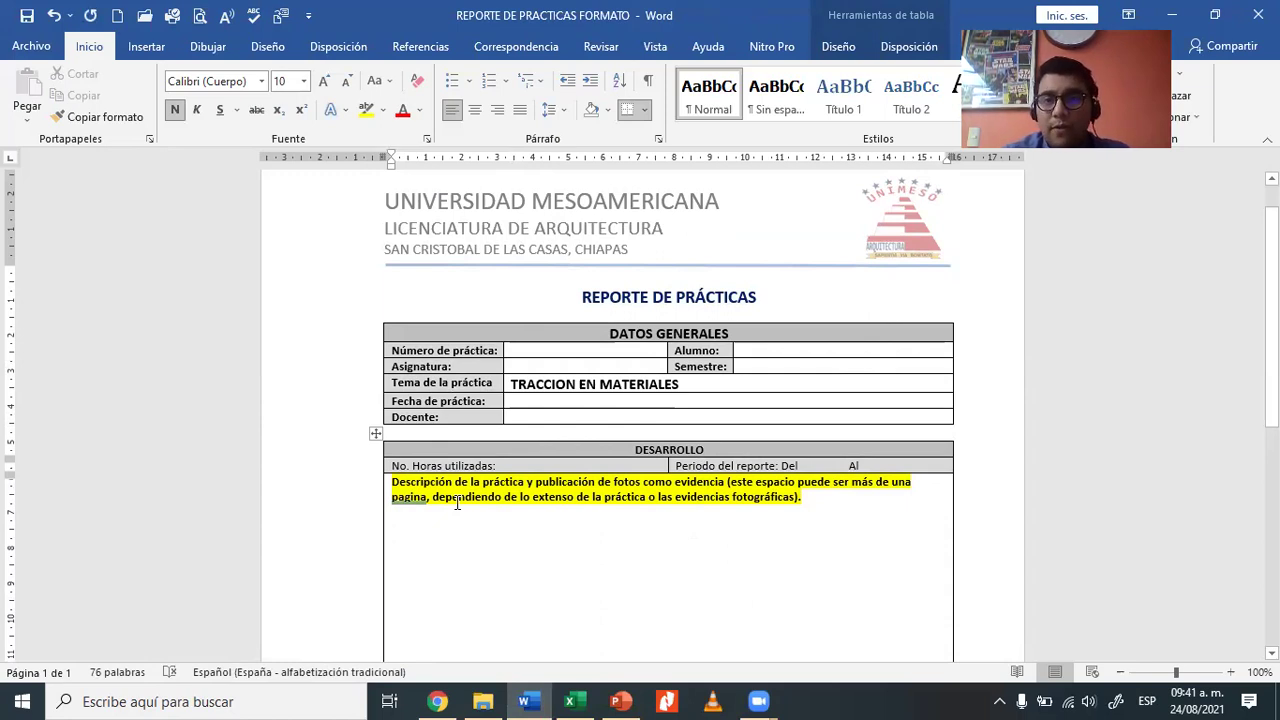
Delete the highlighted placeholder instruction under the CONCLUSIONES heading.
{"action": "scroll", "coordinate": [520, 454], "scroll_direction": "down", "scroll_amount": 8}
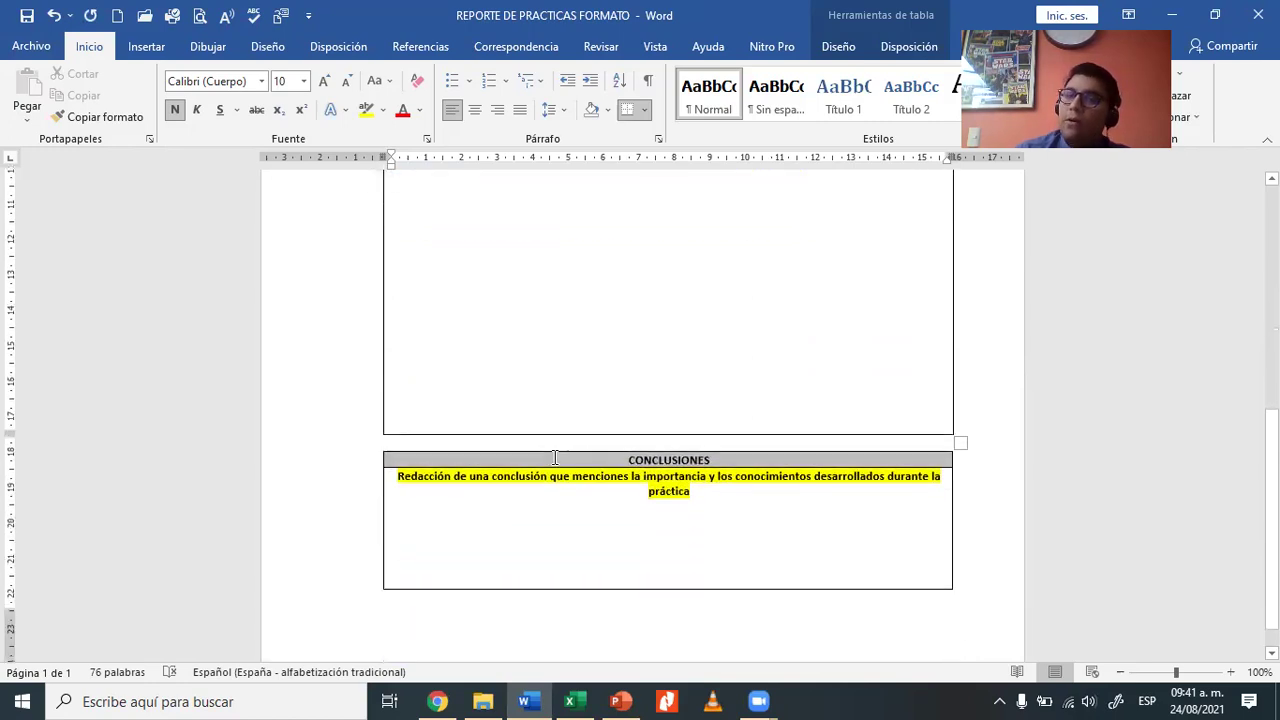
{"action": "scroll", "coordinate": [558, 452], "scroll_direction": "up", "scroll_amount": 5}
{"action": "scroll", "coordinate": [560, 447], "scroll_direction": "down", "scroll_amount": 5}
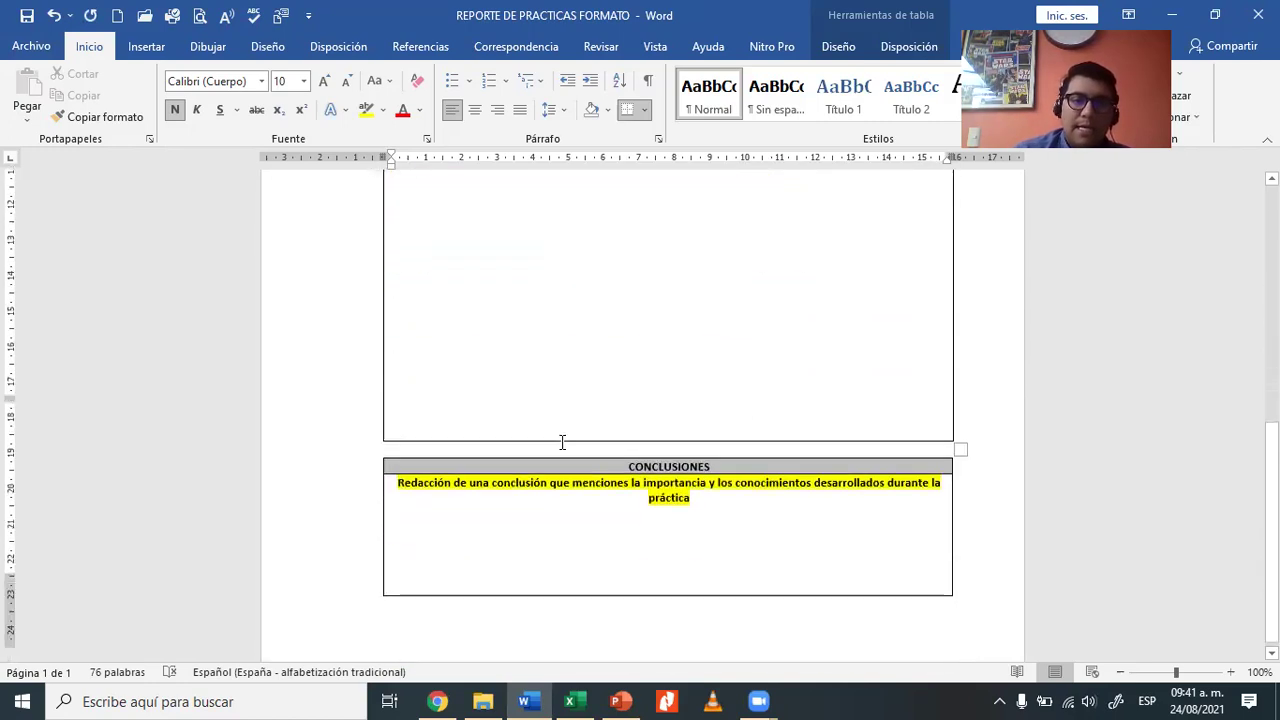
{"action": "scroll", "coordinate": [562, 442], "scroll_direction": "down", "scroll_amount": 1}
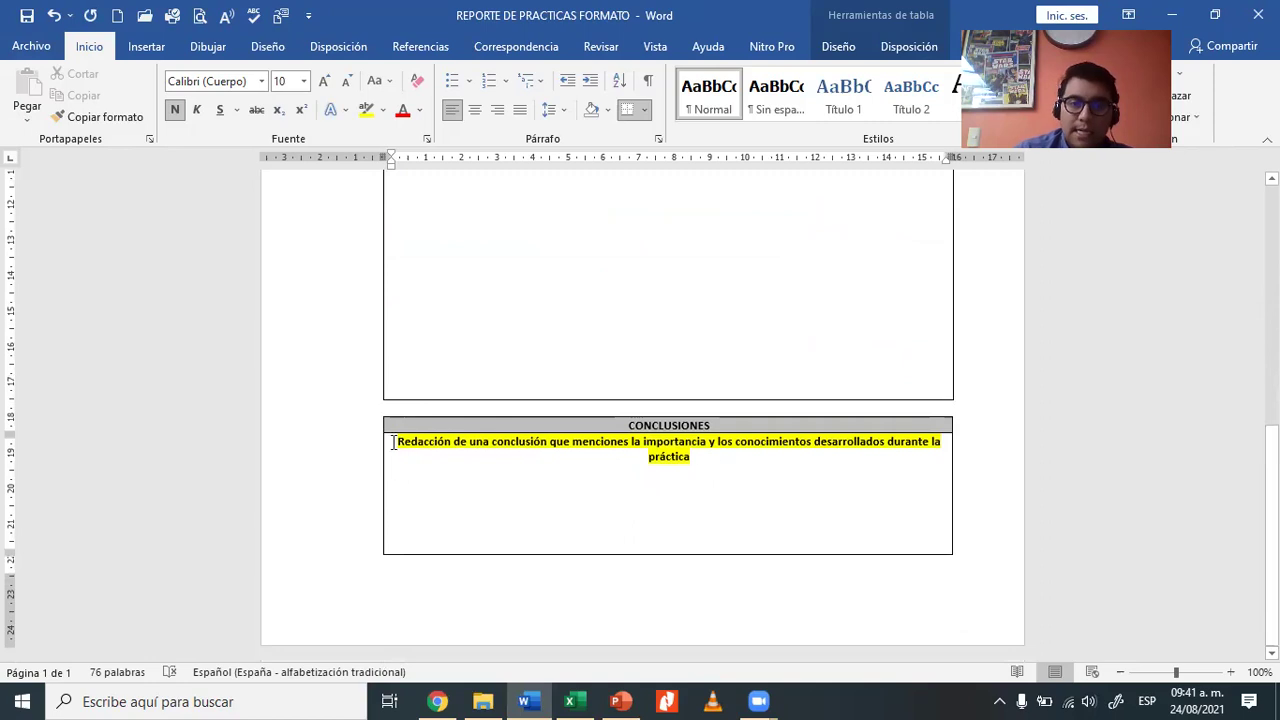
{"action": "triple_click", "coordinate": [393, 443]}
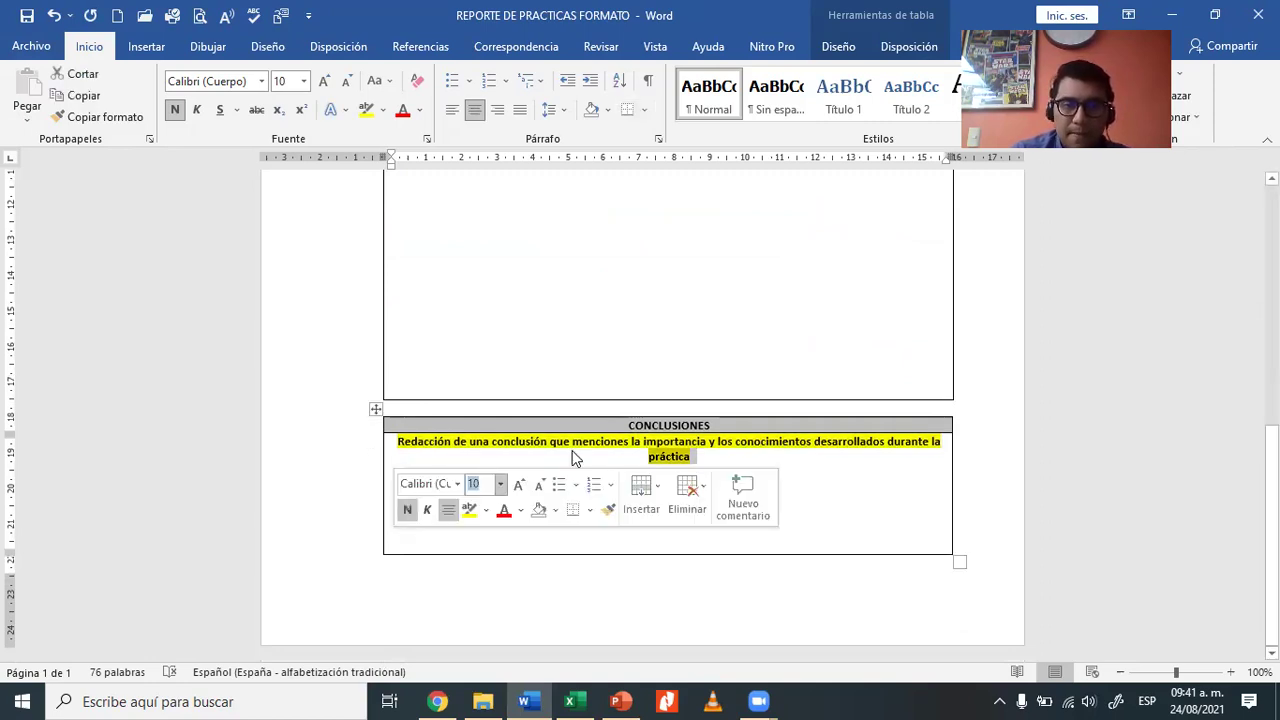
{"action": "left_click", "coordinate": [669, 460]}
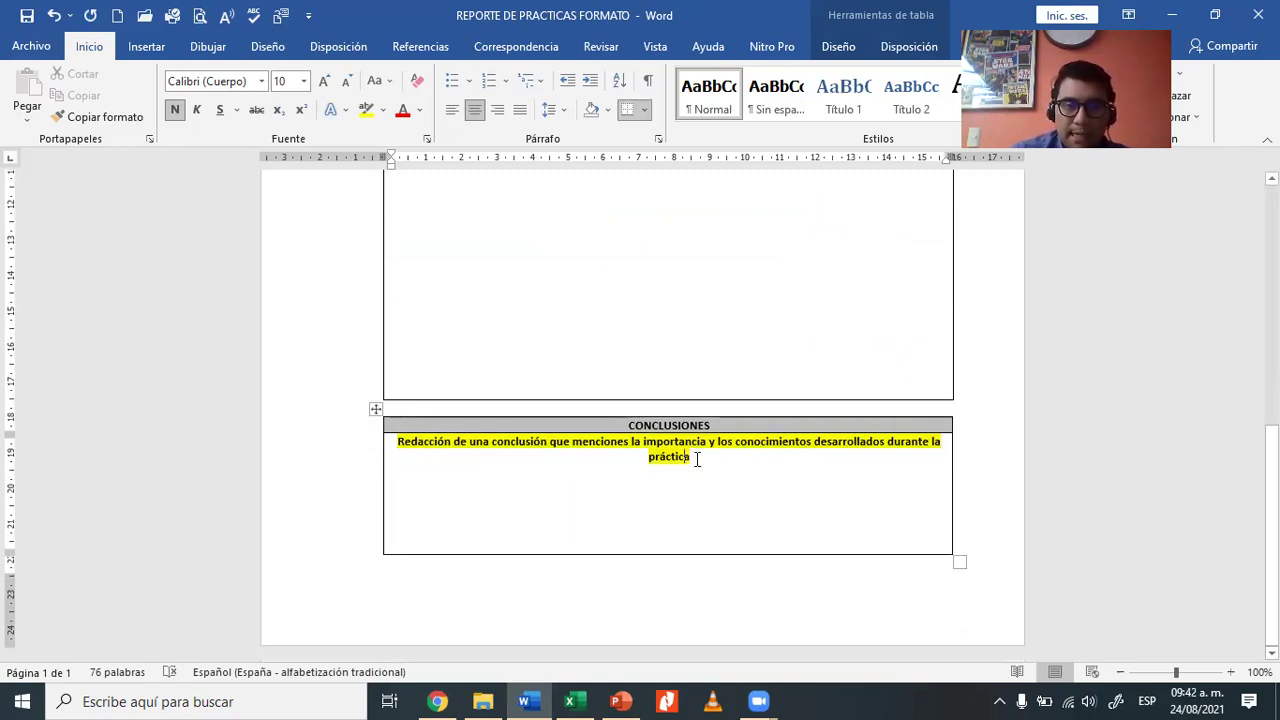
{"action": "triple_click", "coordinate": [407, 441]}
{"action": "key", "text": "BackSpace"}
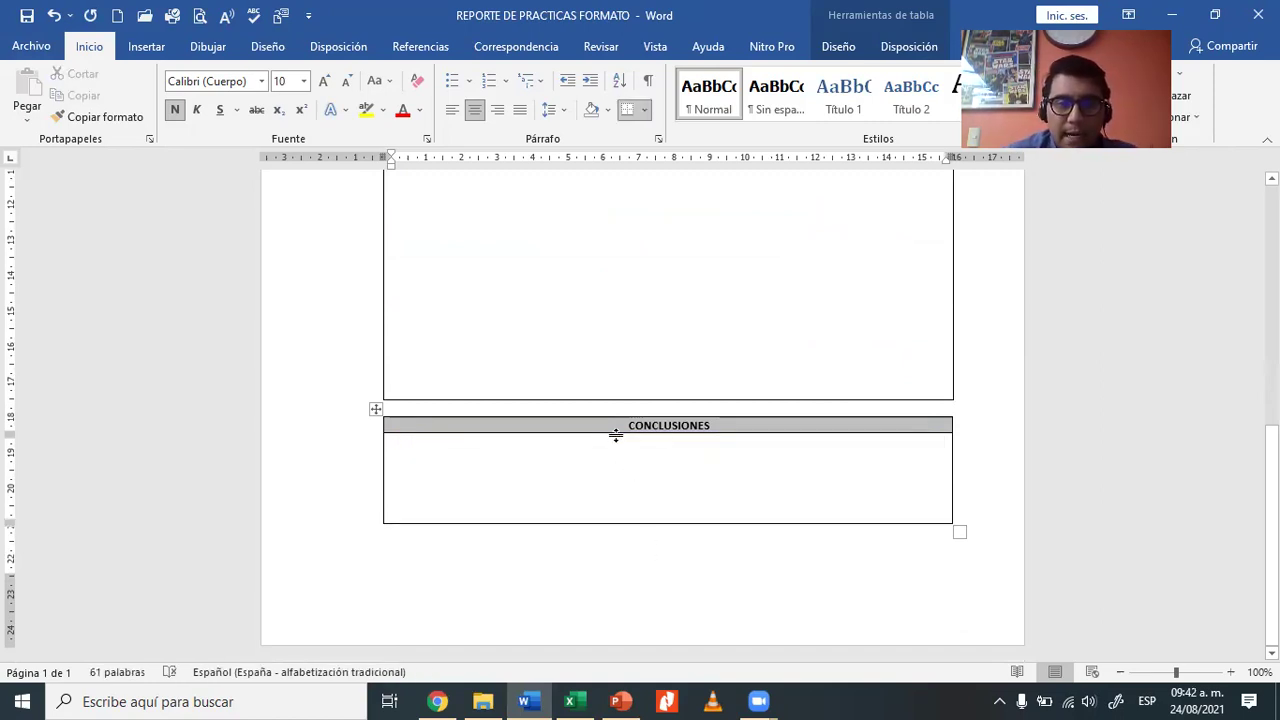
Change the CONCLUSIONES heading to RESULTADOS Y CONCLUSIONES and place the cursor in the empty cell beneath it.
{"action": "left_click", "coordinate": [626, 431]}
{"action": "type", "text": "RESU"}
{"action": "type", "text": "LTADOS Y"}
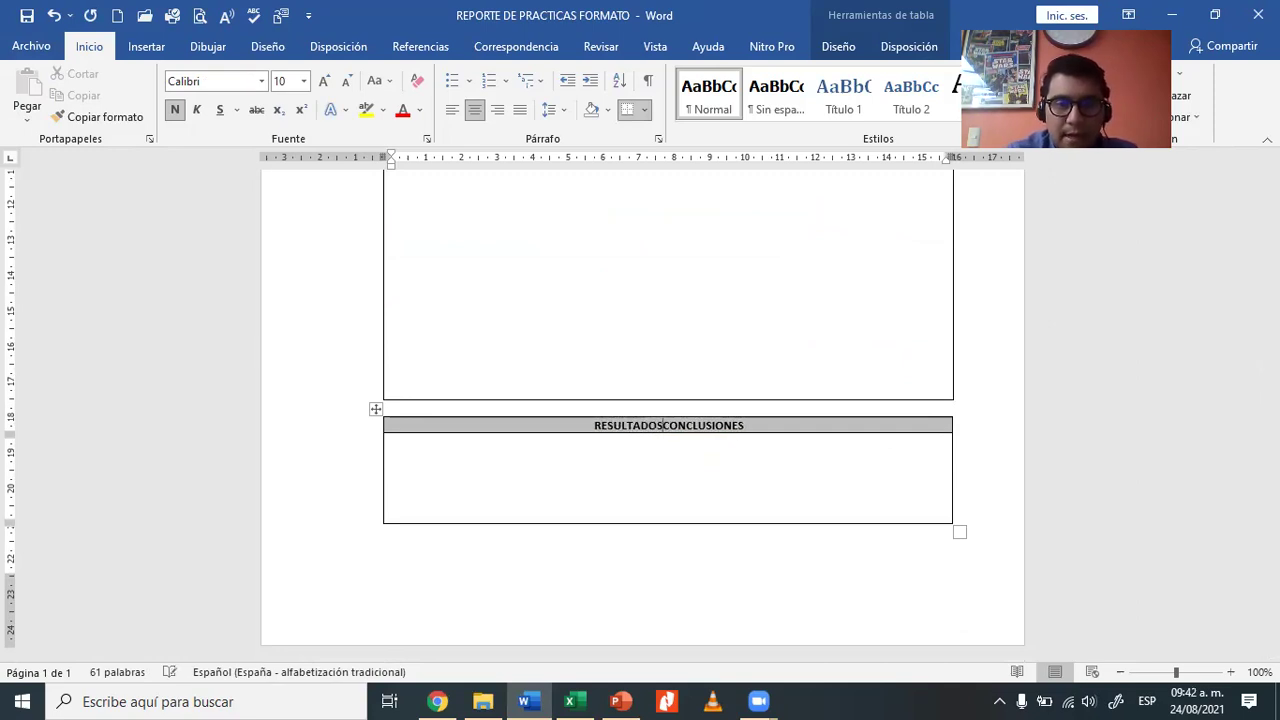
{"action": "left_click", "coordinate": [651, 466]}
{"action": "left_click", "coordinate": [598, 455]}
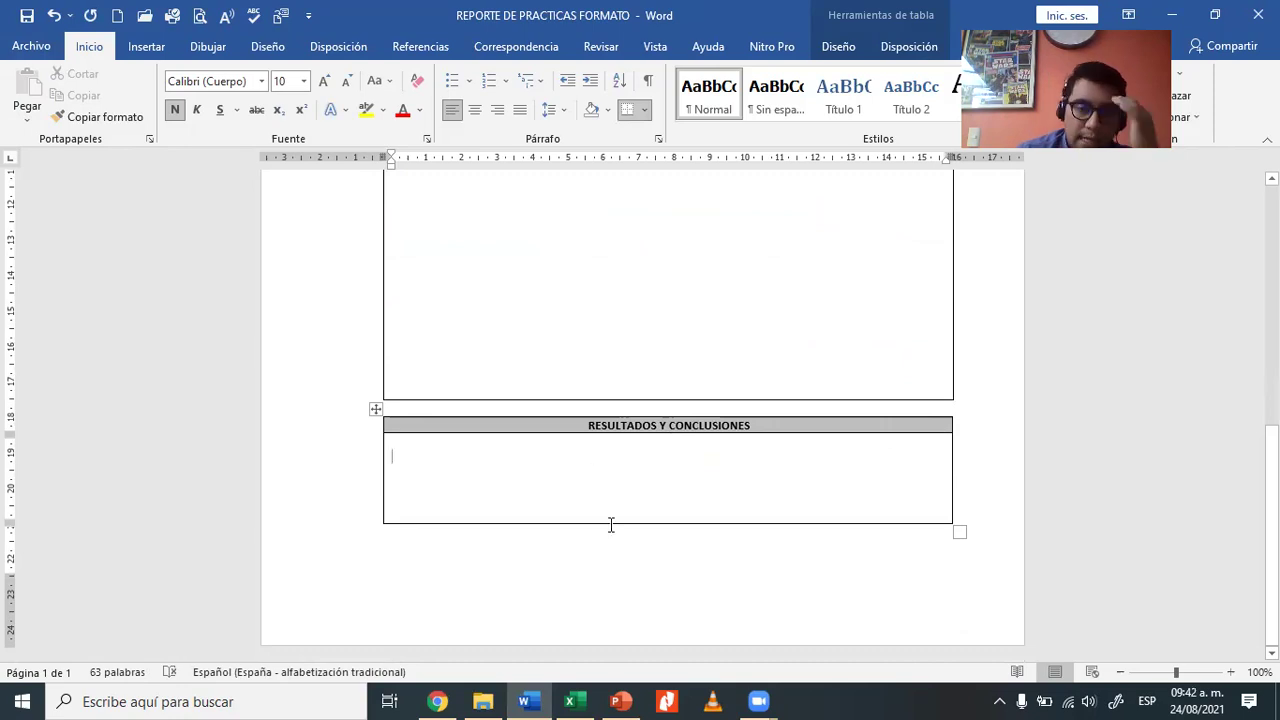
Switch to the Excel workbook Libro1 and copy the stress and strain table in C5:L15, including its header row.
{"action": "left_click", "coordinate": [569, 699]}
{"action": "left_click_drag", "start_coordinate": [226, 307], "coordinate": [970, 507]}
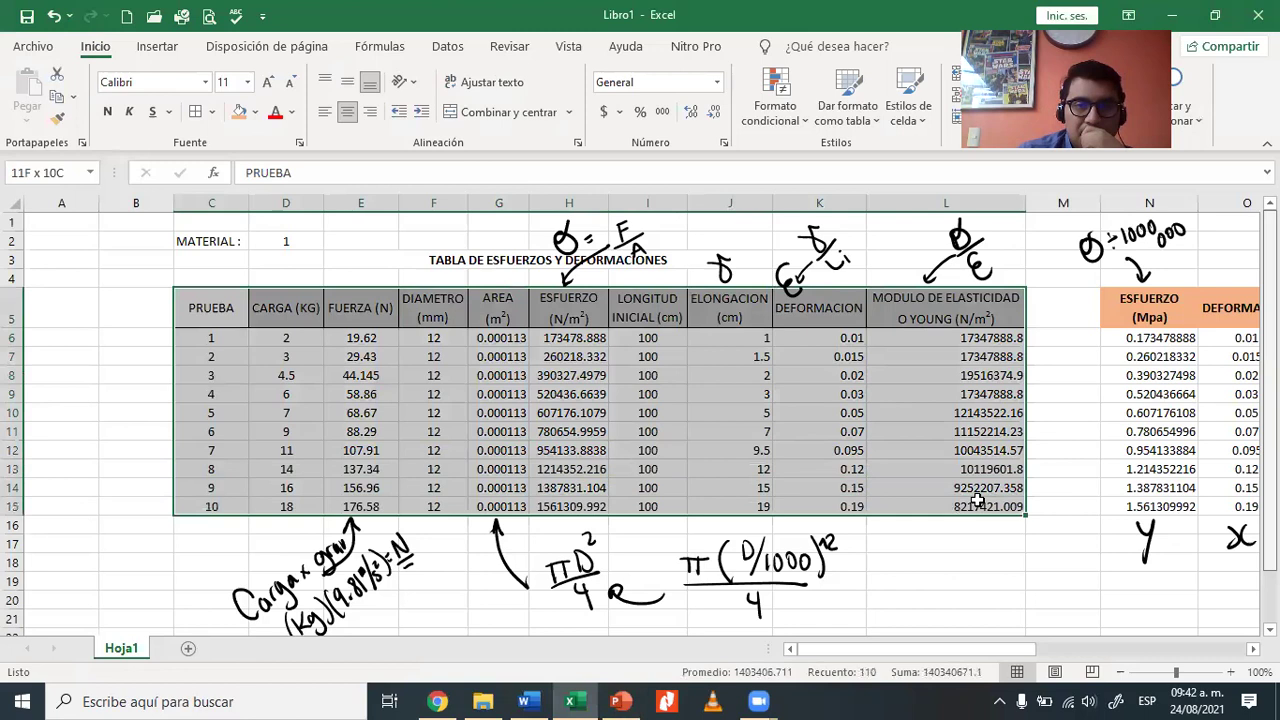
{"action": "key", "text": "ctrl+c"}
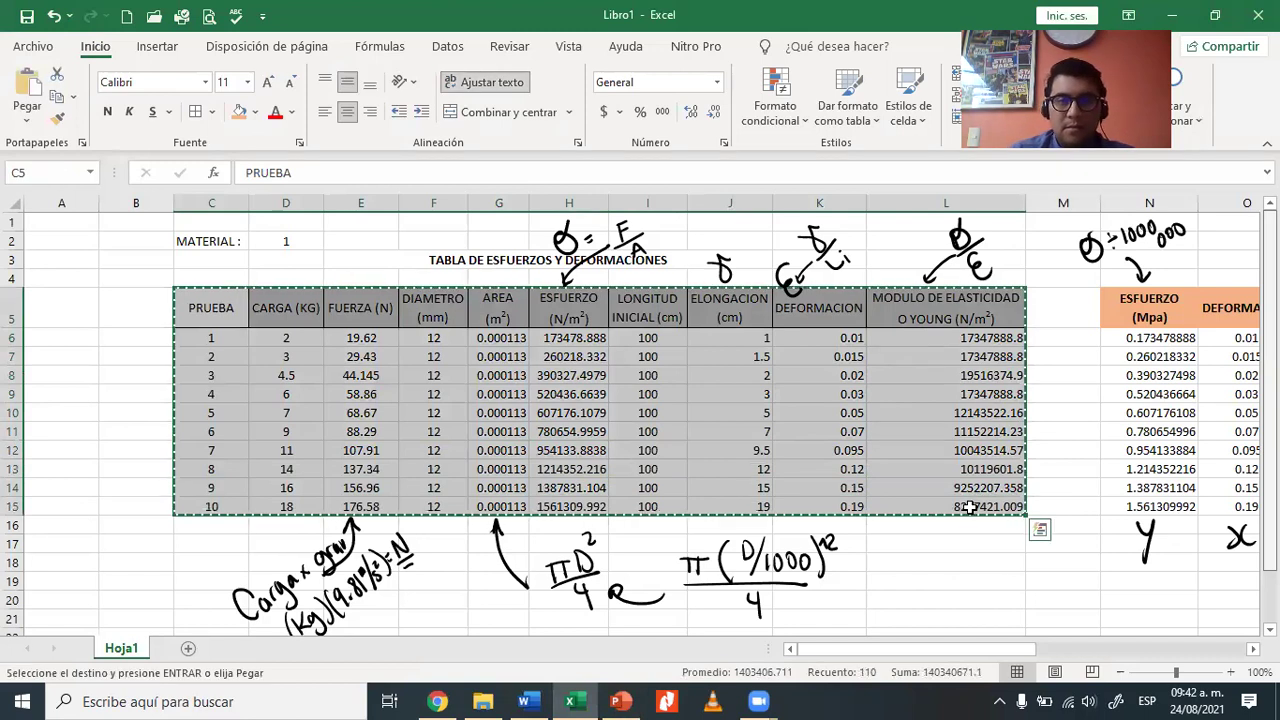